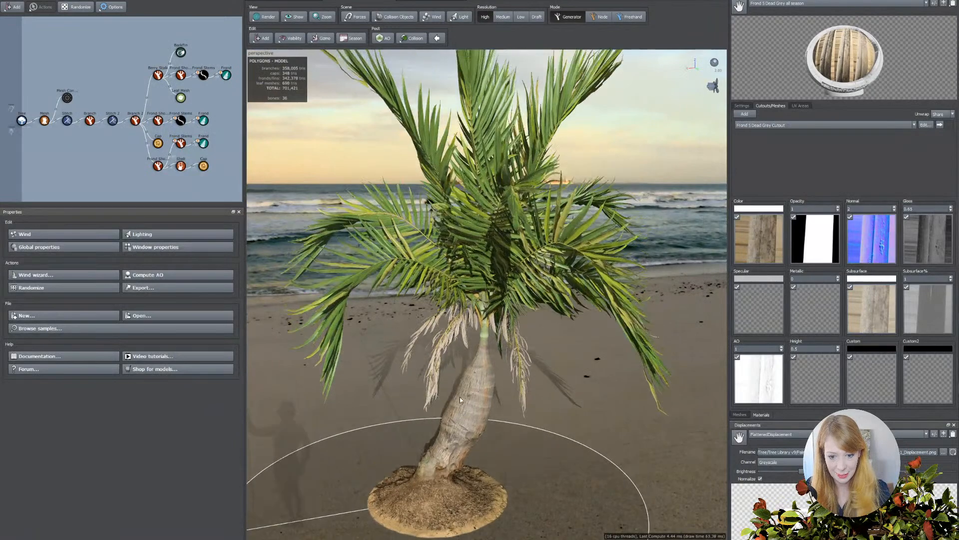
Examine the example palm tree models from several angles and distances, including crown, trunk and base.
right_click_drag(458, 393, 470, 459)
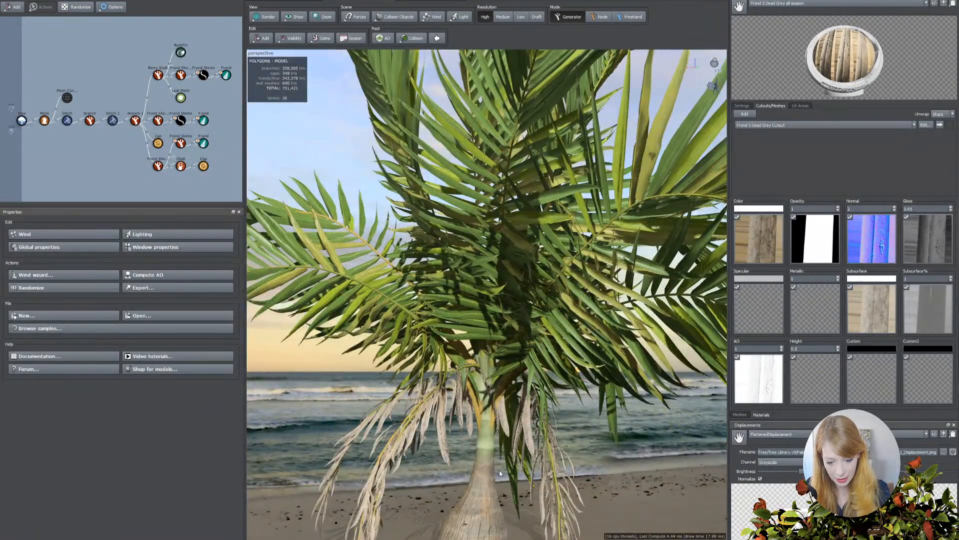
left_click_drag(493, 466, 521, 464)
right_click_drag(521, 466, 505, 435)
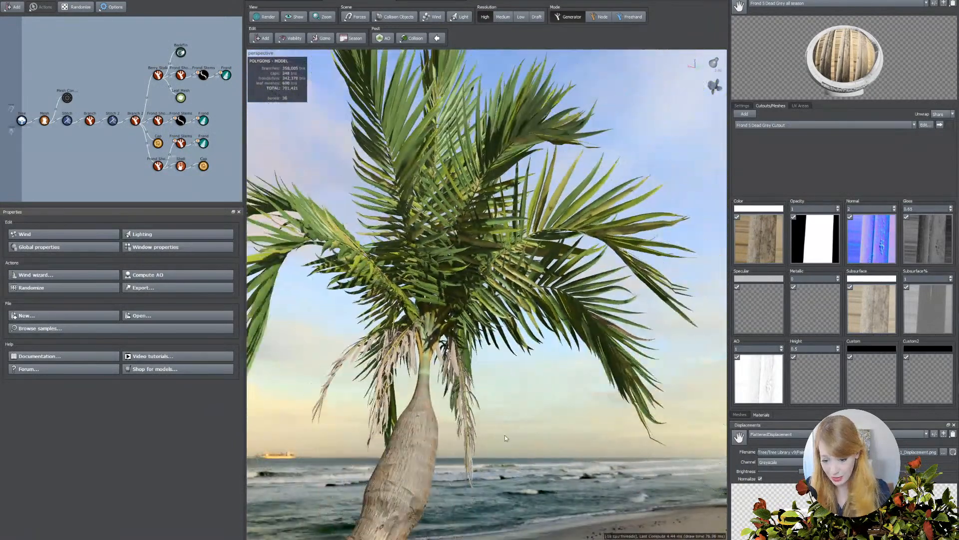
left_click_drag(488, 426, 473, 416)
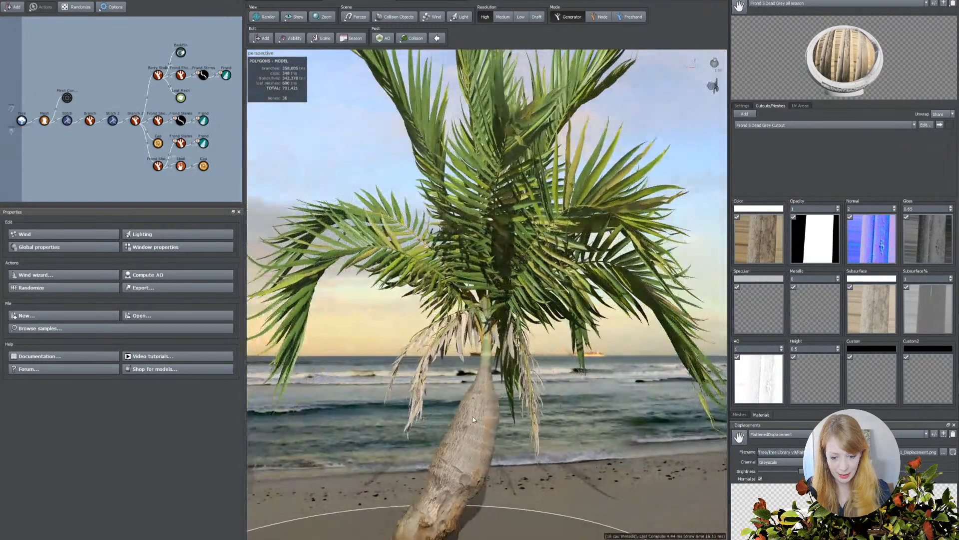
right_click_drag(523, 409, 524, 421)
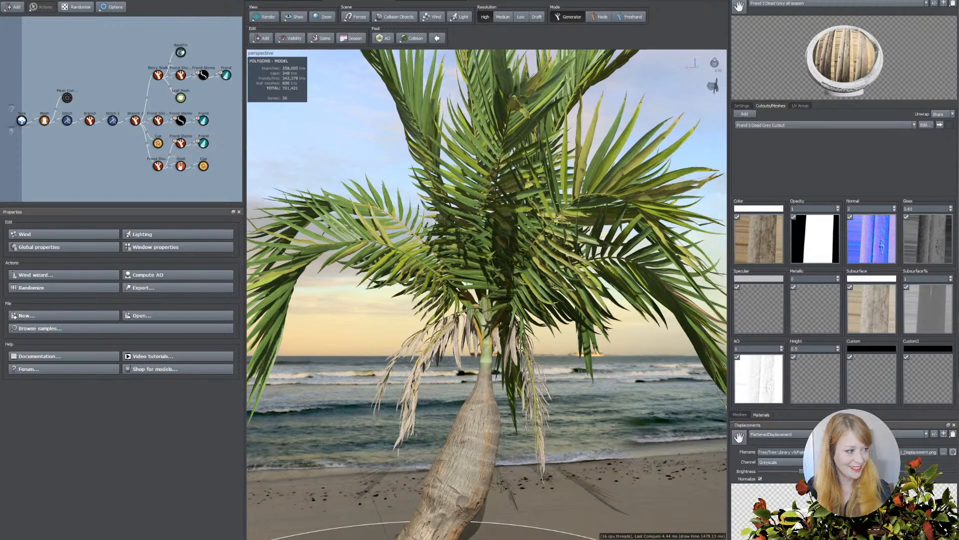
left_click_drag(531, 435, 504, 438)
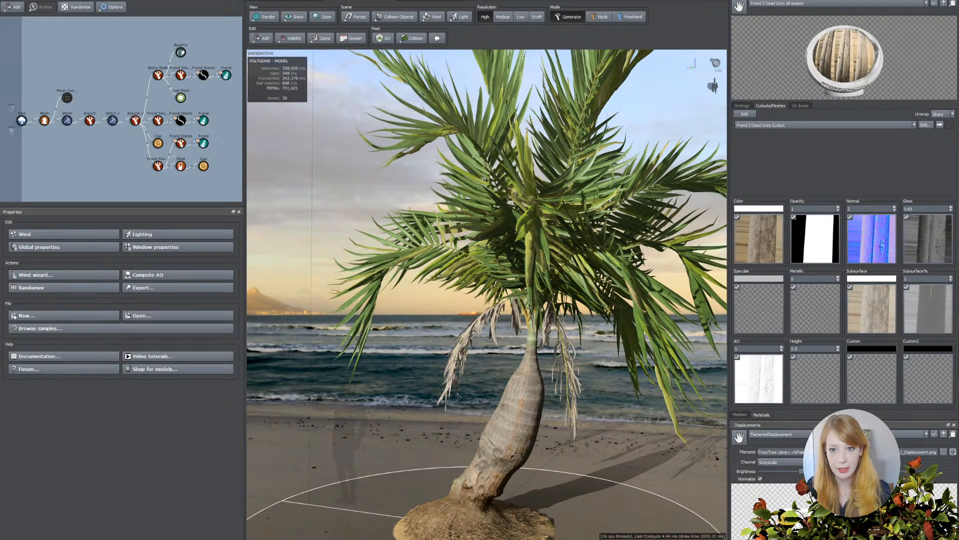
left_click_drag(462, 198, 482, 233)
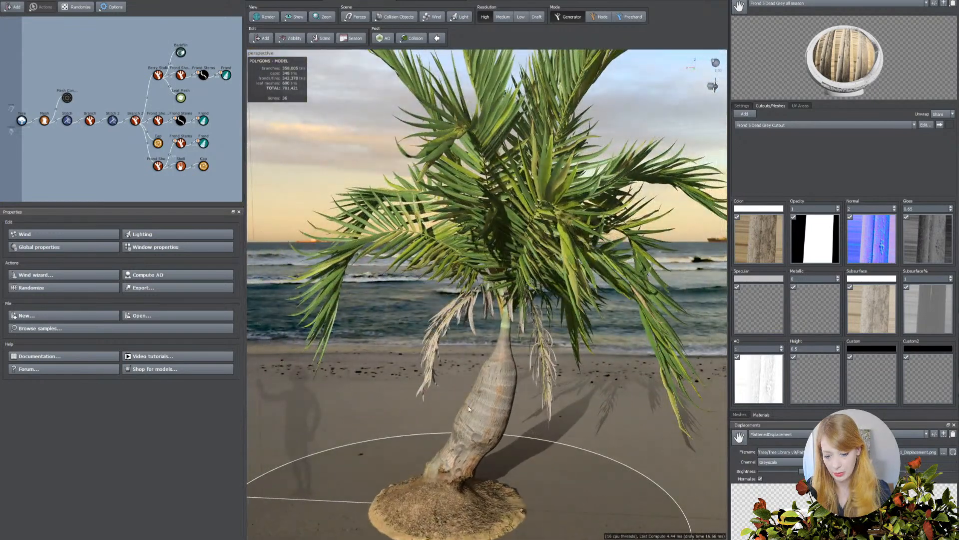
left_click_drag(469, 453, 452, 282)
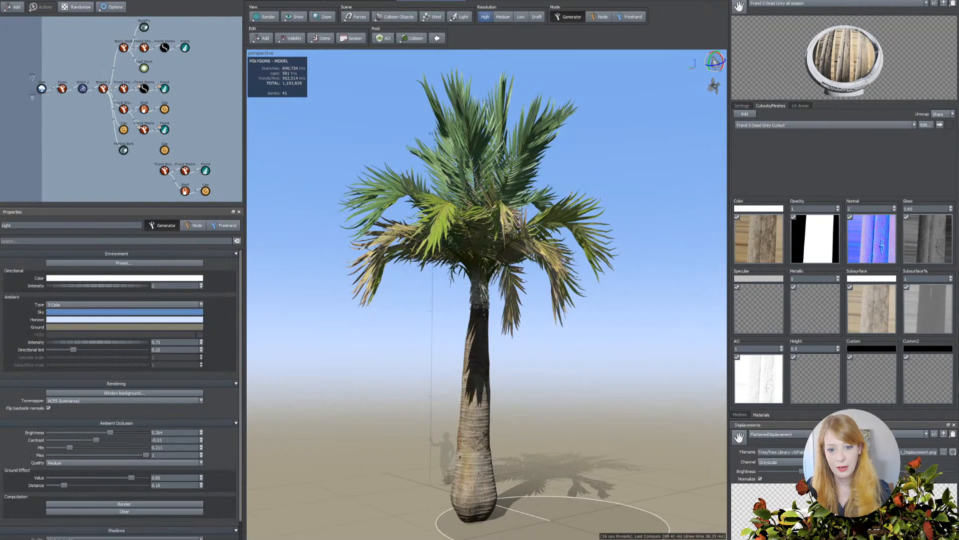
left_click_drag(541, 277, 548, 250)
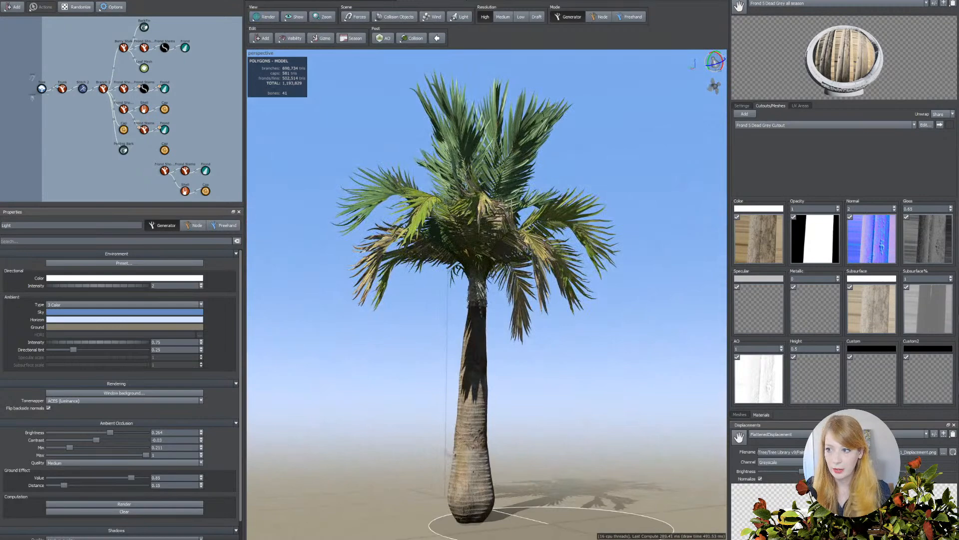
Switch to the blank scene that holds only the Tree node and its ground circle.
left_click(7, 1)
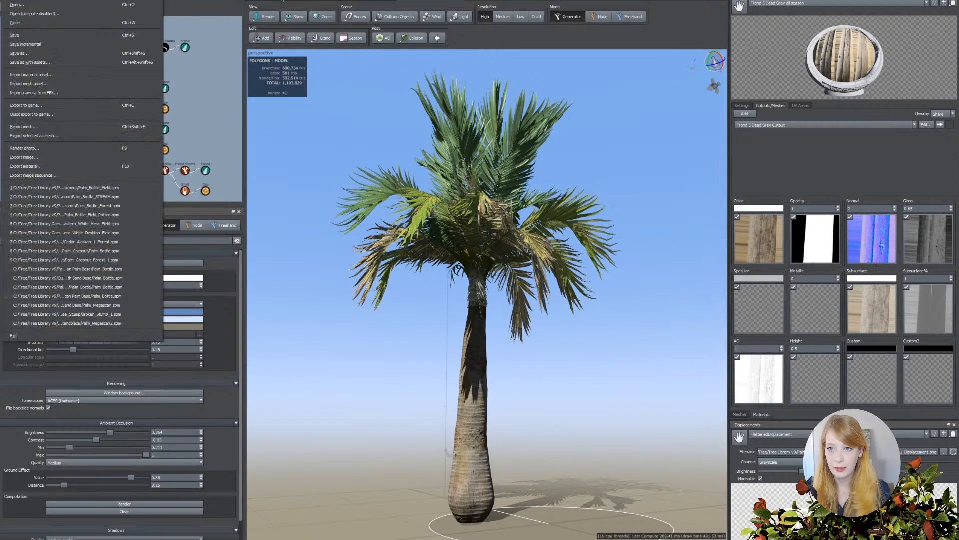
left_click(280, 2)
left_click_drag(438, 237, 519, 236)
mouse_move(524, 363)
left_mouse_down()
mouse_move(533, 346)
mouse_move(527, 364)
mouse_move(541, 357)
left_mouse_up()
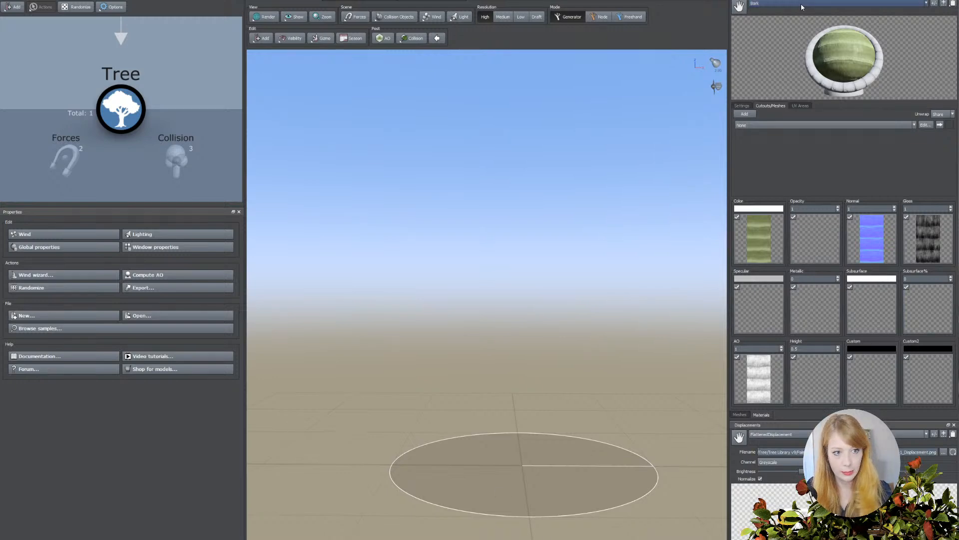
Review the scene's available materials and the cutout, mesh and material settings of the Bark material.
left_click(783, 7)
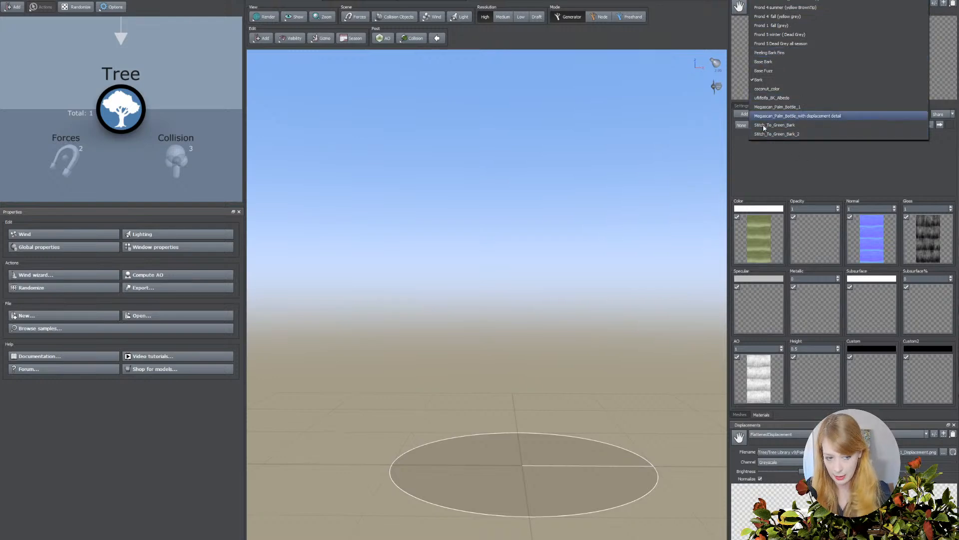
left_click(739, 155)
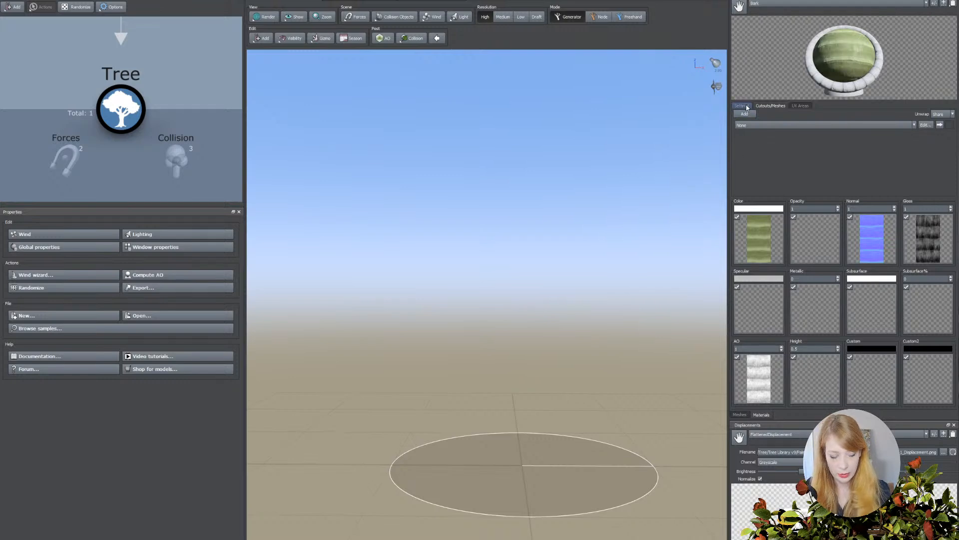
left_click_drag(633, 335, 619, 319)
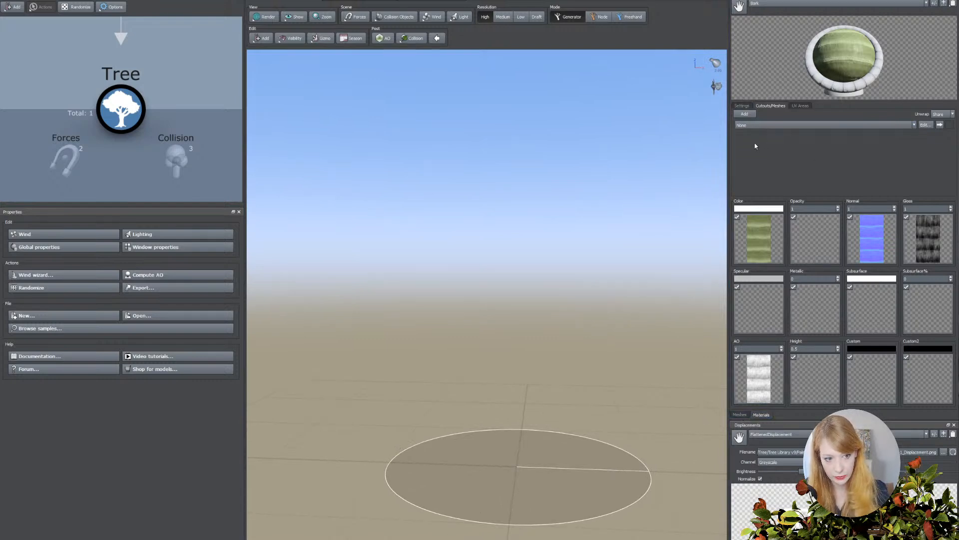
left_click(740, 414)
left_click(759, 416)
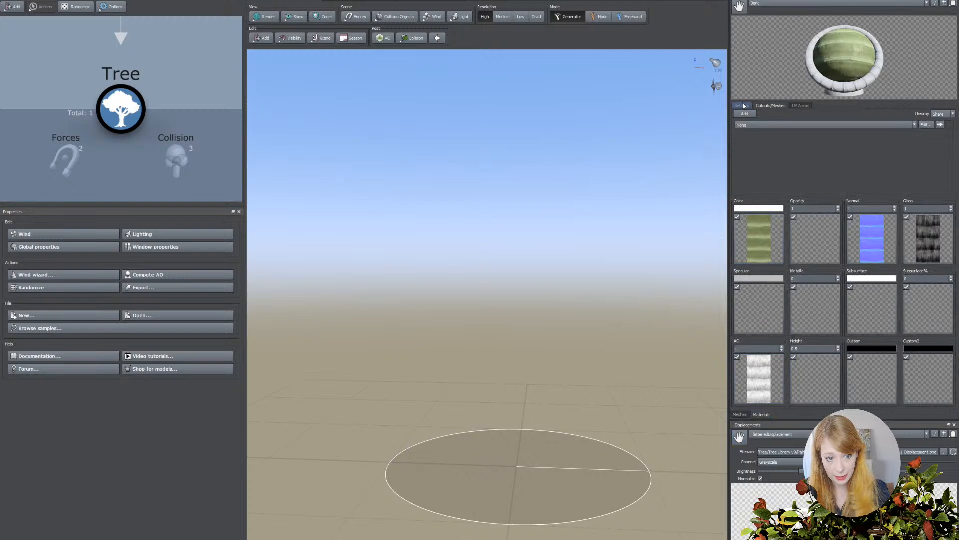
left_click(778, 106)
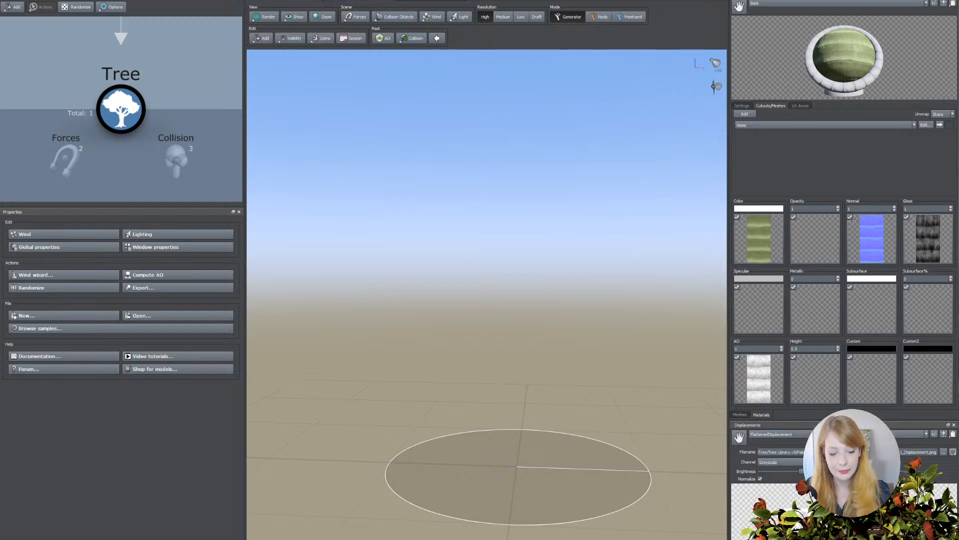
middle_click_drag(486, 202, 478, 195)
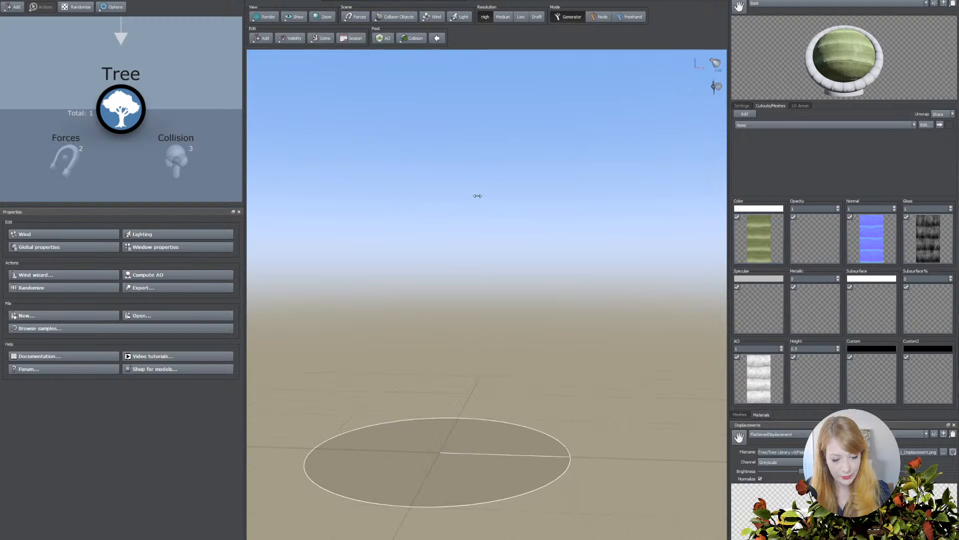
Import the Megascan palm base LOD0 mesh from the Palm_Coconut library folder and inspect it in the mesh preview.
left_click(744, 416)
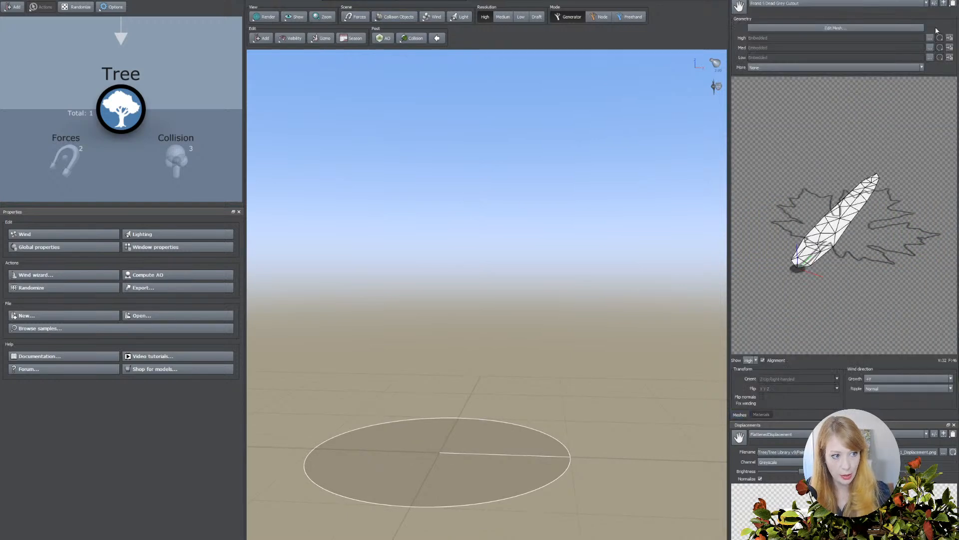
left_click(944, 5)
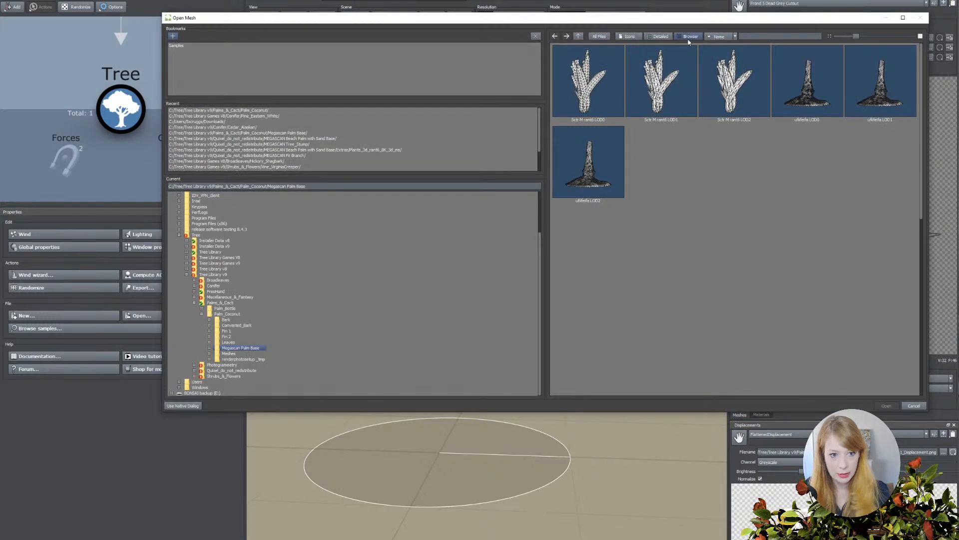
left_click(265, 110)
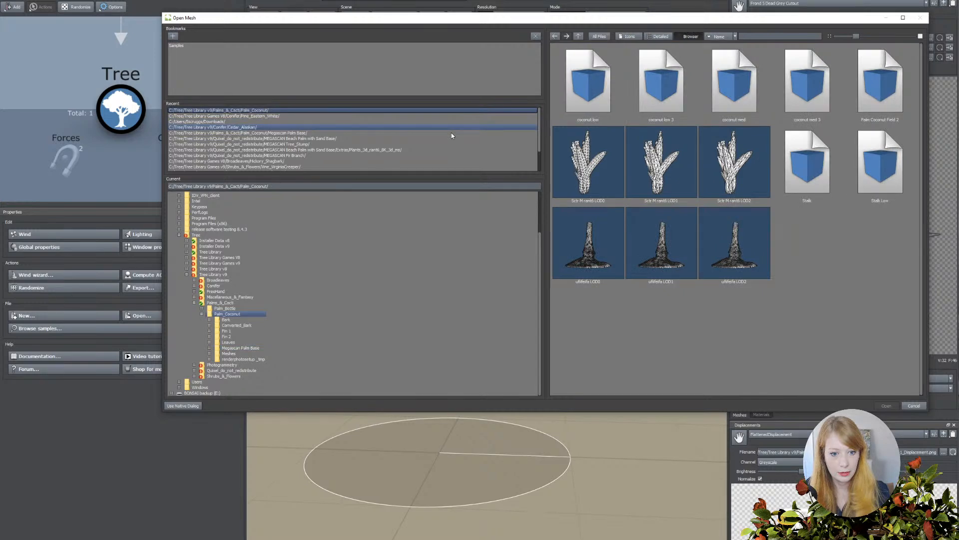
left_click(590, 247)
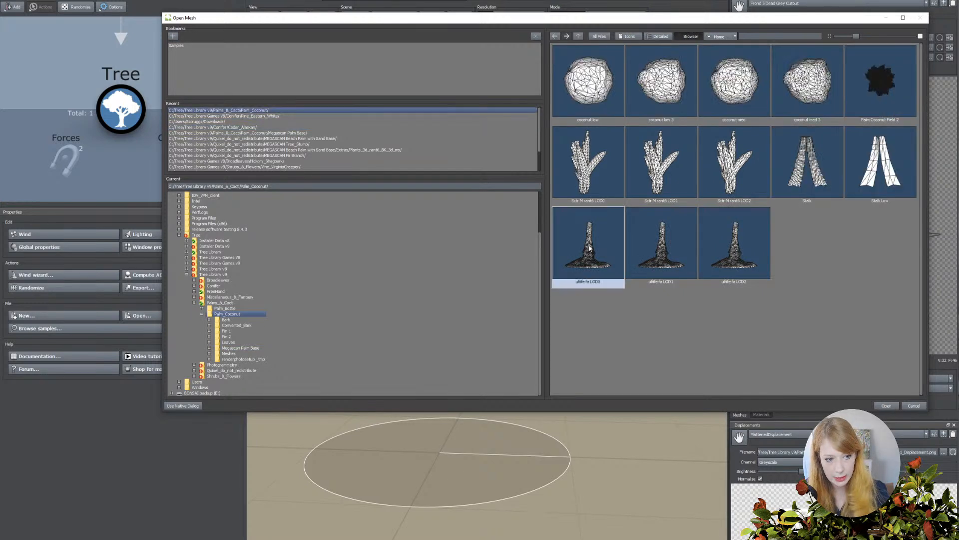
double_click(596, 252)
left_click_drag(728, 224, 837, 227)
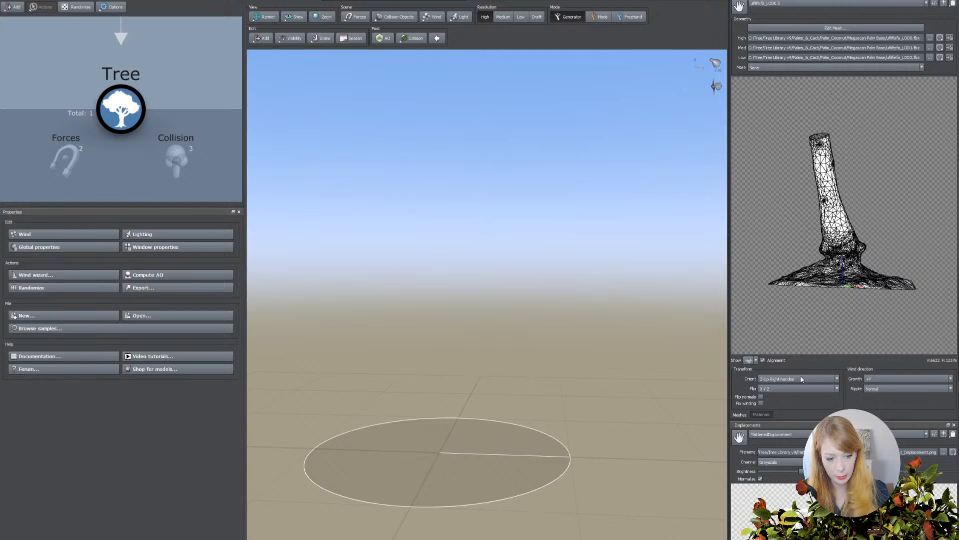
Create a new material from the palm base's 8K Albedo map in the Megascan Palm Base folder.
left_click(764, 414)
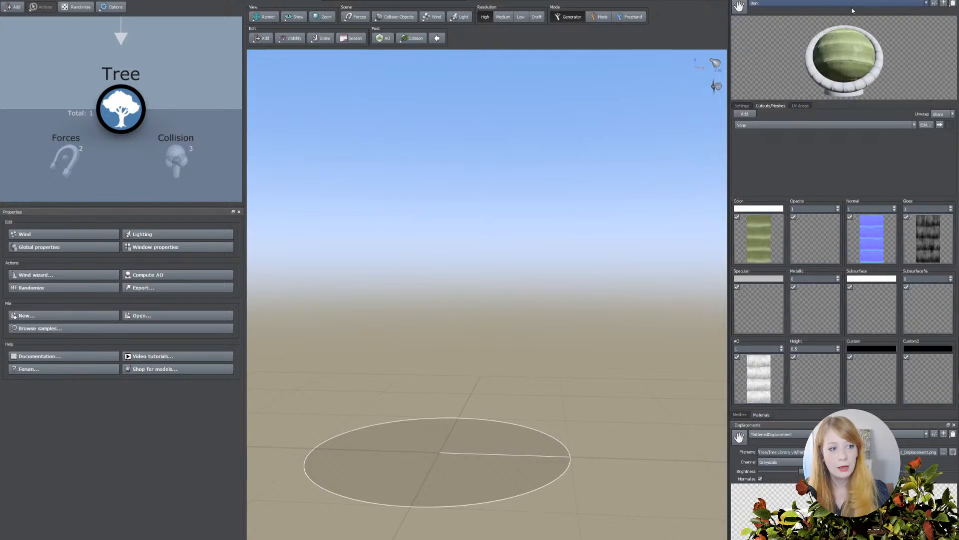
left_click(943, 4)
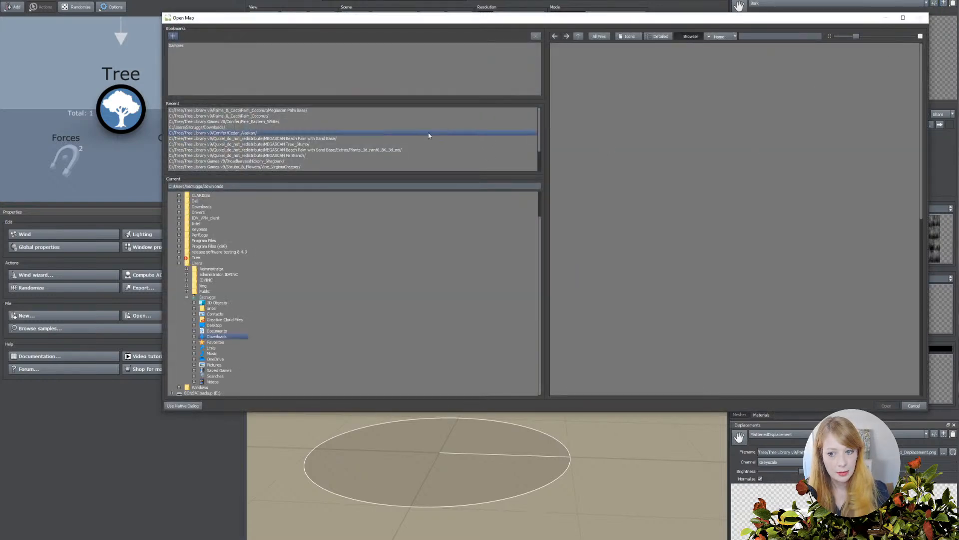
left_click(313, 110)
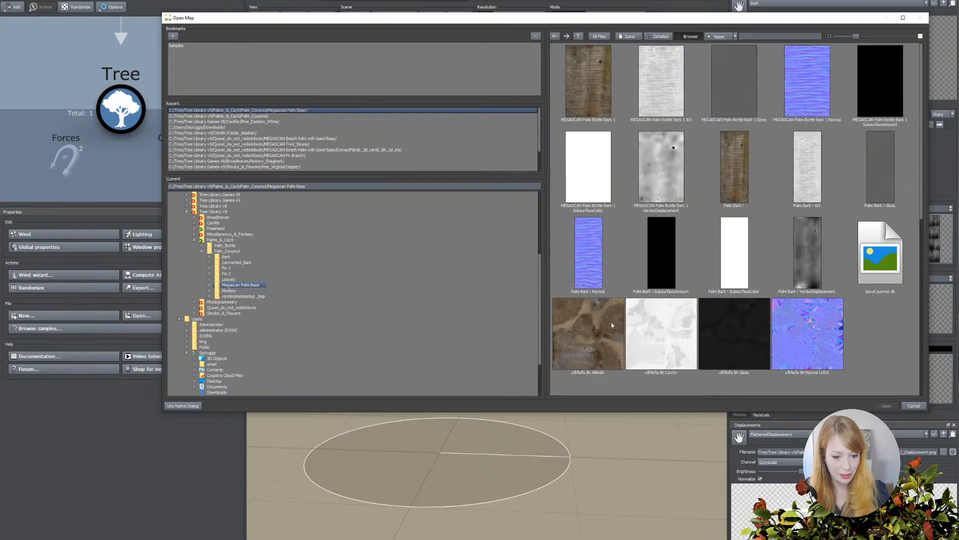
left_click(603, 347)
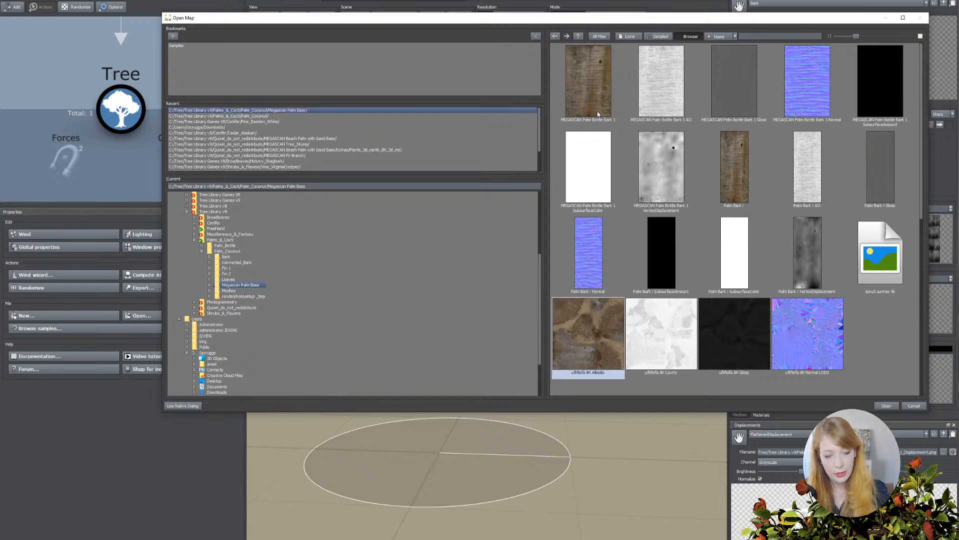
double_click(565, 358)
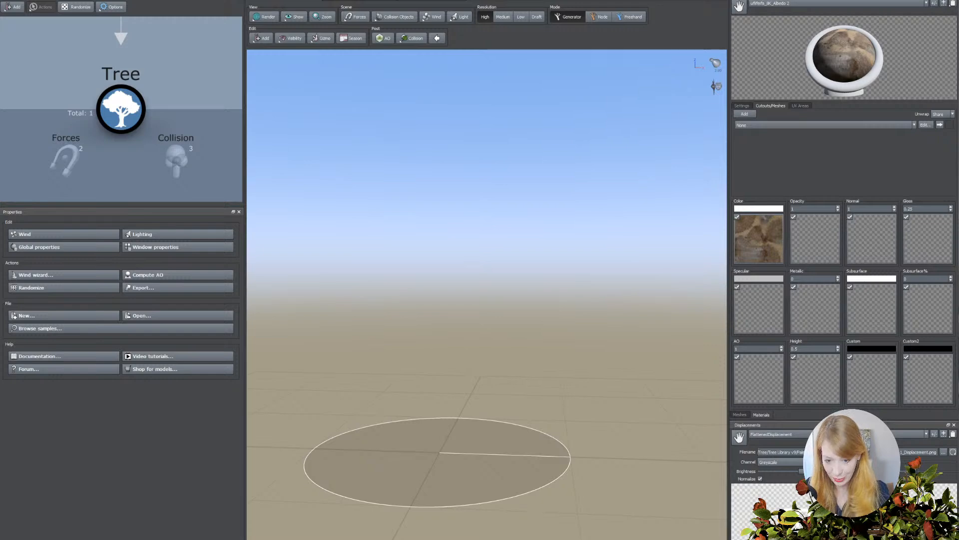
Assign the palm base's 8K Normal LOD0 map and 8K Gloss map to the new material's Normal and Gloss channels.
middle_click_drag(527, 309, 535, 306)
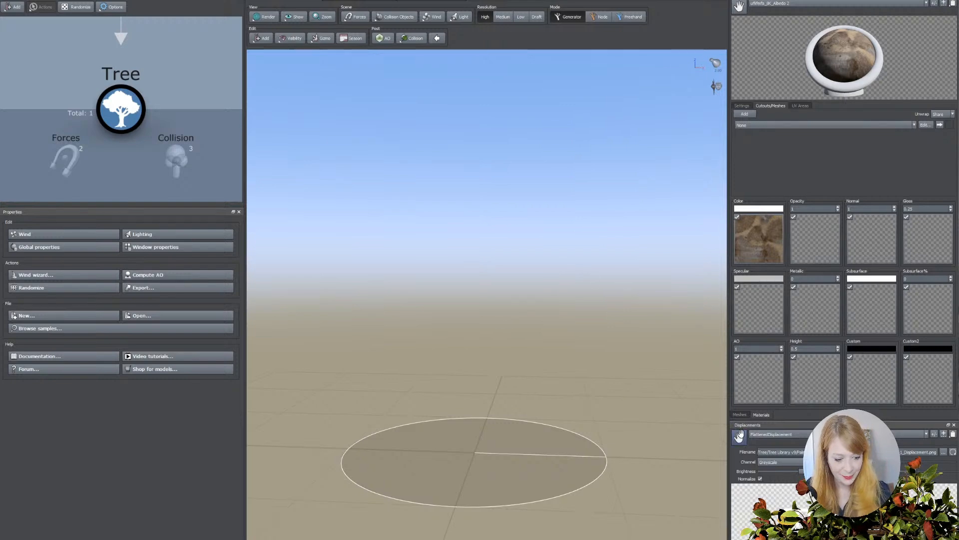
left_click(887, 233)
left_click(645, 336)
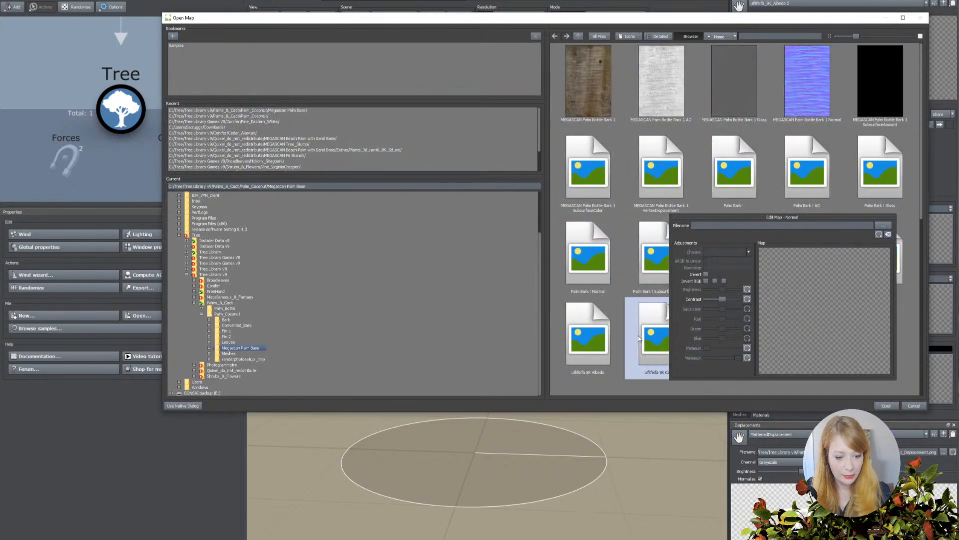
left_click_drag(737, 24, 498, 34)
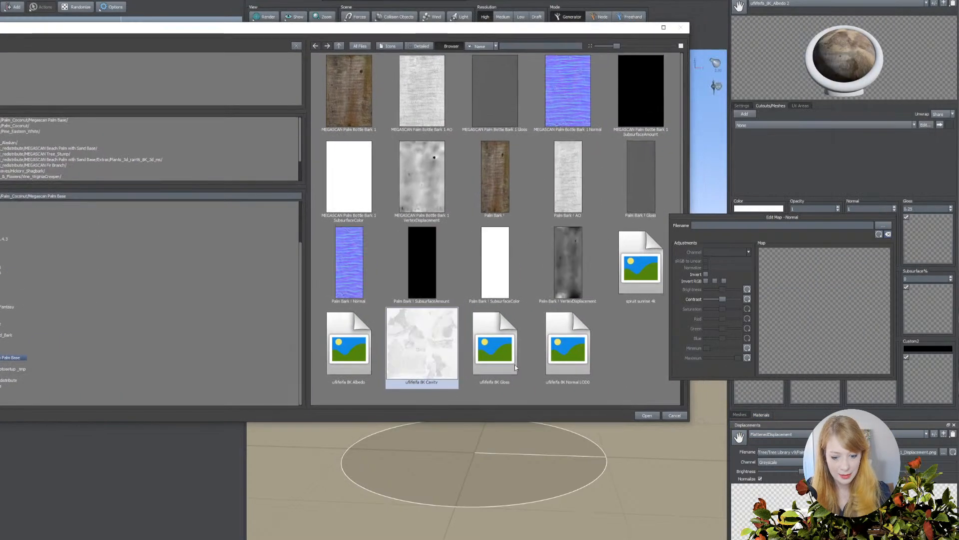
double_click(560, 352)
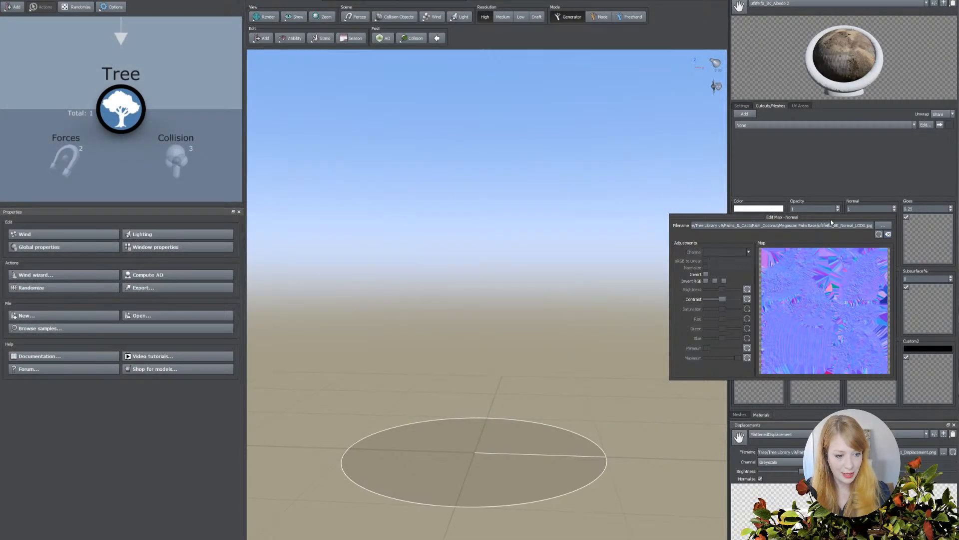
left_click(918, 243)
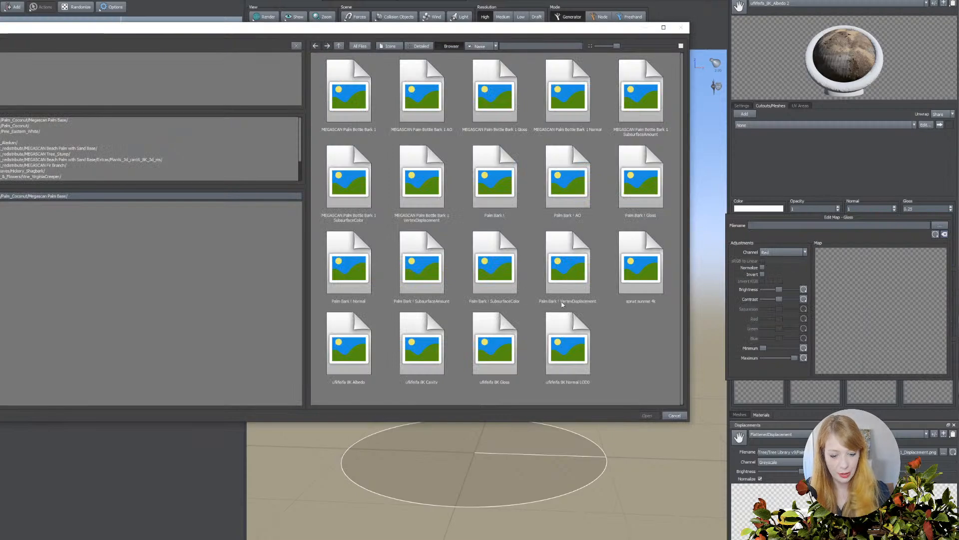
double_click(483, 361)
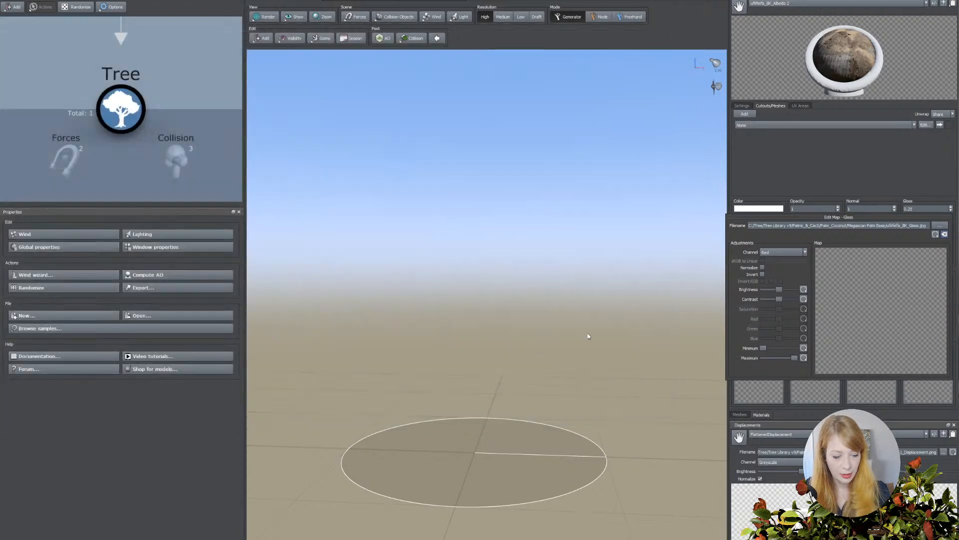
Add a Mesh generator to the Tree node and open the list of generators that can be added.
left_click(127, 113)
left_click(261, 38)
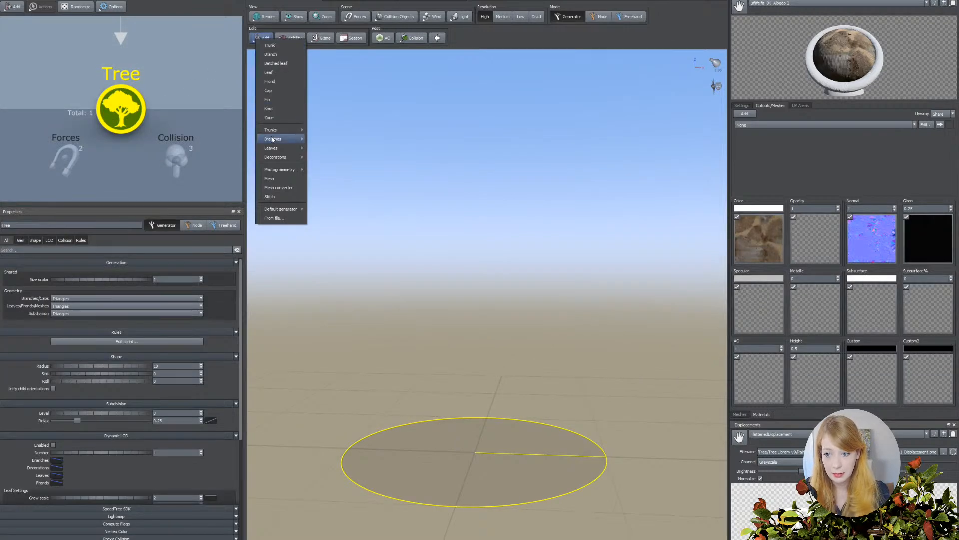
left_click(272, 178)
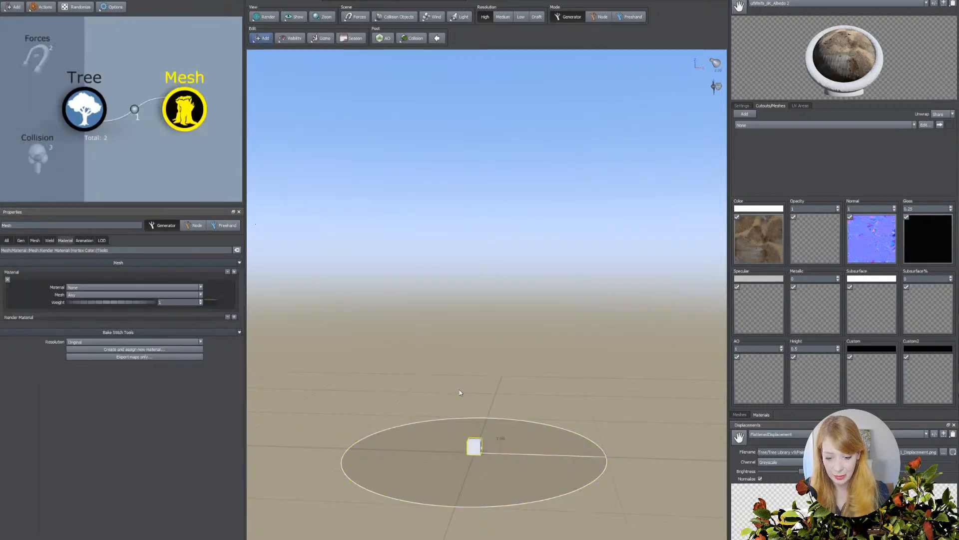
left_click(261, 38)
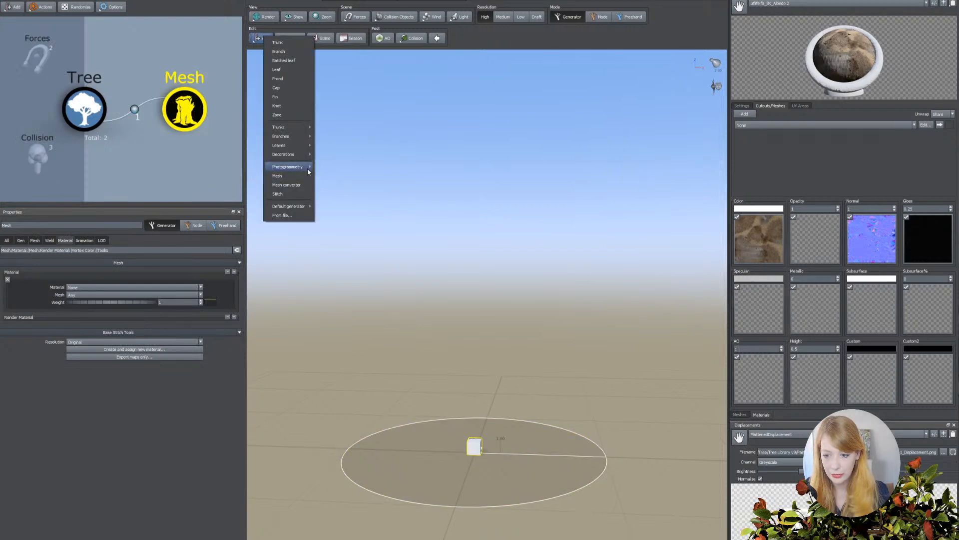
Assign the imported palm base LOD0 mesh to the new Albedo material and apply that material to the Mesh generator's object.
mouse_move(294, 169)
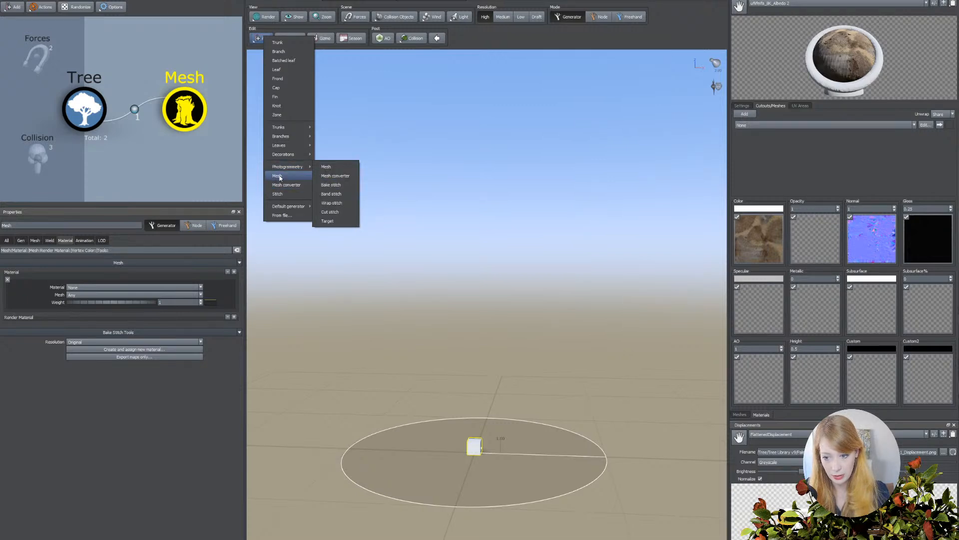
left_click(477, 449)
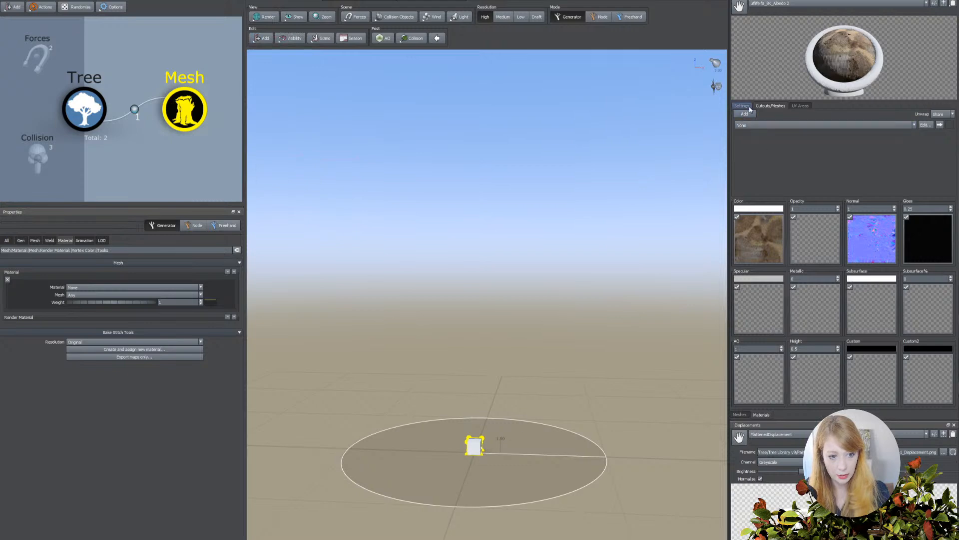
left_click_drag(848, 90, 841, 69)
left_click(787, 124)
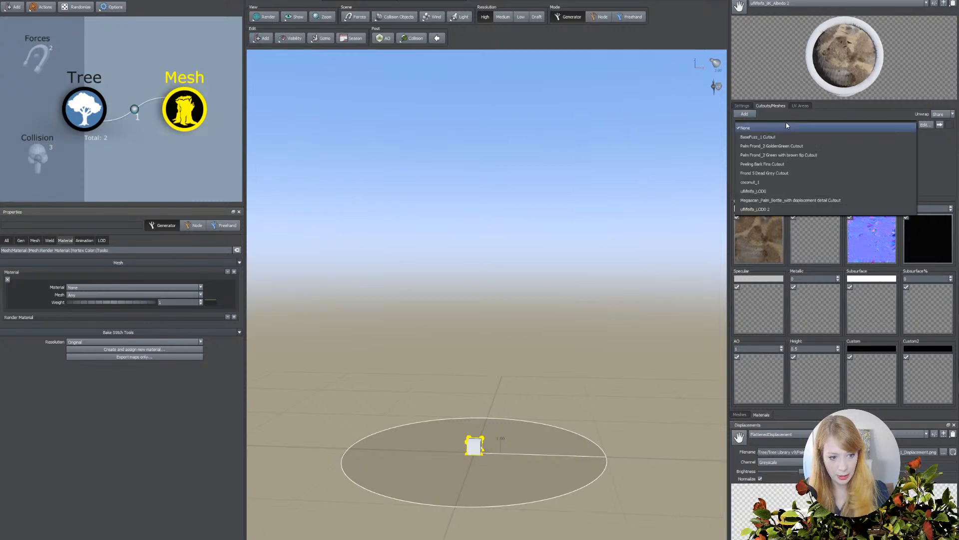
left_click(762, 210)
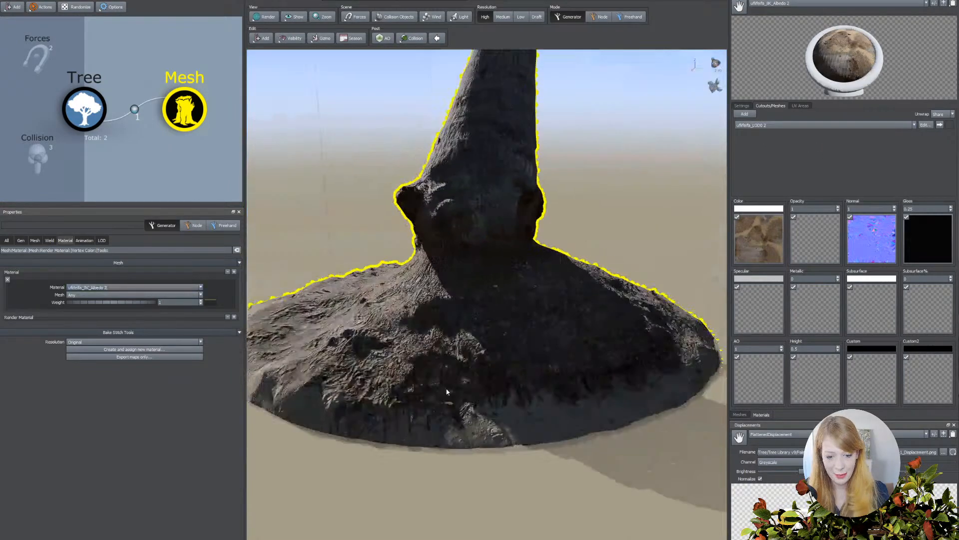
left_click_drag(448, 392, 523, 387)
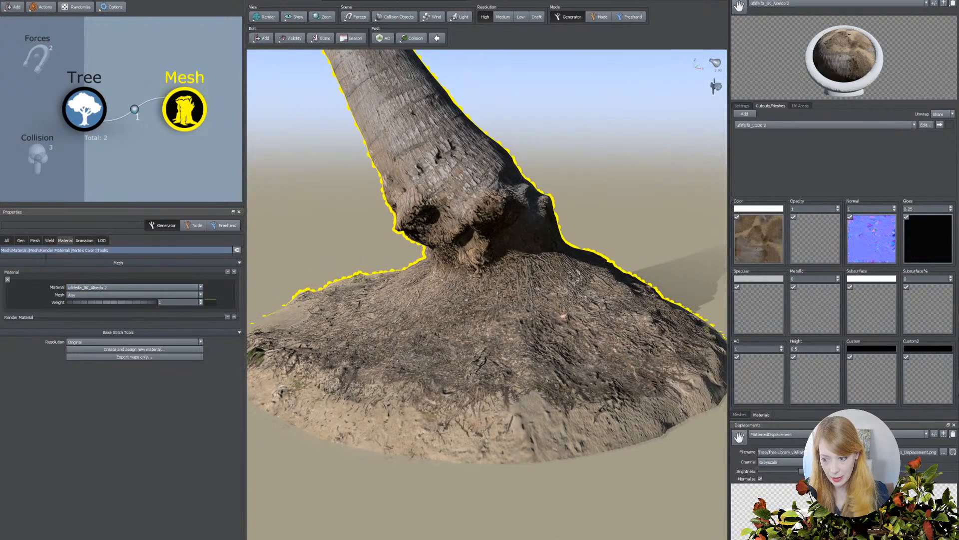
Set the Mesh generator's scale to 0.06, sizing the palm base against the human figure.
left_click(34, 240)
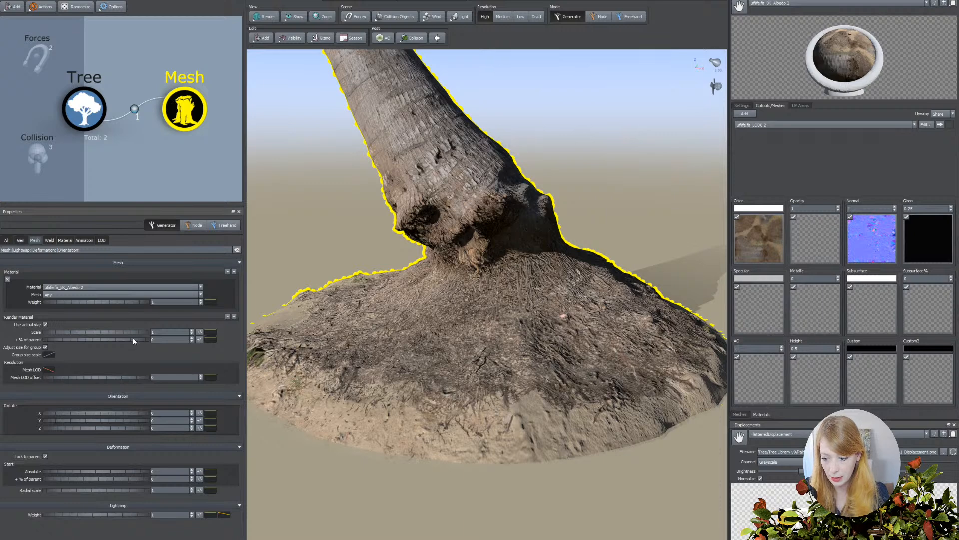
left_click_drag(134, 335, 47, 337)
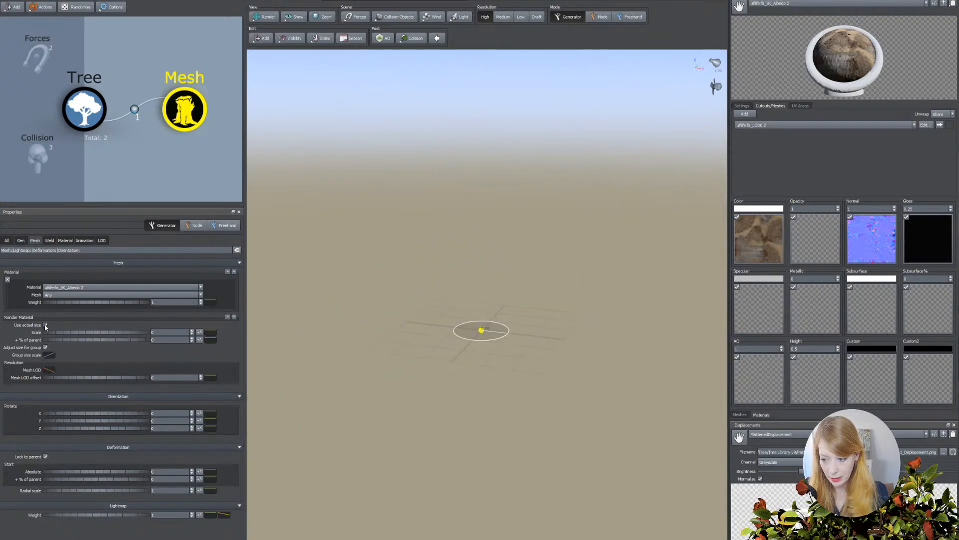
left_click(349, 361)
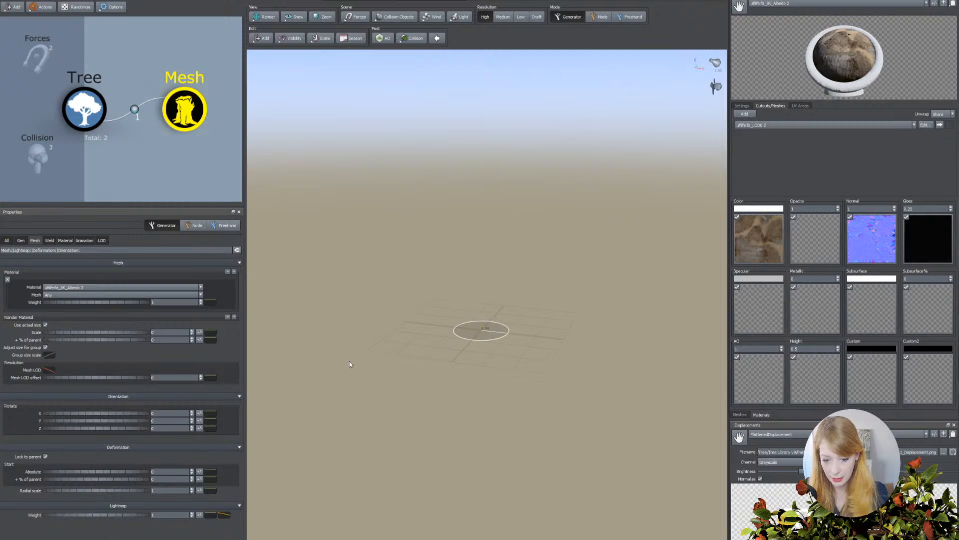
left_click(196, 124)
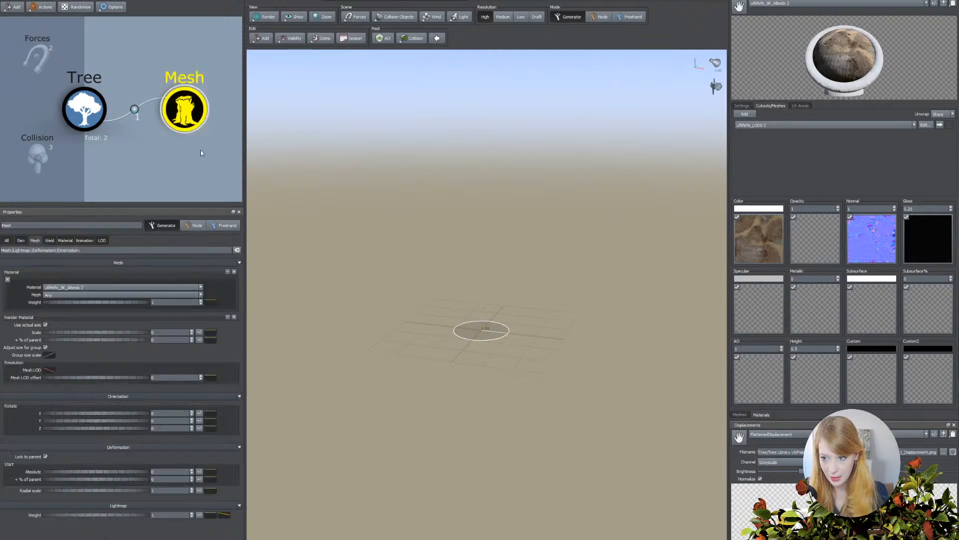
left_click_drag(84, 333, 90, 332)
left_click_drag(365, 327, 363, 365)
scroll(362, 365, "up", 3)
scroll(358, 367, "up", 5)
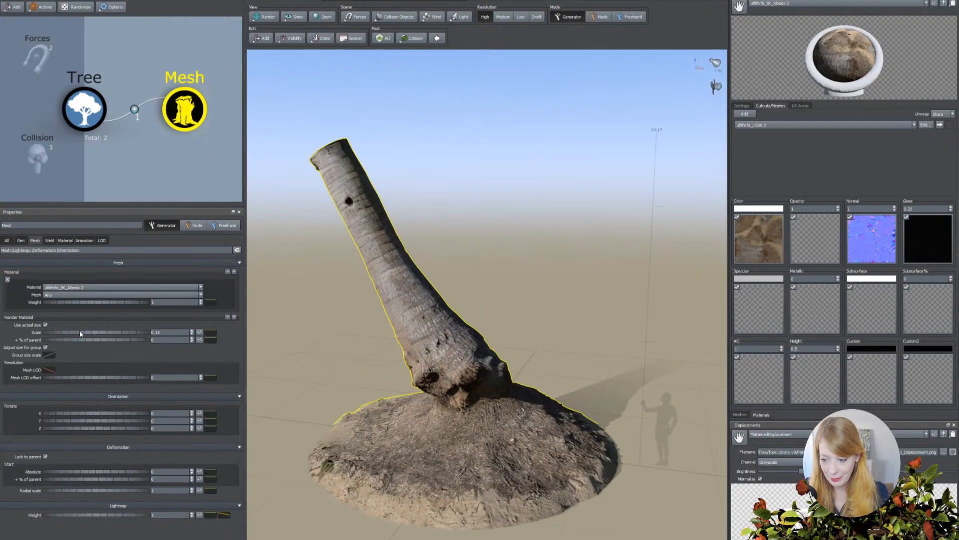
left_click_drag(115, 335, 109, 332)
left_click_drag(349, 354, 358, 381)
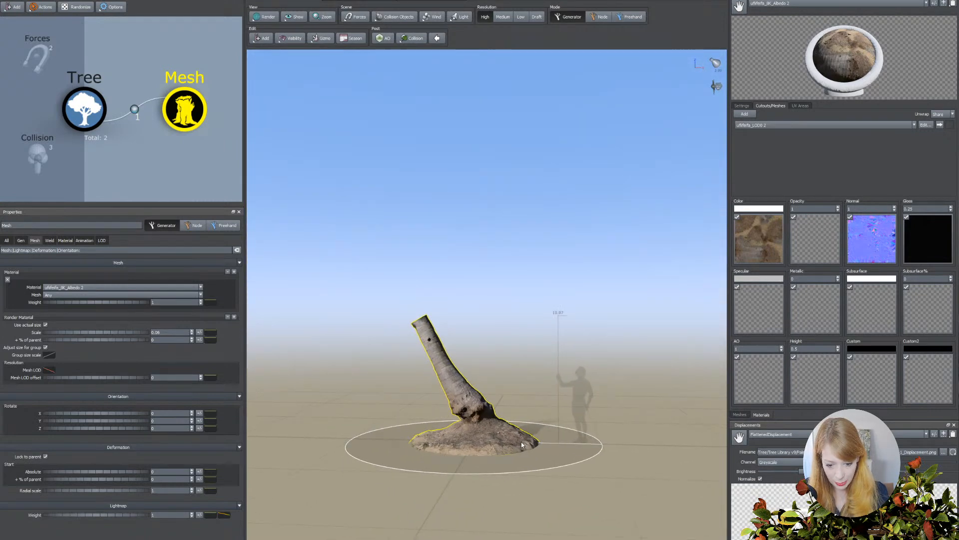
scroll(331, 521, "up", 5)
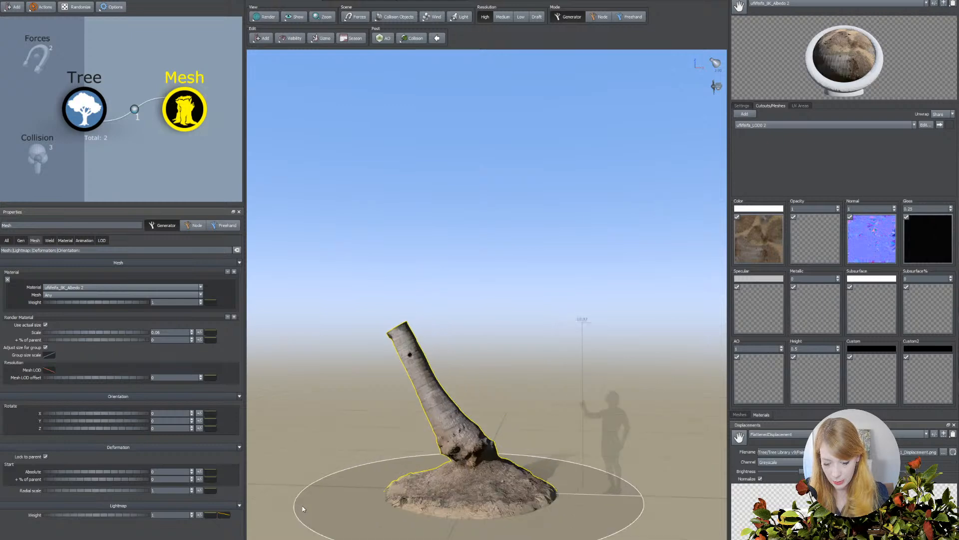
left_click_drag(343, 476, 361, 472)
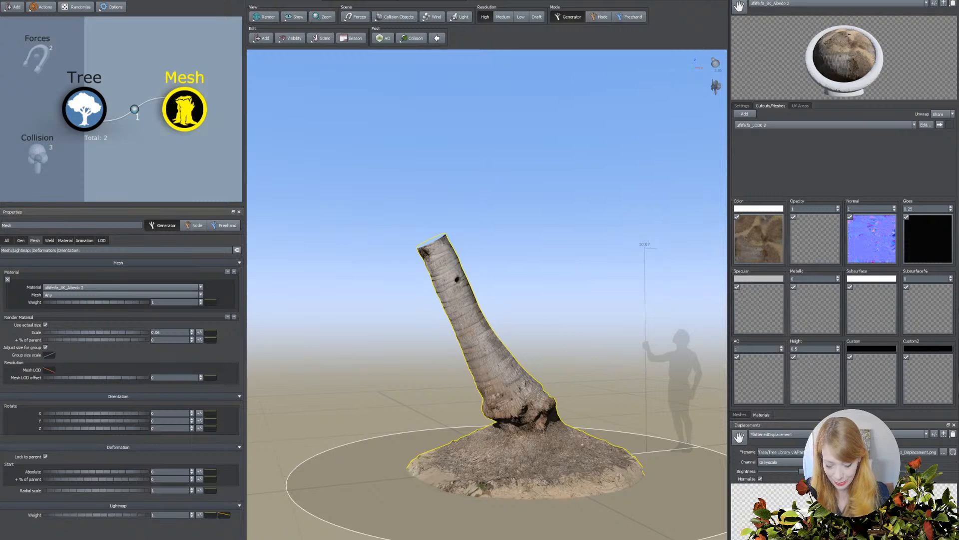
Switch to the browser and examine the bottle palm reference photos for trunk shape, crown base and fronds, then return to SpeedTree.
left_click(266, 514)
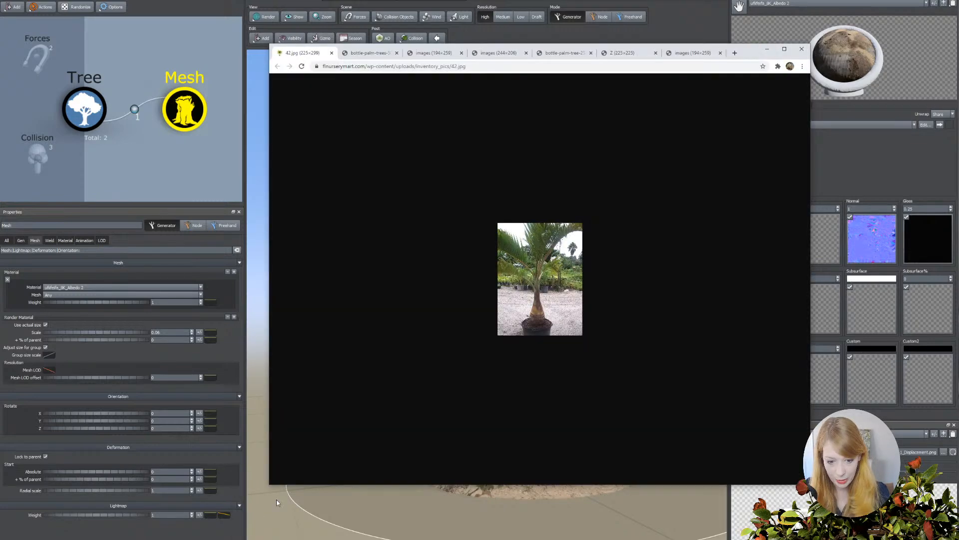
left_click(364, 53)
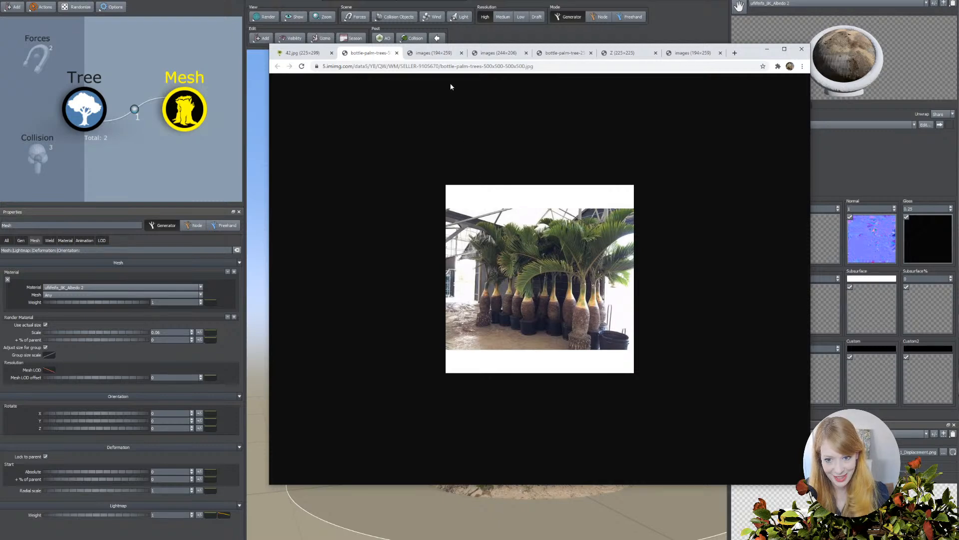
left_click(437, 55)
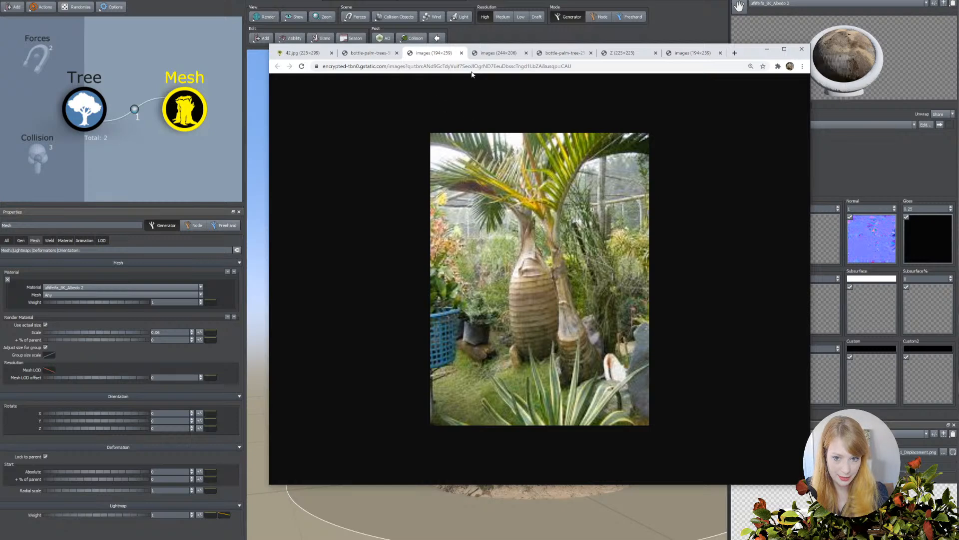
left_click(494, 54)
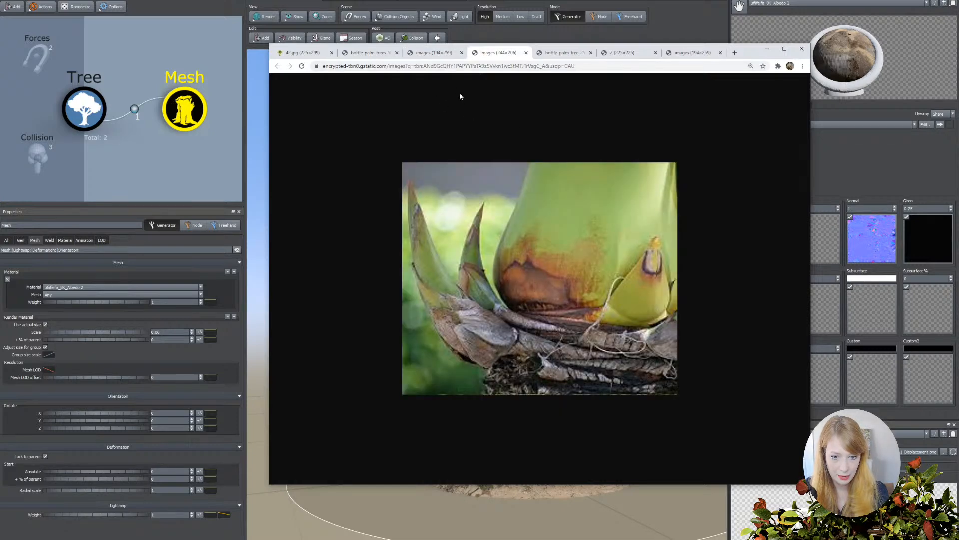
left_click(448, 56)
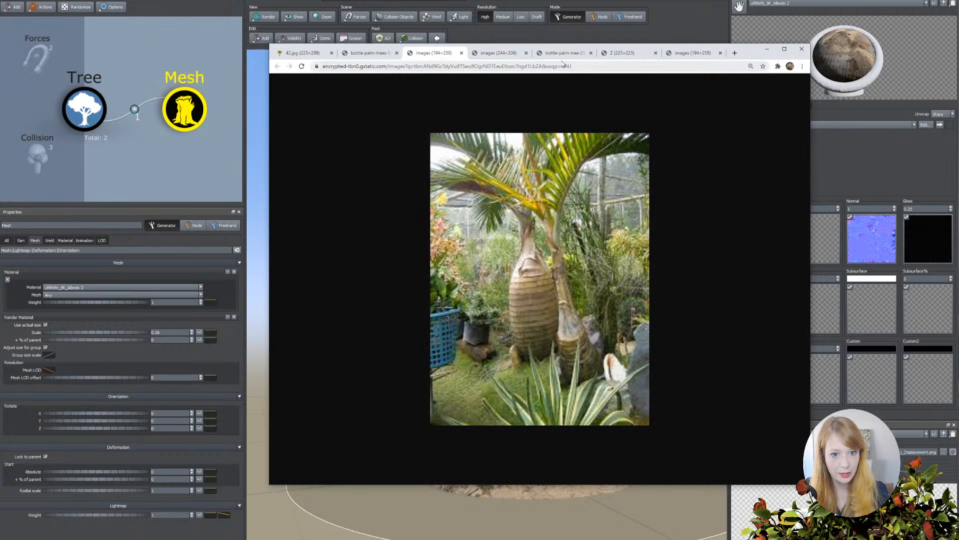
left_click(577, 55)
left_click(611, 54)
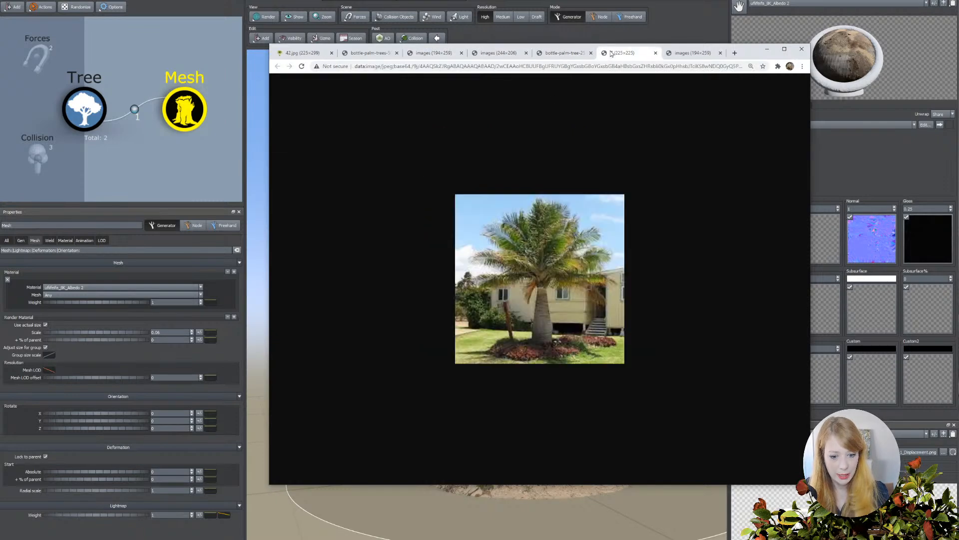
left_click(694, 55)
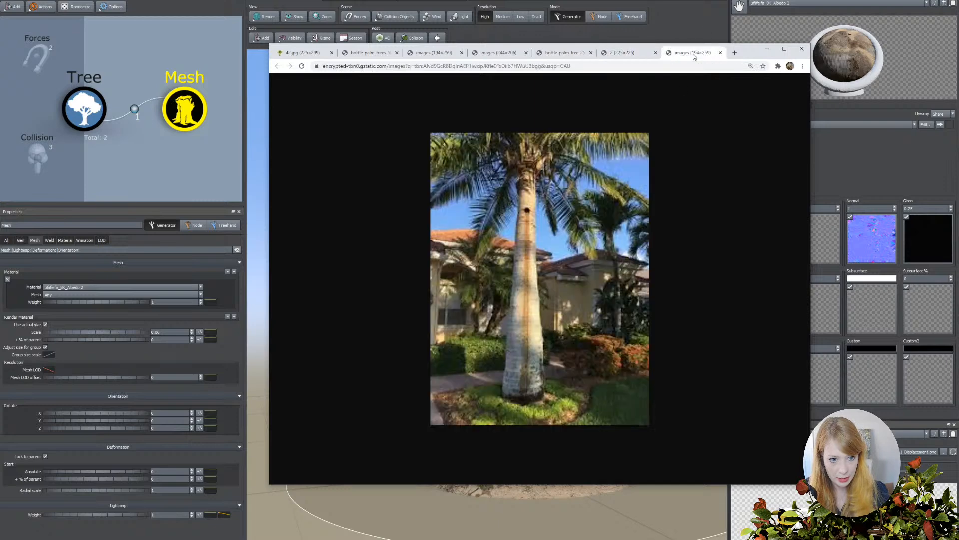
left_click(764, 50)
Set the palm base material's Gloss value to 1.
mouse_move(461, 358)
left_mouse_down()
mouse_move(414, 362)
mouse_move(445, 390)
mouse_move(440, 364)
mouse_move(426, 375)
mouse_move(448, 360)
left_mouse_up()
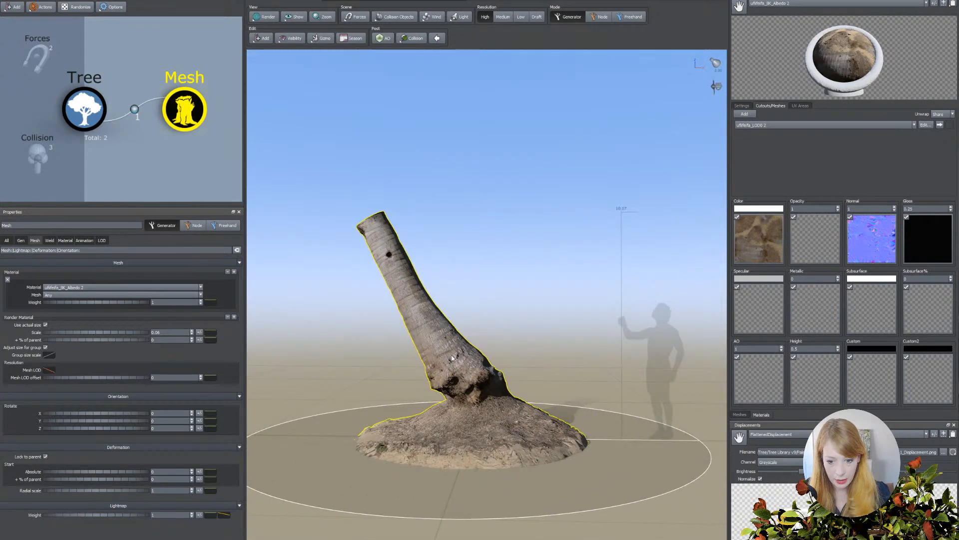
left_click_drag(473, 315, 481, 331)
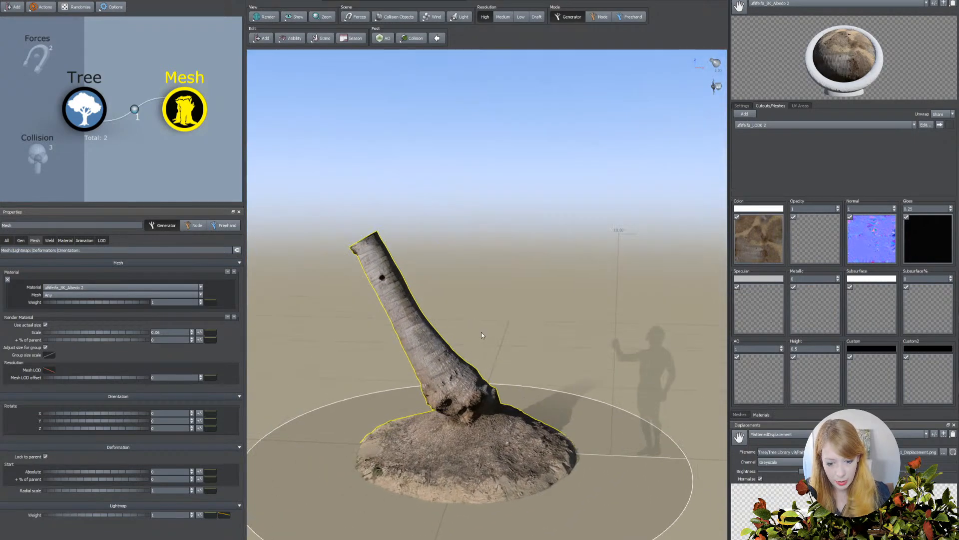
scroll(482, 334, "up", 3)
scroll(487, 339, "down", 3)
left_click(928, 238)
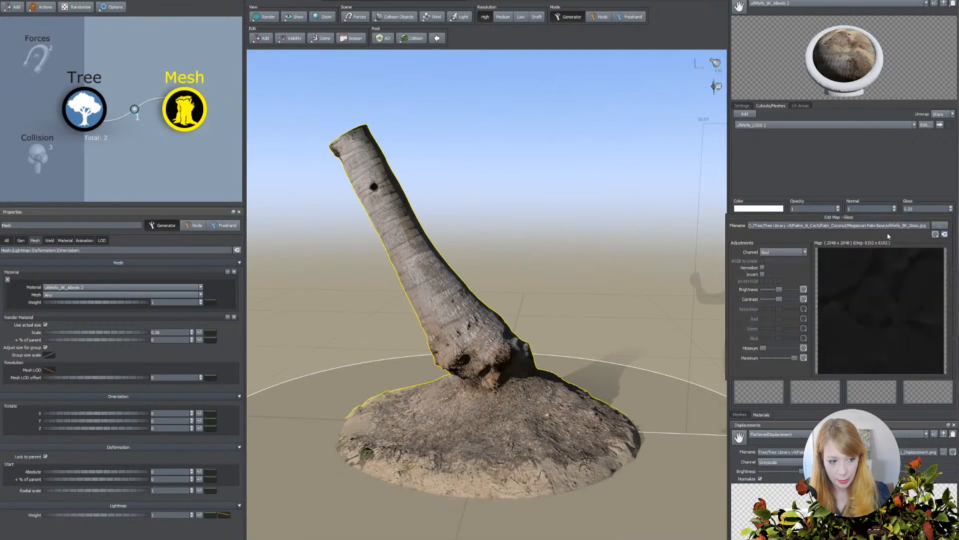
left_click(930, 208)
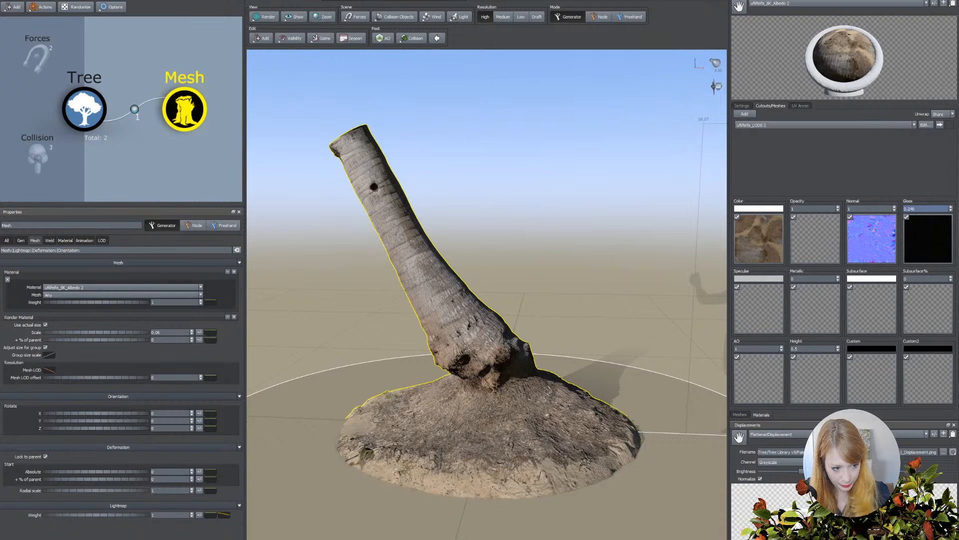
type("1")
key("Return")
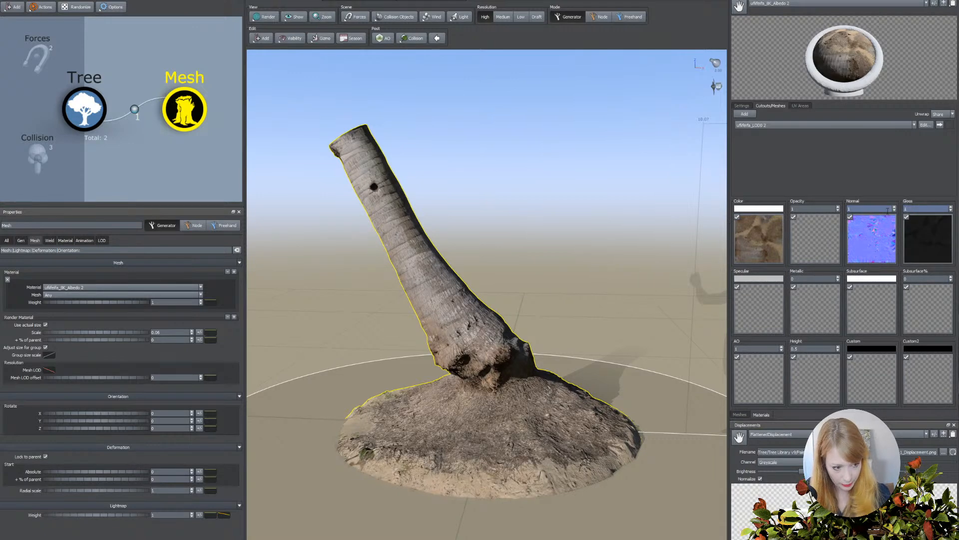
double_click(808, 297)
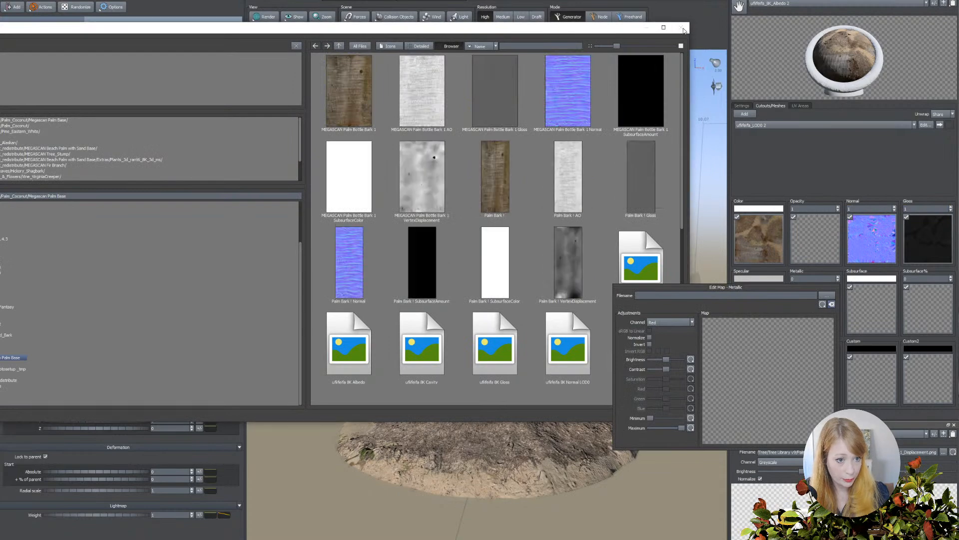
left_click_drag(664, 28, 619, 50)
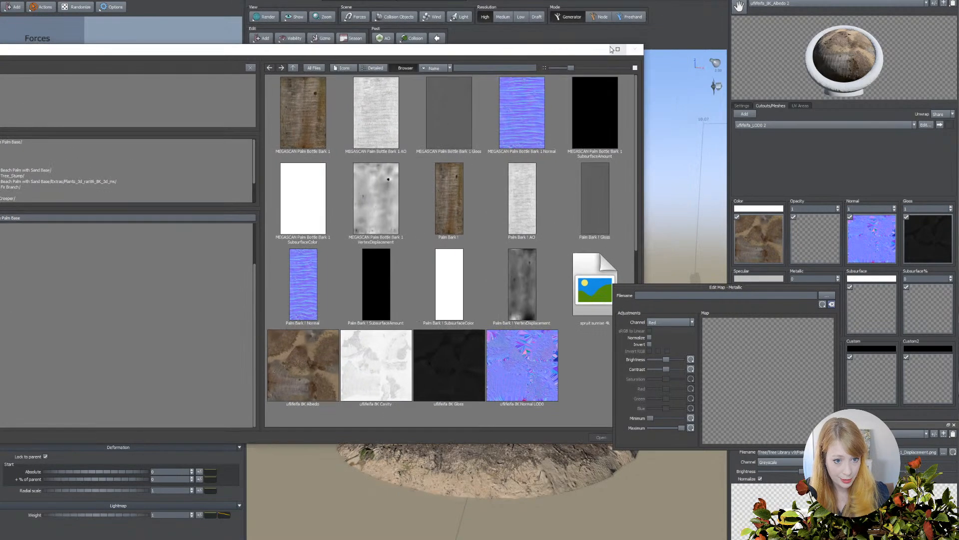
left_click_drag(546, 52, 480, 64)
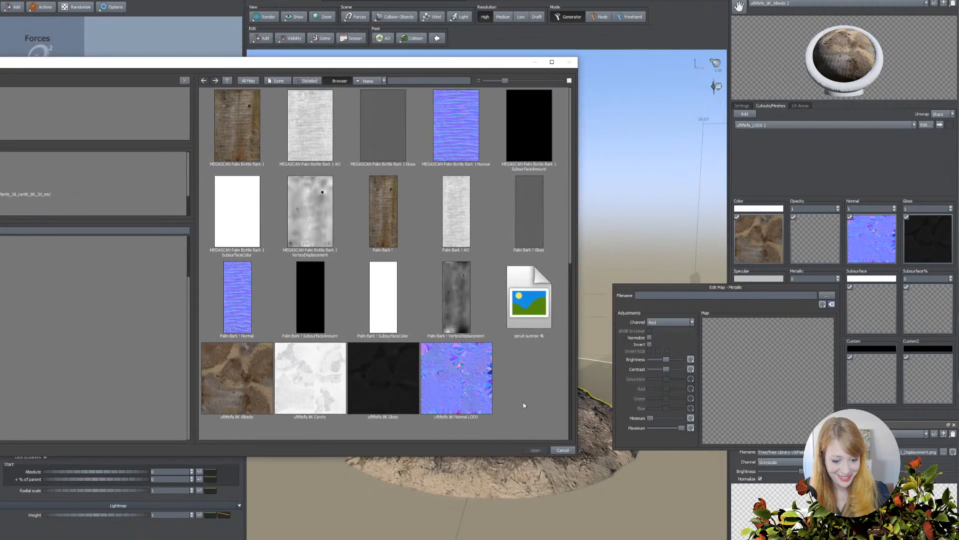
left_click(564, 451)
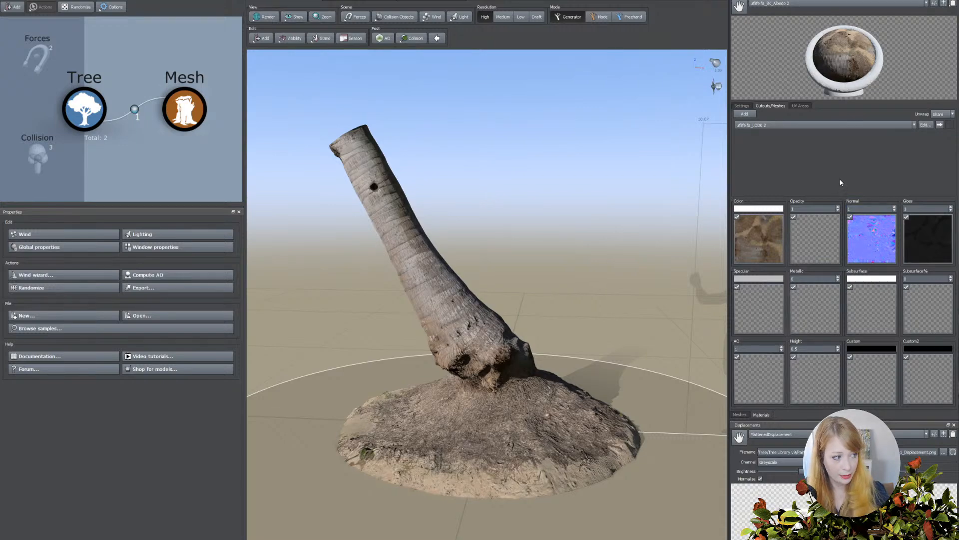
Select the palm base mesh and turn on the viewport overlay that shows polygon statistics for the selection.
left_click_drag(475, 277, 553, 301)
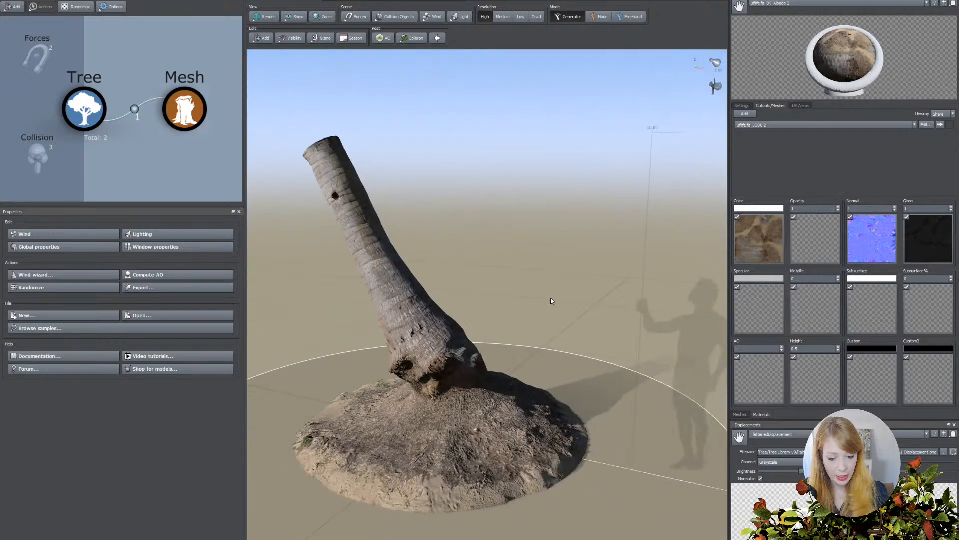
left_click_drag(498, 343, 542, 348)
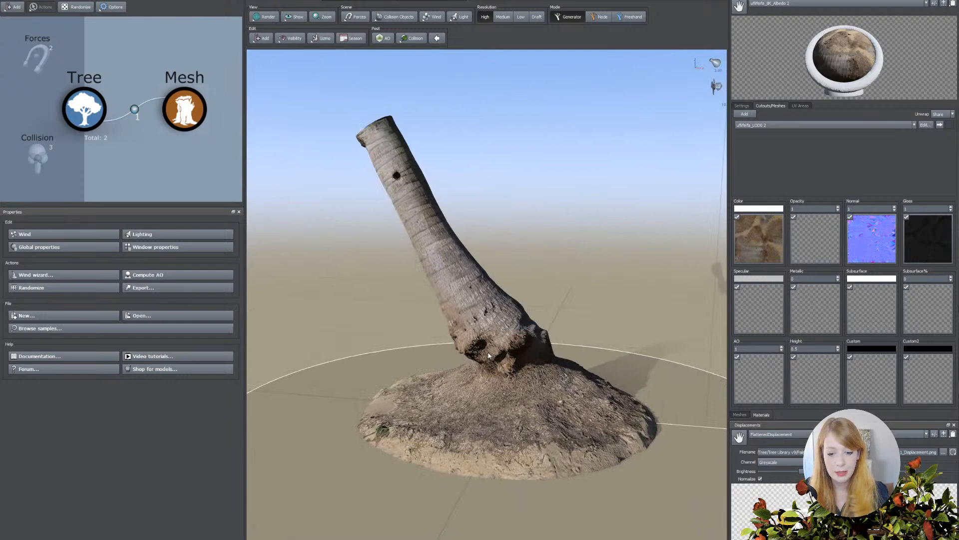
left_click_drag(482, 343, 427, 289)
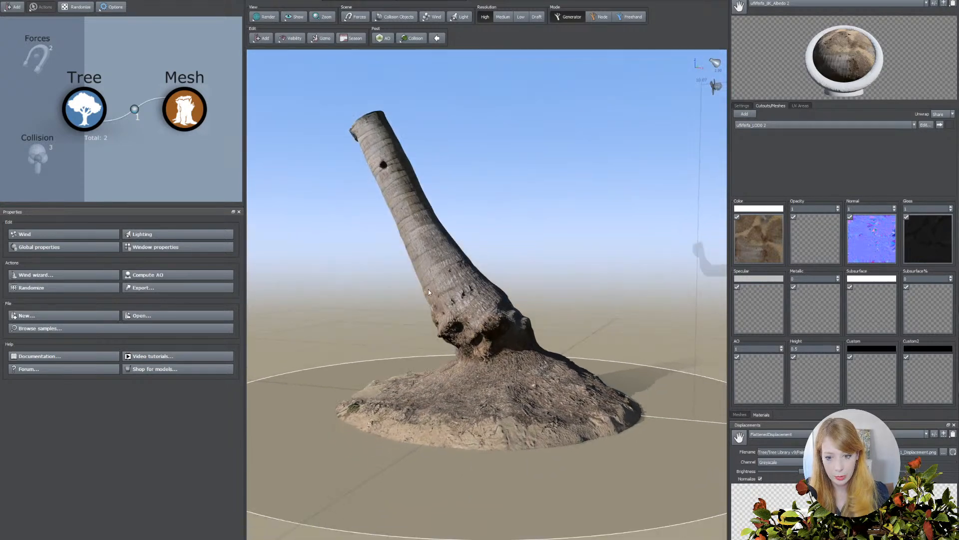
left_click(441, 275)
left_click(264, 18)
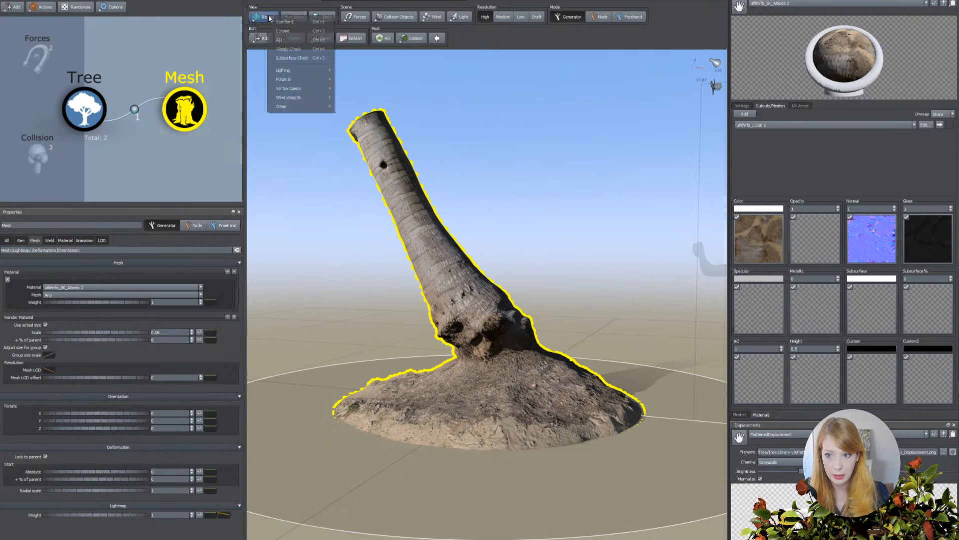
left_click(295, 17)
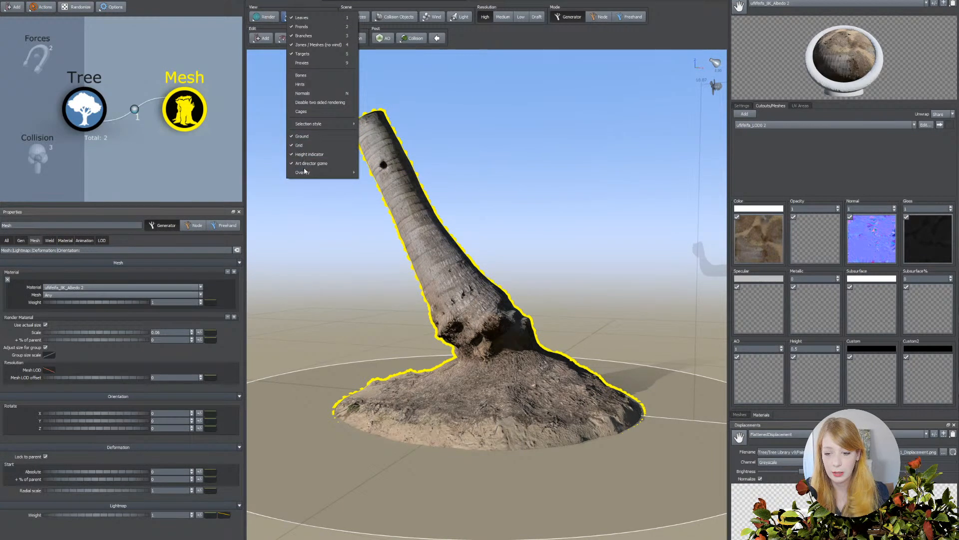
mouse_move(308, 173)
left_click(369, 173)
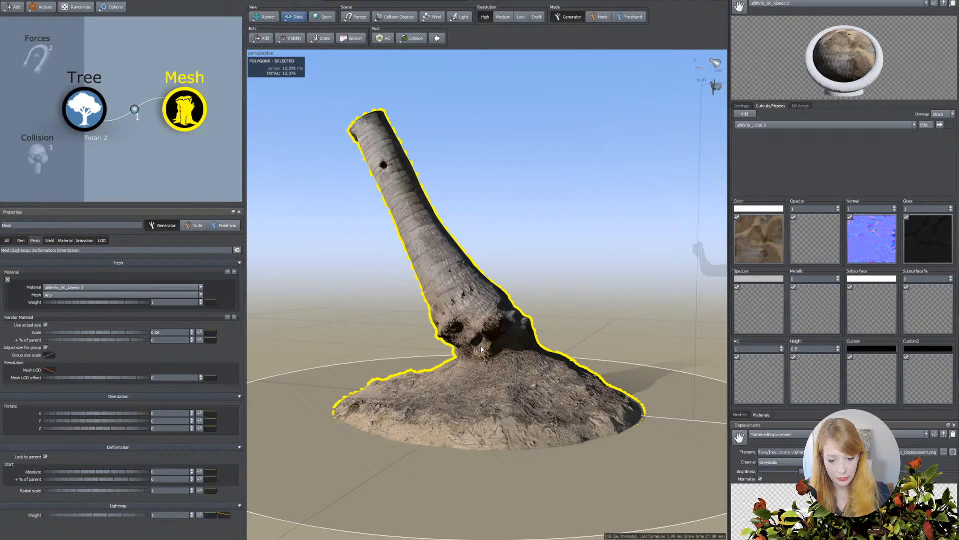
Inspect the palm base mesh's wireframe from the side in the mesh preview, then return to the material settings.
left_click_drag(482, 343, 471, 382)
left_click(739, 416)
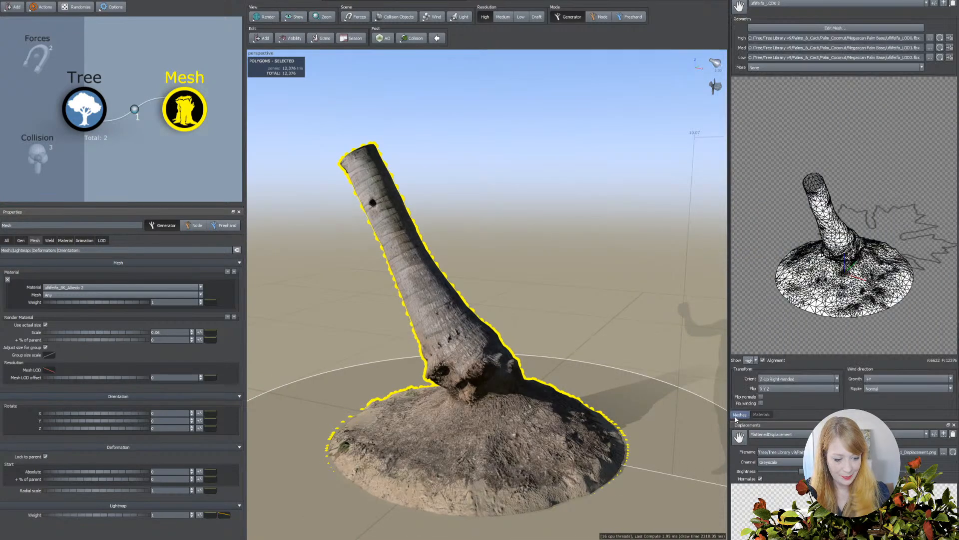
left_click_drag(796, 315, 849, 290)
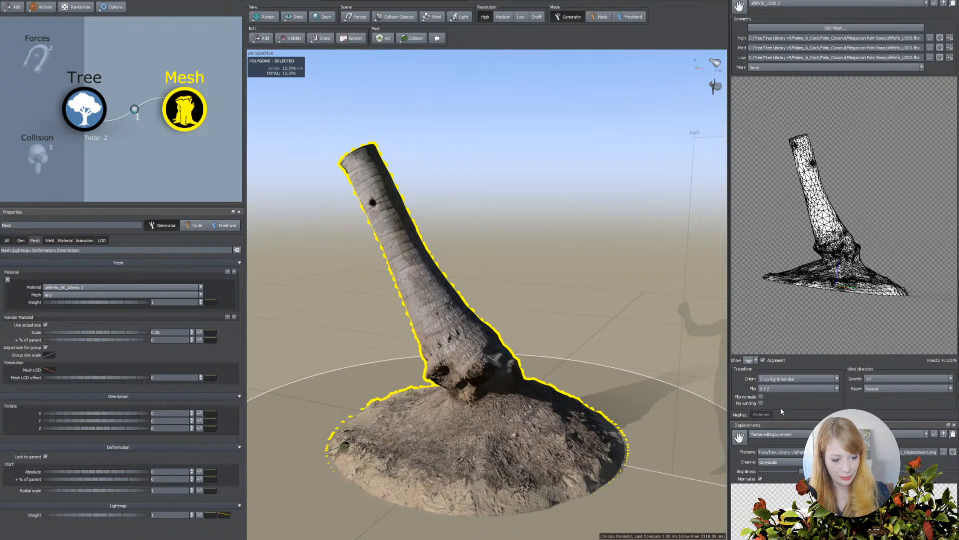
left_click(762, 414)
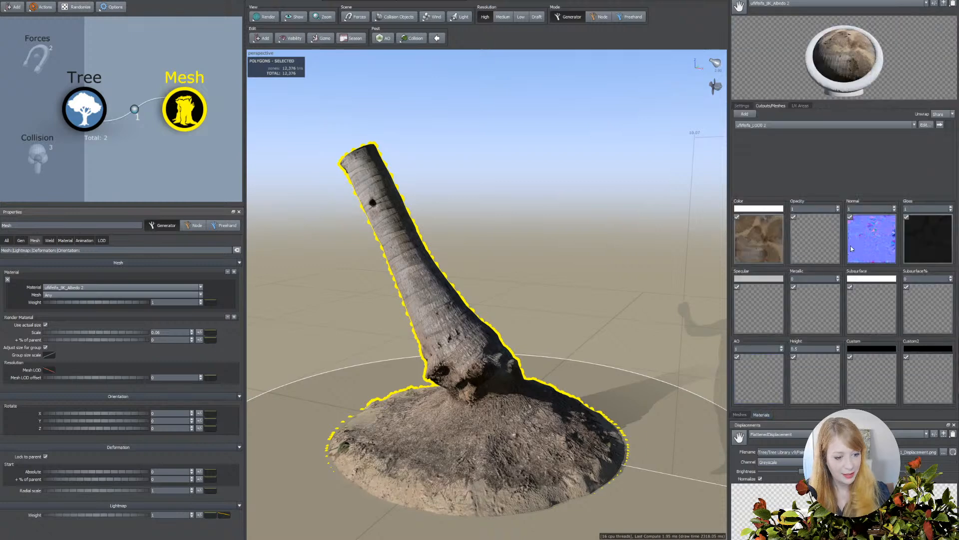
Load the palm base's 8K Cavity map into the material's AO slot and raise its contrast slightly.
left_click(755, 385)
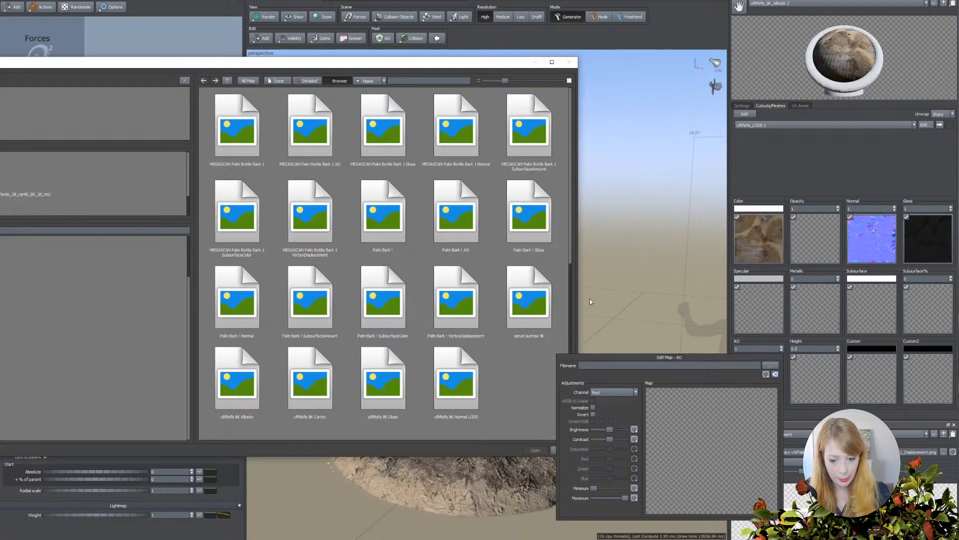
double_click(325, 387)
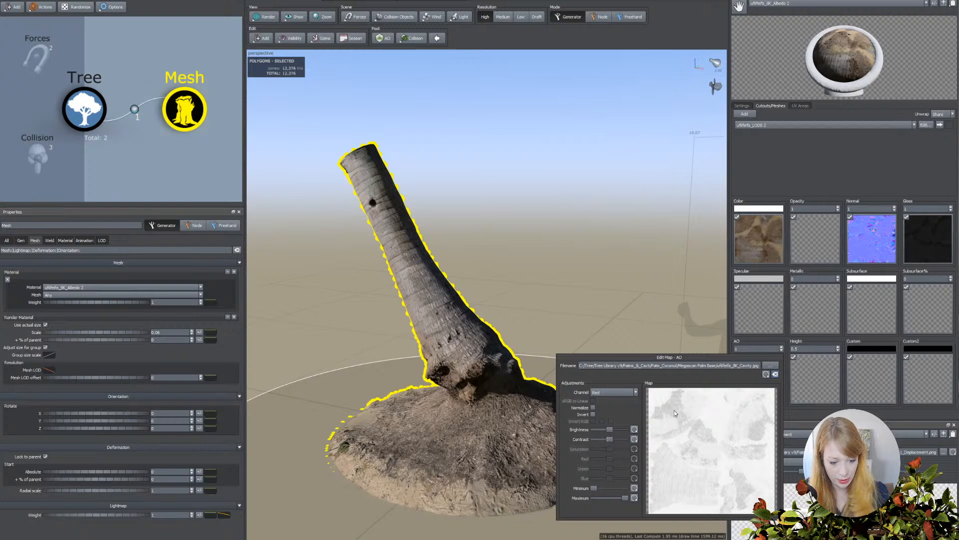
left_click_drag(610, 441, 613, 441)
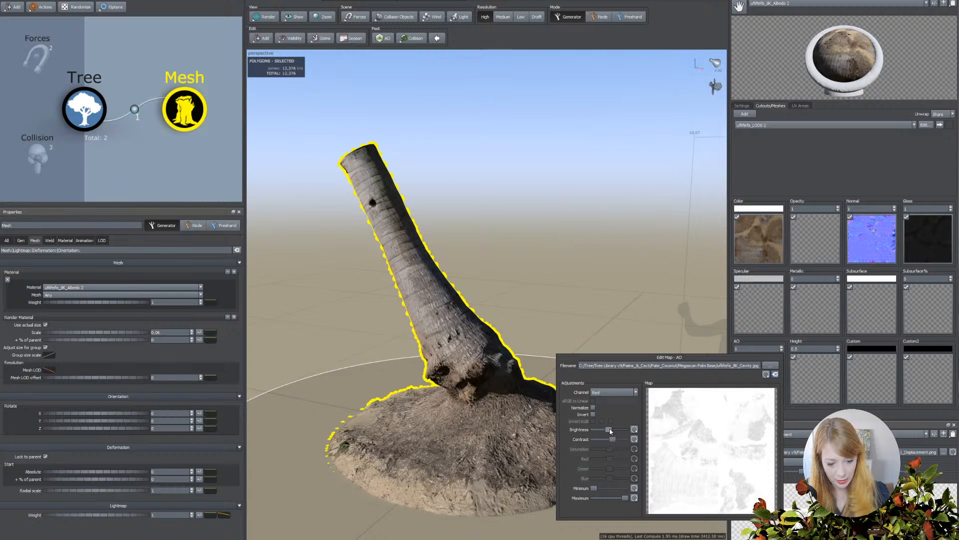
left_click(594, 344)
left_click(595, 341)
Increase the contrast of the palm base material's normal map to strengthen the bark relief.
scroll(597, 315, "up", 5)
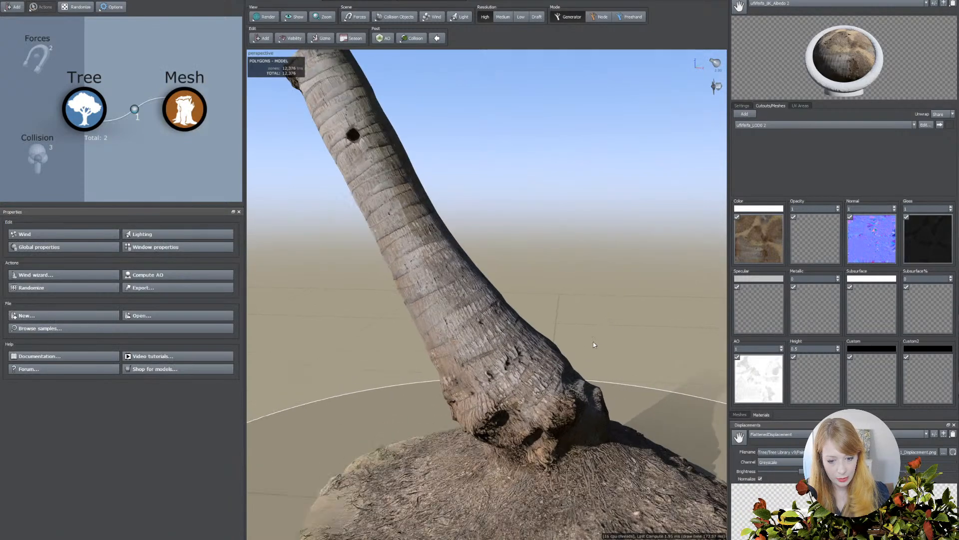
scroll(541, 325, "down", 5)
scroll(536, 325, "up", 5)
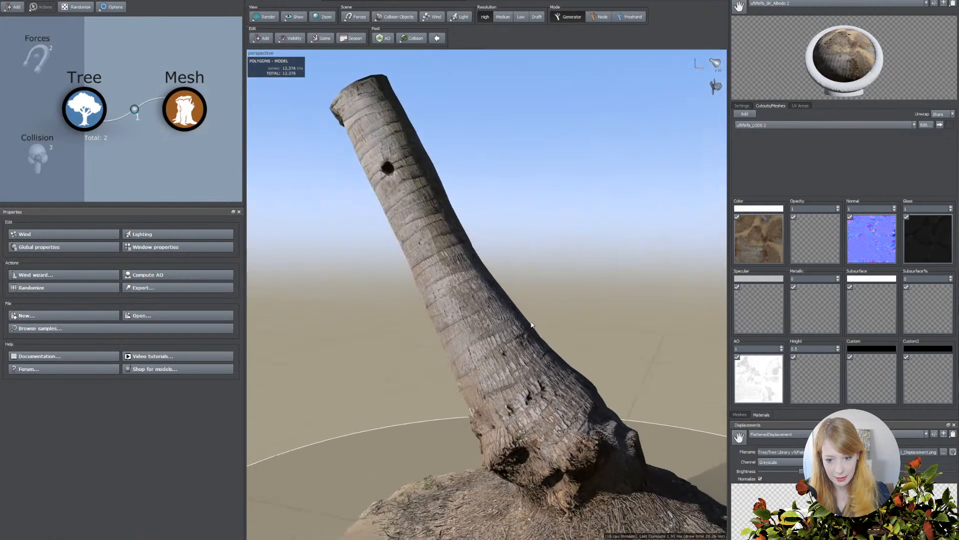
scroll(526, 325, "down", 2)
scroll(484, 321, "up", 5)
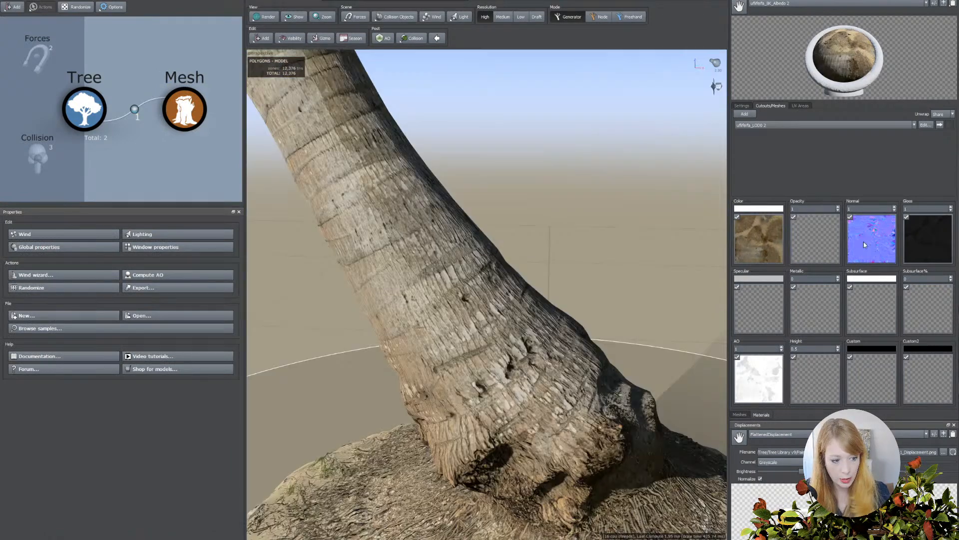
left_click(864, 241)
left_click_drag(724, 300, 728, 299)
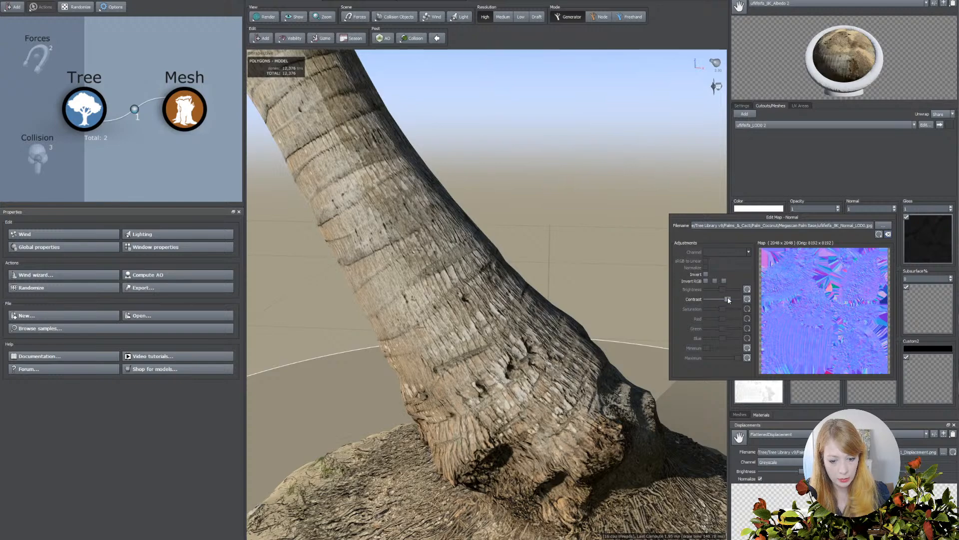
Raise the brightness of the palm base material's gloss map slightly.
scroll(554, 278, "down", 4)
left_click_drag(556, 278, 628, 261)
middle_click_drag(641, 286, 653, 288)
left_click_drag(530, 305, 544, 291)
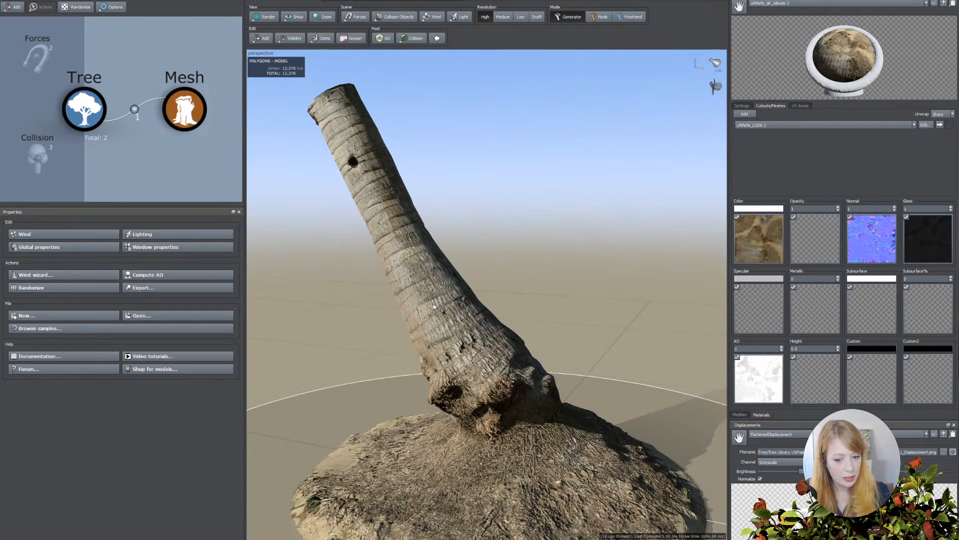
scroll(445, 307, "up", 5)
left_click_drag(481, 305, 501, 294)
left_click(937, 235)
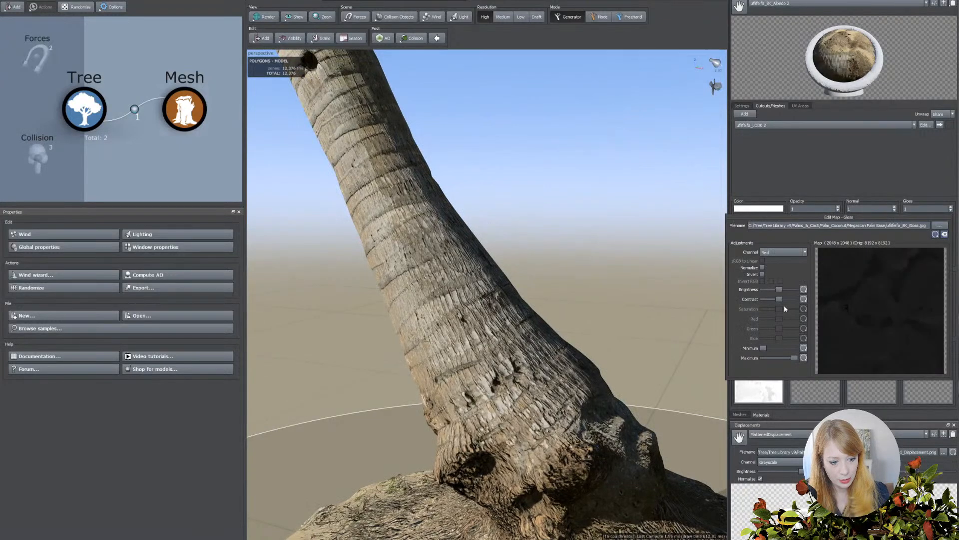
left_click_drag(779, 291, 782, 290)
left_click_drag(783, 291, 783, 291)
Select the scene light and examine the shading of the trunk and soil mound from several angles, then clear the selection.
left_click_drag(449, 285, 573, 273)
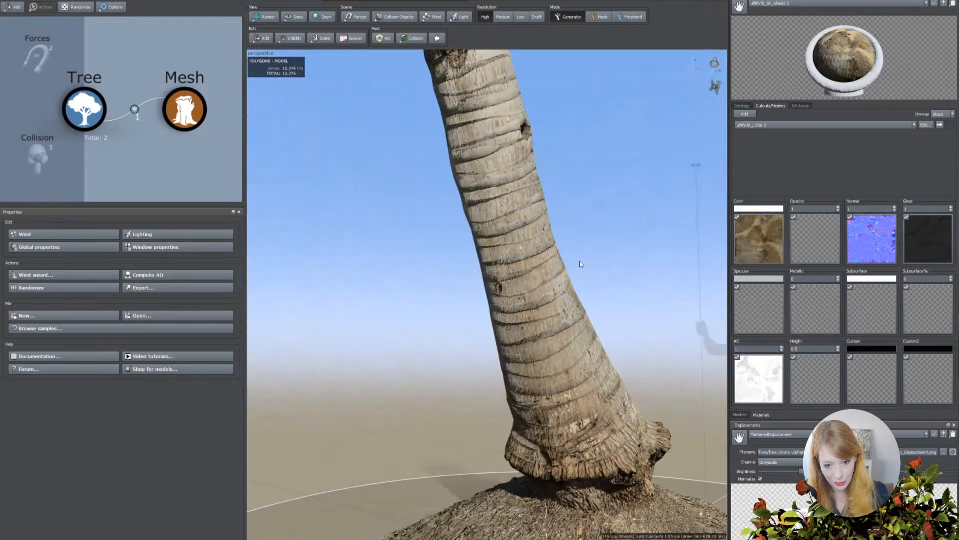
left_click_drag(714, 64, 715, 63)
left_click_drag(638, 207, 636, 285)
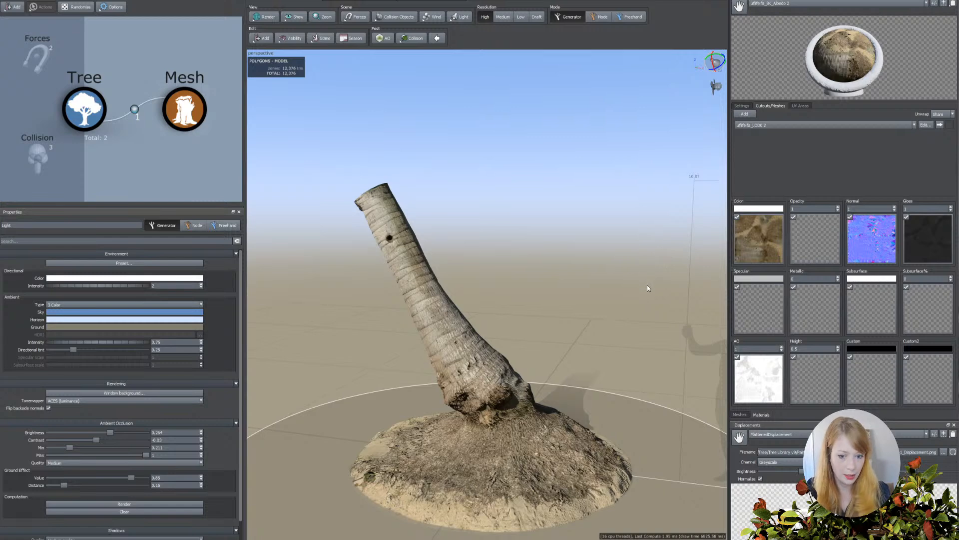
middle_click_drag(625, 304, 627, 293)
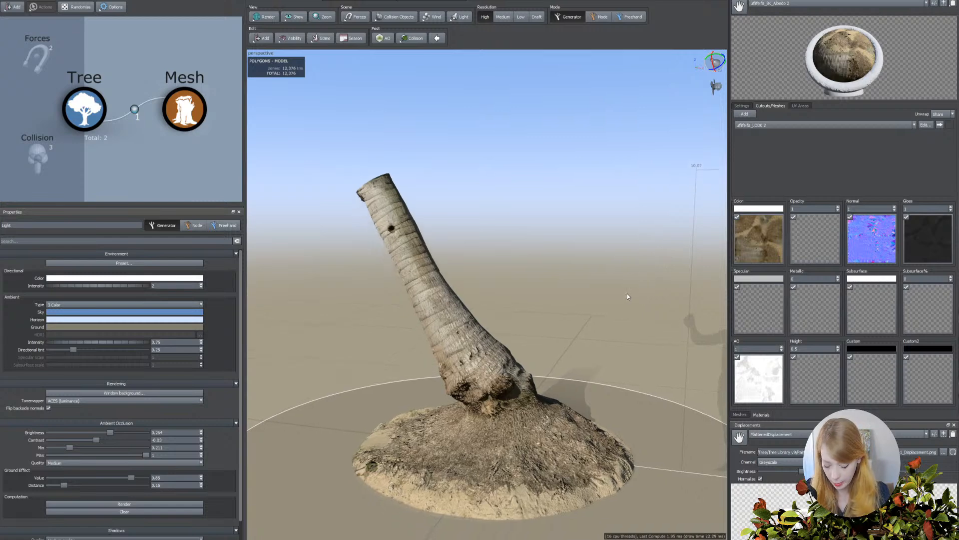
scroll(599, 299, "up", 3)
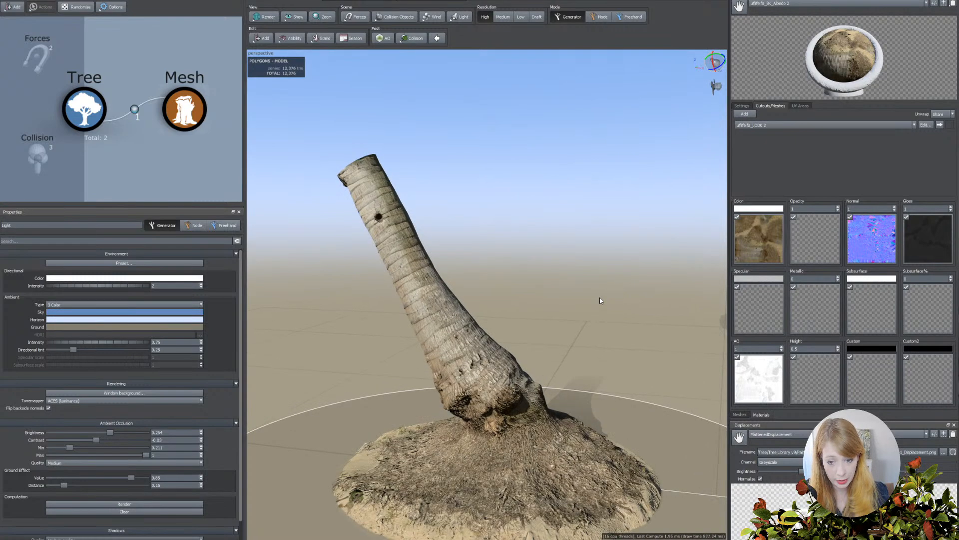
middle_click_drag(601, 300, 600, 296)
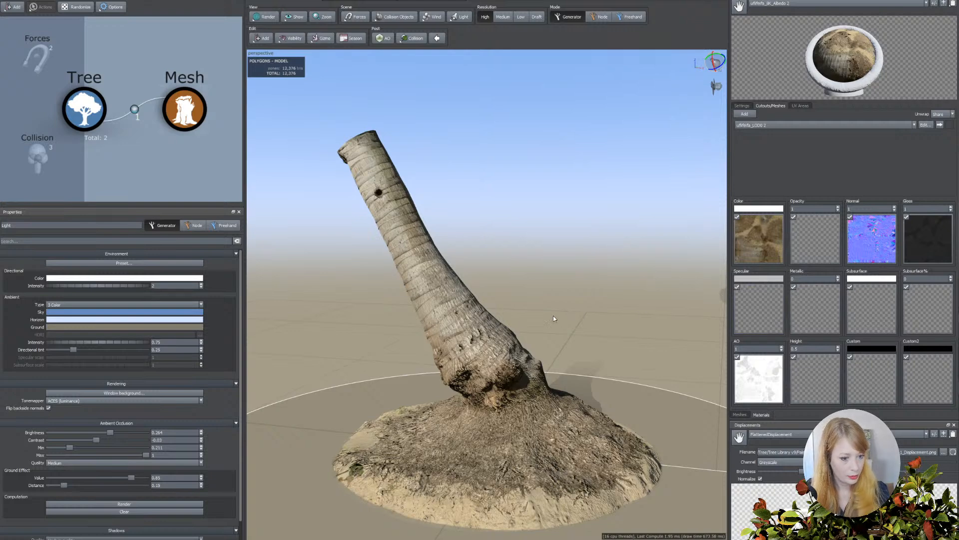
scroll(525, 308, "up", 2)
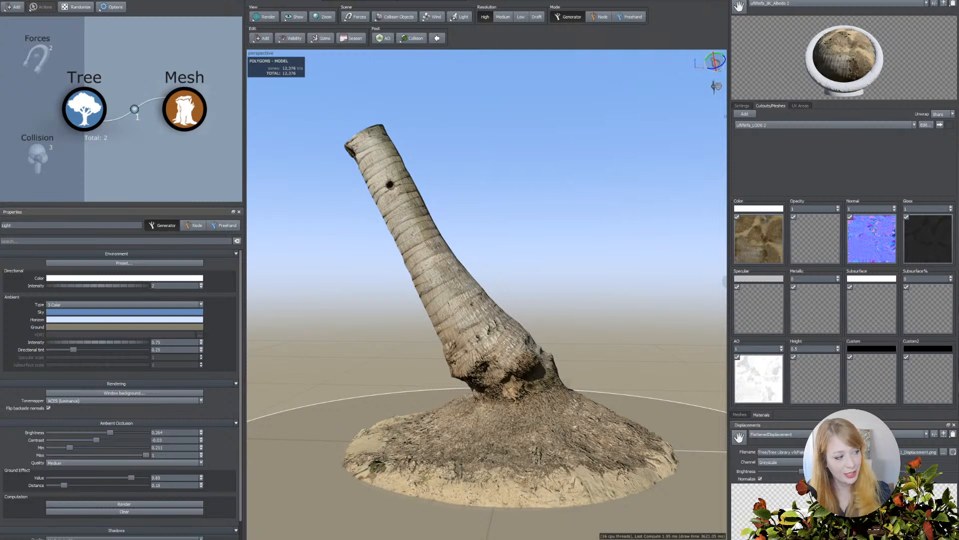
scroll(630, 322, "up", 5)
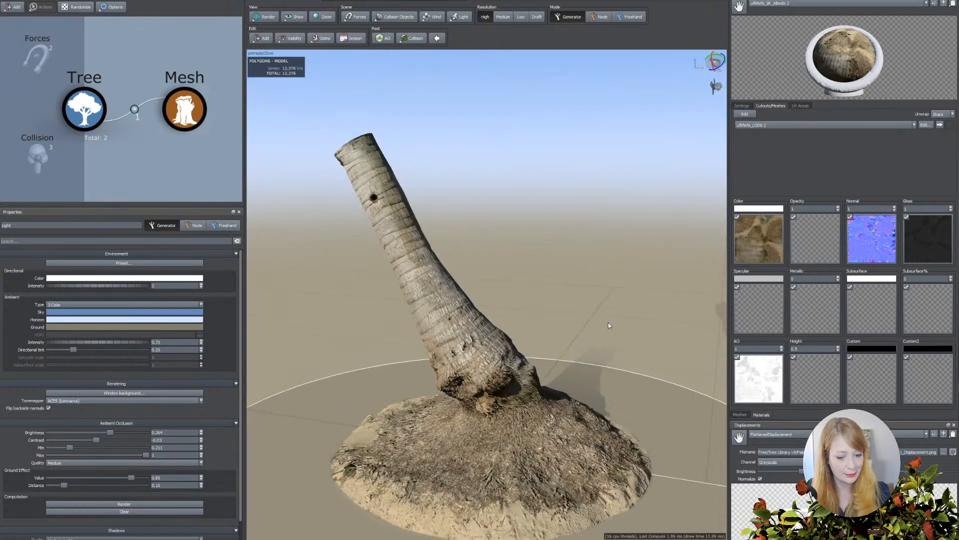
left_click_drag(604, 331, 598, 335)
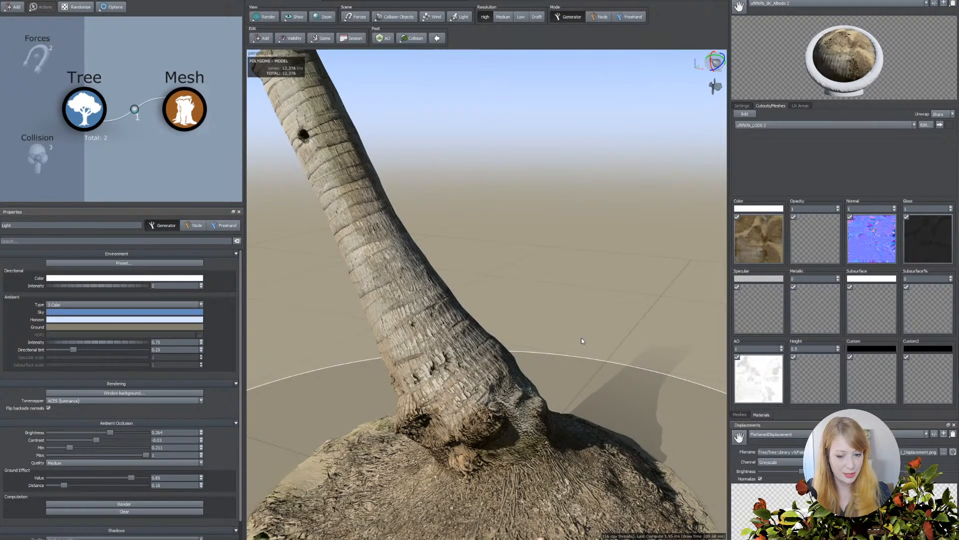
left_click_drag(581, 337, 583, 343)
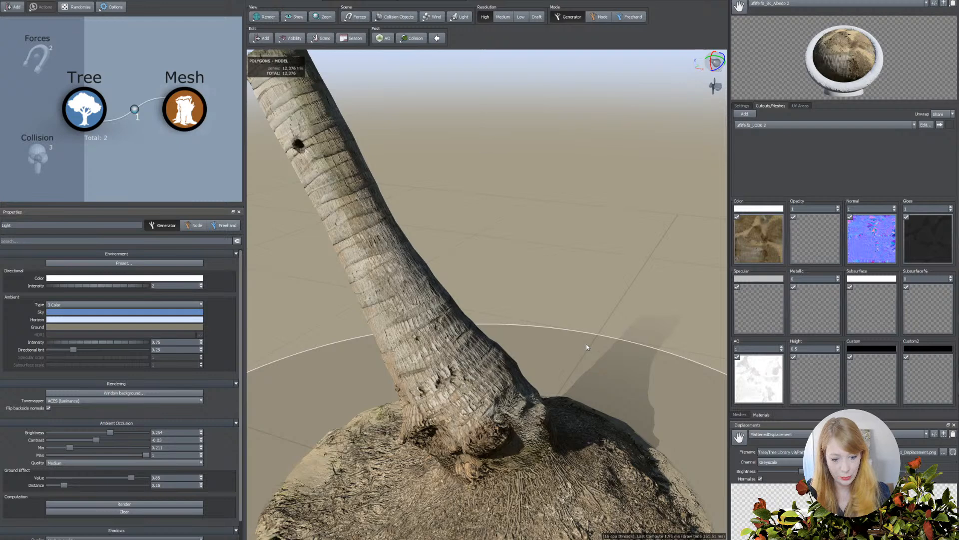
left_click_drag(592, 337, 596, 332)
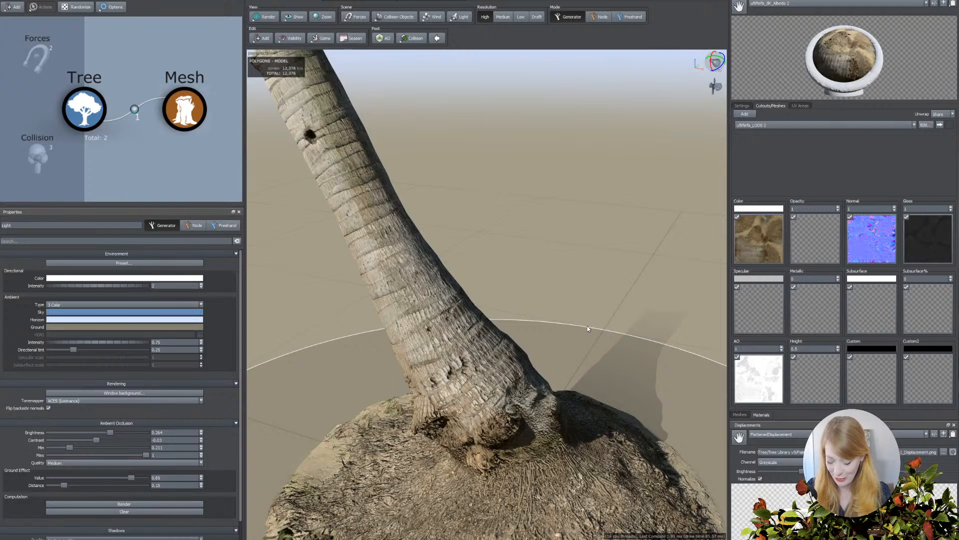
left_click_drag(580, 316, 566, 316)
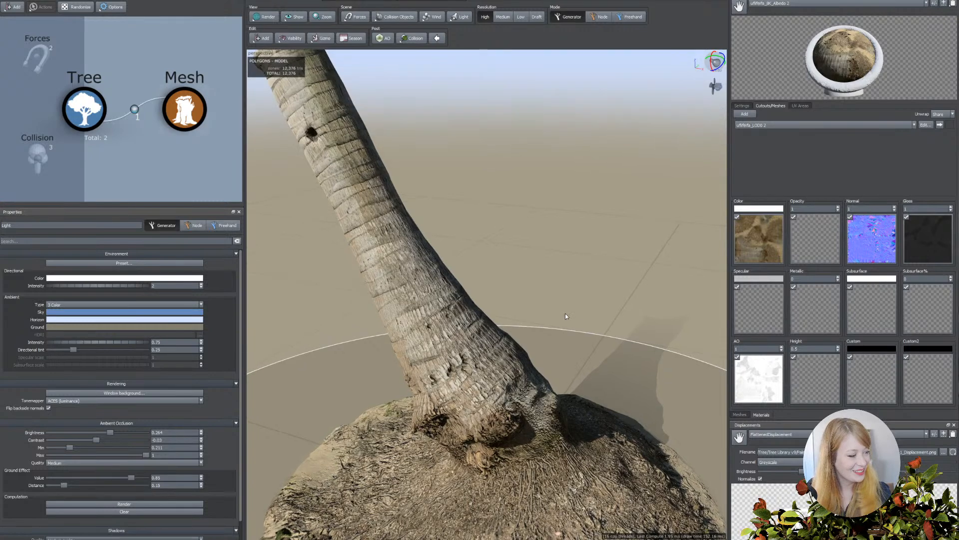
left_click(598, 316)
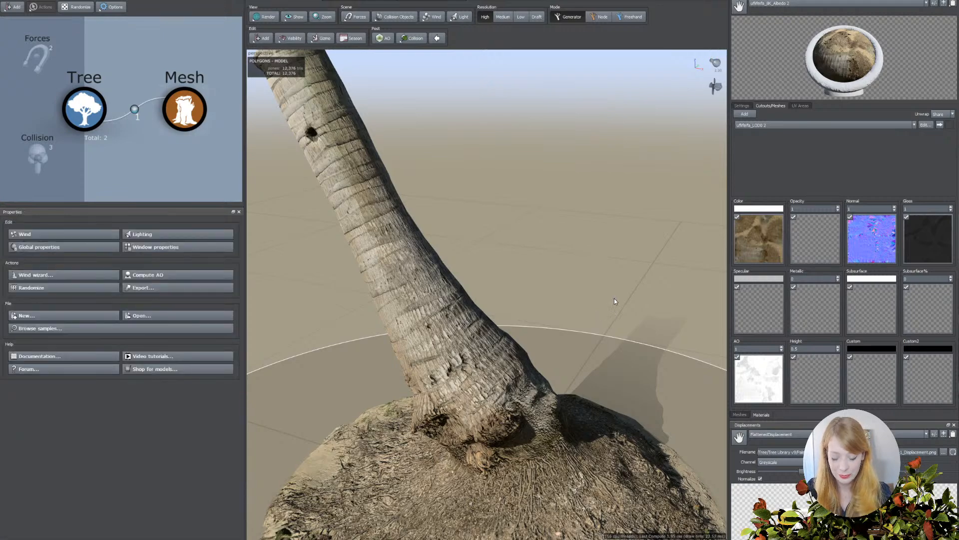
left_click_drag(579, 311, 590, 307)
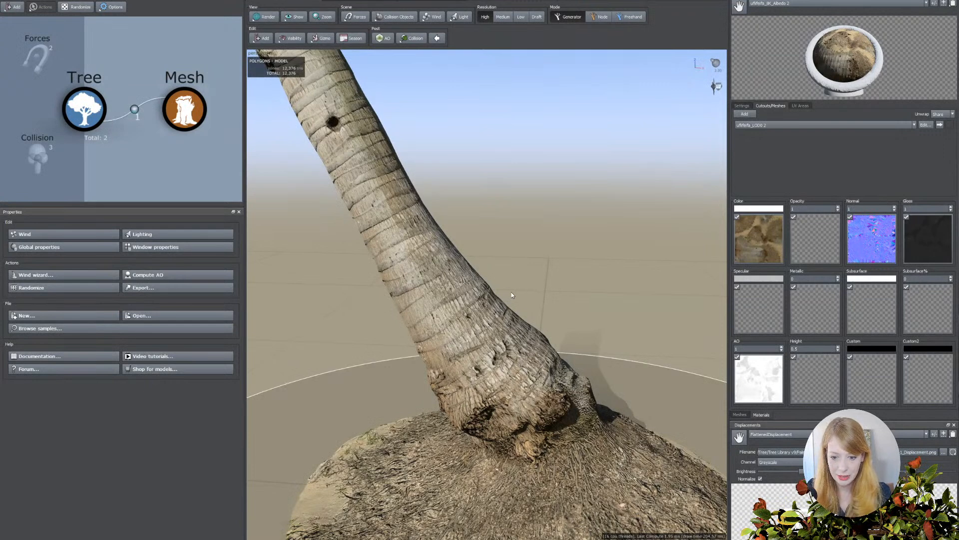
left_click_drag(522, 290, 530, 296)
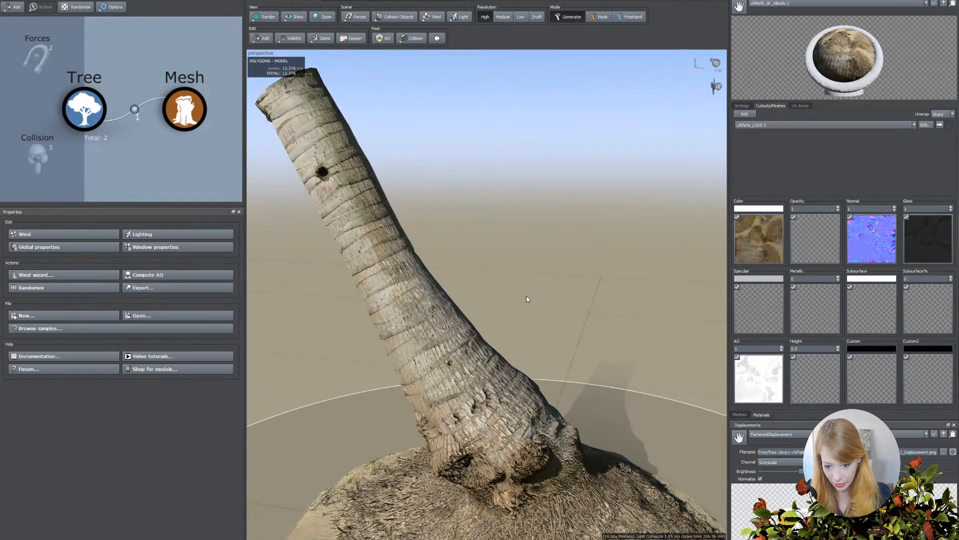
left_click_drag(519, 299, 522, 291)
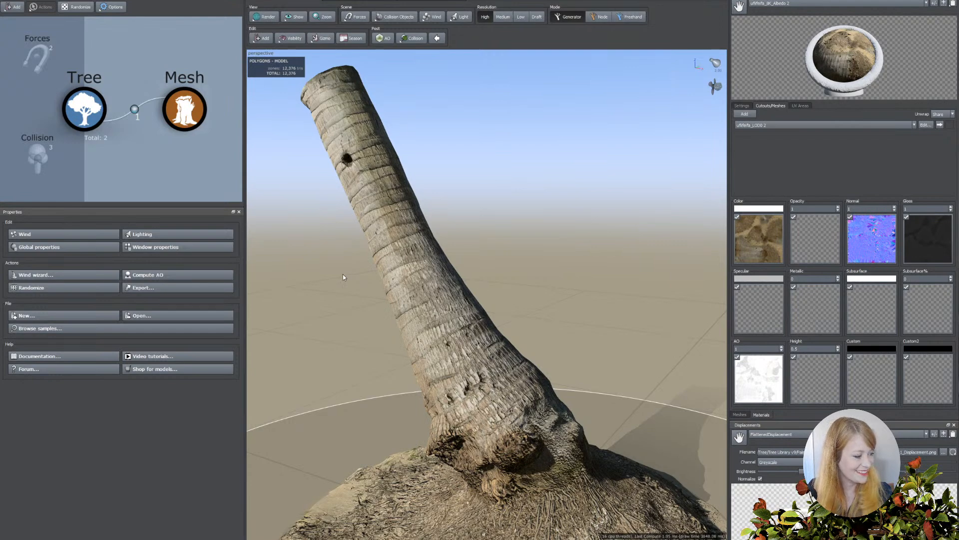
left_click_drag(458, 233, 454, 273)
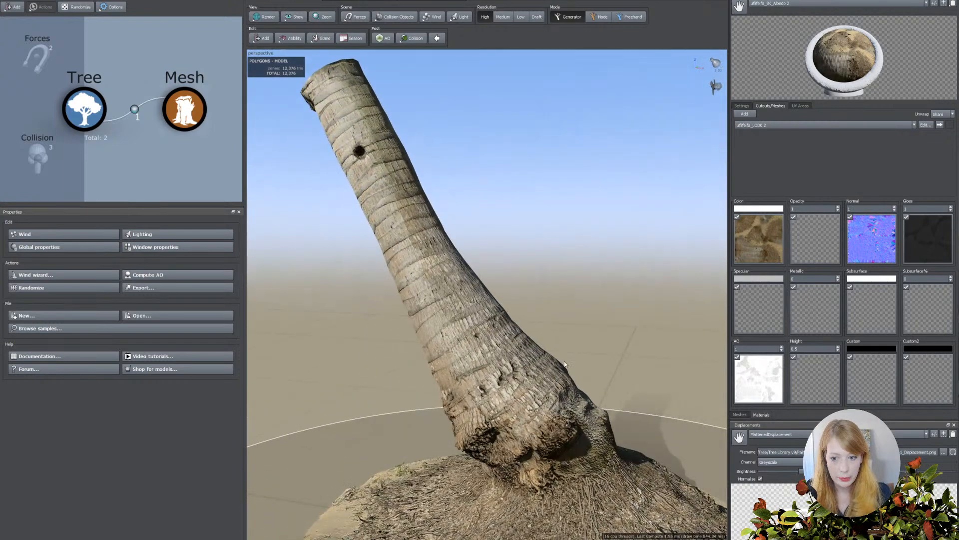
Add a Mesh Converter generator and link it as a child of the Mesh generator, with the whole palm base in view.
left_click(261, 38)
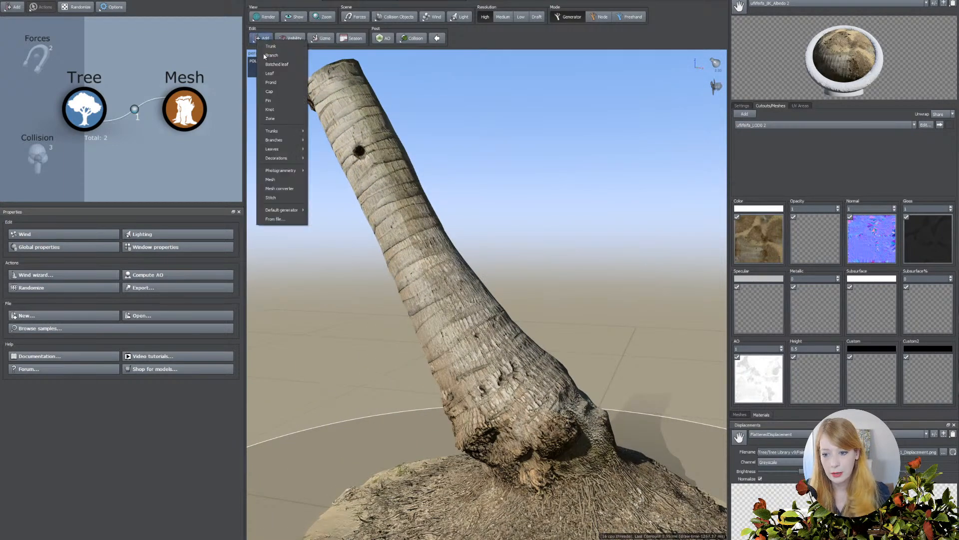
left_click(288, 190)
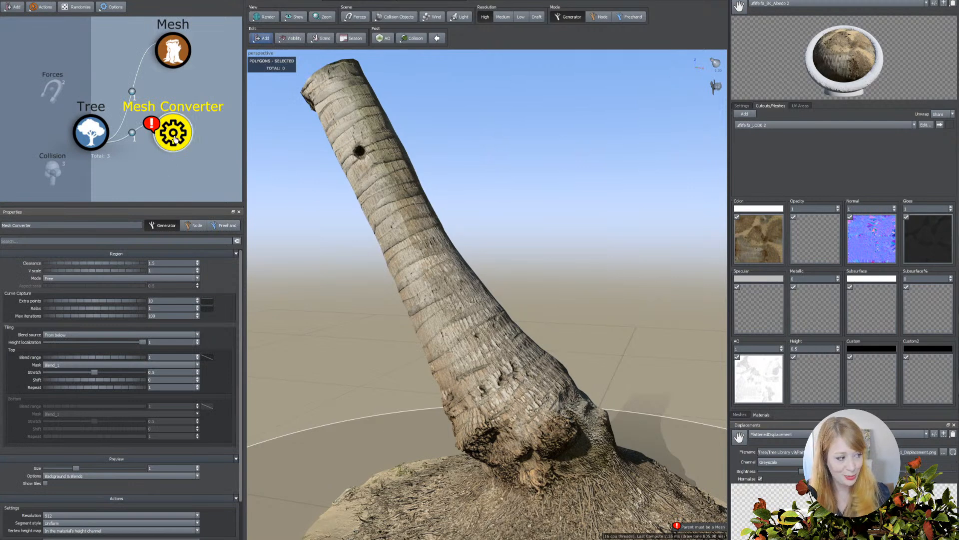
left_click_drag(175, 140, 174, 64)
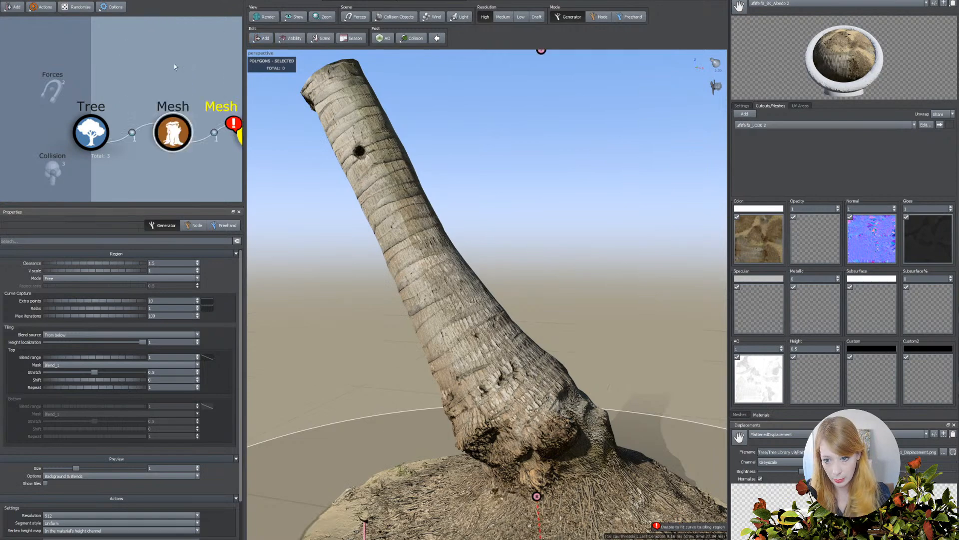
scroll(501, 221, "down", 5)
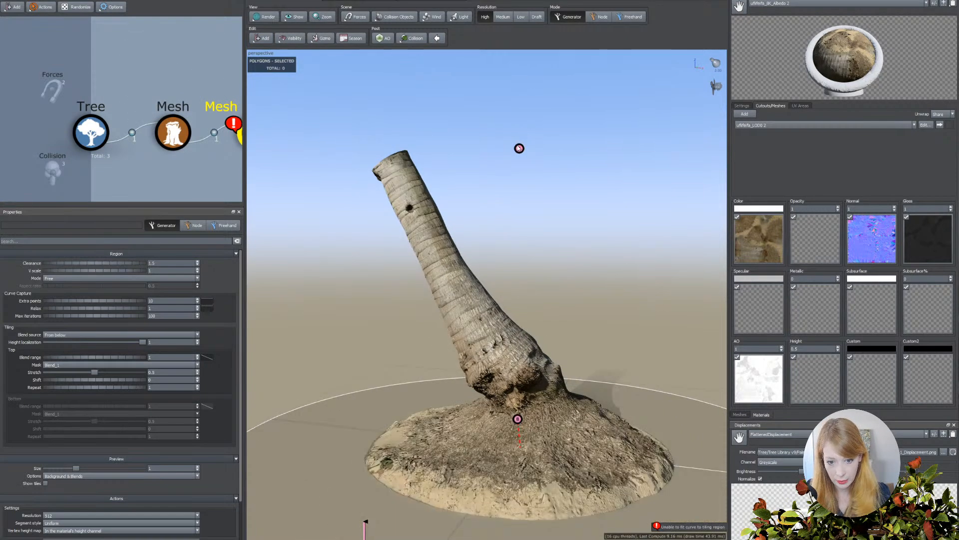
middle_click_drag(513, 418, 497, 419)
left_click_drag(497, 419, 497, 408)
scroll(454, 438, "down", 6)
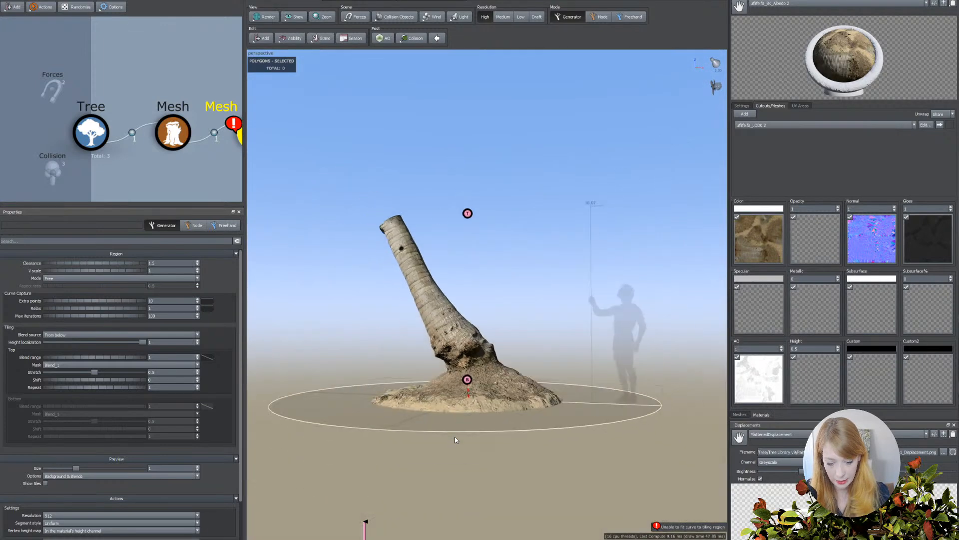
scroll(453, 438, "up", 5)
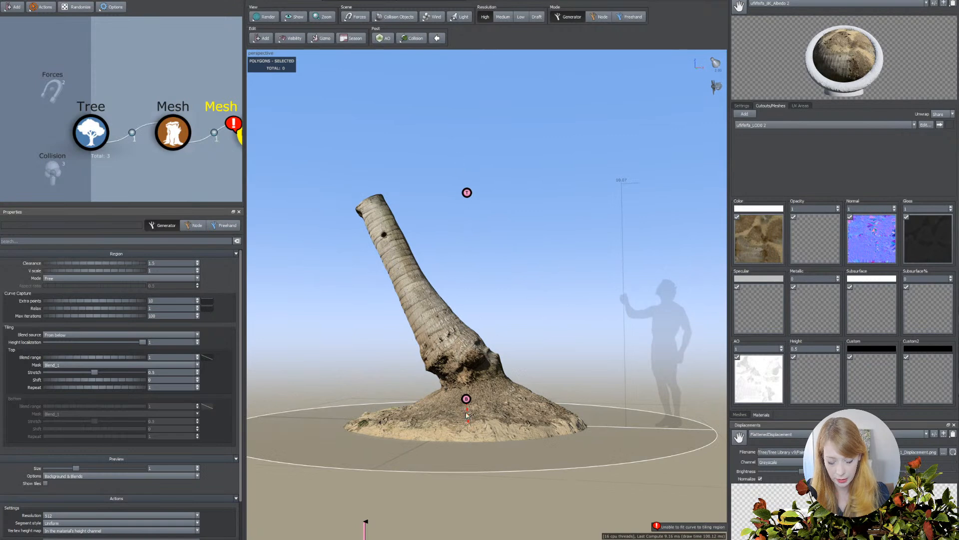
scroll(464, 406, "up", 2)
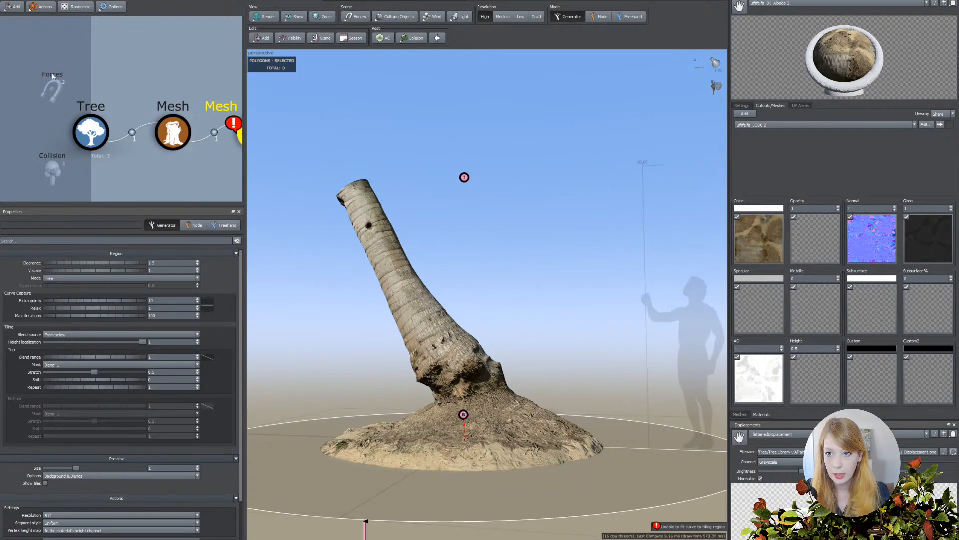
Place the Mesh Converter's top helper on the trunk just below its cut upper end.
left_click(11, 1)
left_click(15, 36)
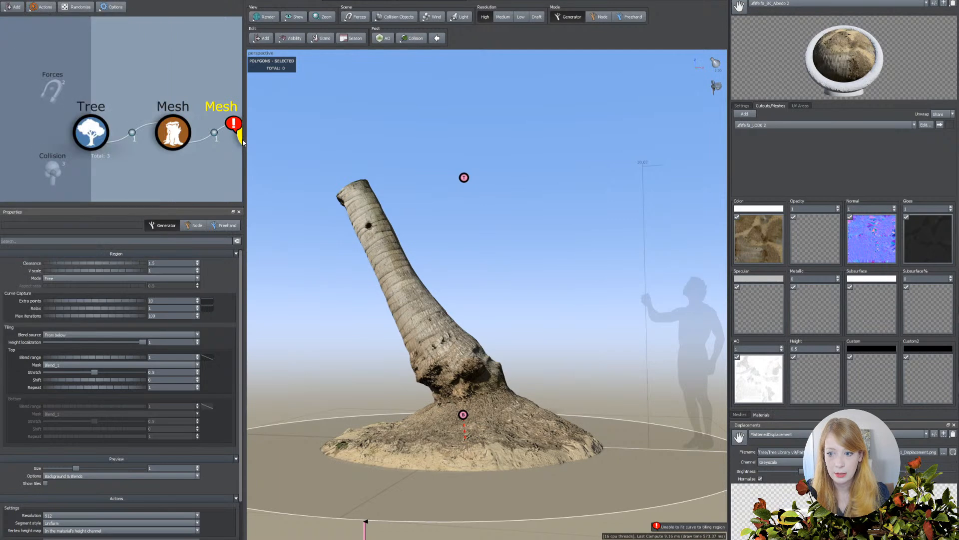
left_click_drag(431, 234, 430, 238)
left_click(464, 179)
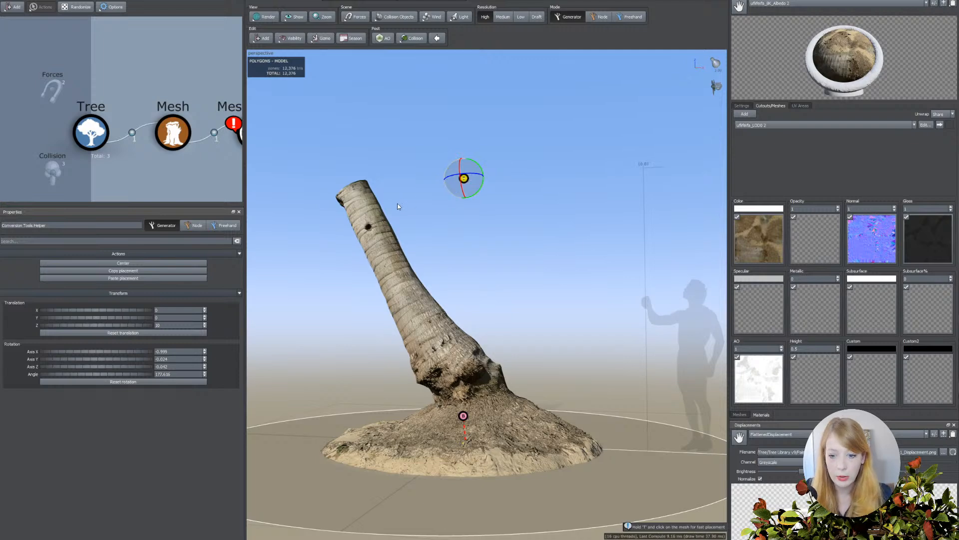
left_click(364, 202)
left_click_drag(449, 220, 416, 293)
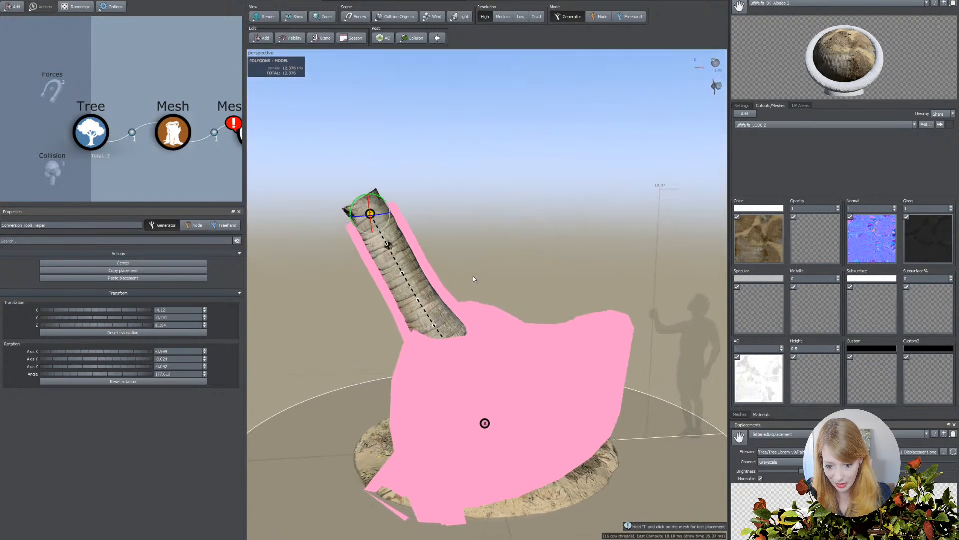
left_click_drag(473, 277, 472, 298)
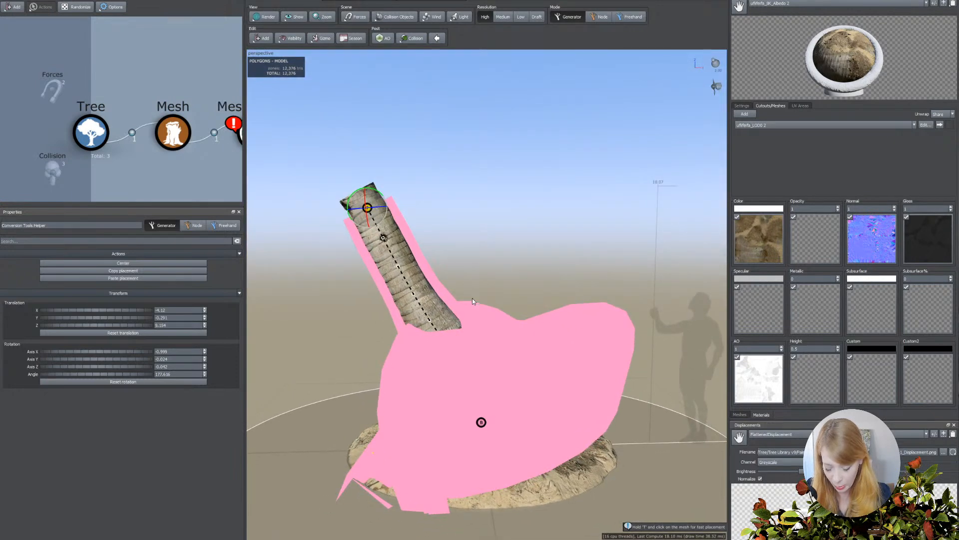
Place the Mesh Converter's bottom helper on the lower trunk, just above the soil mound.
left_click(481, 422)
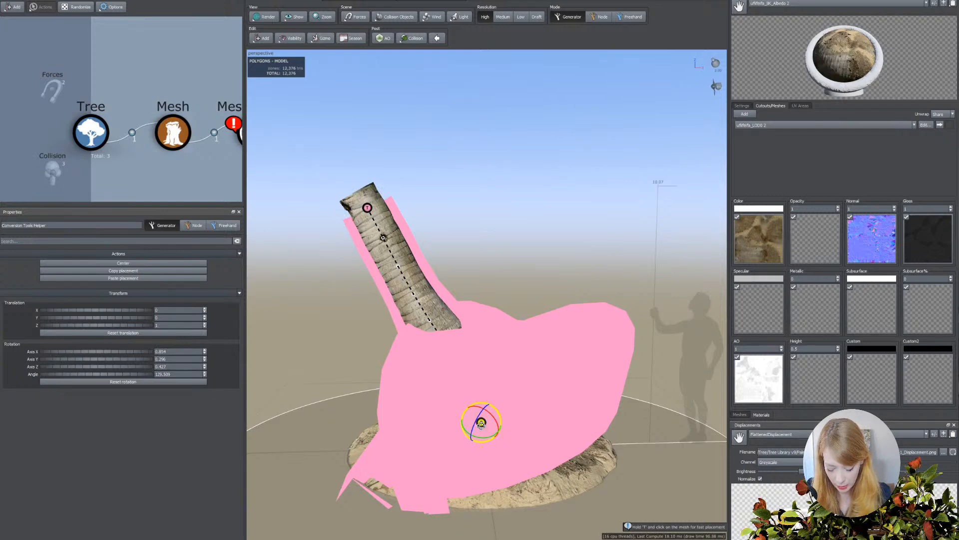
key("t")
left_click(461, 385)
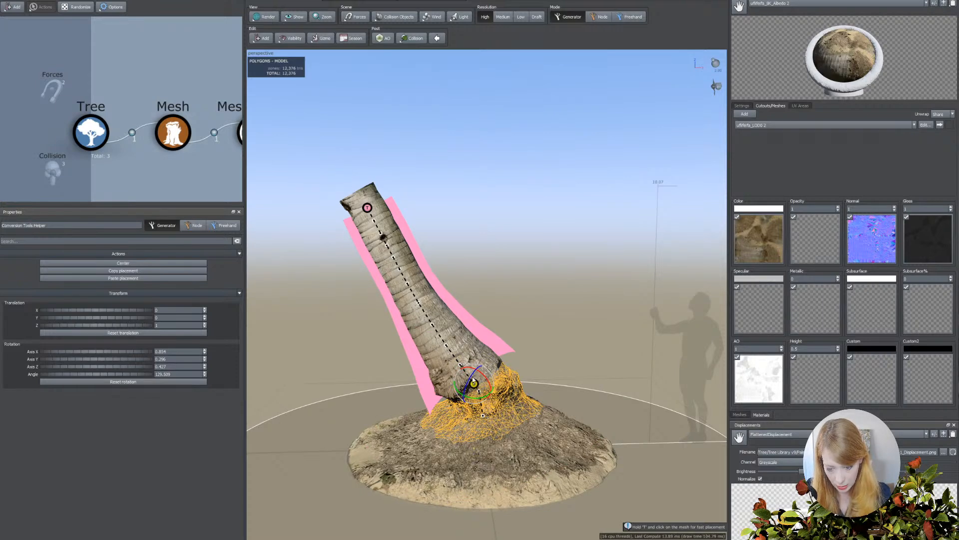
Rotate the bottom helper to an angle of about 35 degrees so the capture region's lower end follows the trunk's lean.
left_click_drag(399, 276, 546, 375)
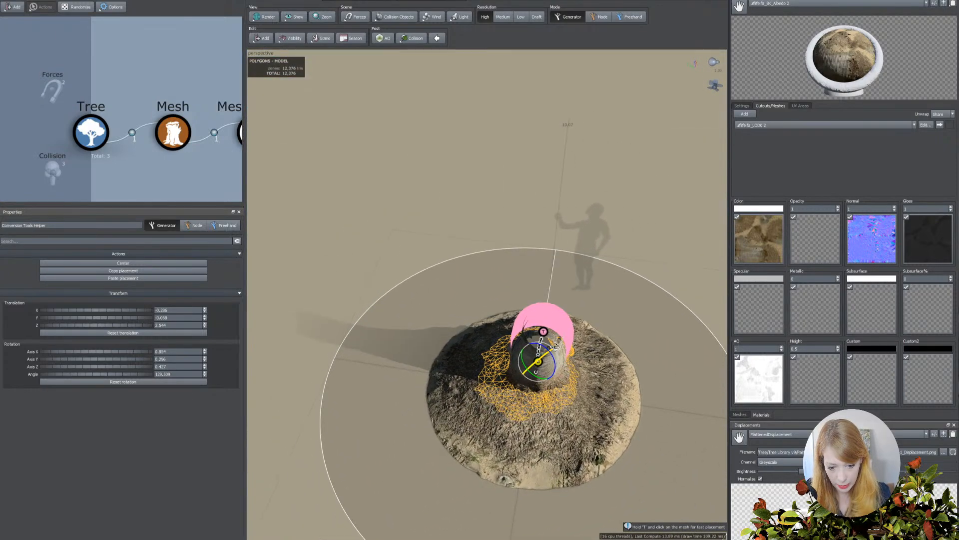
left_click_drag(571, 344, 460, 370)
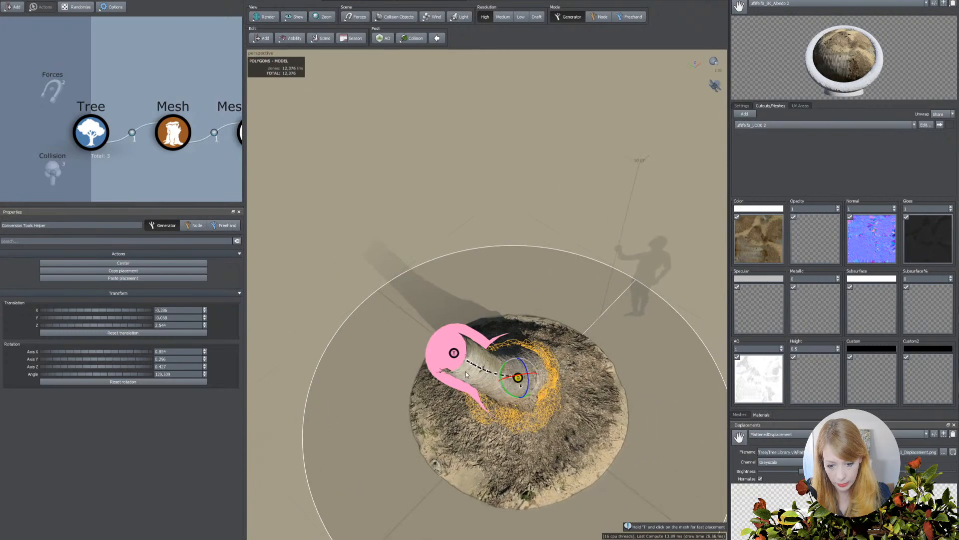
key("ctrl+z")
left_click_drag(508, 301, 463, 309)
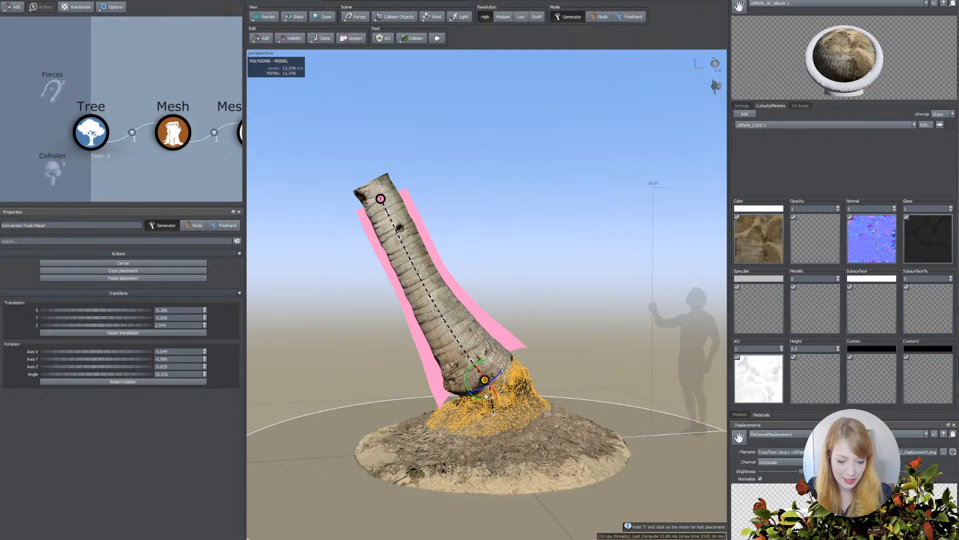
left_click_drag(412, 434, 398, 432)
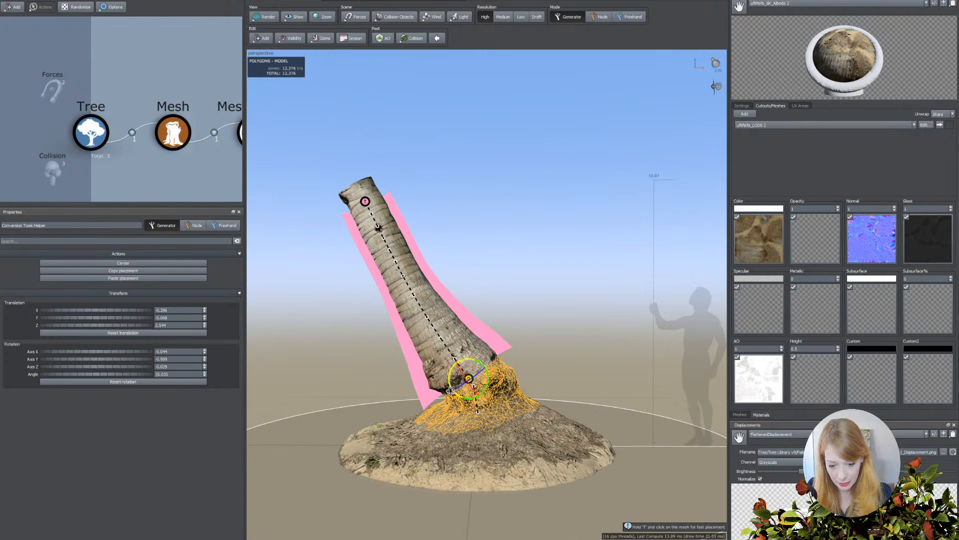
left_click_drag(493, 429, 530, 434)
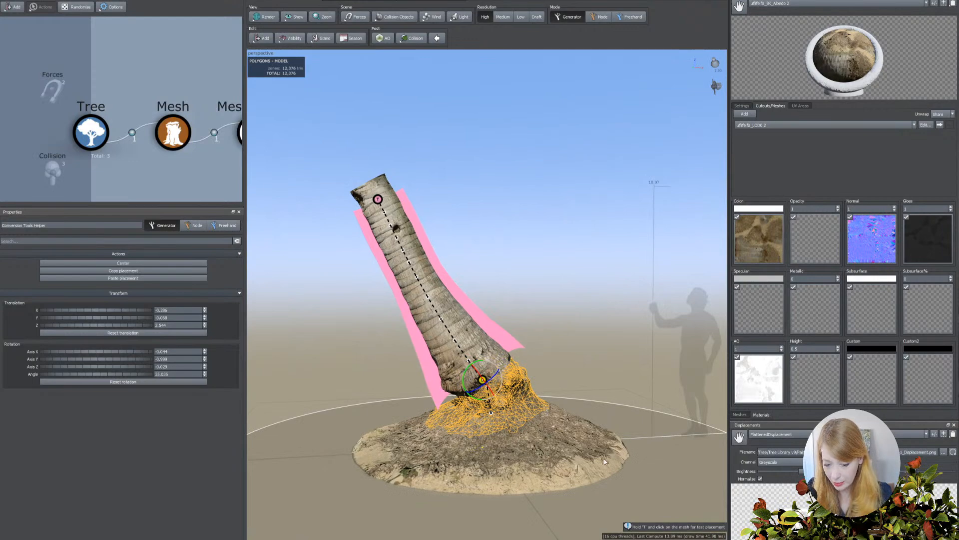
left_click_drag(610, 405, 387, 430)
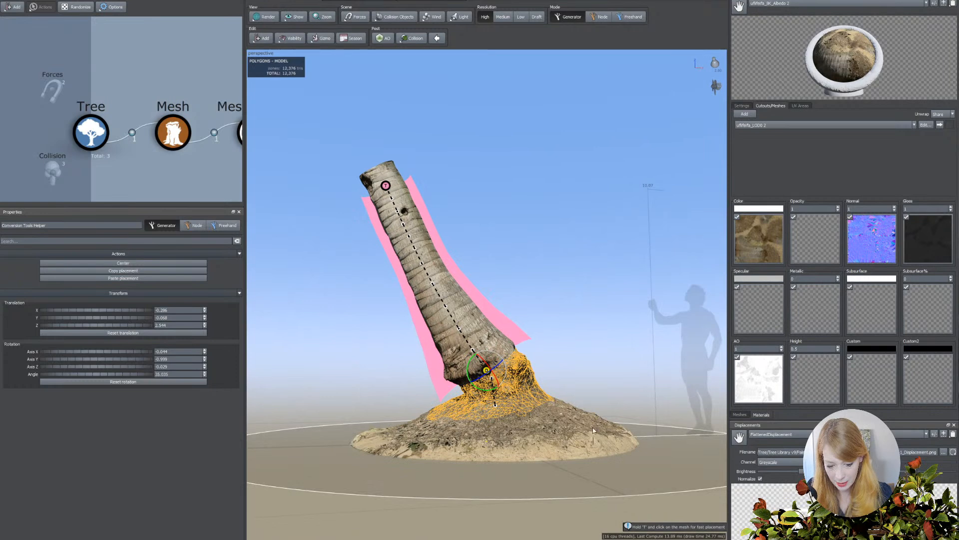
left_click_drag(503, 457, 348, 459)
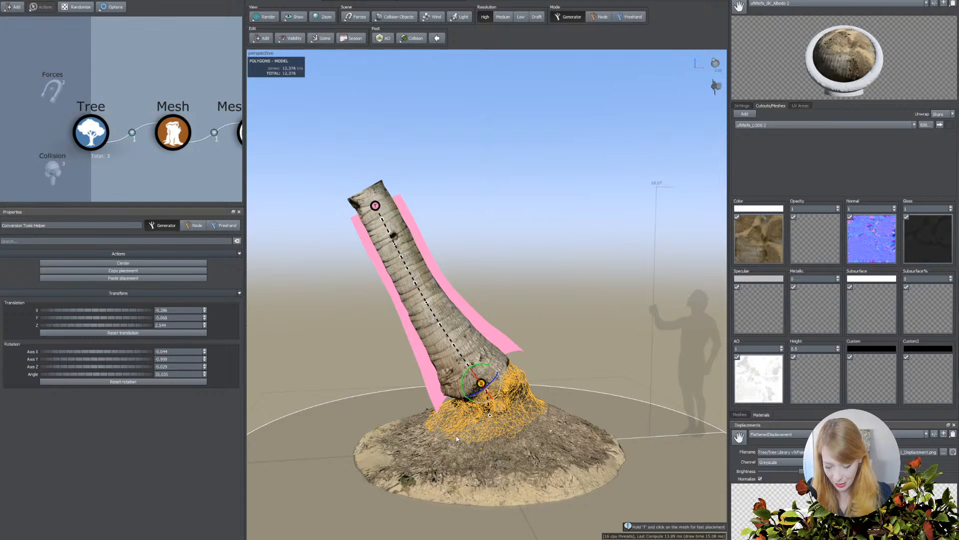
Move the bottom helper up along the trunk so it sits above the bulging root base.
key("space")
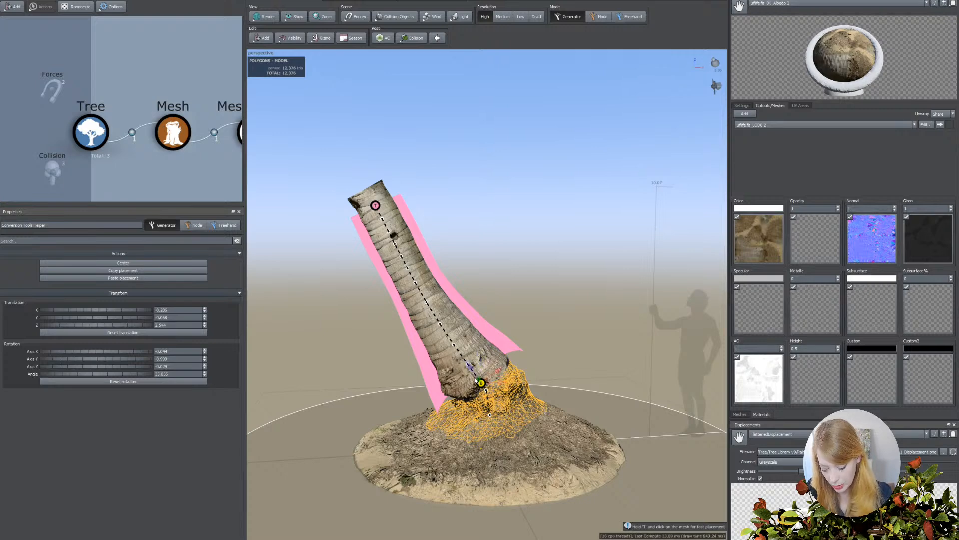
left_click_drag(475, 380, 448, 335)
left_click_drag(520, 348, 516, 337)
right_click_drag(516, 337, 518, 357)
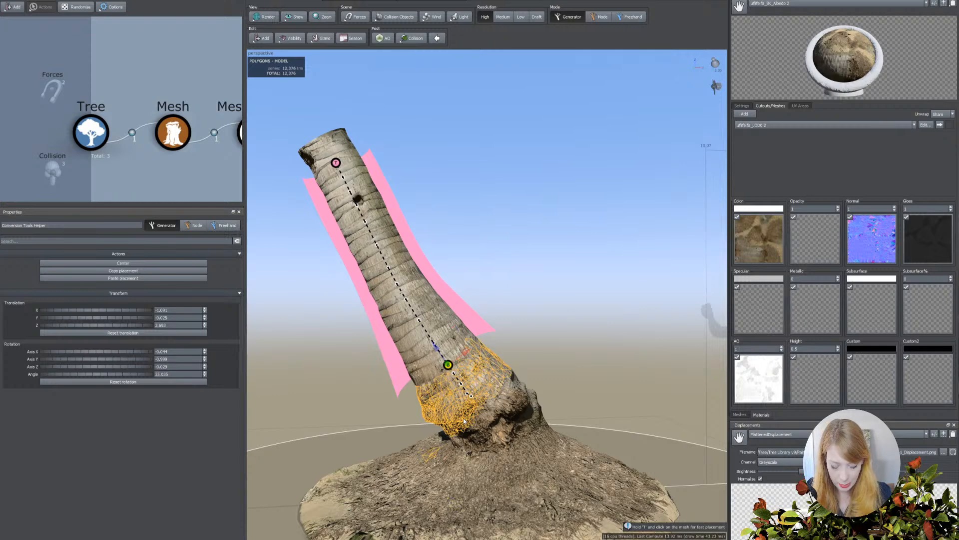
Select the Mesh Converter and increase its region clearance to 1.83 to widen the capture surface around the trunk.
left_click(393, 355)
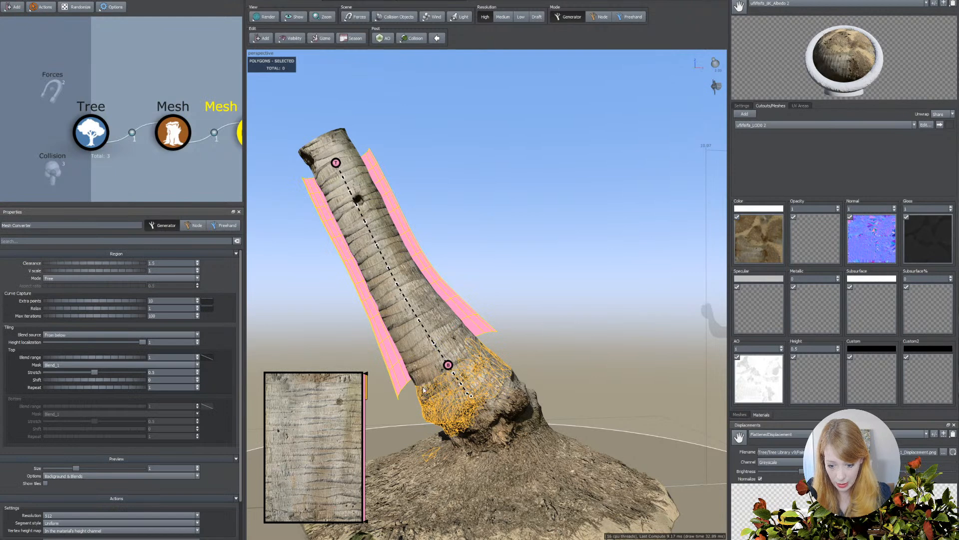
scroll(428, 400, "up", 2)
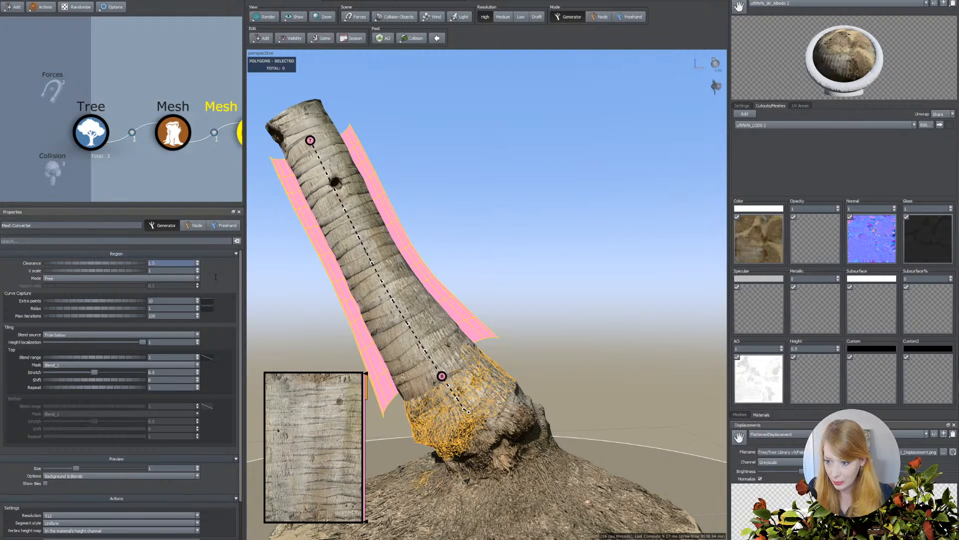
middle_click_drag(197, 186, 157, 184)
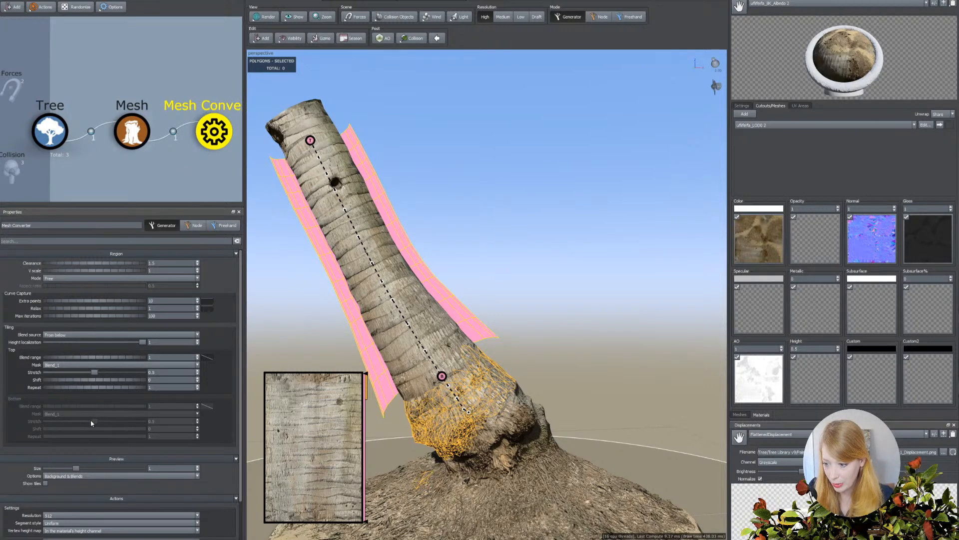
mouse_move(86, 264)
left_mouse_down()
mouse_move(137, 257)
mouse_move(91, 266)
left_mouse_up()
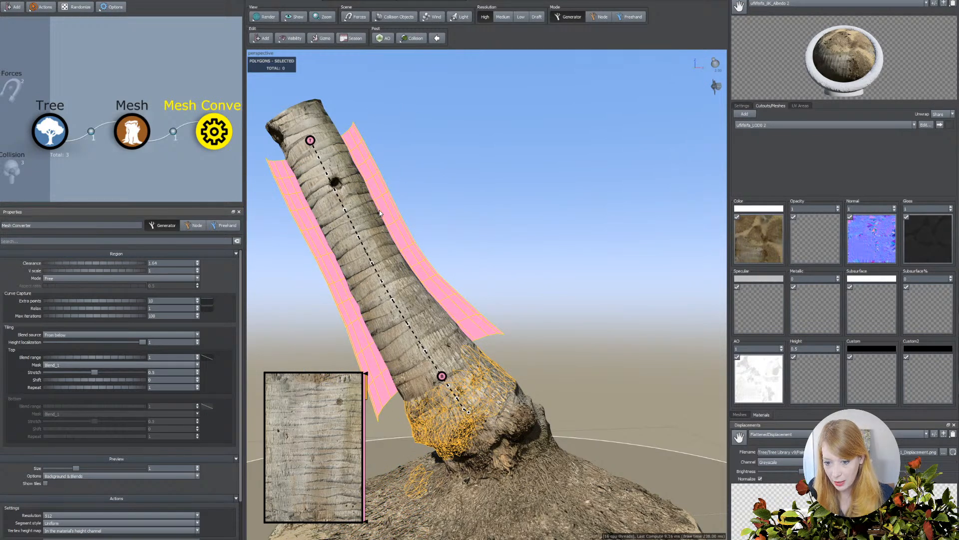
mouse_move(103, 264)
left_mouse_down()
mouse_move(124, 259)
mouse_move(107, 262)
left_mouse_up()
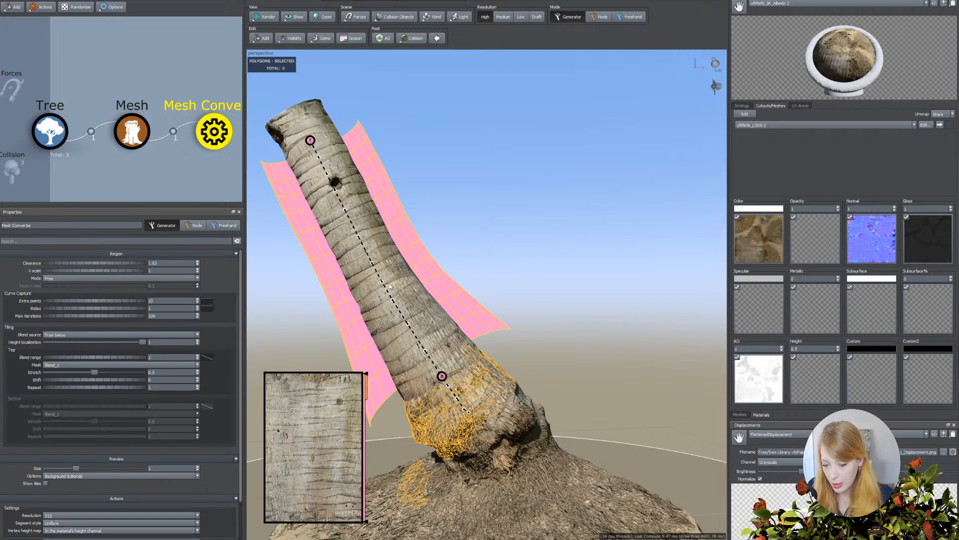
Set the Mesh Converter's curve capture extra points to 7.
left_click(93, 303)
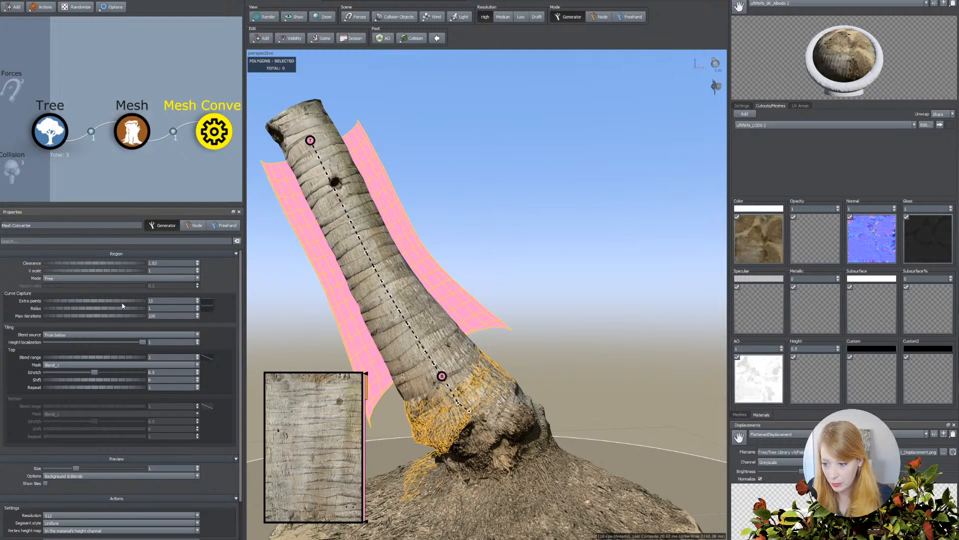
left_click(70, 301)
left_click(58, 302)
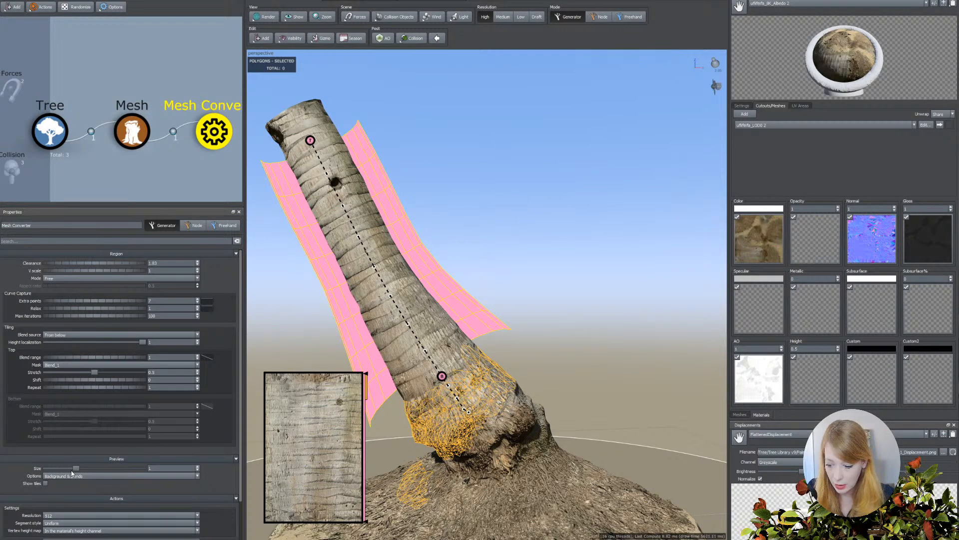
Enlarge the bark tile preview to a size of about 2.1 and set the top tiling blend range to 0.78.
left_click_drag(71, 470, 386, 466)
scroll(385, 466, "up", 1)
middle_click_drag(446, 412, 590, 434)
scroll(591, 432, "down", 2)
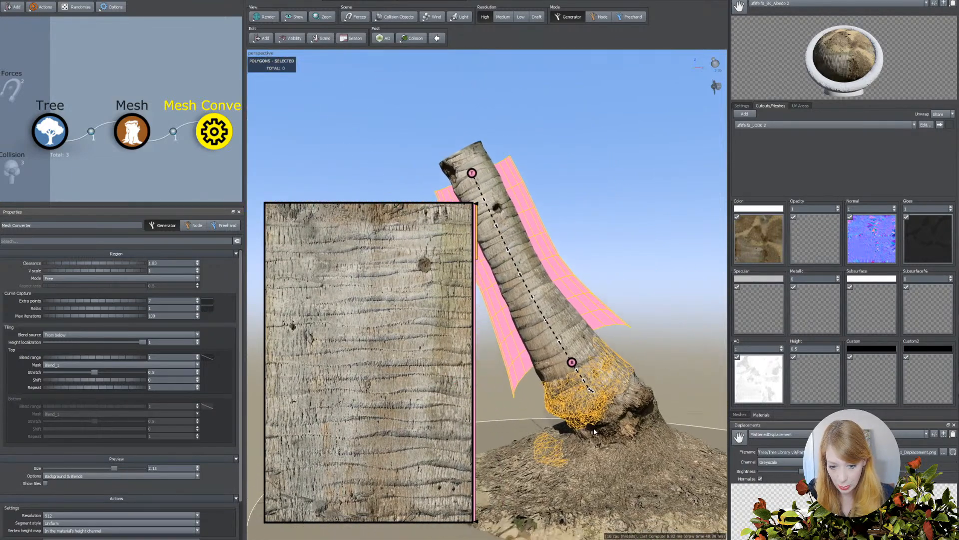
scroll(595, 431, "up", 1)
middle_click_drag(570, 471, 562, 419)
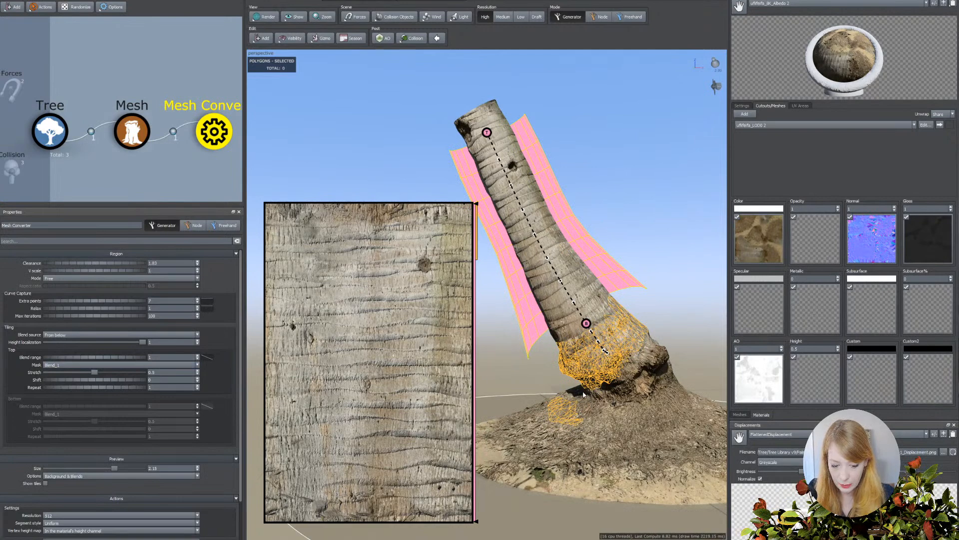
left_click_drag(99, 358, 124, 358)
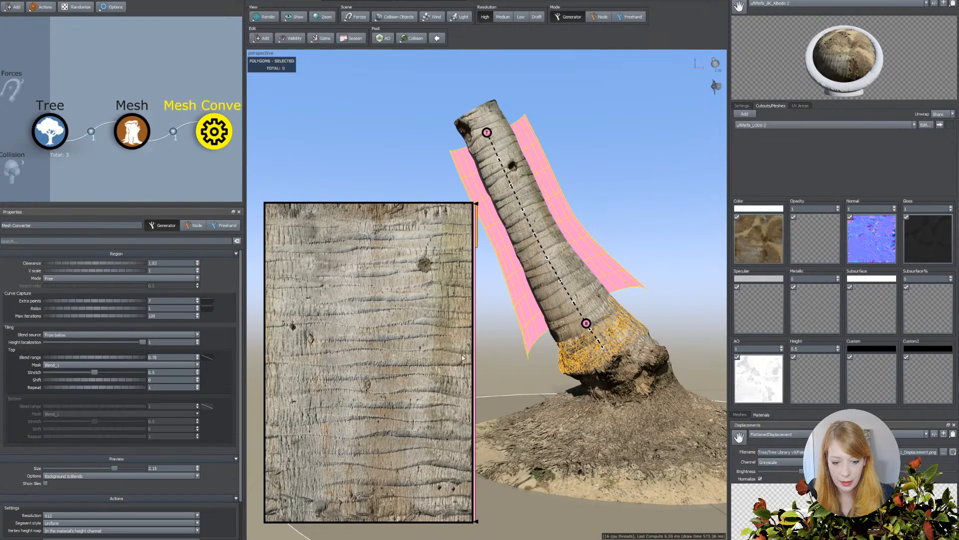
Center the bottom helper on the trunk, shift it slightly upward, and reselect the Mesh Converter.
left_click(587, 324)
left_click(107, 265)
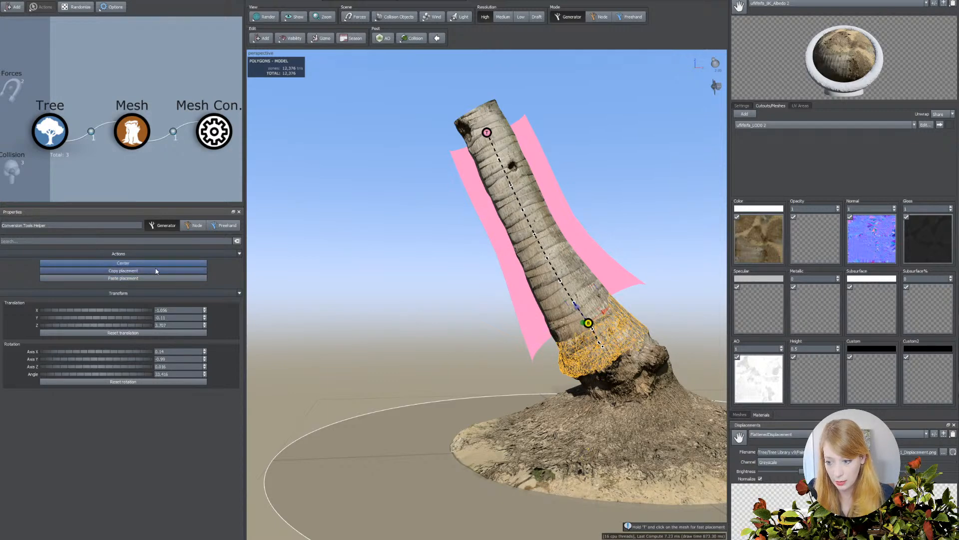
left_click_drag(590, 325, 573, 299)
left_click(538, 321)
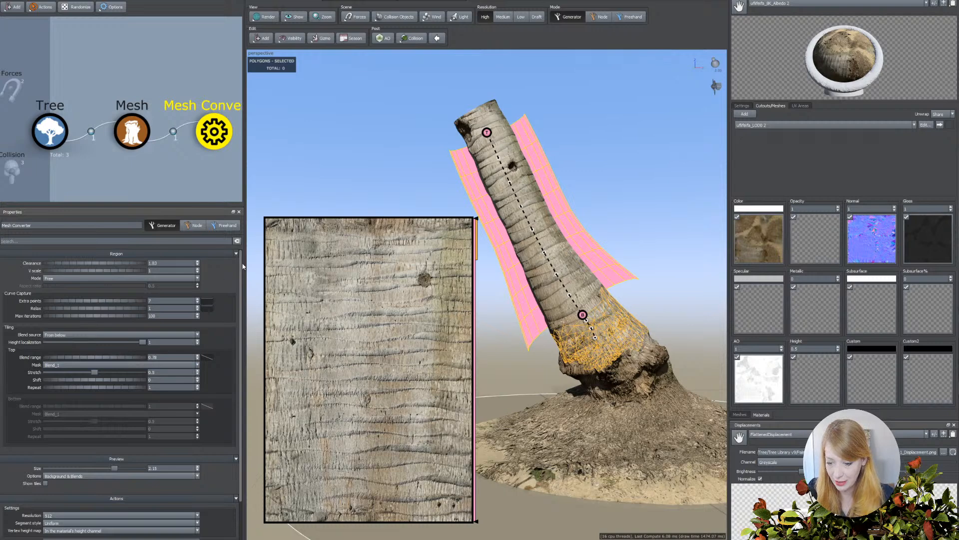
Preview the bark tile with Blends only to inspect the blend area, and return the preview to Background & Blends.
left_click(54, 476)
left_click(55, 488)
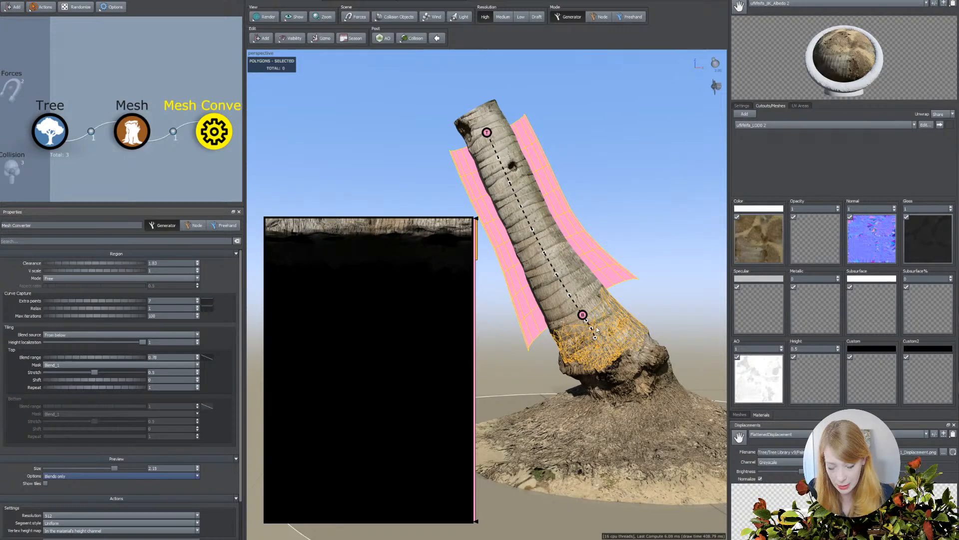
left_click(47, 476)
left_click(61, 480)
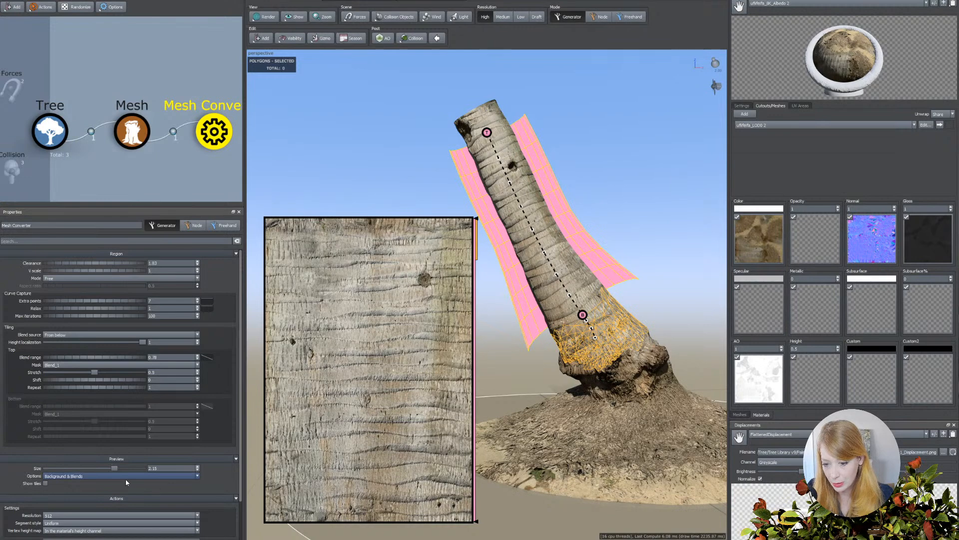
Try the Palm_2 and Mottled_1 masks on the top tiling blend and settle on Palm_2.
left_click(69, 364)
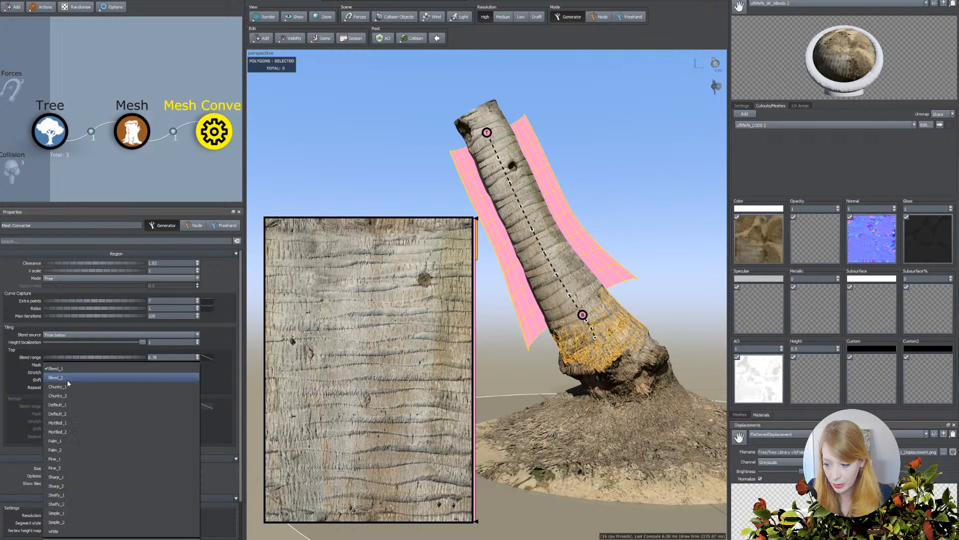
left_click(64, 449)
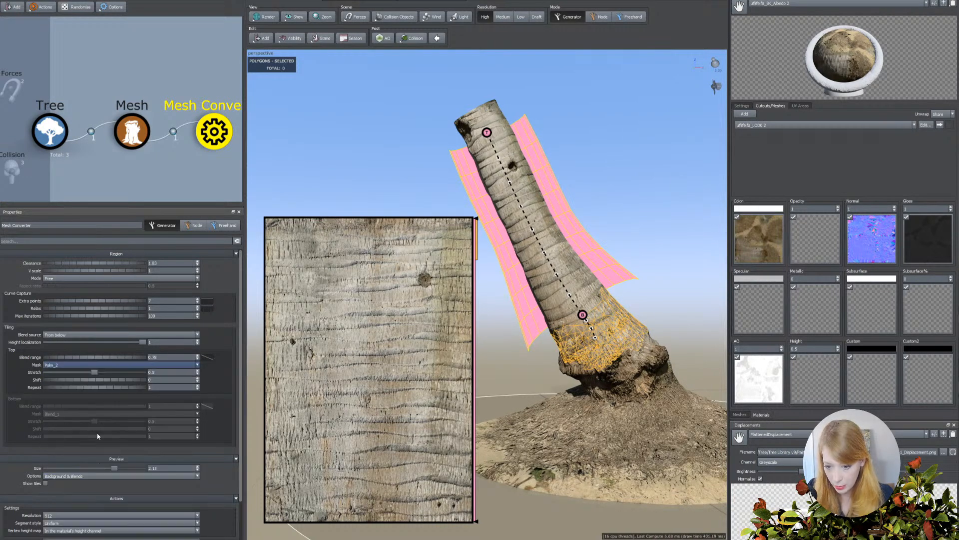
left_click(100, 366)
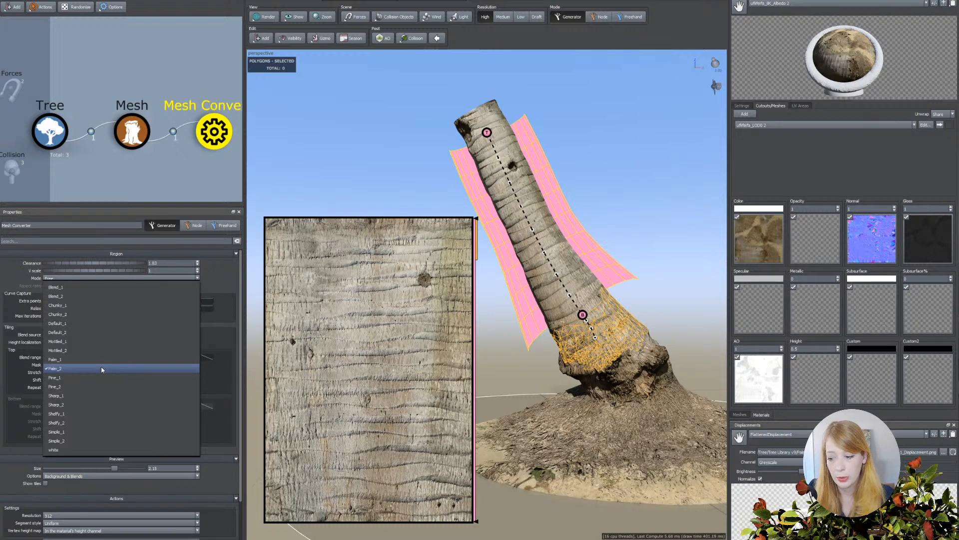
left_click(64, 342)
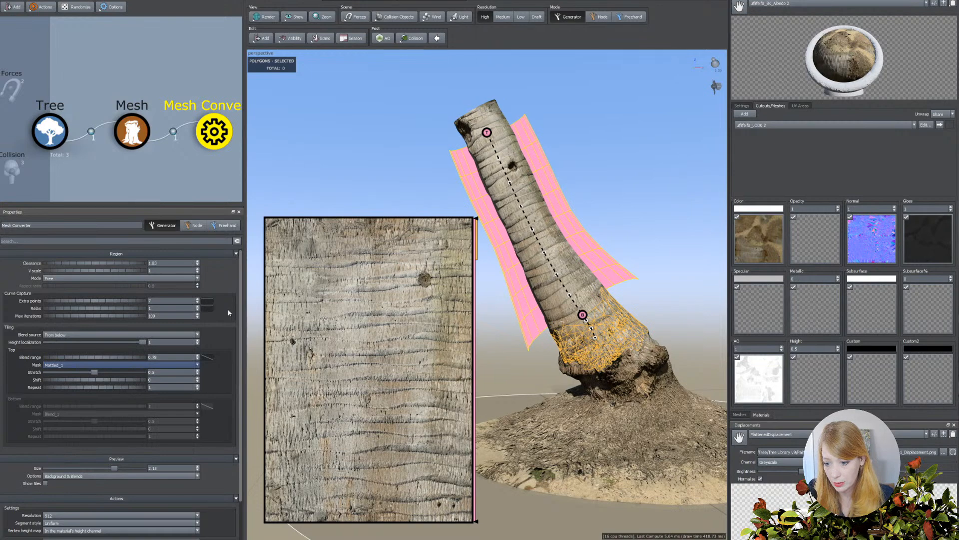
left_click(83, 364)
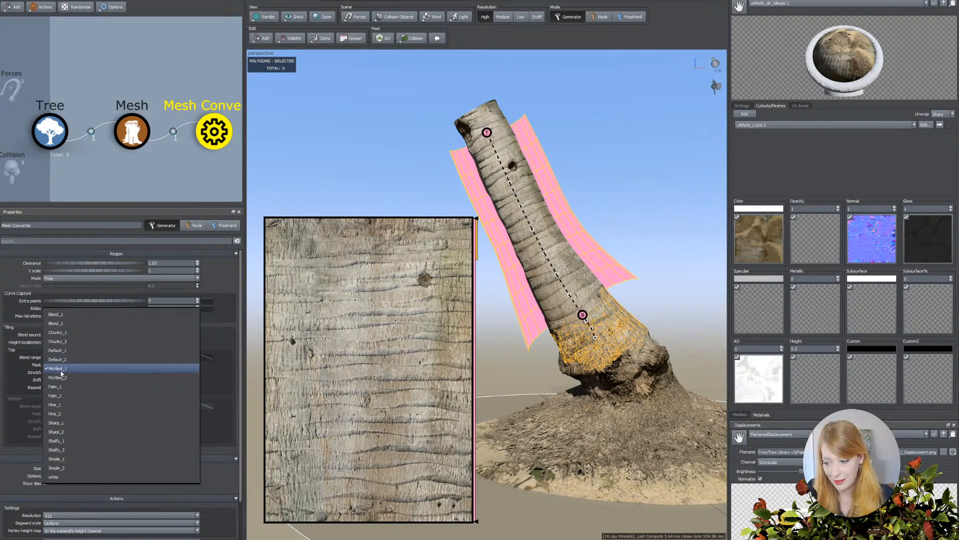
left_click(61, 396)
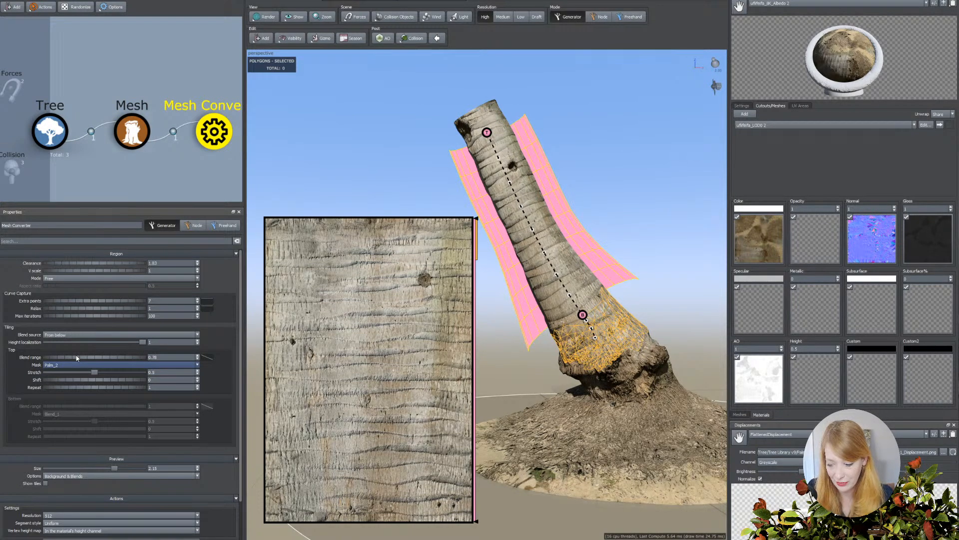
Reduce the top tiling blend's stretch to about 0.371 and set the converter's output resolution to 8192.
mouse_move(95, 373)
left_mouse_down()
mouse_move(59, 374)
mouse_move(84, 374)
left_mouse_up()
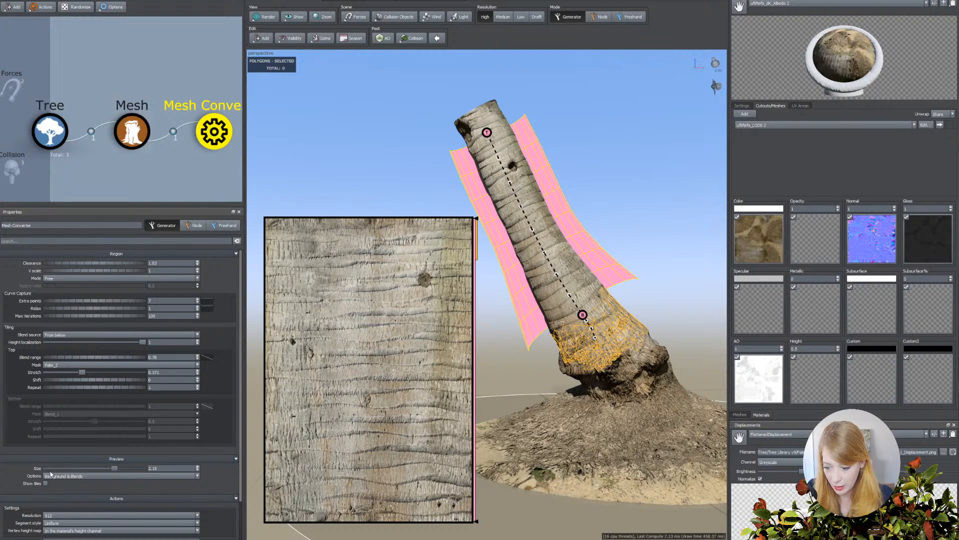
scroll(20, 472, "down", 3)
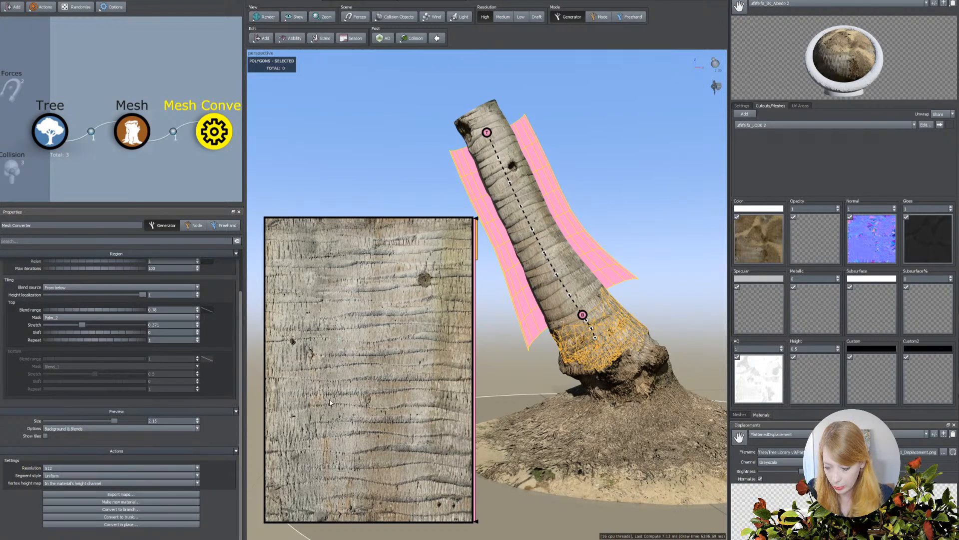
left_click(115, 468)
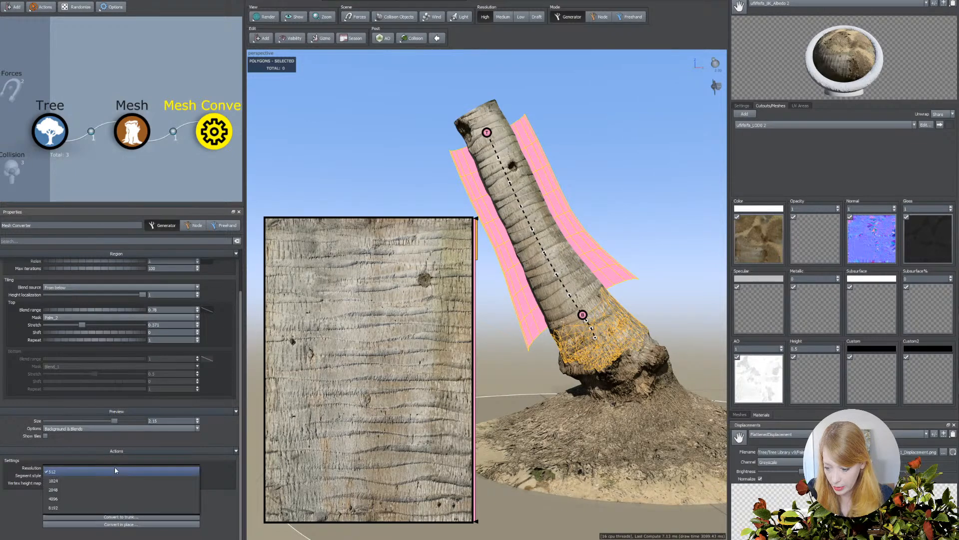
left_click(81, 508)
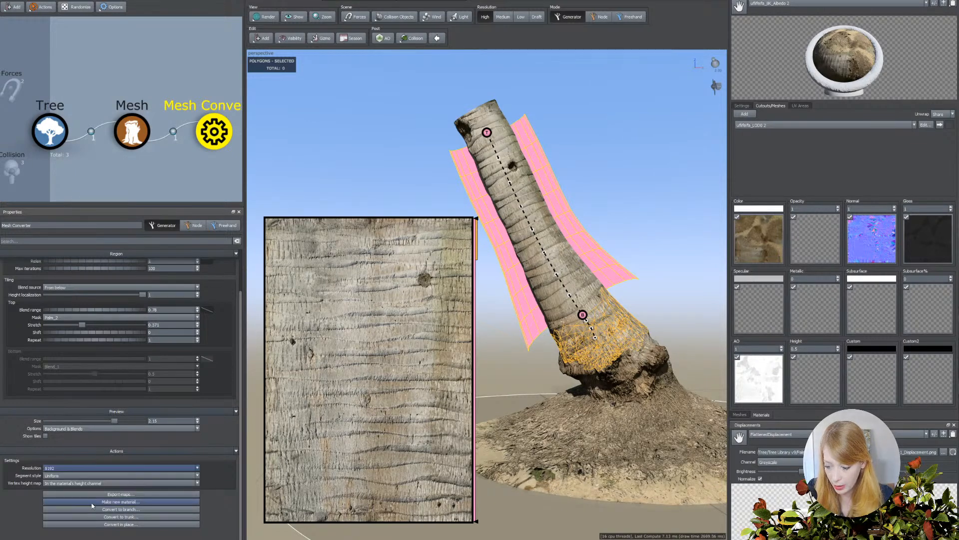
Convert the mesh in place, saving the captured bark maps as Palm_Bark_Converted_stream.png in the Converted_Bark folder.
left_click(108, 524)
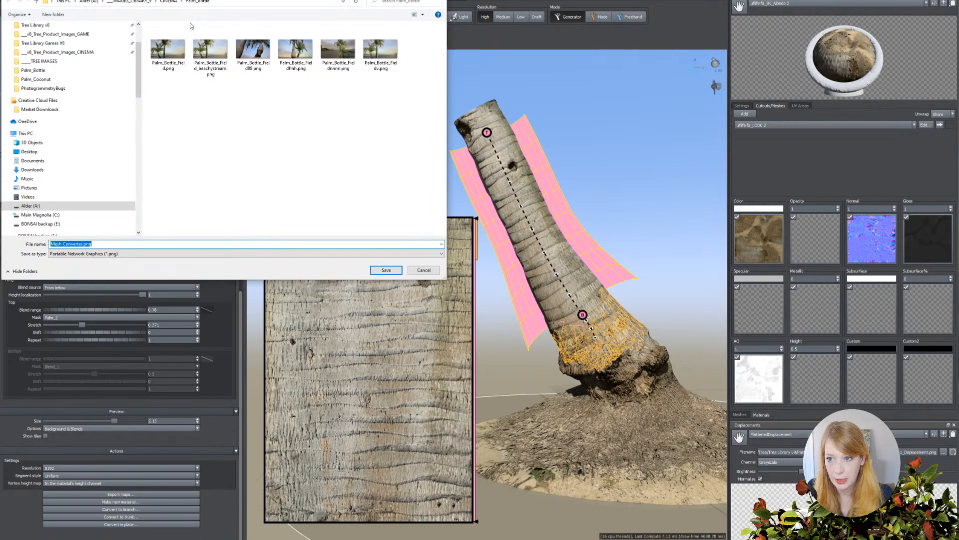
key("Return")
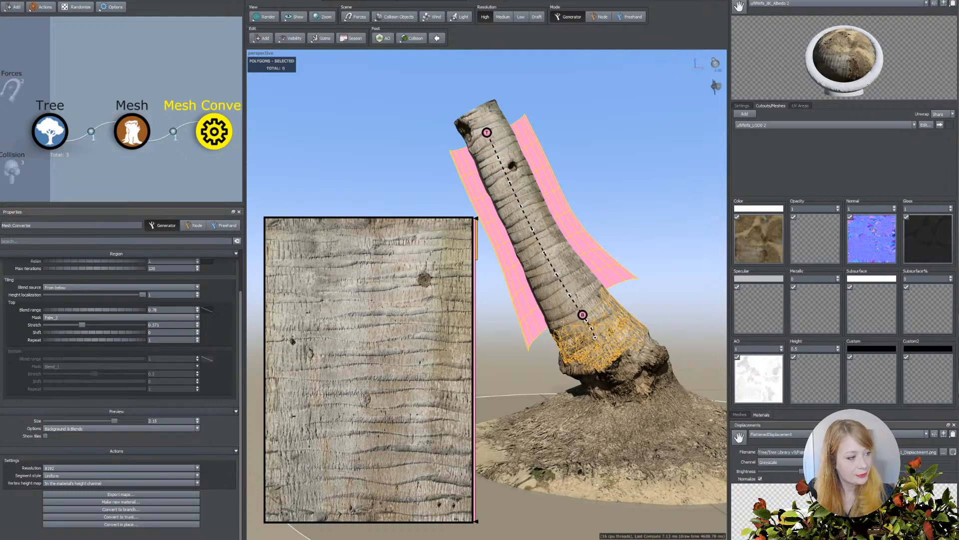
left_click_drag(958, 97, 578, 114)
scroll(546, 265, "down", 2)
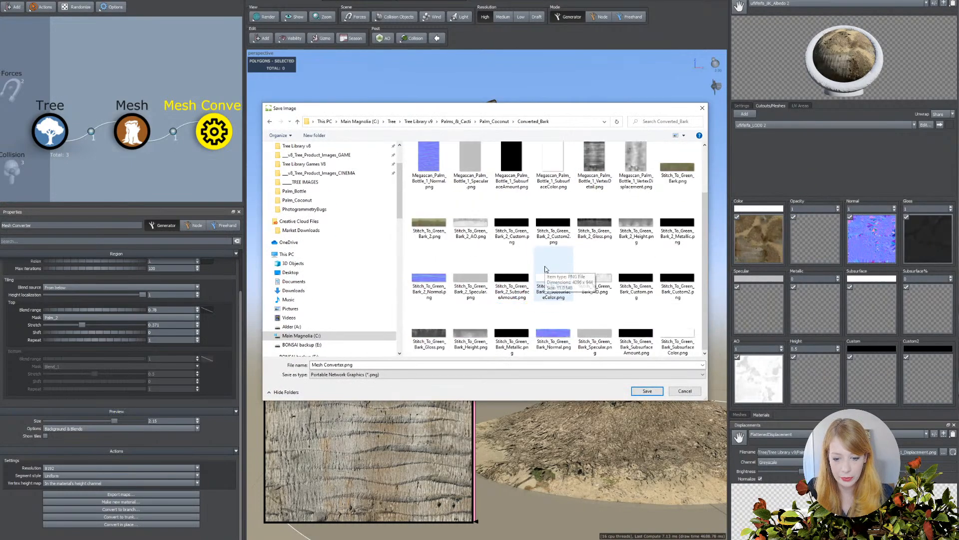
type("Palm_Bark")
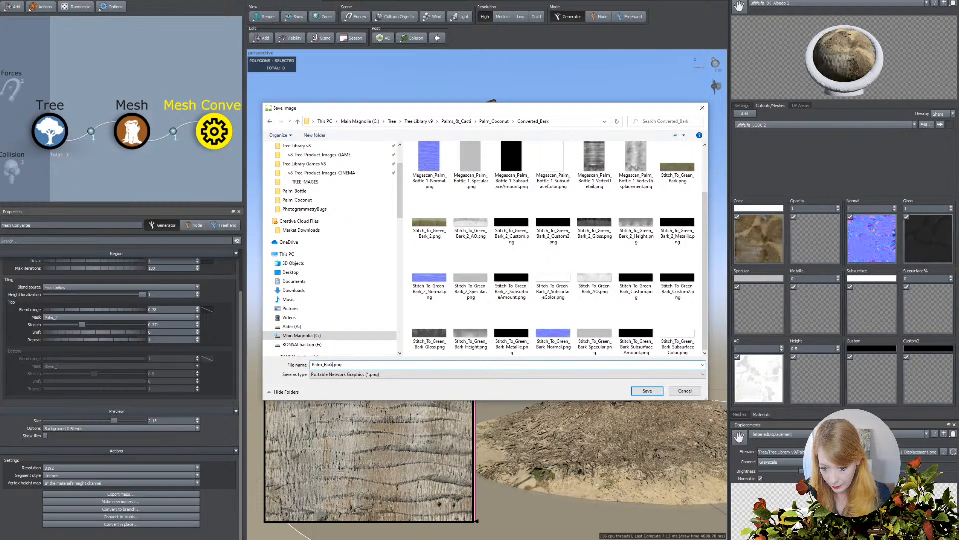
type("_Converted")
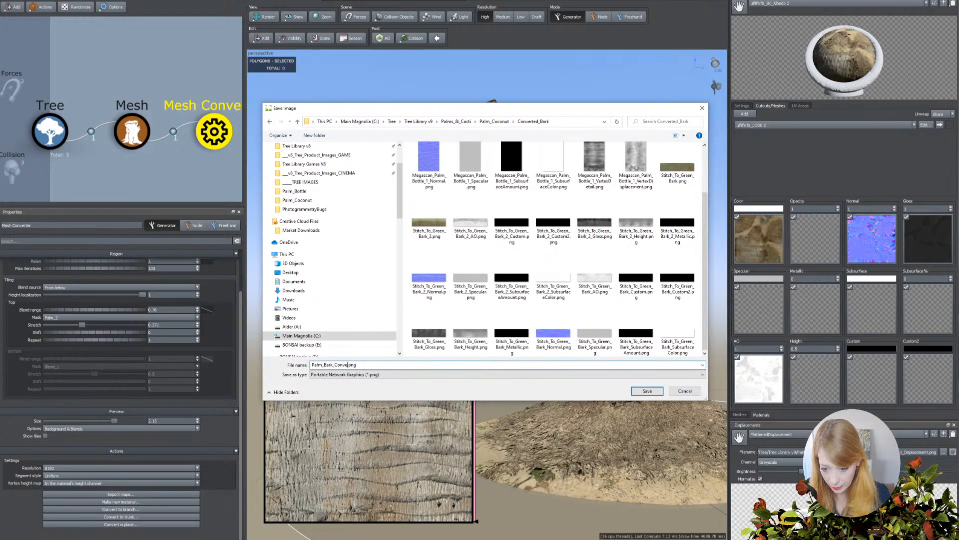
type("_stream")
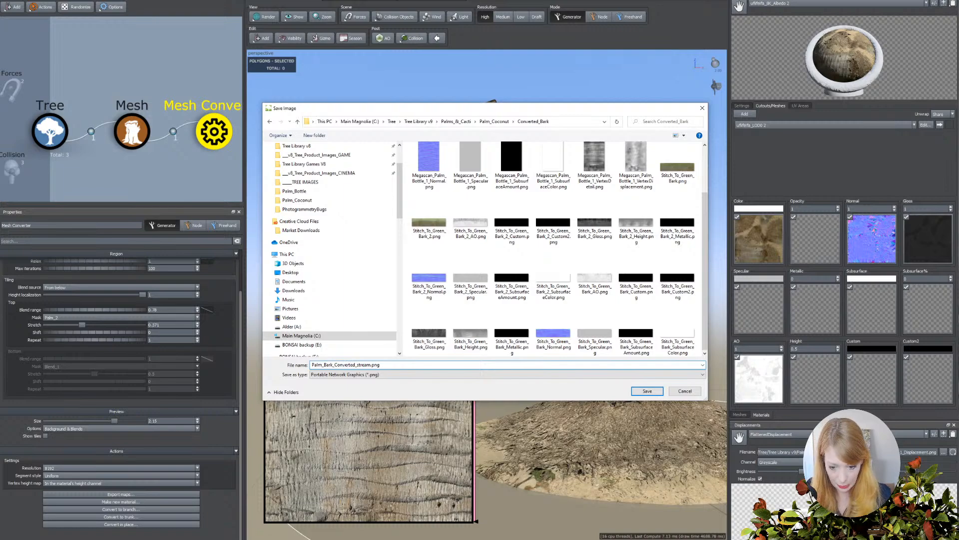
key("Return")
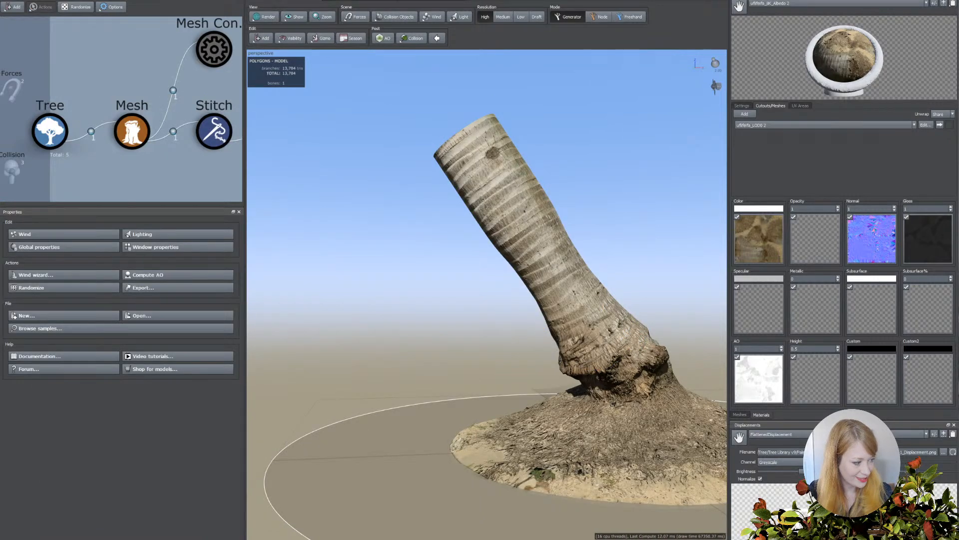
key("ctrl+r")
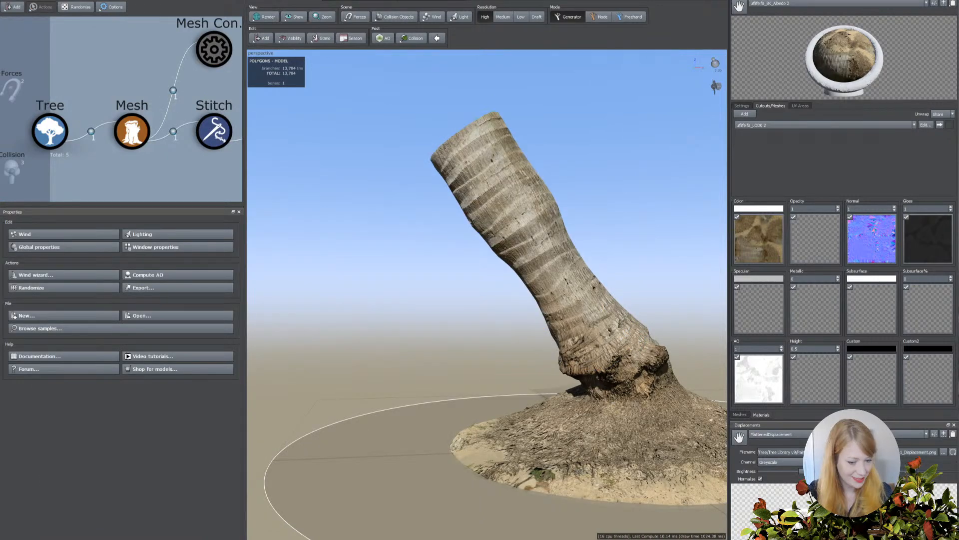
Select the converted branch and remove the Subsurface color map from its Palm_Bark_Converted_stream material.
left_click_drag(632, 233, 611, 240)
left_click(428, 242)
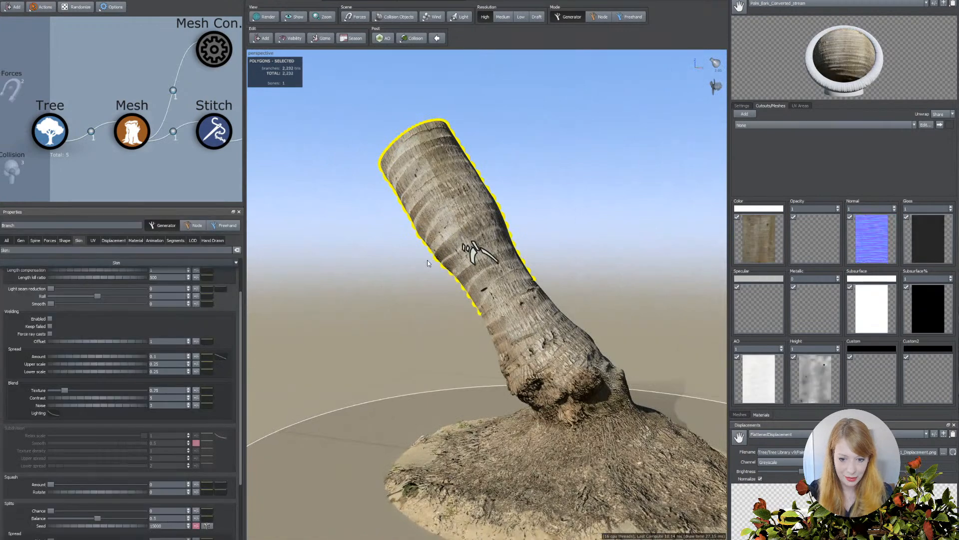
left_click_drag(416, 219, 486, 268)
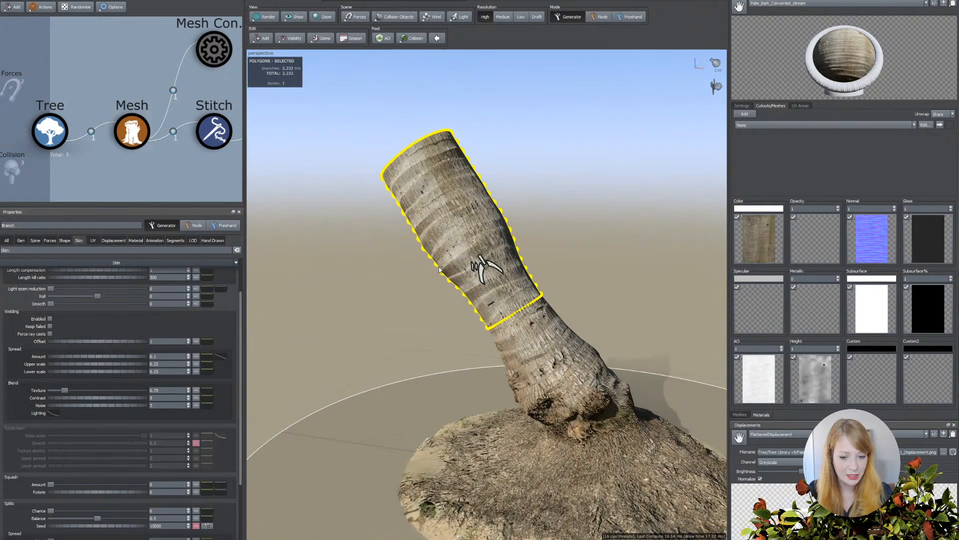
left_click(886, 310)
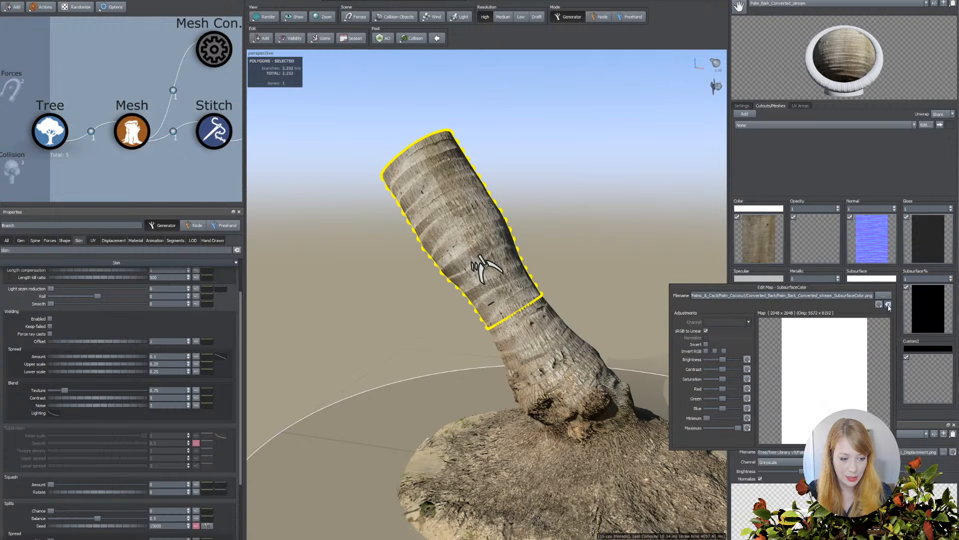
left_click(643, 245)
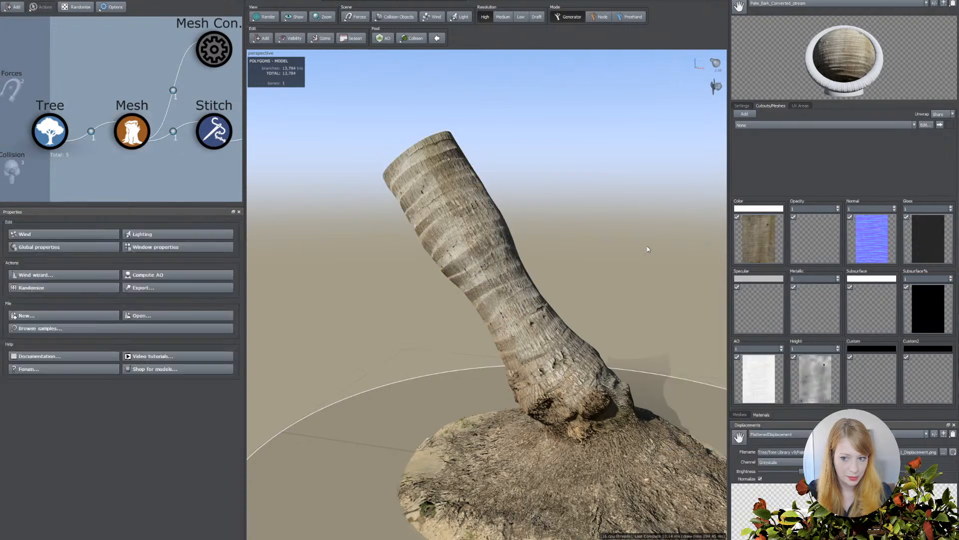
Remove the Subsurface% map from the converted bark material and set its Subsurface% value to 0.
left_click(924, 301)
left_click(944, 304)
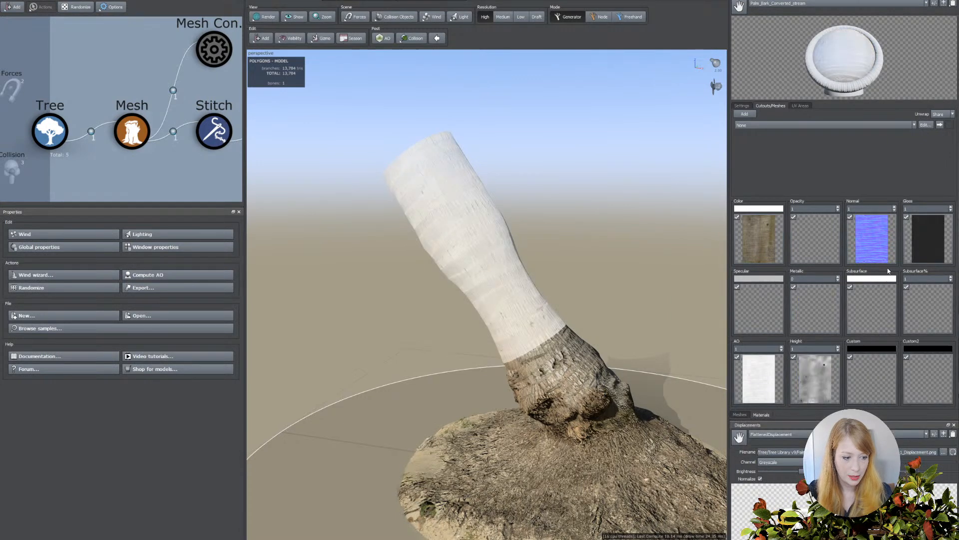
left_click(868, 279)
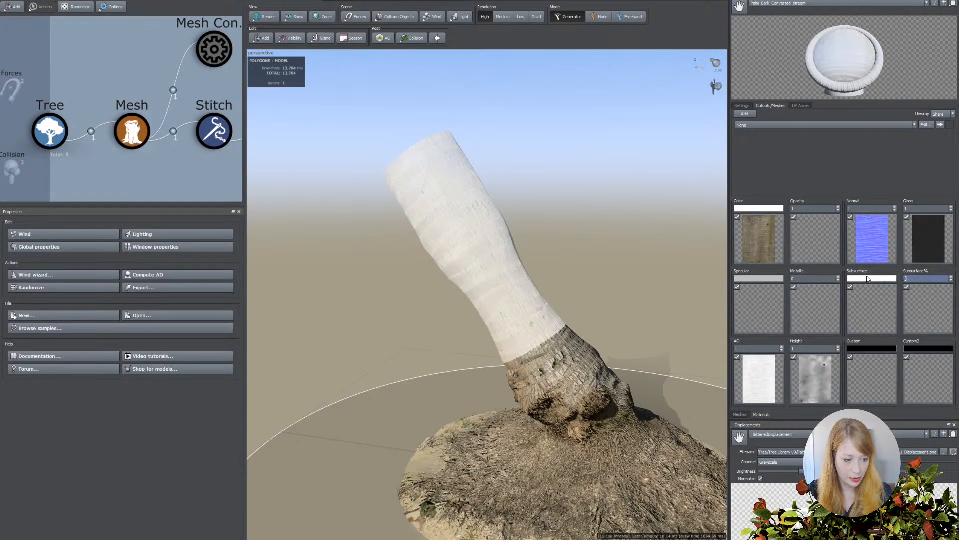
type("0")
key("Return")
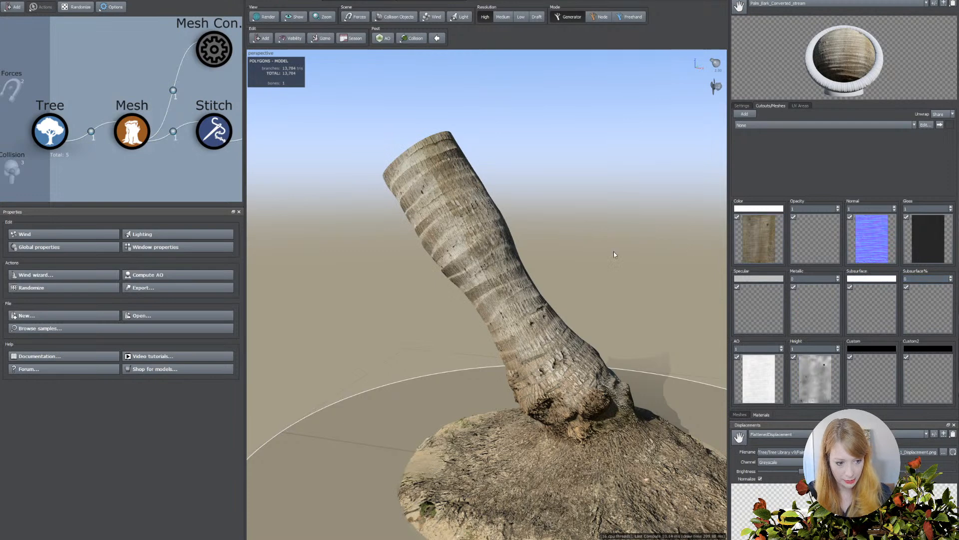
Lengthen the Branch generator's spine to an absolute length of about 24 to extend the trunk with the tiling bark.
scroll(577, 292, "down", 3)
left_click_drag(592, 295, 487, 299)
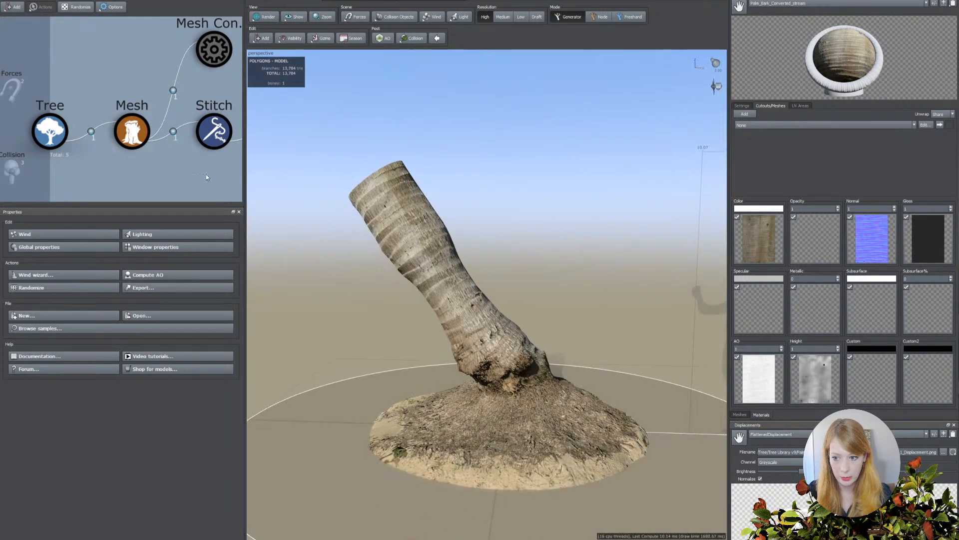
scroll(167, 132, "down", 2)
left_click(165, 129)
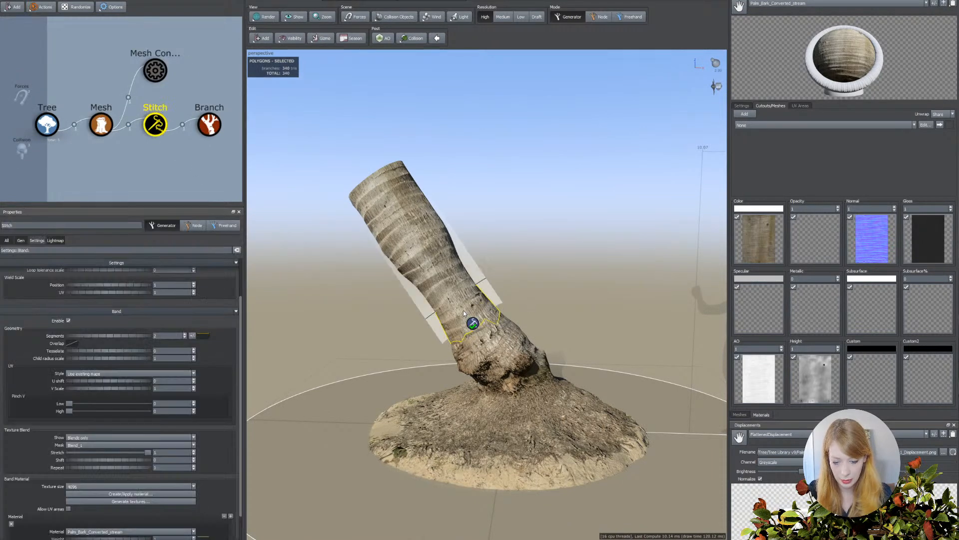
left_click(206, 126)
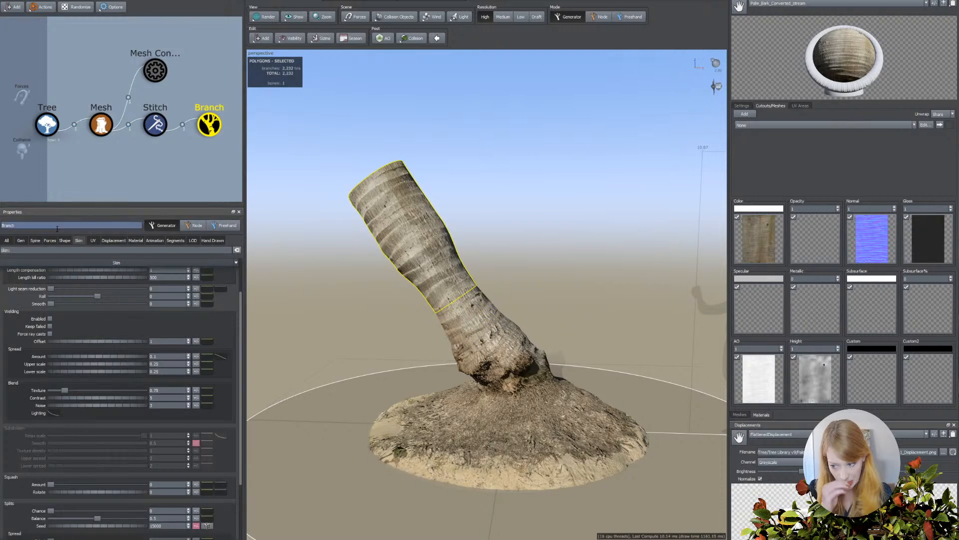
left_click(35, 241)
left_click_drag(62, 278, 400, 304)
scroll(401, 306, "down", 5)
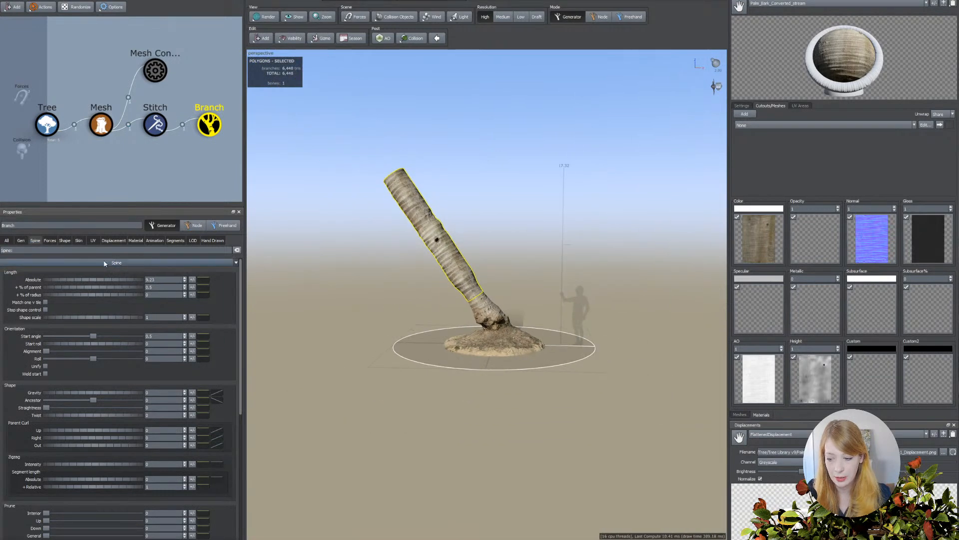
left_click_drag(63, 280, 929, 308)
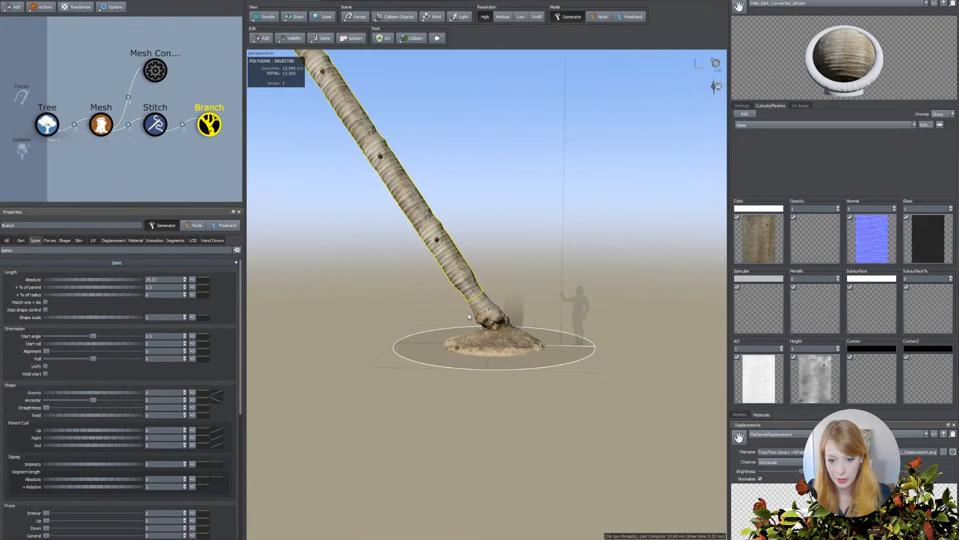
mouse_move(411, 313)
left_mouse_down()
mouse_move(344, 311)
mouse_move(425, 313)
left_mouse_up()
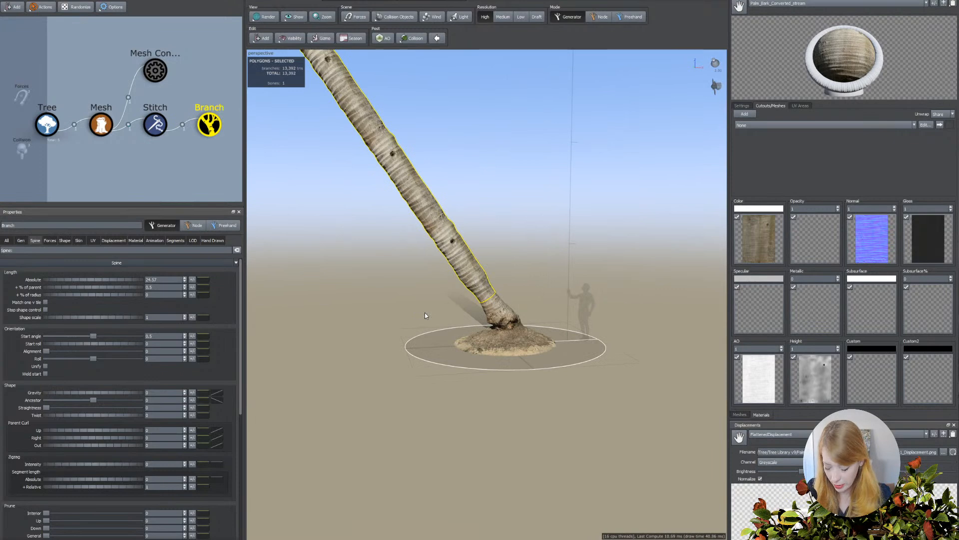
Set the branch's absolute spine length to 10.
left_click_drag(162, 280, 112, 277)
type("10")
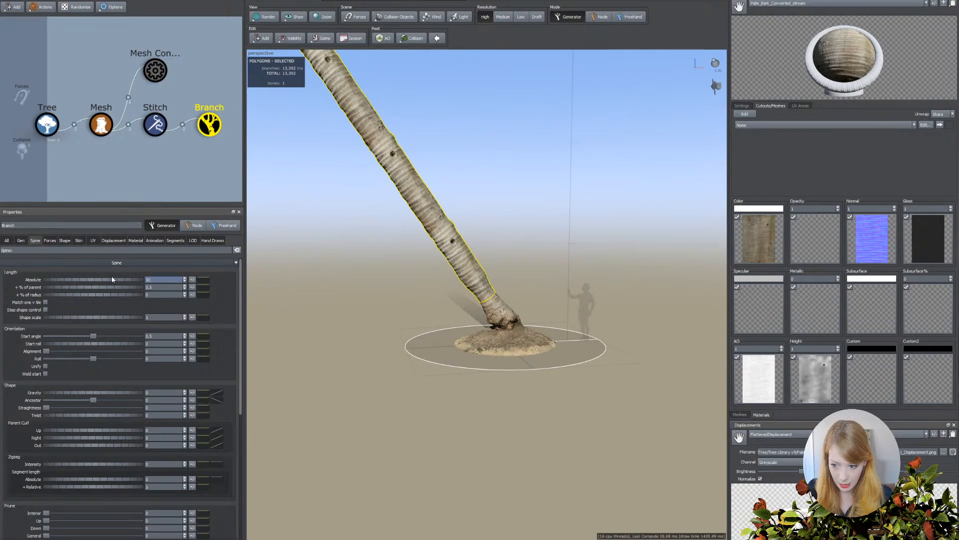
key("Return")
scroll(406, 318, "up", 3)
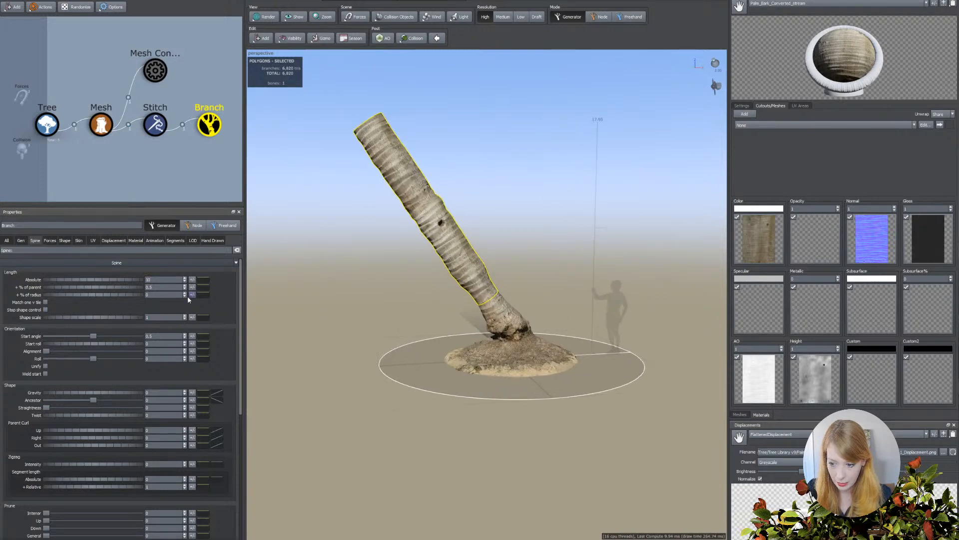
Shorten the branch's absolute spine length to about 3.58 and curve the trunk upward with a gravity of about -0.06.
left_click_drag(137, 283, 26, 284)
left_click_drag(121, 281, 99, 282)
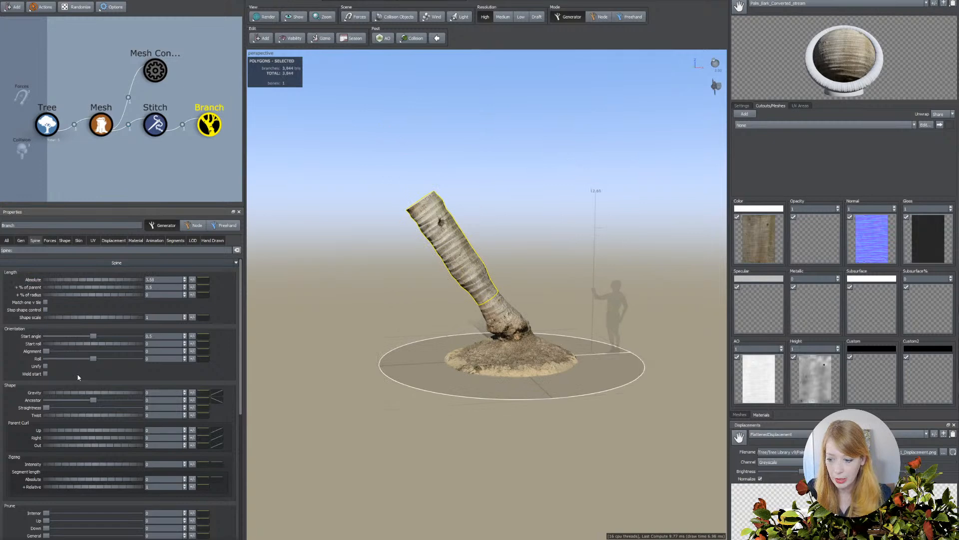
left_click_drag(105, 393, 100, 394)
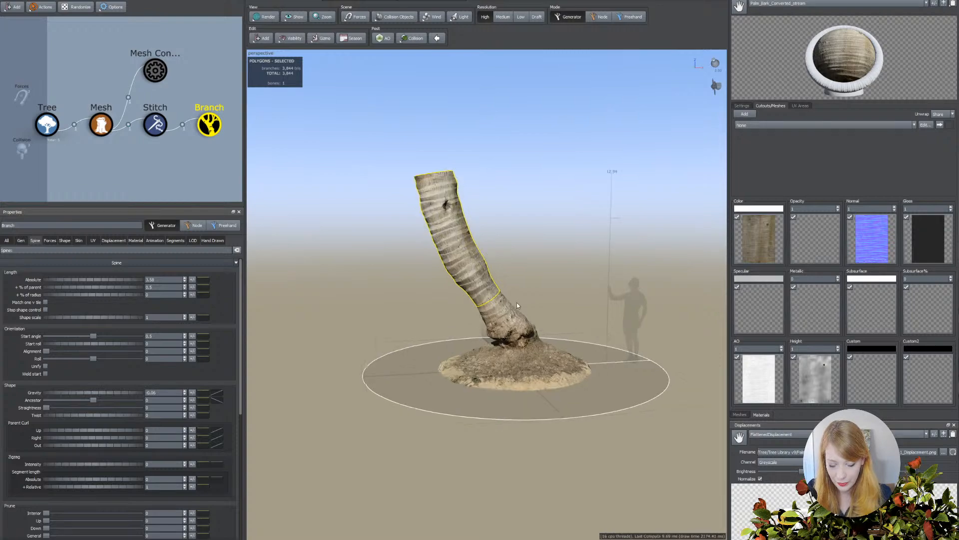
Examine the stitch between the scanned base and the branch, including its height, band and texture blend settings.
scroll(517, 302, "up", 5)
left_click_drag(561, 290, 544, 293)
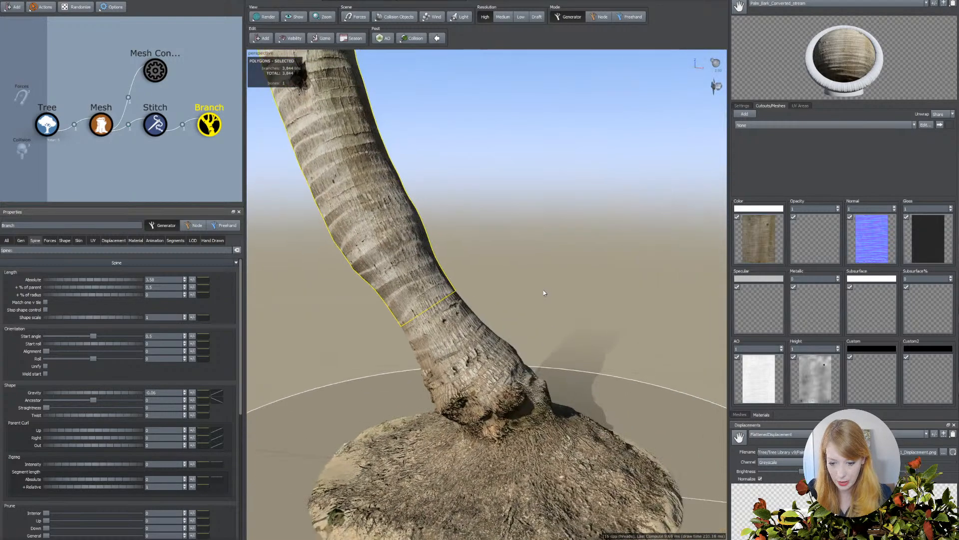
left_click(457, 337)
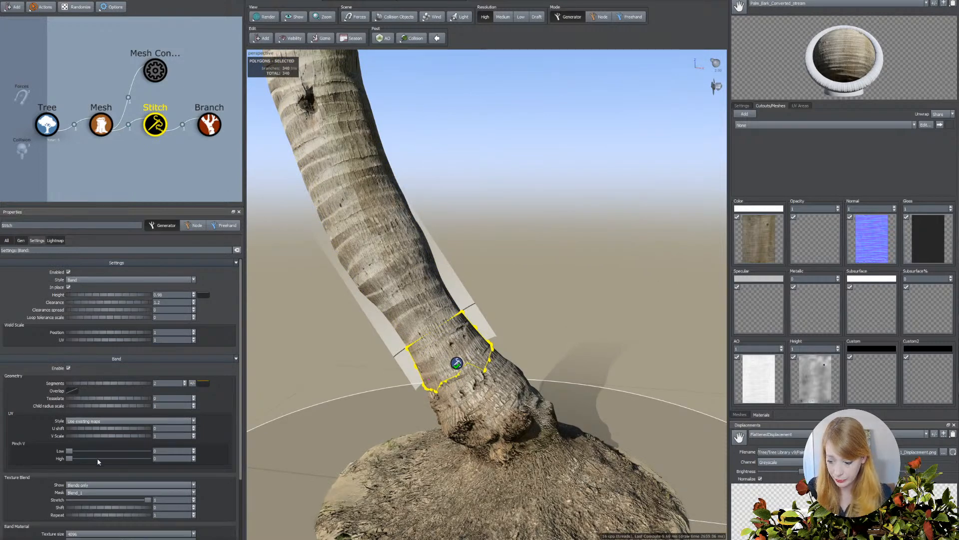
scroll(97, 455, "down", 5)
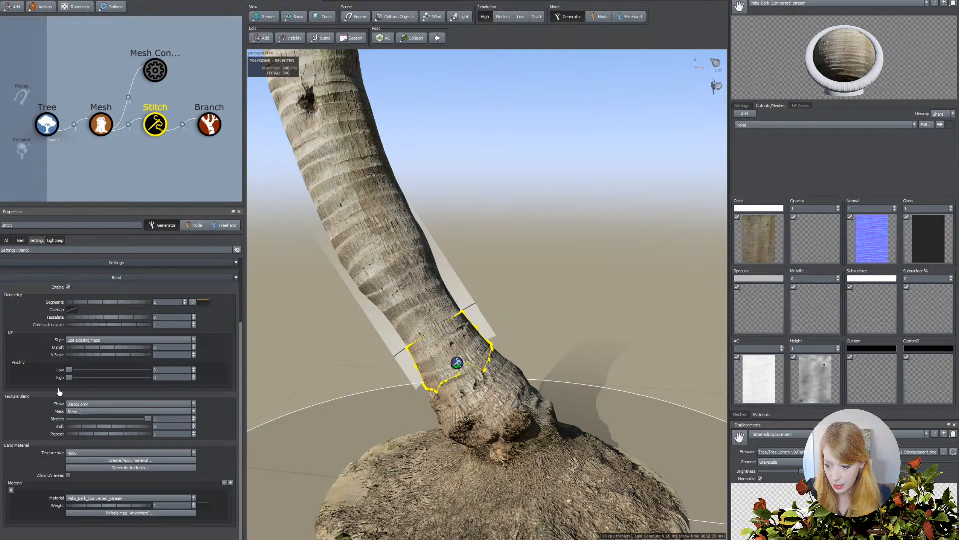
scroll(59, 391, "up", 1)
scroll(59, 391, "up", 3)
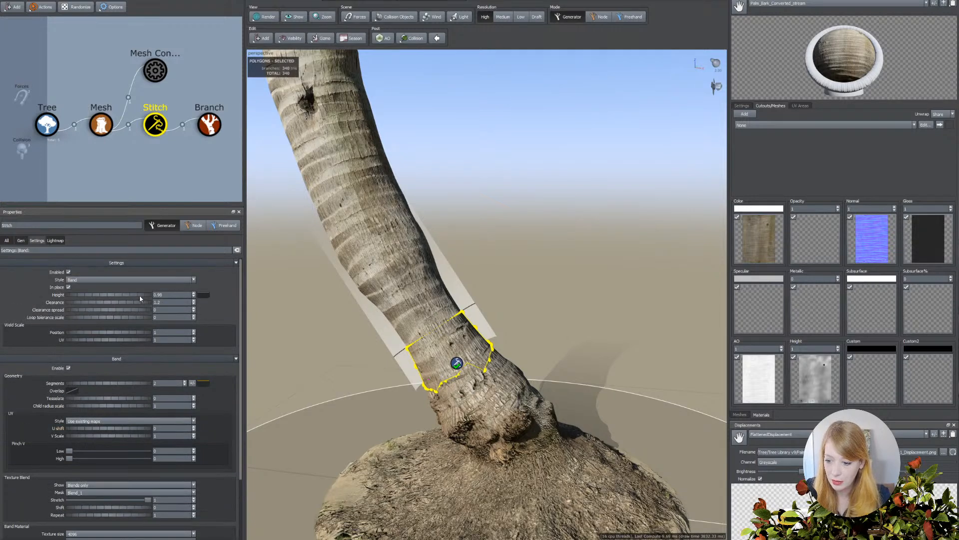
Set the Branch generator's radial displacement amount to about -0.465 and check the material's height map.
left_click(210, 125)
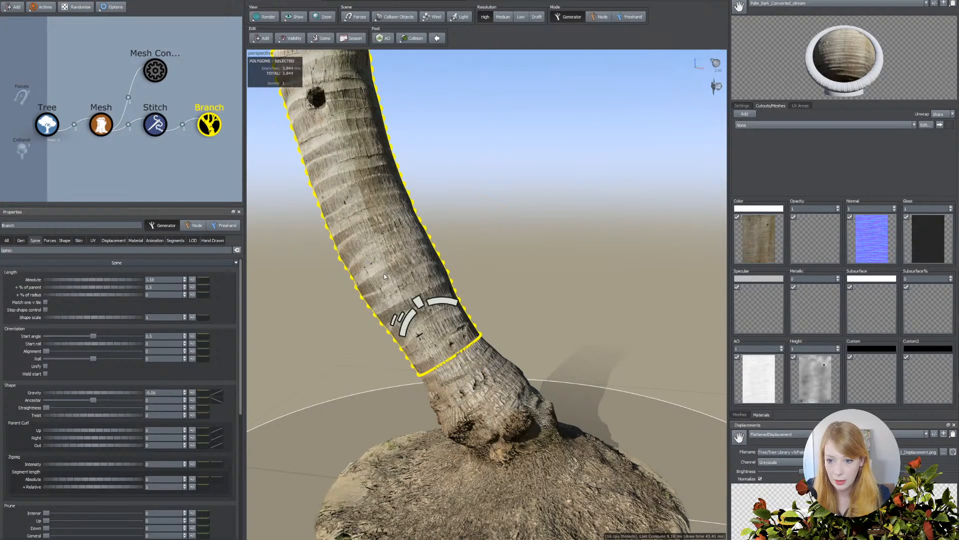
left_click(113, 241)
left_click_drag(134, 272, 101, 271)
left_click(823, 395)
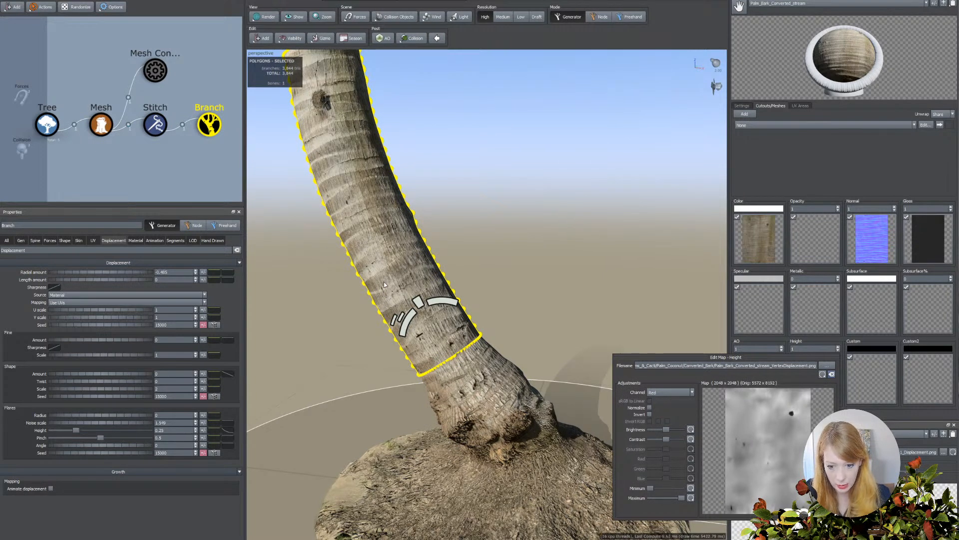
left_click(379, 251)
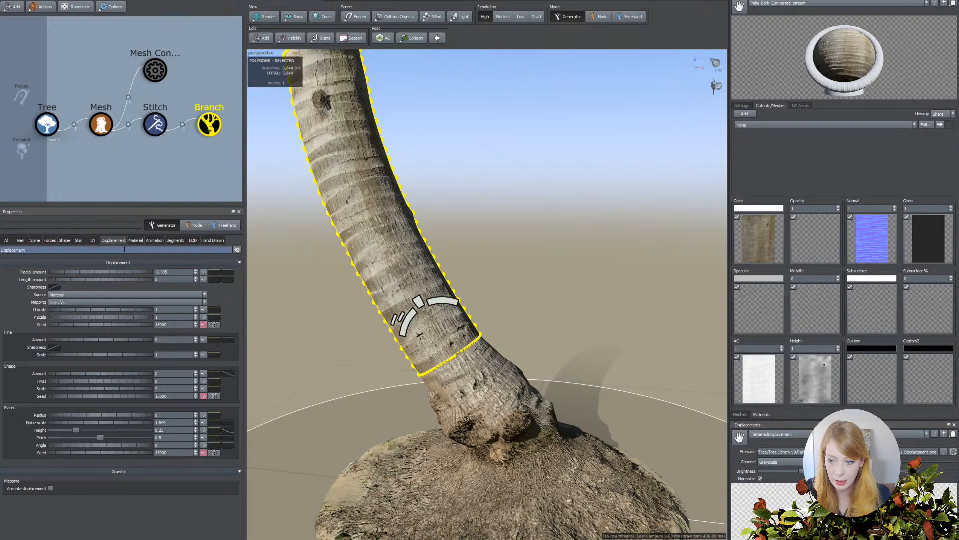
Shape the branch's absolute skin radius profile so the trunk bulges in the middle like a bottle.
left_click(79, 241)
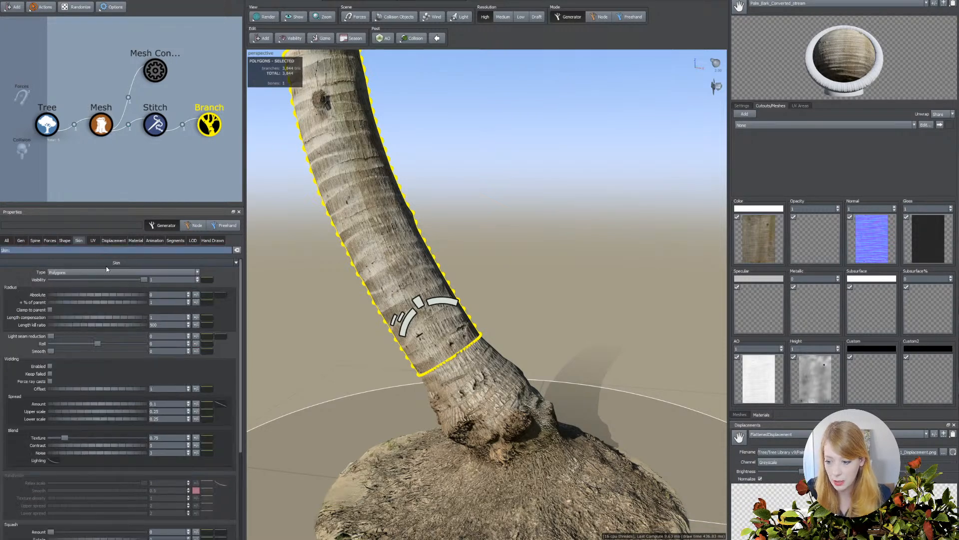
left_click(220, 295)
mouse_move(327, 345)
left_mouse_down()
mouse_move(321, 327)
mouse_move(334, 330)
left_mouse_up()
left_click(529, 279)
scroll(528, 279, "down", 3)
mouse_move(500, 347)
left_mouse_down()
mouse_move(468, 356)
mouse_move(484, 353)
left_mouse_up()
left_click_drag(385, 352, 395, 320)
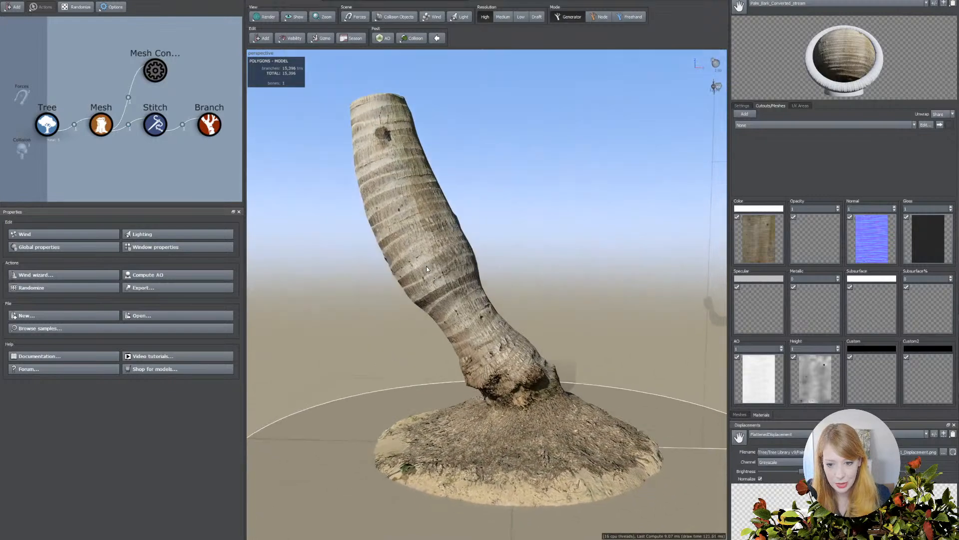
mouse_move(436, 262)
left_mouse_down()
mouse_move(528, 262)
mouse_move(505, 260)
left_mouse_up()
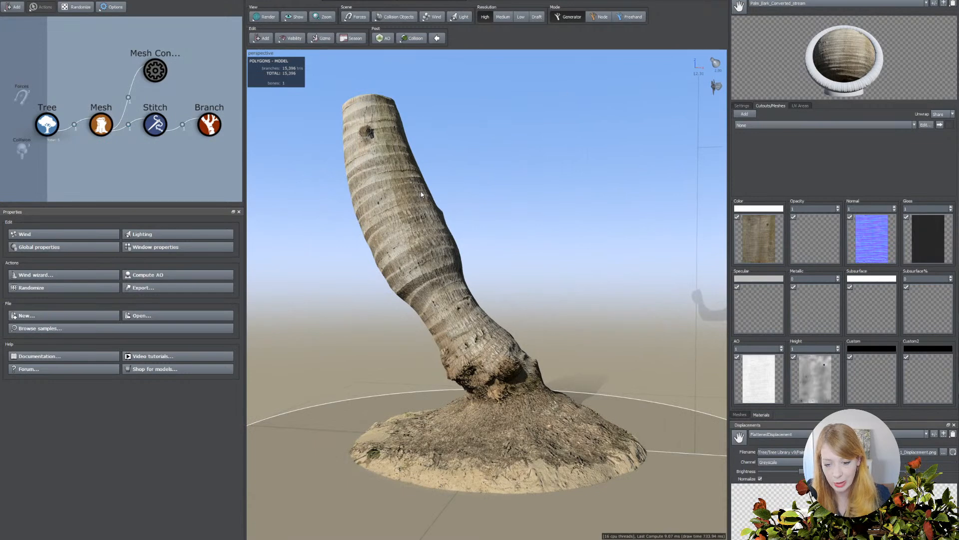
Lower the end of the branch's absolute radius profile curve to narrow the trunk's upper end into a bottle neck.
left_click(422, 238)
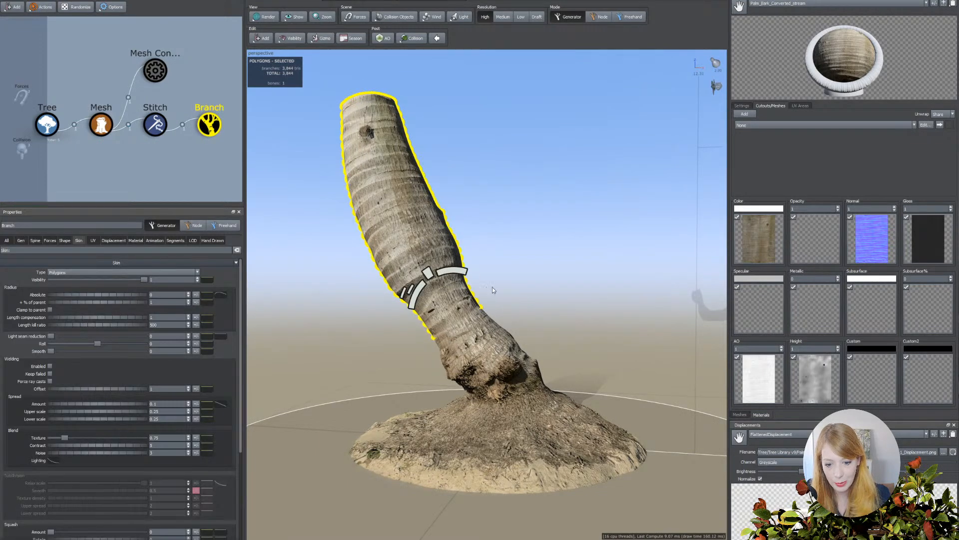
mouse_move(513, 308)
left_mouse_down()
mouse_move(501, 313)
mouse_move(520, 310)
left_mouse_up()
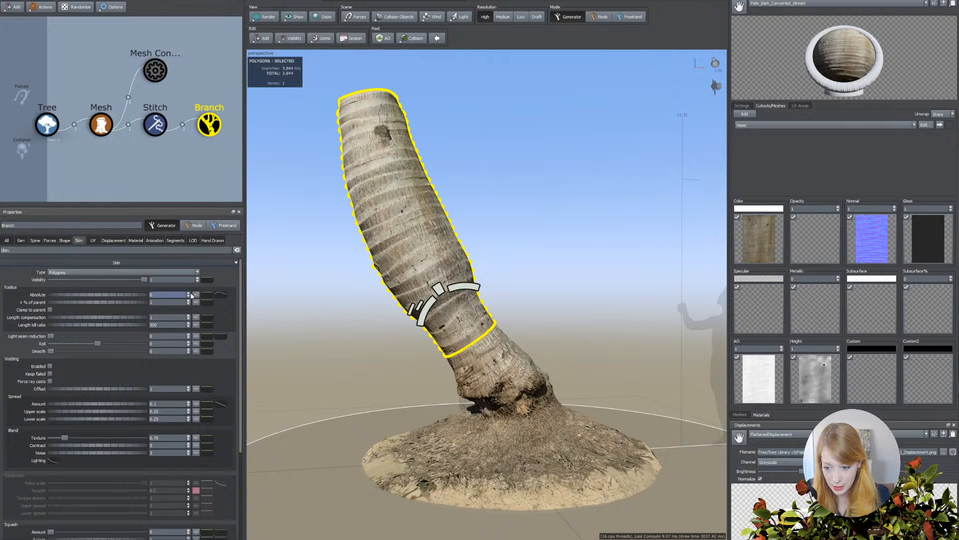
left_click(222, 296)
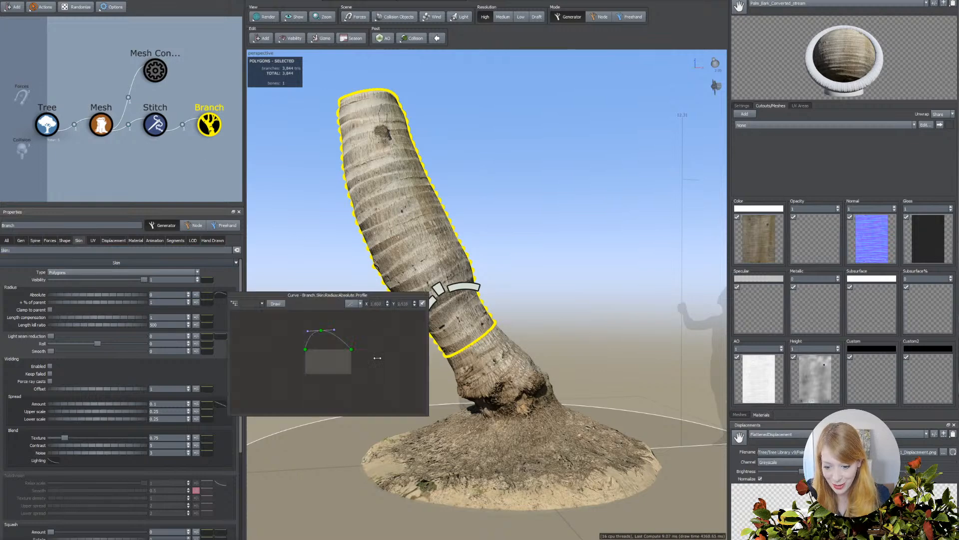
mouse_move(345, 344)
left_mouse_down()
mouse_move(352, 372)
mouse_move(341, 358)
left_mouse_up()
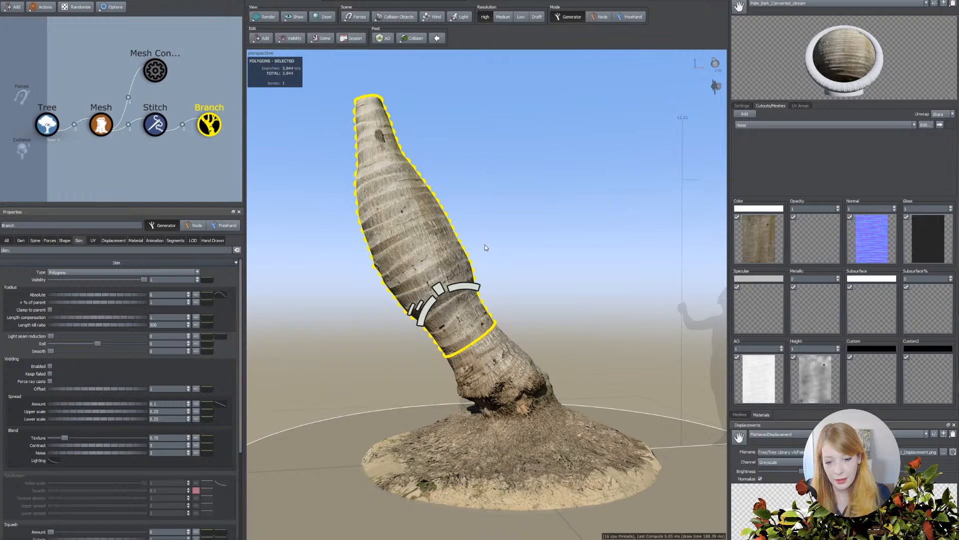
left_click(484, 243)
middle_click_drag(492, 257, 496, 275)
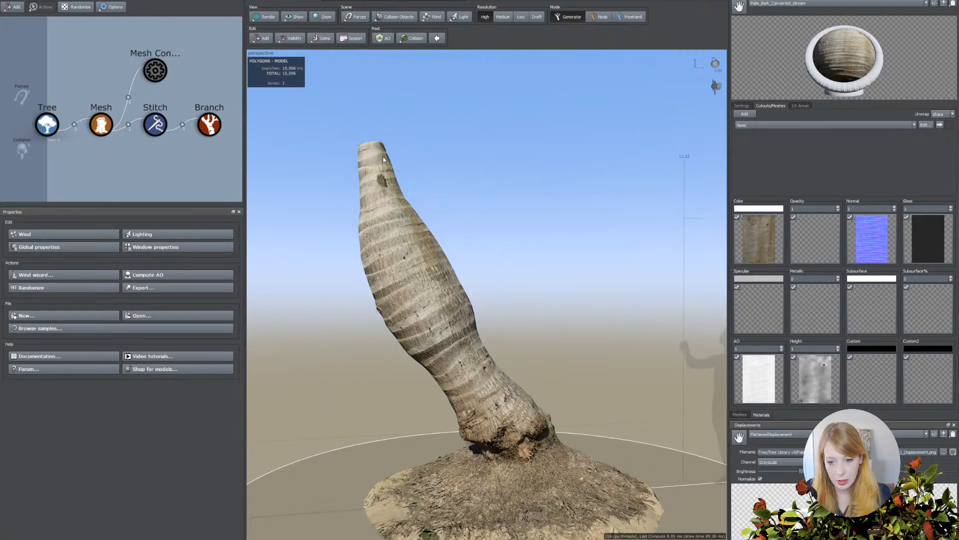
left_click_drag(382, 169, 469, 241)
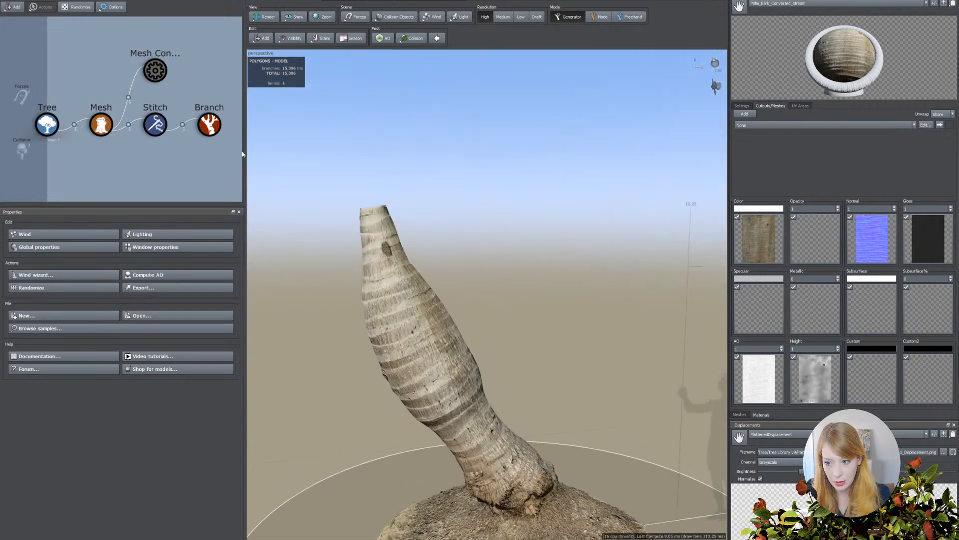
Add a second stitch with a child branch to the Branch generator.
left_click(210, 125)
left_click(258, 39)
mouse_move(285, 167)
left_click(326, 195)
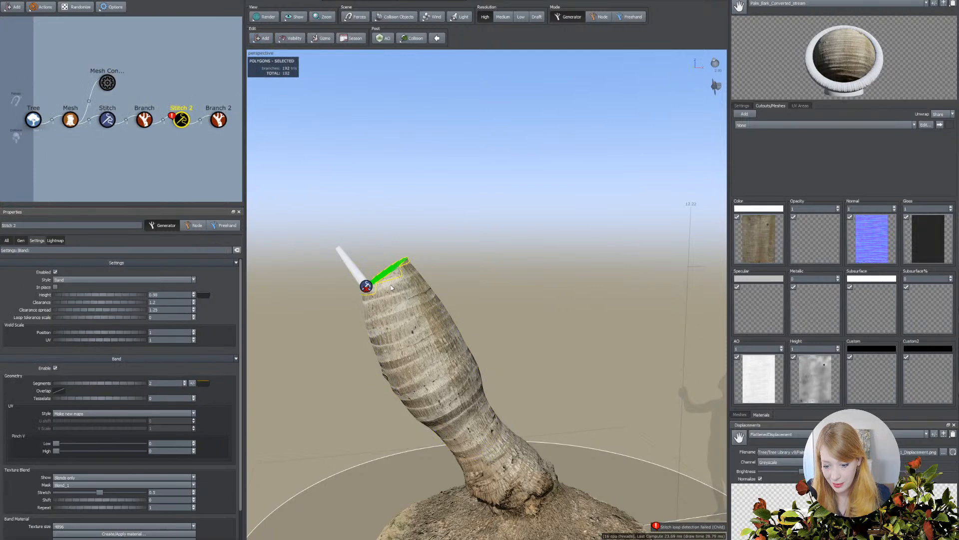
Reposition the second stitch node over the trunk's top end so the new branch attaches there.
double_click(388, 284)
left_click_drag(383, 274, 369, 255)
key("space")
mouse_move(459, 260)
left_mouse_down()
mouse_move(470, 273)
mouse_move(463, 260)
left_mouse_up()
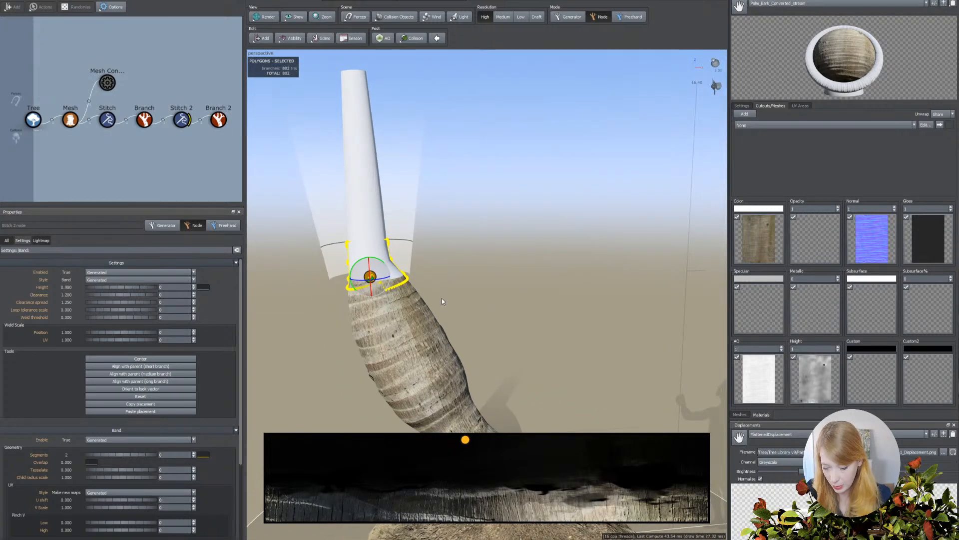
key("space")
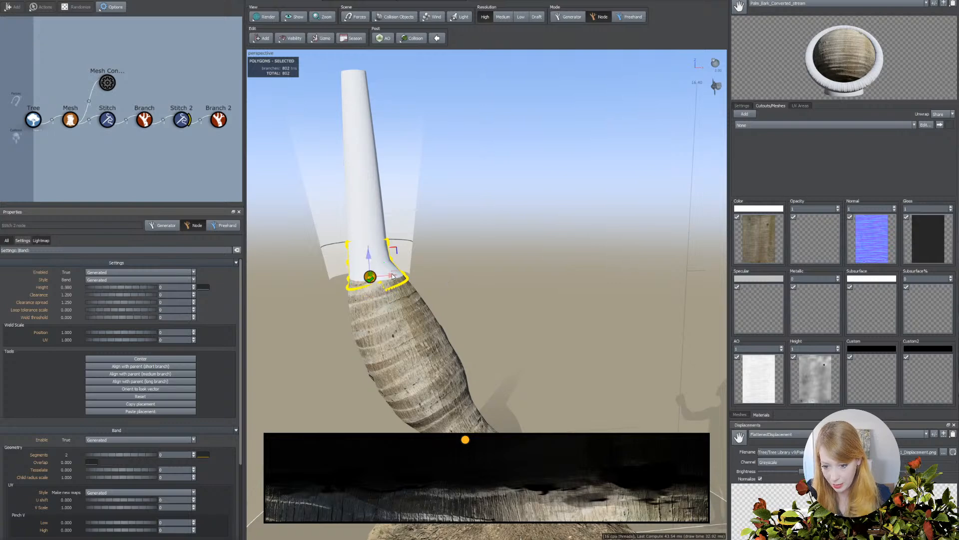
left_click_drag(392, 274, 395, 272)
Move the second stitch inward from above and center it on the trunk's narrowed top.
left_click_drag(479, 284, 499, 303)
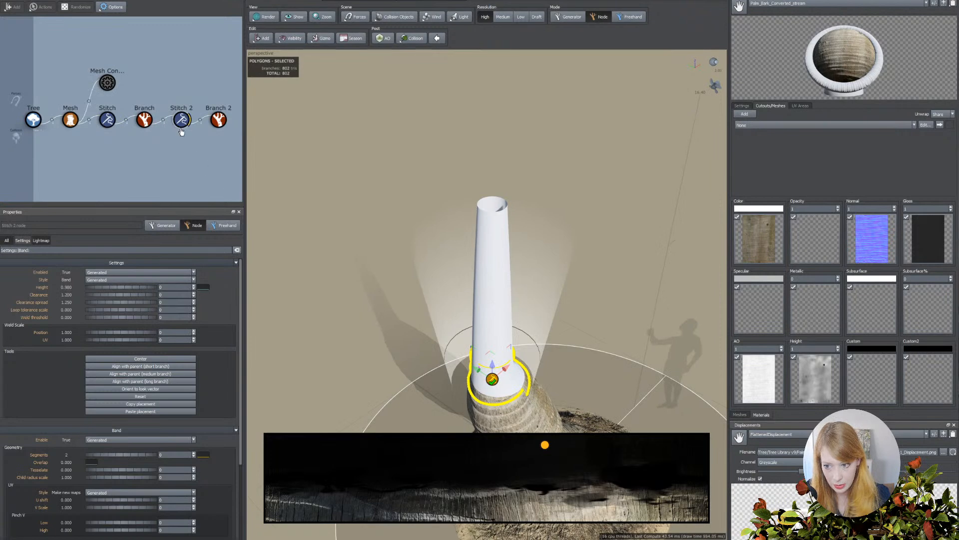
left_click_drag(392, 325, 380, 308)
scroll(422, 336, "up", 3)
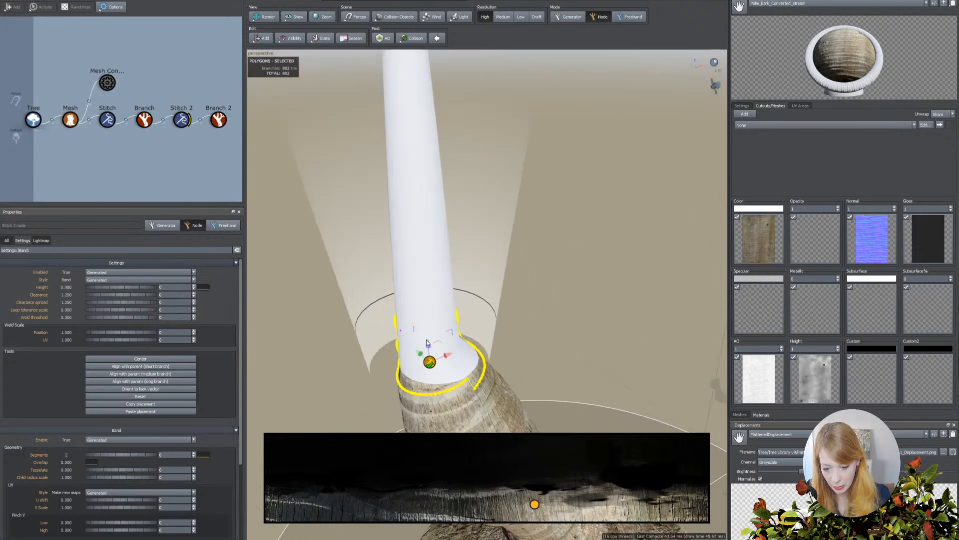
left_click_drag(427, 345, 507, 301)
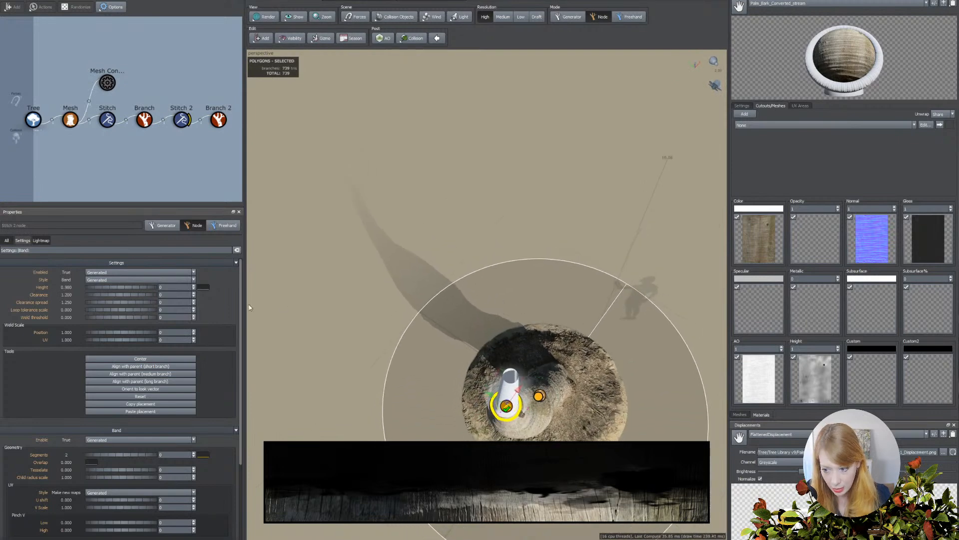
left_click(152, 359)
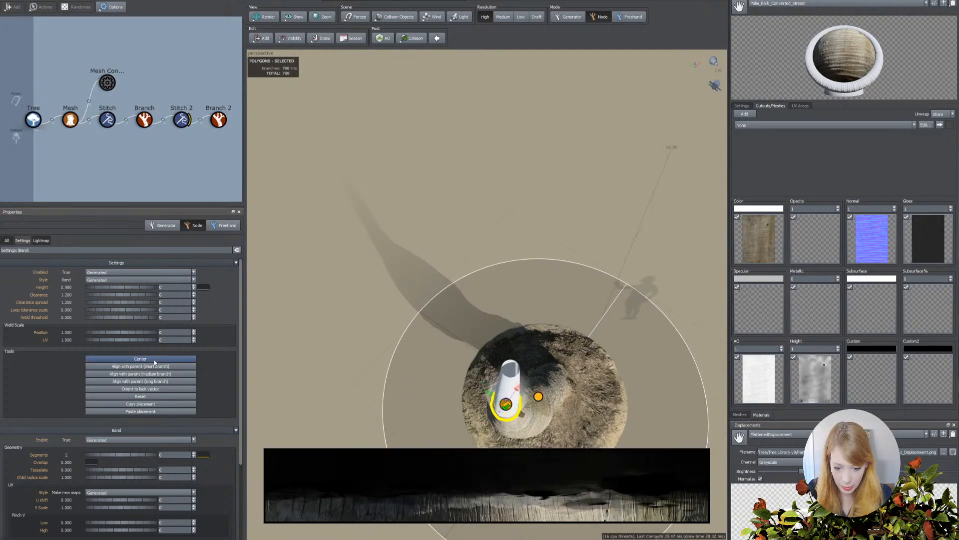
left_click_drag(408, 383, 327, 331)
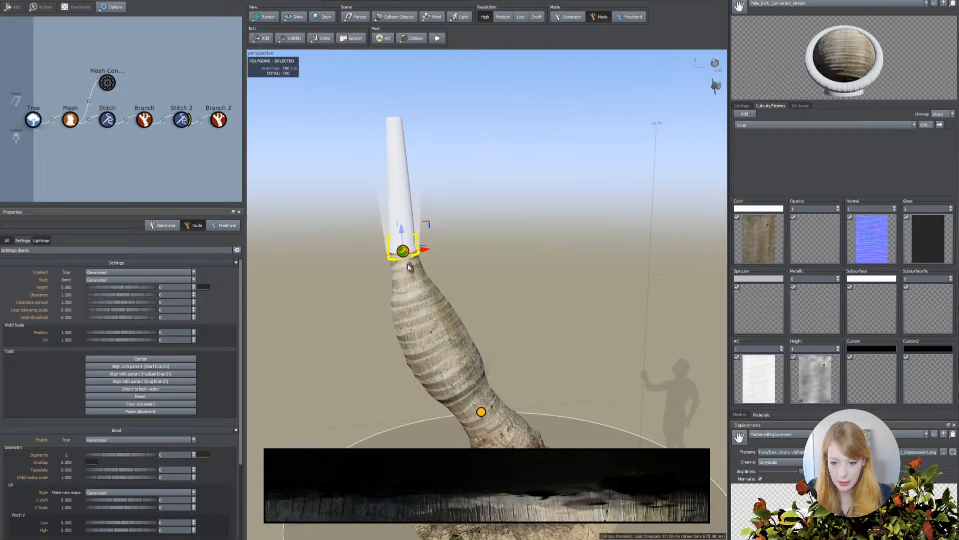
scroll(392, 362, "up", 2)
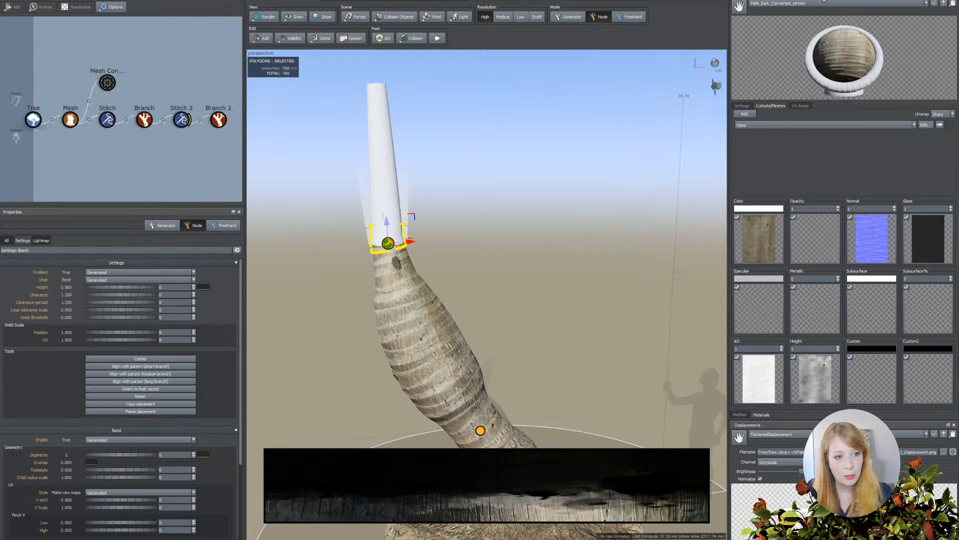
Adjust the green level in the Bark material's color map and apply the material to the new upper branch.
left_click(821, 4)
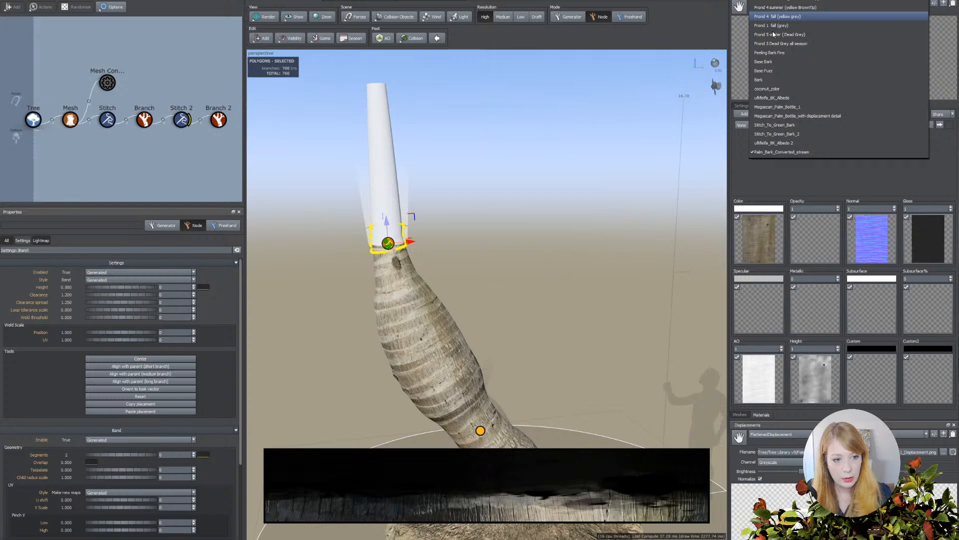
left_click(758, 79)
left_click(760, 236)
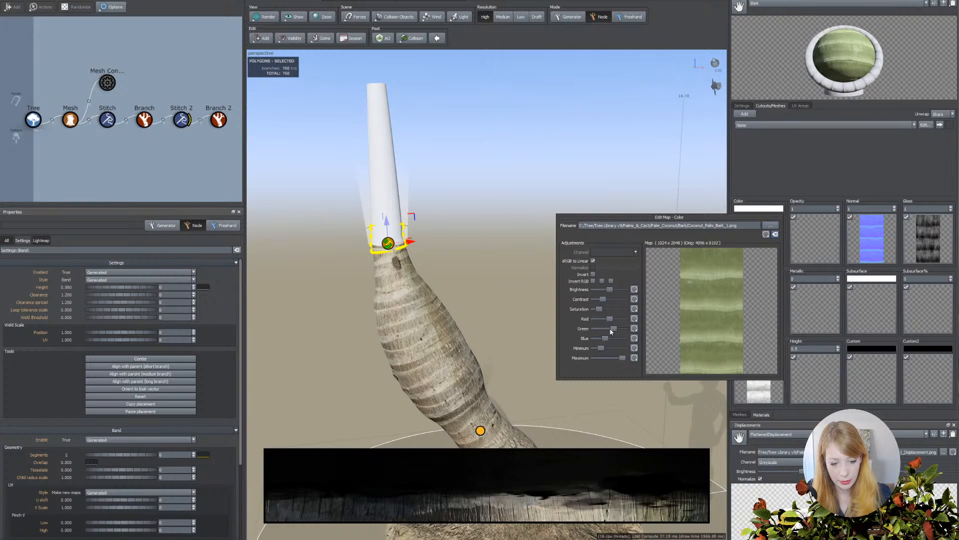
left_click_drag(613, 330, 614, 332)
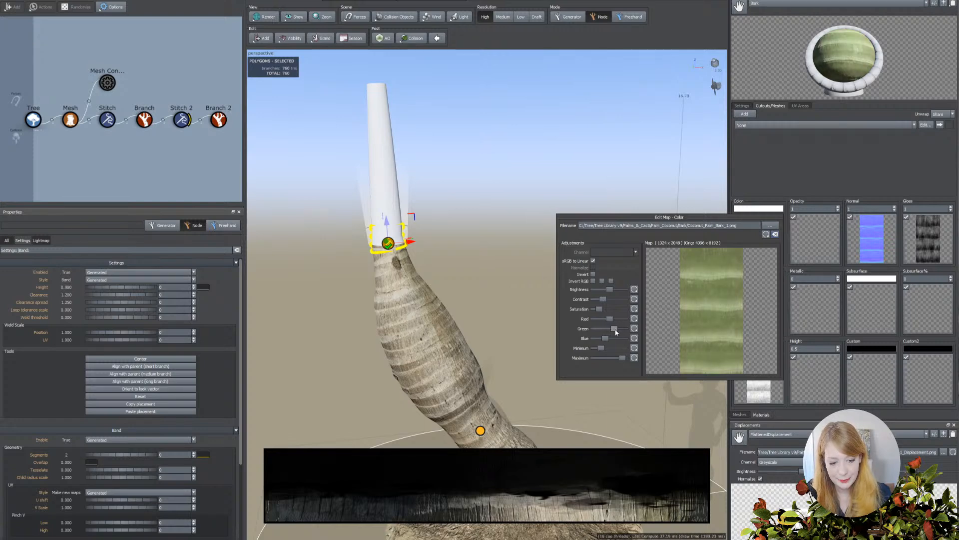
left_click(497, 154)
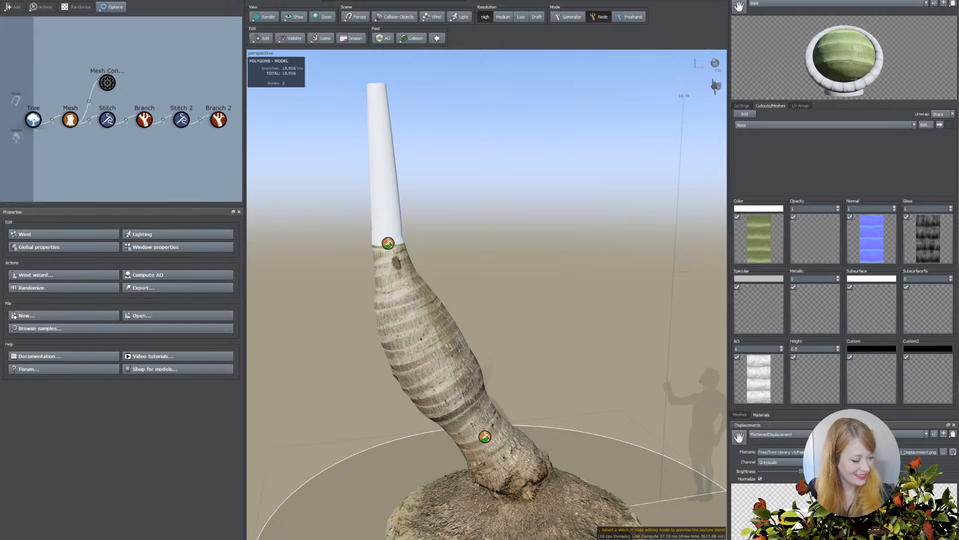
left_click_drag(740, 7, 383, 187)
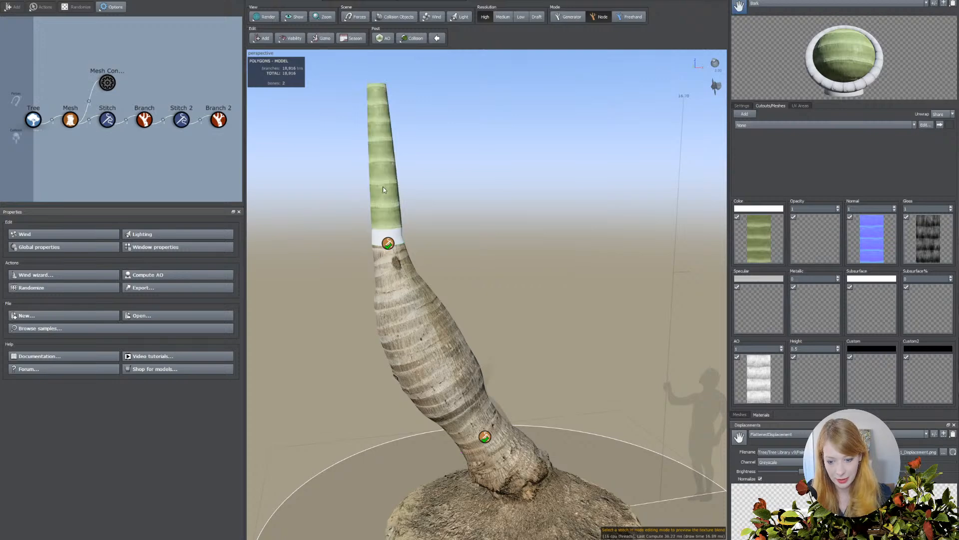
Bend the upper branch generator upward with a gravity of about -0.85 and shape its late spine noise amount profile.
left_click(392, 216)
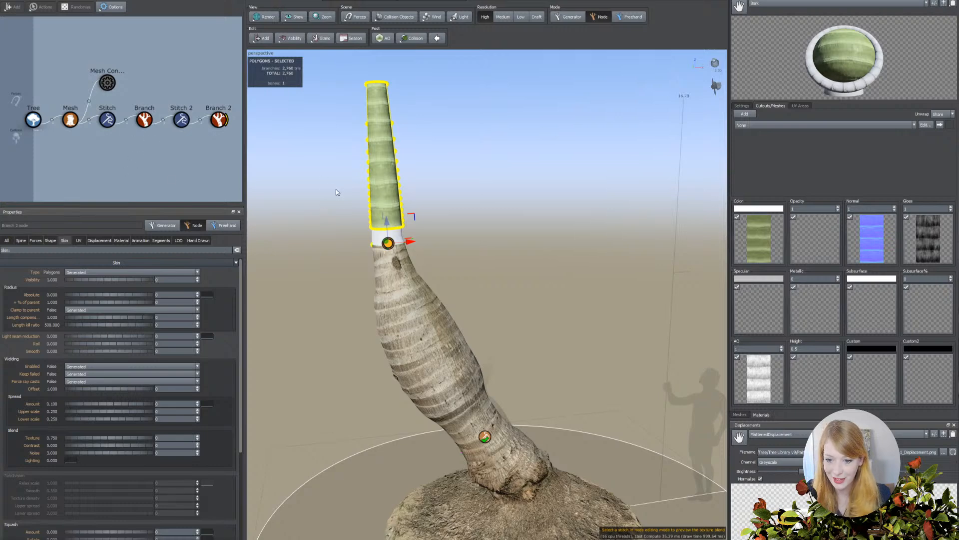
left_click(36, 241)
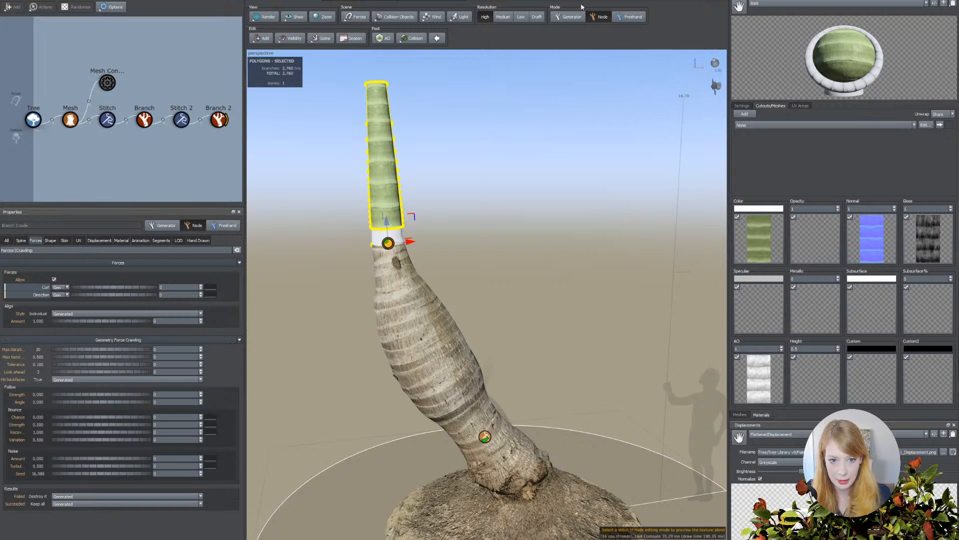
left_click(574, 18)
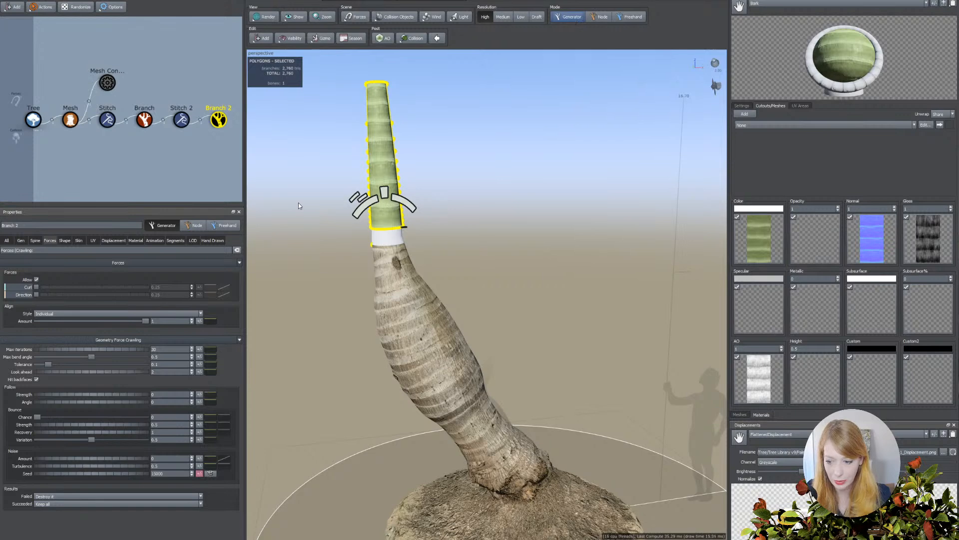
left_click(35, 240)
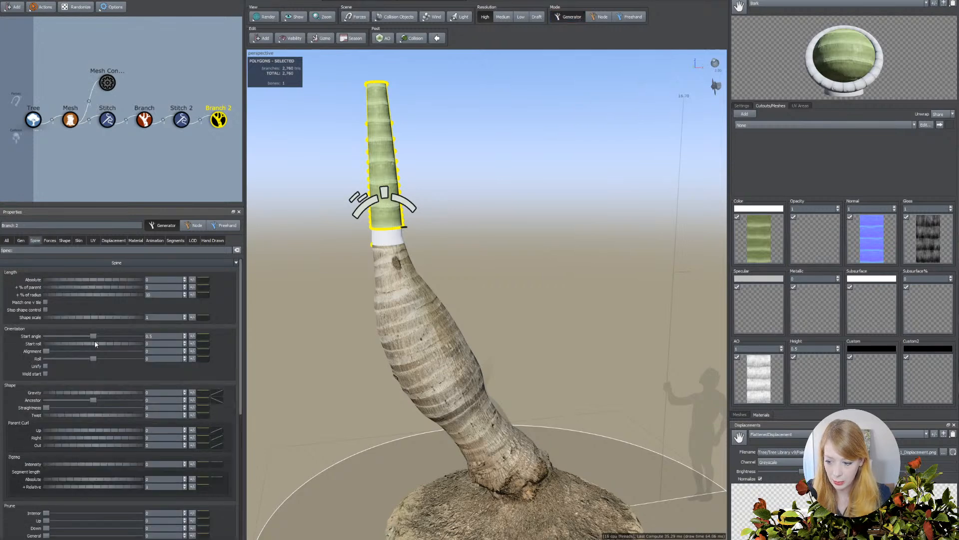
left_click_drag(80, 392, 48, 391)
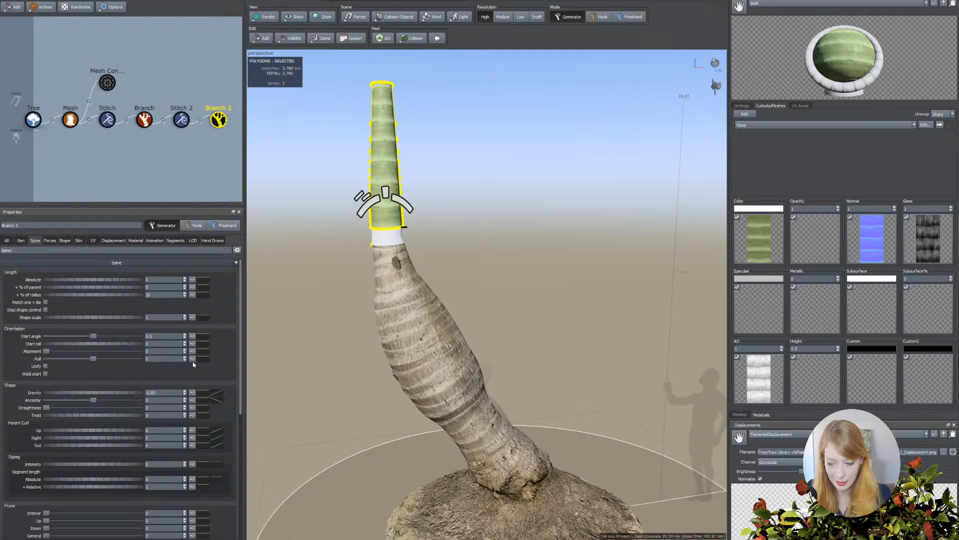
scroll(104, 417, "down", 5)
scroll(95, 444, "down", 1)
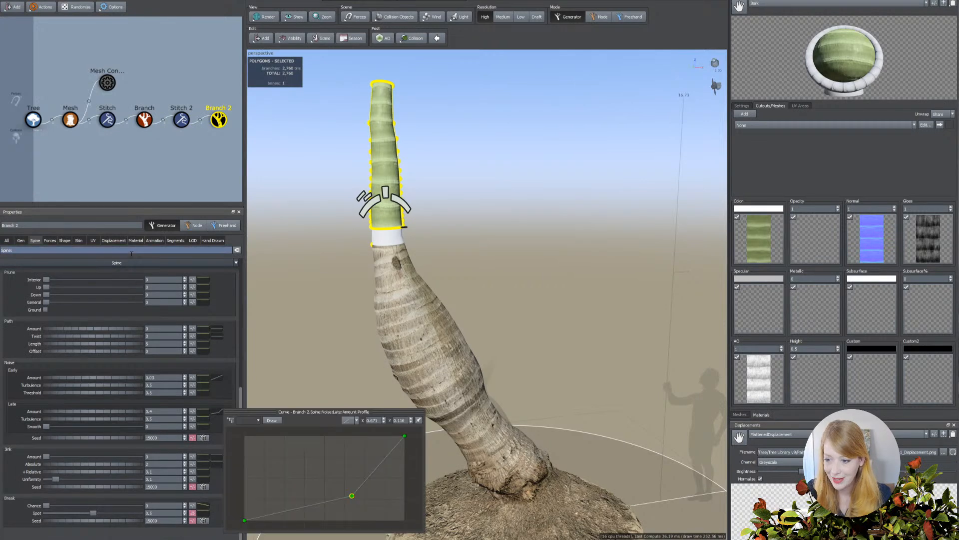
Reshape the upper branch's absolute length segment distribution curve with a steep early drop and a slightly raised end.
left_click(175, 240)
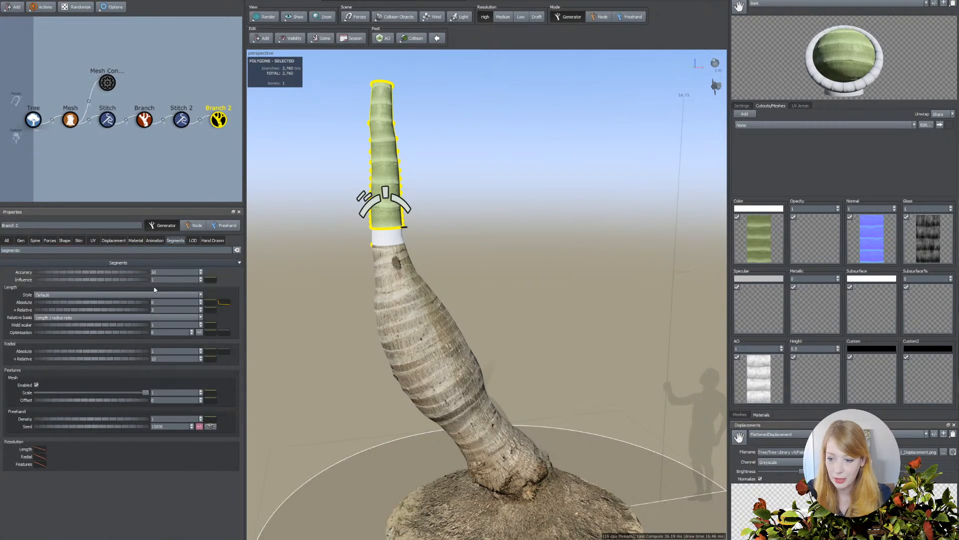
left_click(224, 303)
left_click_drag(265, 402, 295, 391)
left_click(346, 400)
left_click_drag(413, 413, 413, 393)
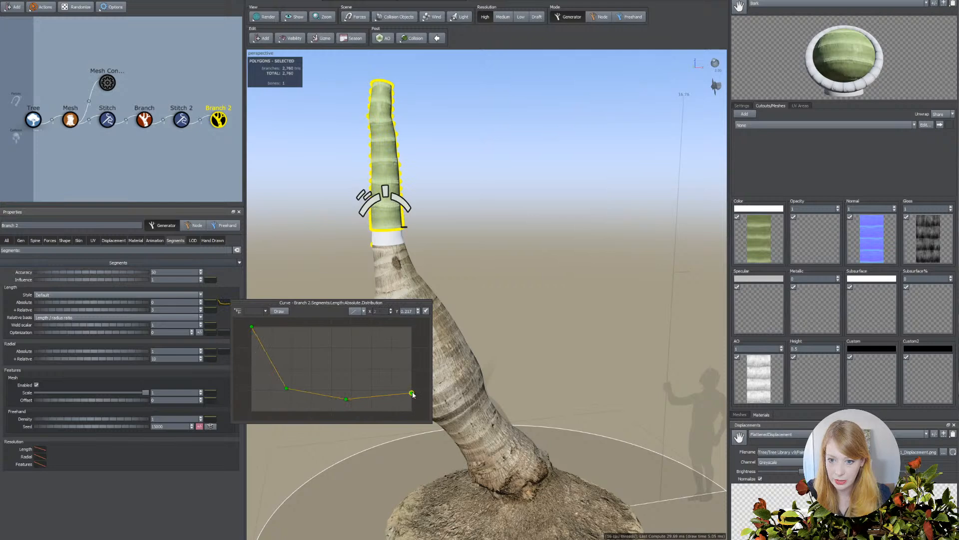
left_click(407, 358)
left_click_drag(406, 358, 429, 380)
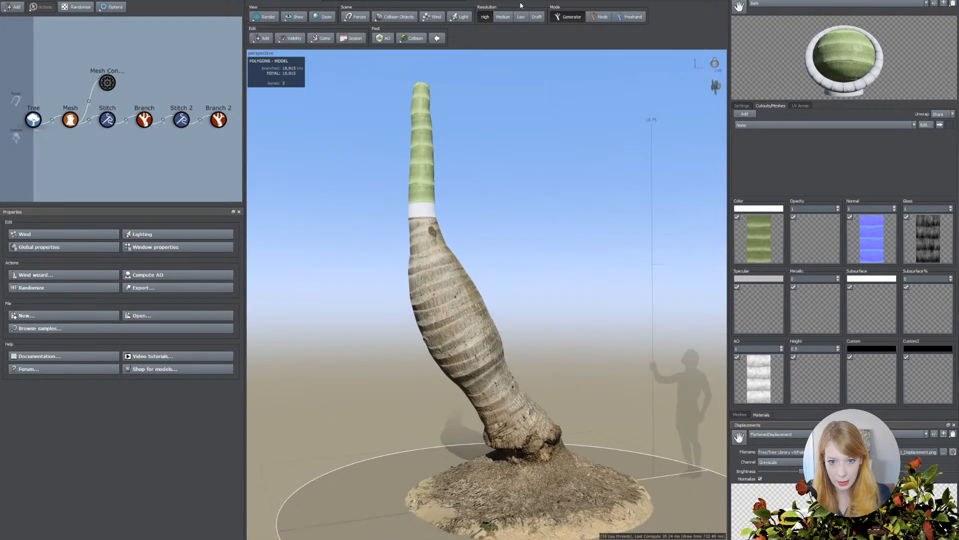
Compare the palm model at medium and low resolution, and return it to high resolution.
left_click(503, 16)
left_click(523, 17)
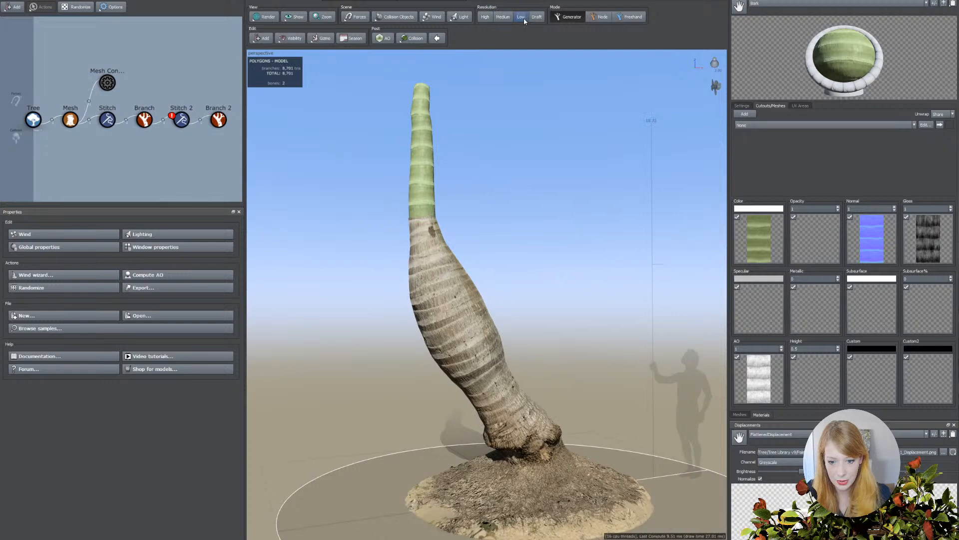
left_click(485, 16)
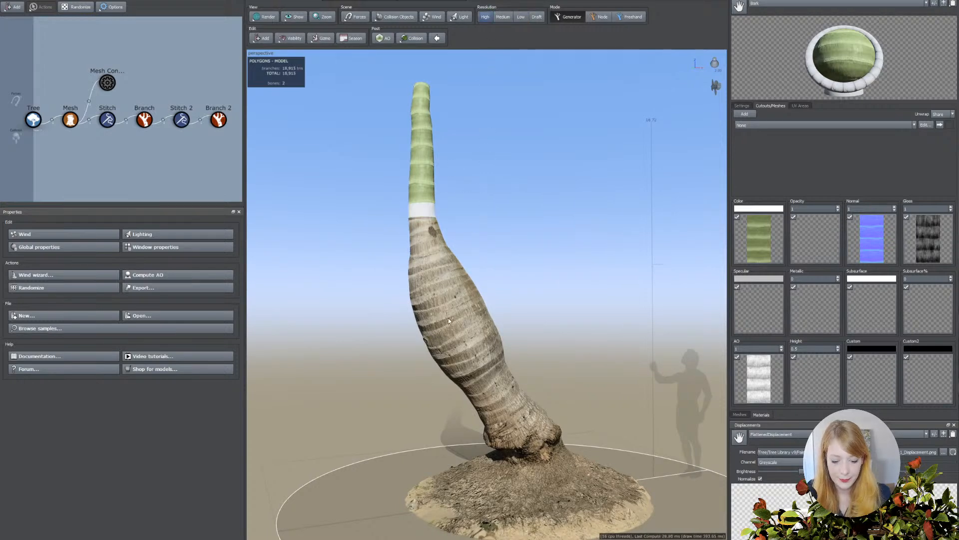
Select the upper stitch generator, adjust the scene light direction, and make its texture blend show Background & Blends.
left_click(422, 207)
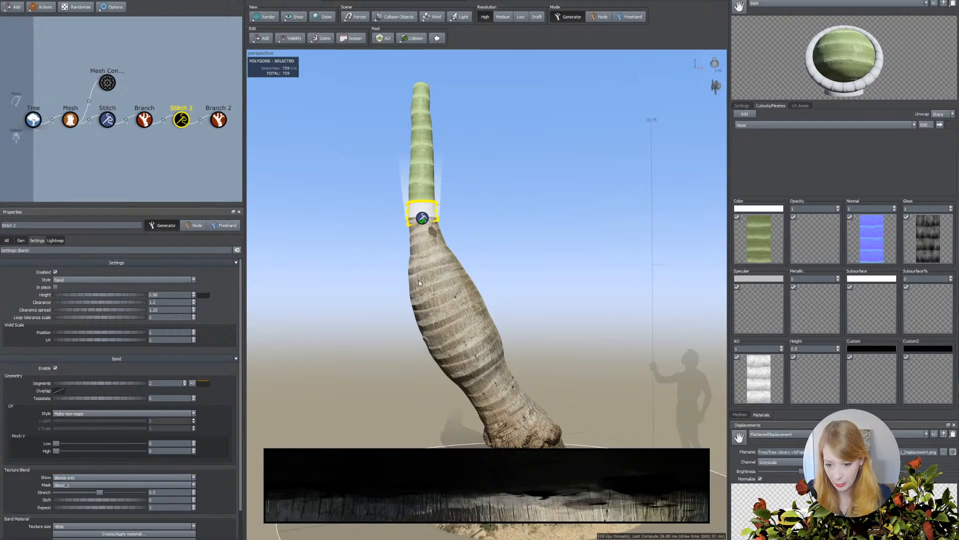
left_click(714, 62)
left_click_drag(716, 55, 724, 55)
left_click(428, 214)
scroll(472, 318, "up", 3)
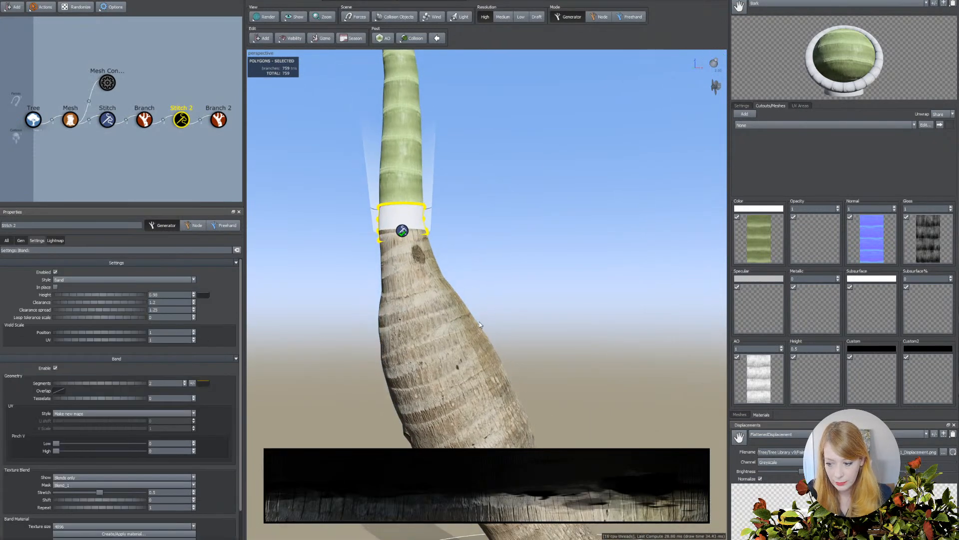
left_click(80, 477)
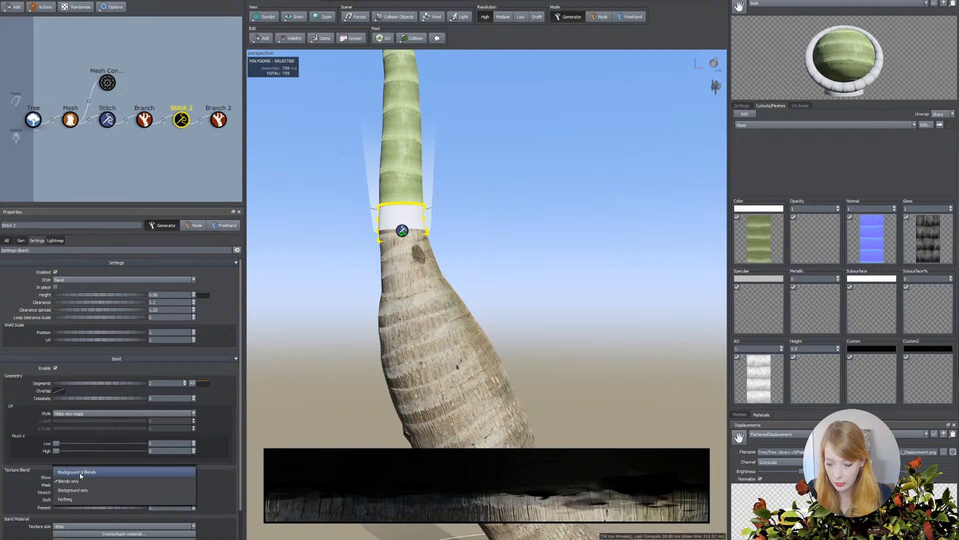
left_click(79, 472)
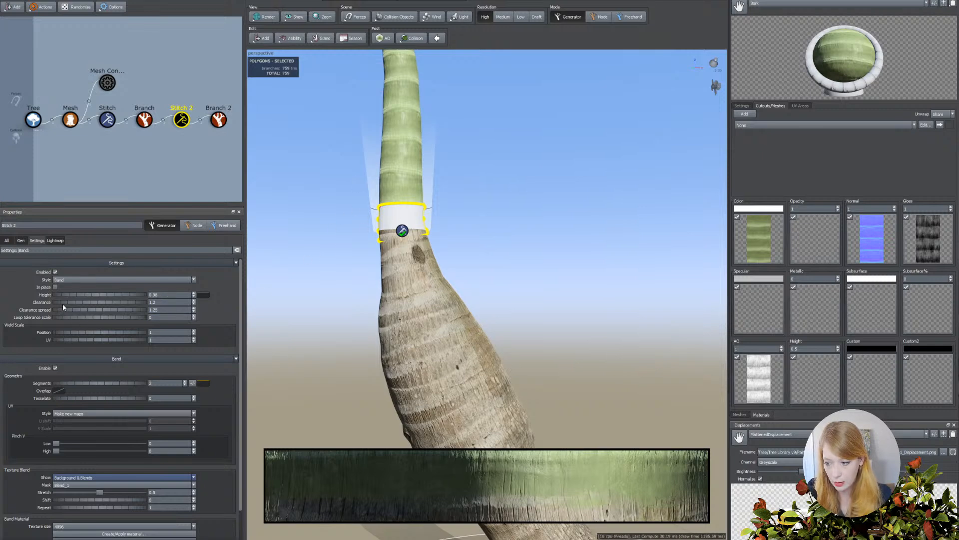
Set the upper stitch's clearance spread to about 1.46 and its height to about 0.74.
left_click_drag(65, 310, 95, 341)
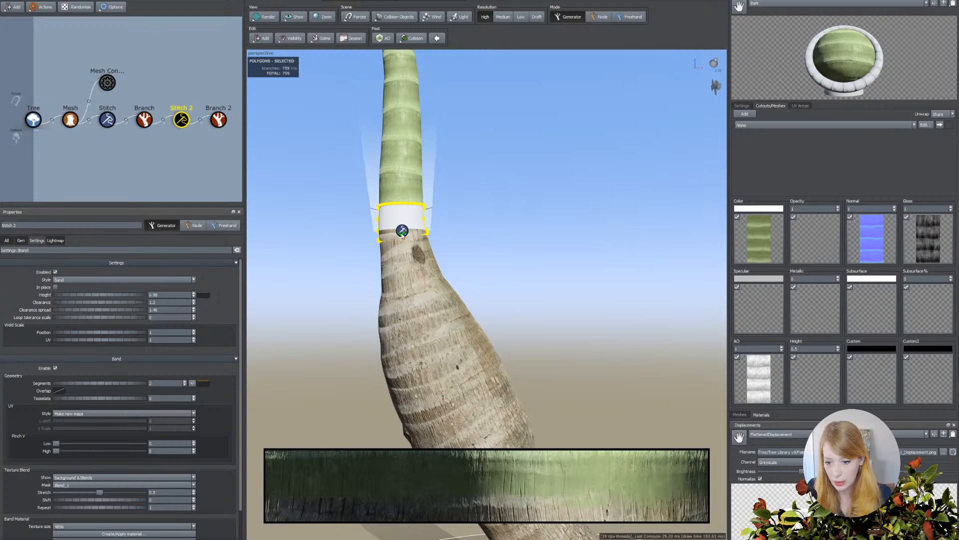
scroll(361, 320, "up", 3)
middle_click_drag(362, 320, 374, 338)
scroll(374, 338, "up", 3)
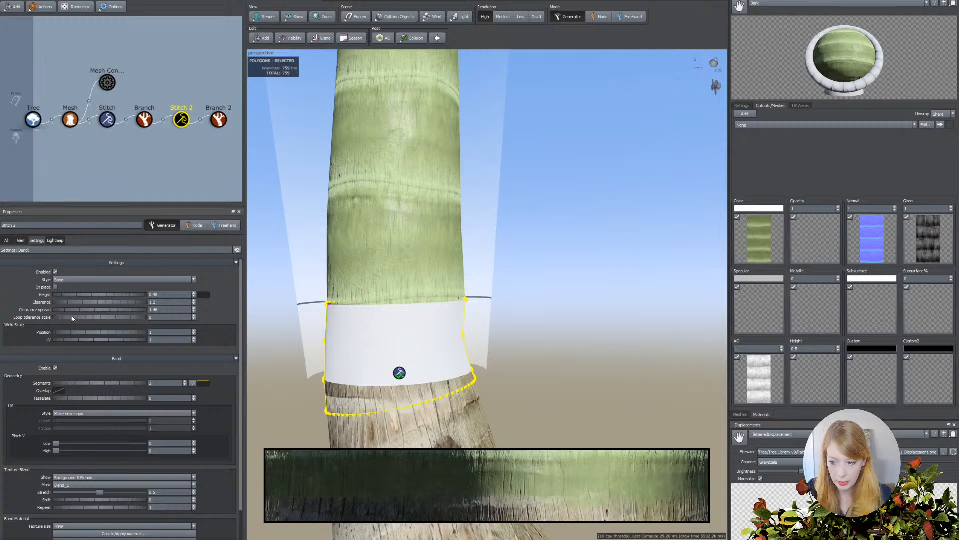
left_click_drag(58, 295, 110, 298)
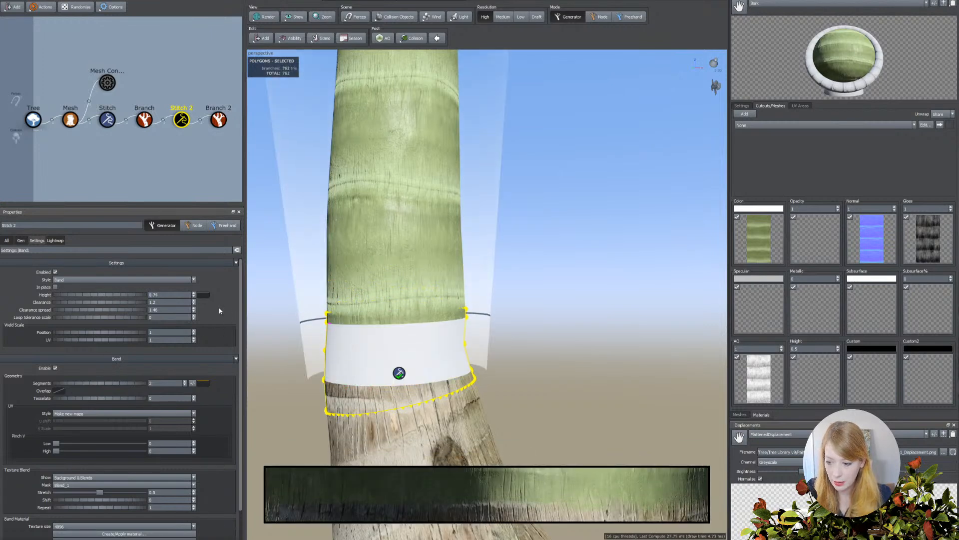
left_click_drag(71, 294, 68, 294)
Draw a slightly wavy height profile curve near the maximum for the upper stitch's blend region.
left_click(203, 295)
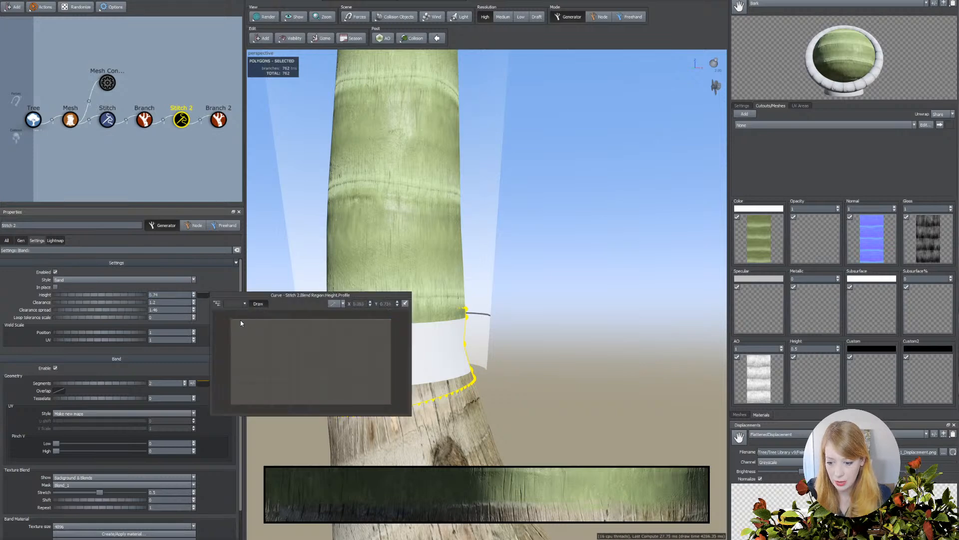
left_click_drag(241, 322, 285, 327)
left_click_drag(388, 323, 391, 320)
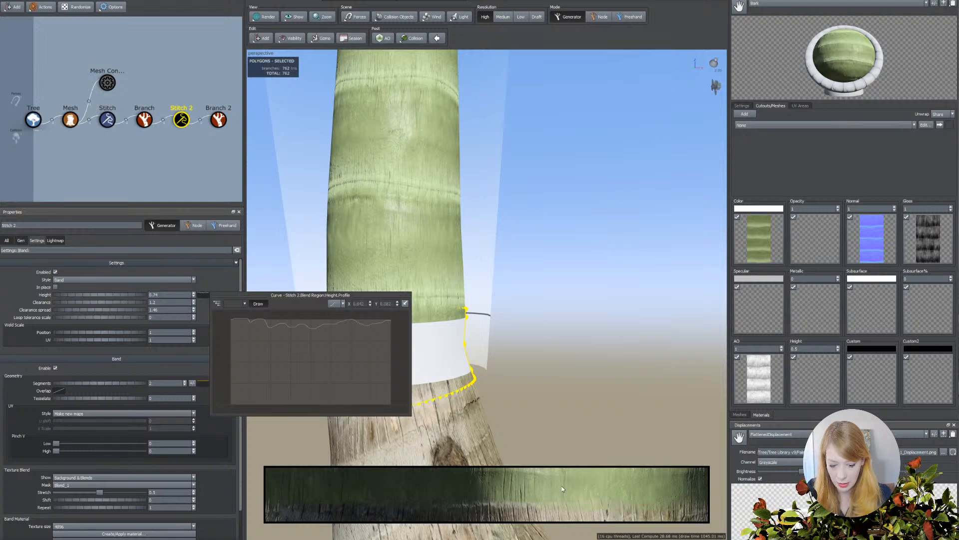
left_click(119, 351)
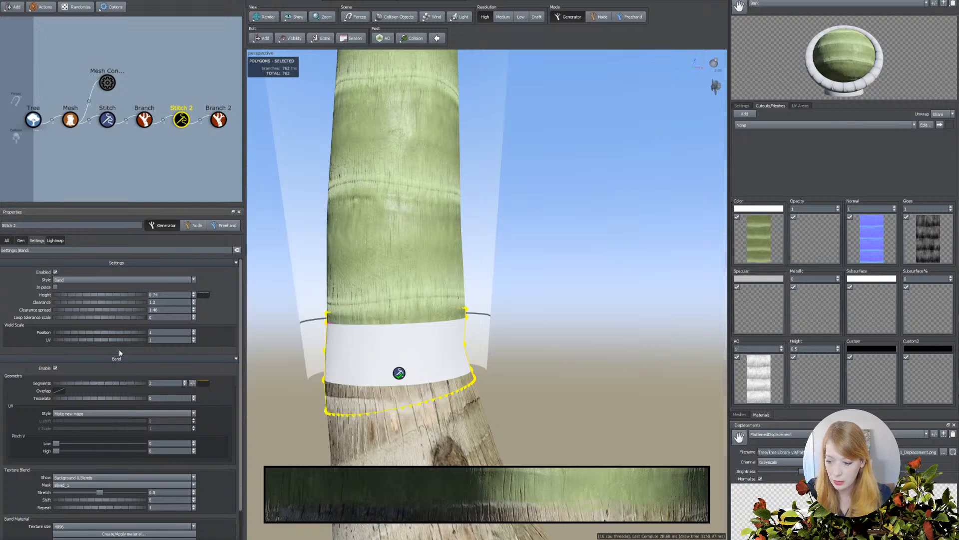
Set the stitch's texture blend mask to Palm_2, with a shift of about 0.18 and a stretch of about 0.68.
scroll(25, 422, "down", 3)
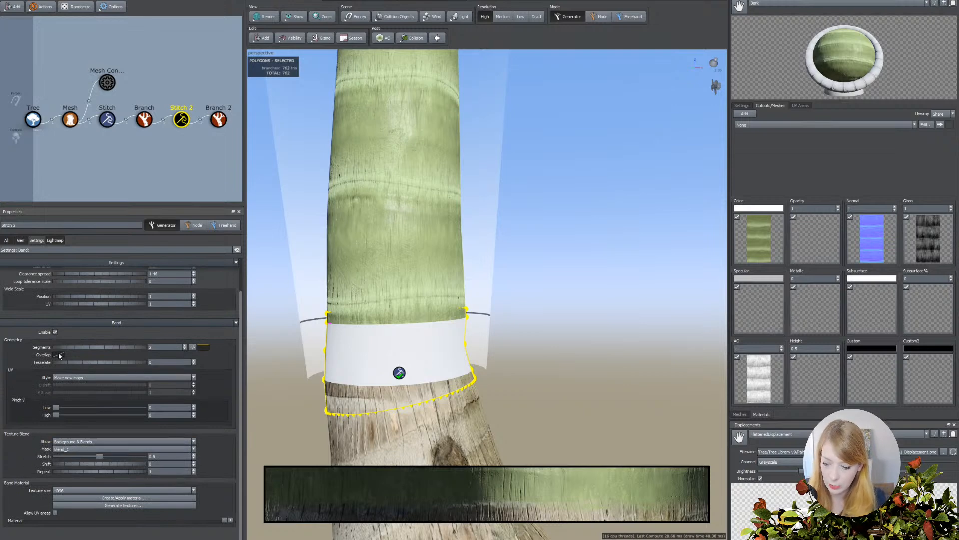
left_click(61, 450)
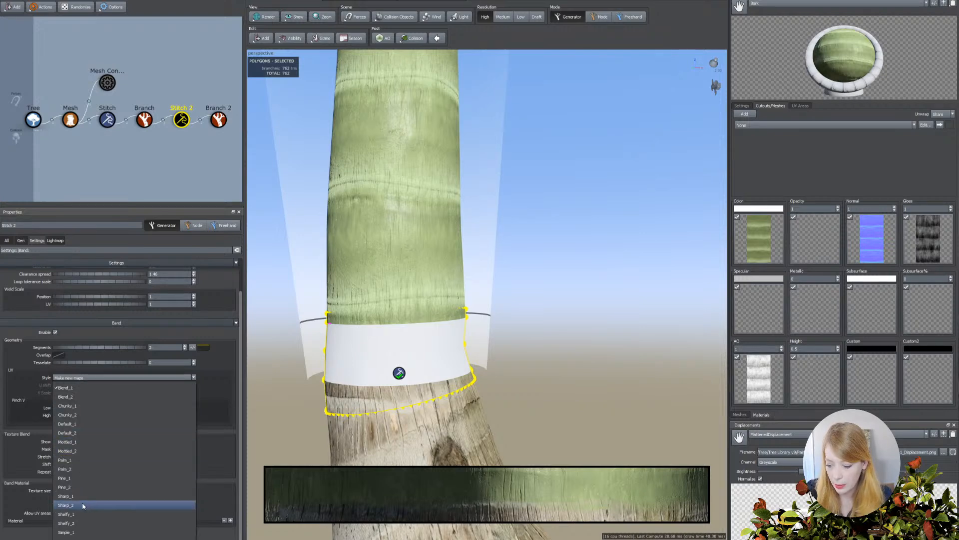
left_click(70, 470)
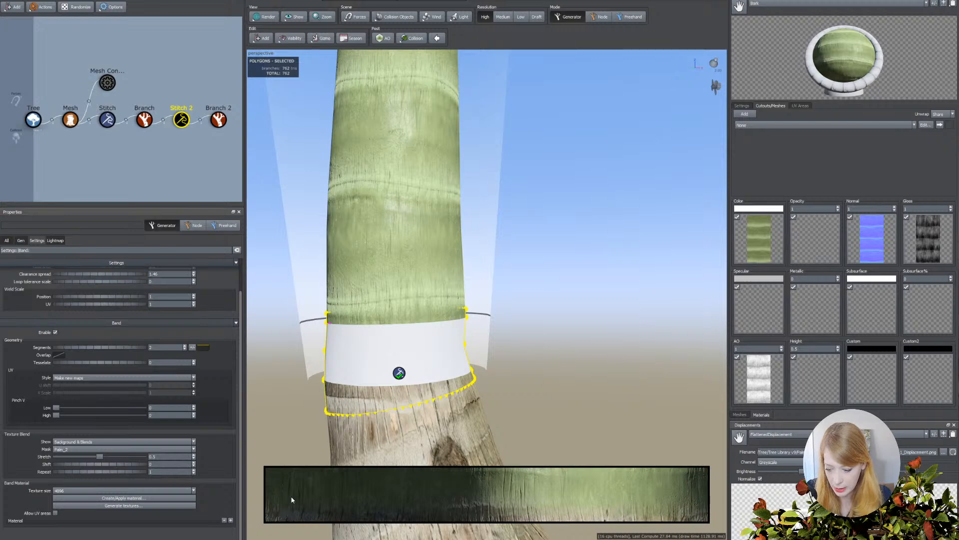
left_click_drag(104, 466, 109, 465)
left_click(116, 457)
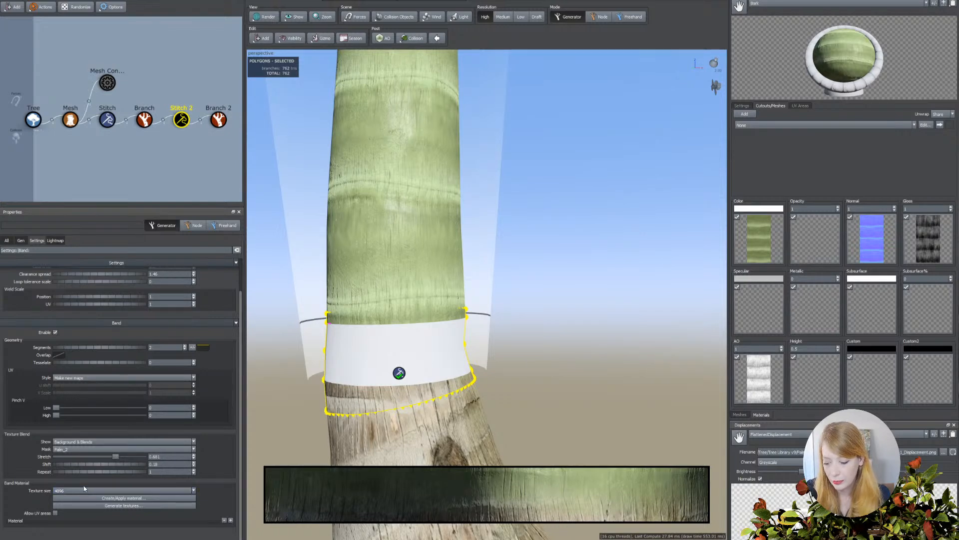
Create and apply the stitch's band material, saving its texture as Stitch_To_Green_Bark_3.png in the Converted_Bark folder.
left_click(119, 500)
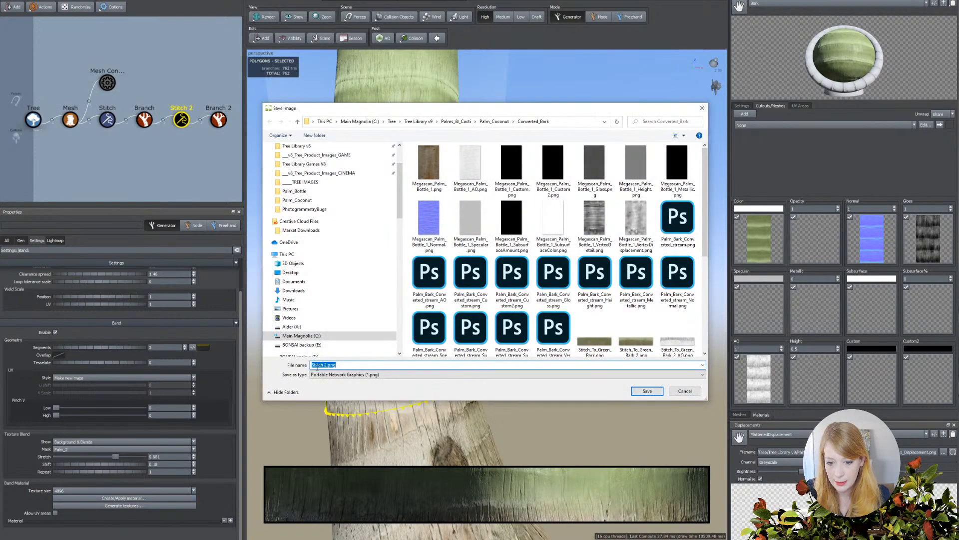
scroll(628, 312, "down", 3)
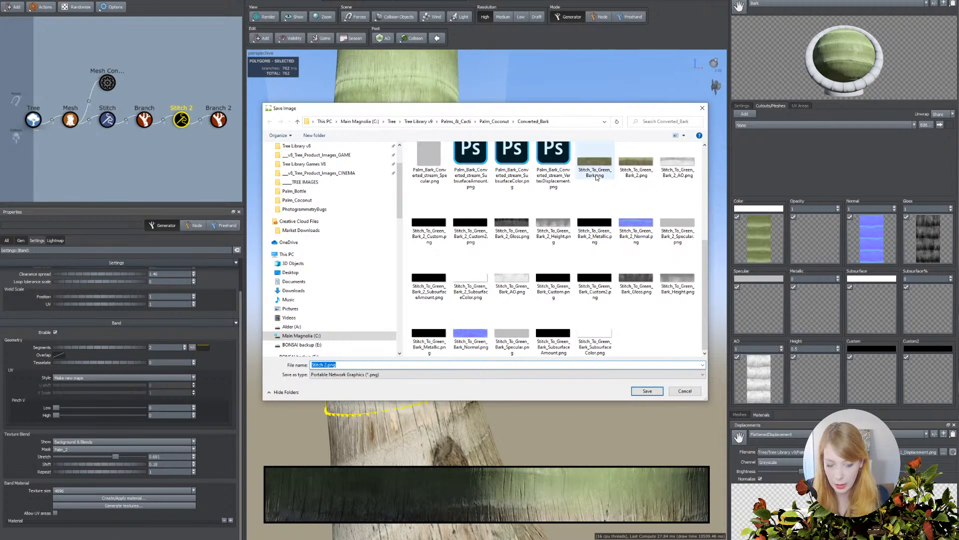
left_click(626, 172)
left_click(356, 364)
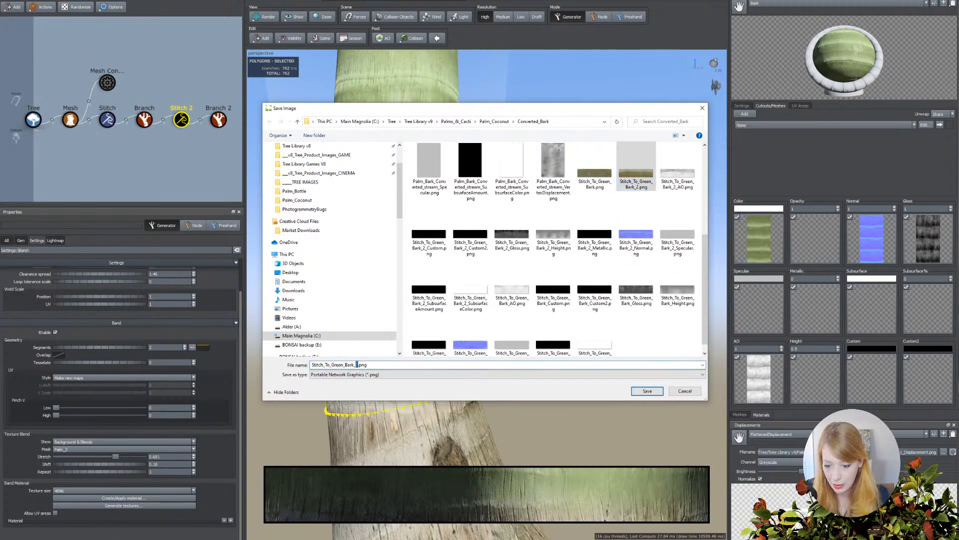
key("BackSpace")
type("3")
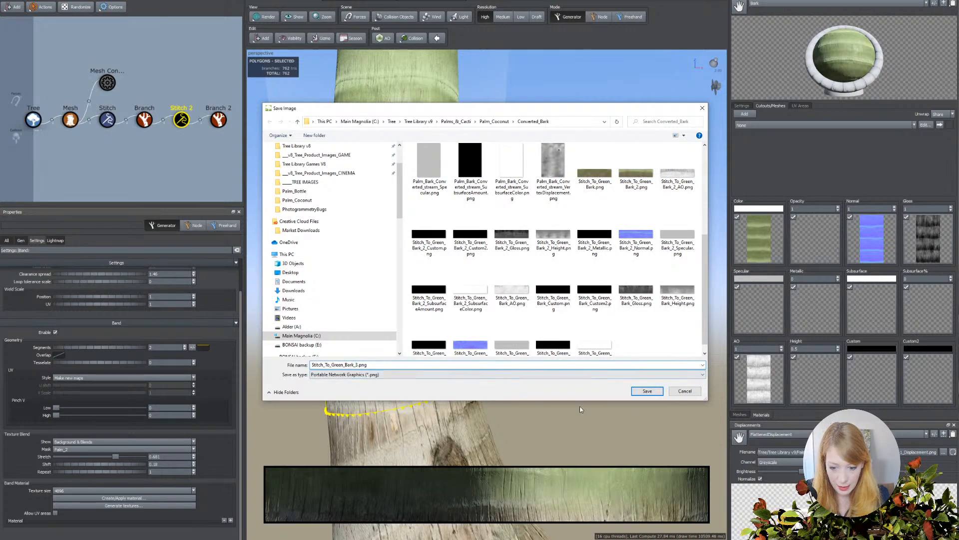
left_click(653, 391)
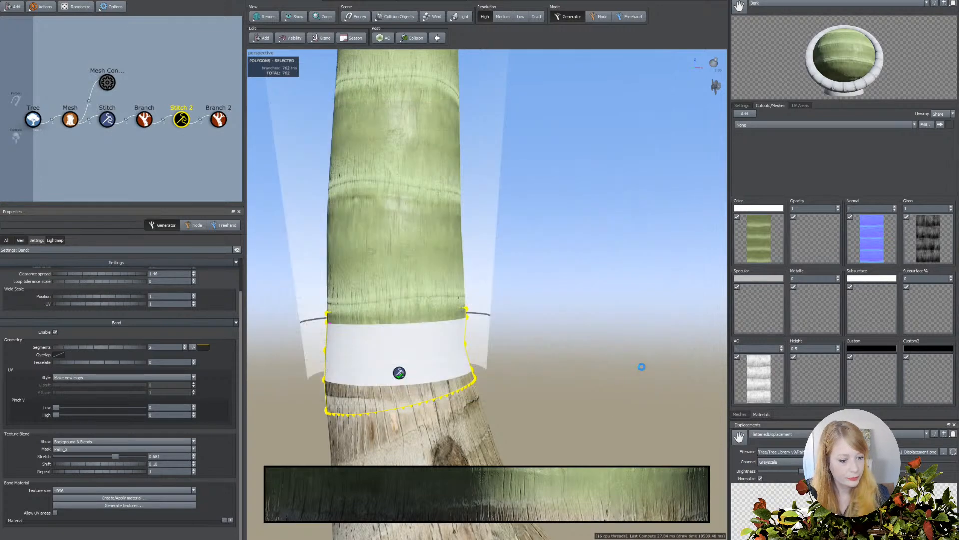
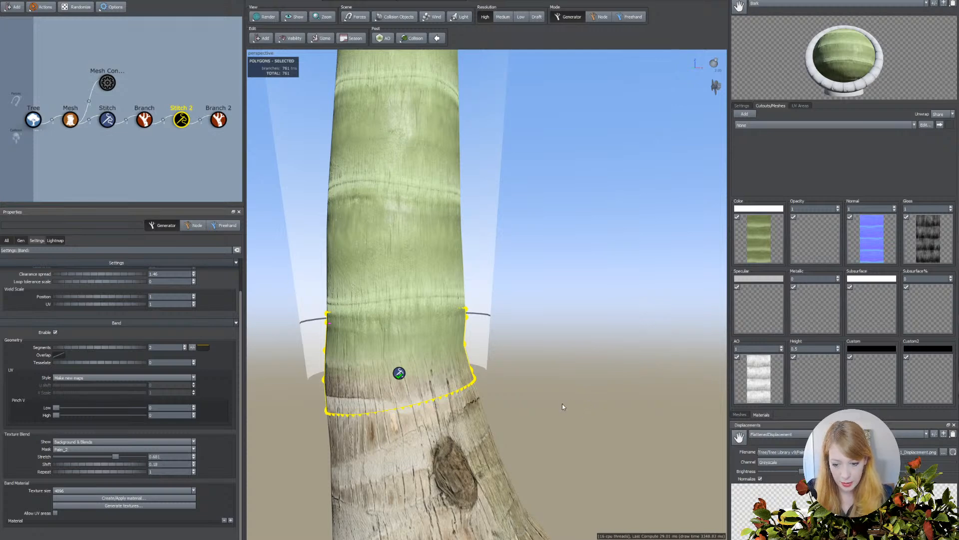
Examine the stitched transition between bark and crownshaft, and study the bottle palm reference photos in the browser.
scroll(531, 430, "down", 4)
left_click_drag(554, 414, 577, 399)
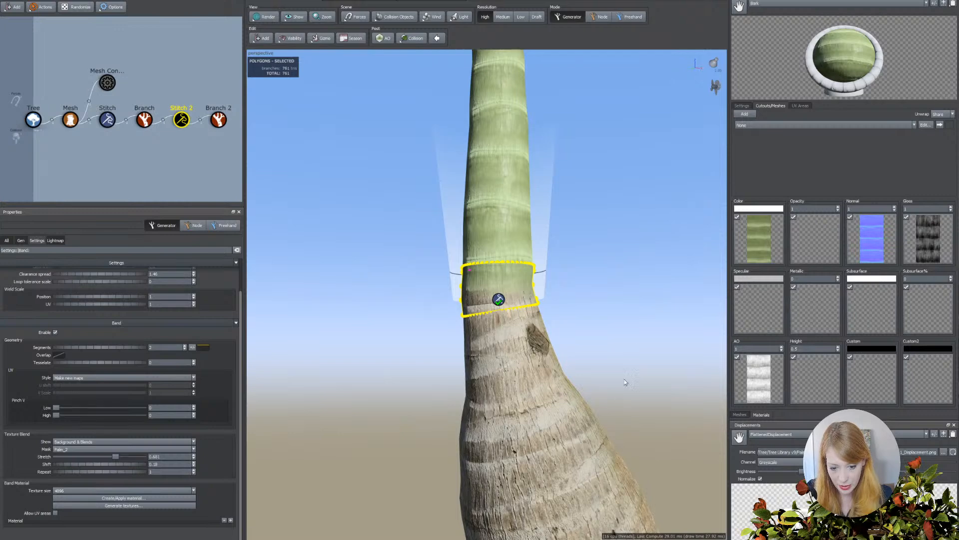
left_click(617, 293)
left_click_drag(417, 298, 406, 298)
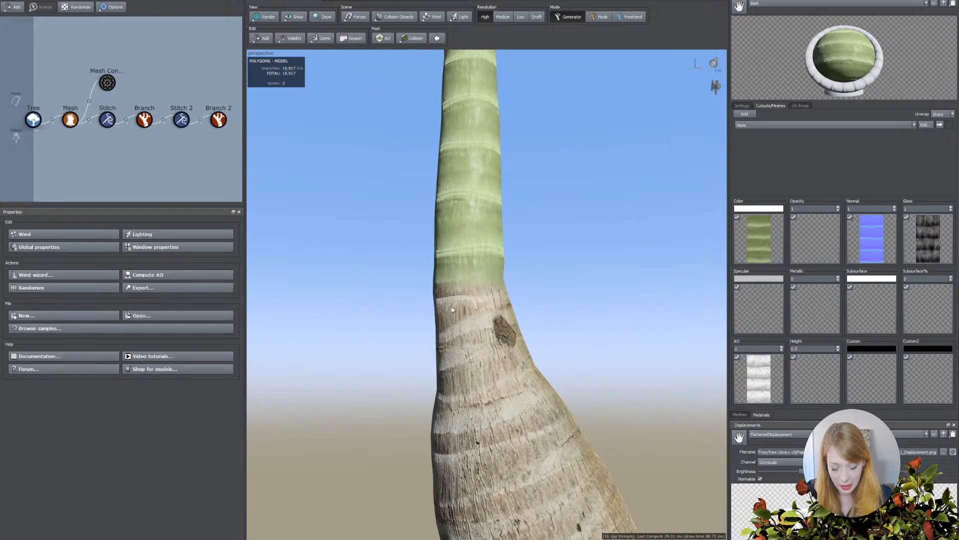
left_click(264, 538)
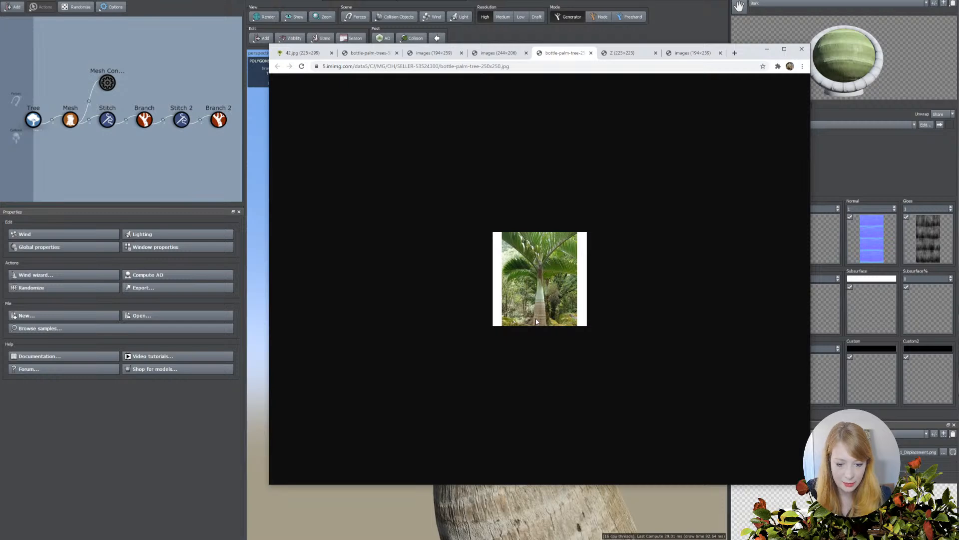
left_click(503, 54)
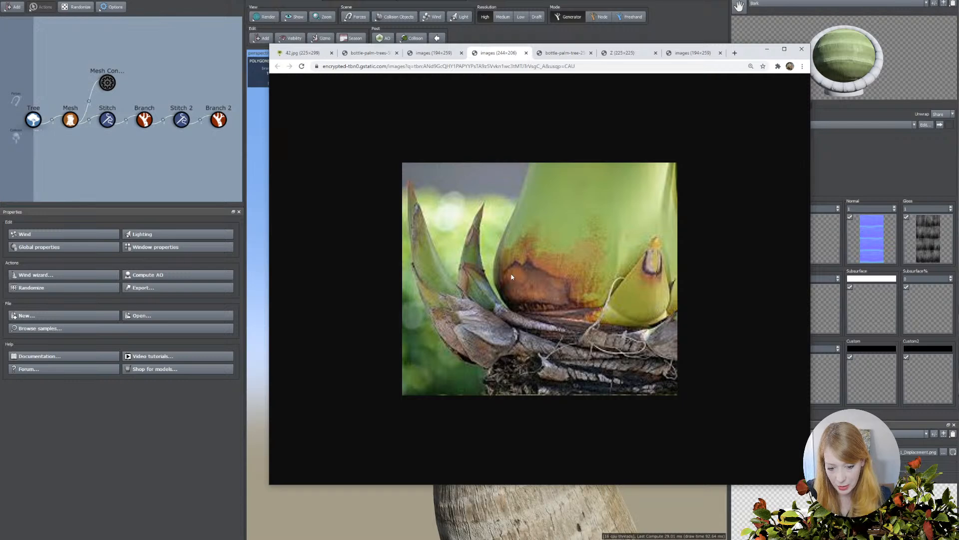
left_click(426, 54)
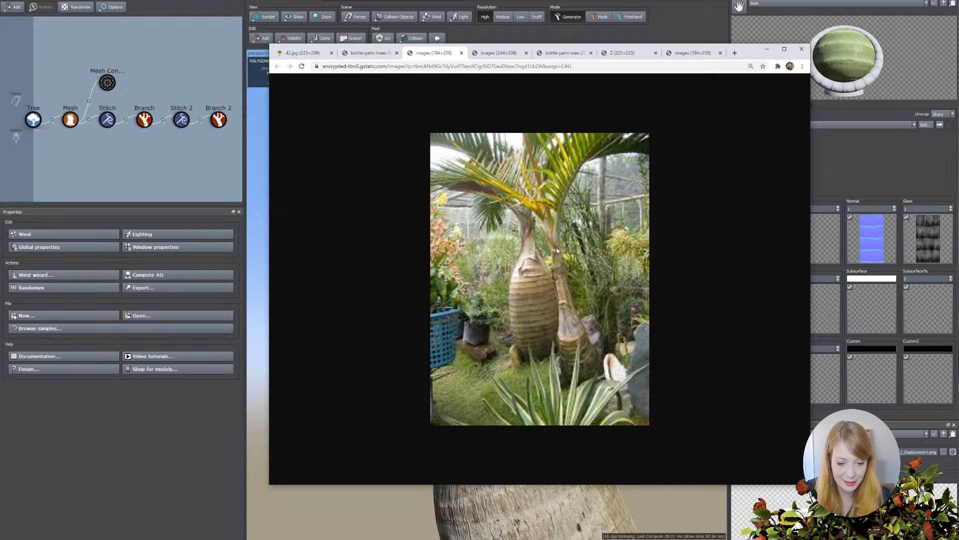
left_click(204, 175)
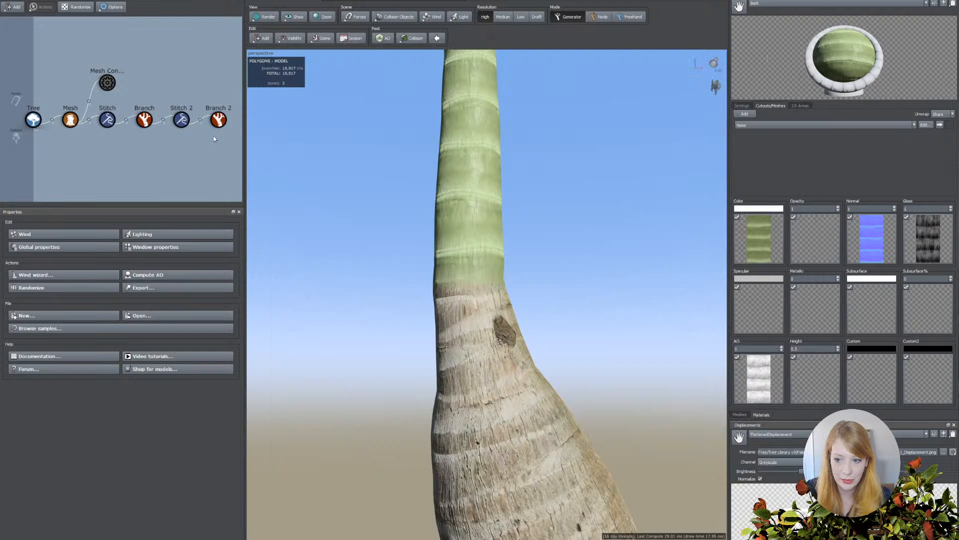
Add a Cap generator to Branch 2 to close the top of the green crownshaft.
left_click(223, 122)
scroll(431, 197, "down", 5)
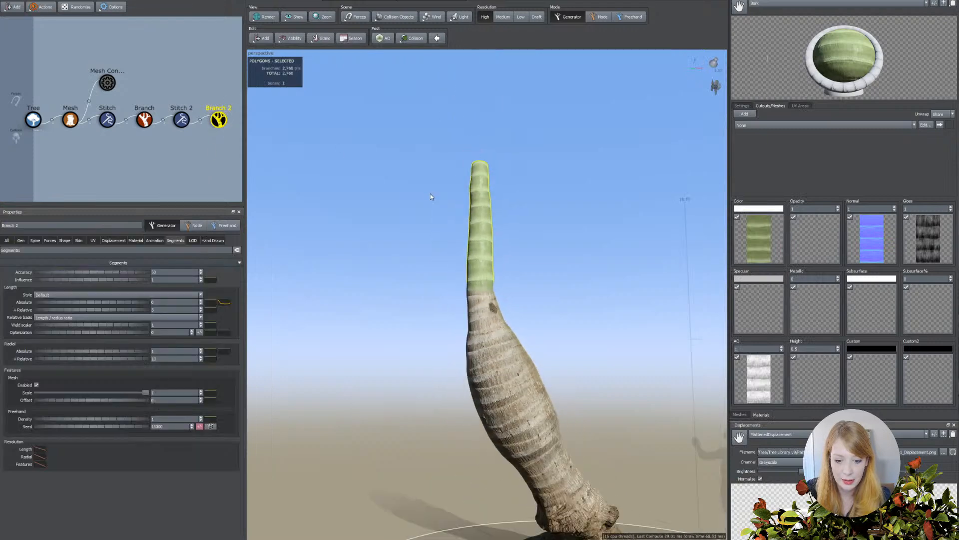
left_click(261, 38)
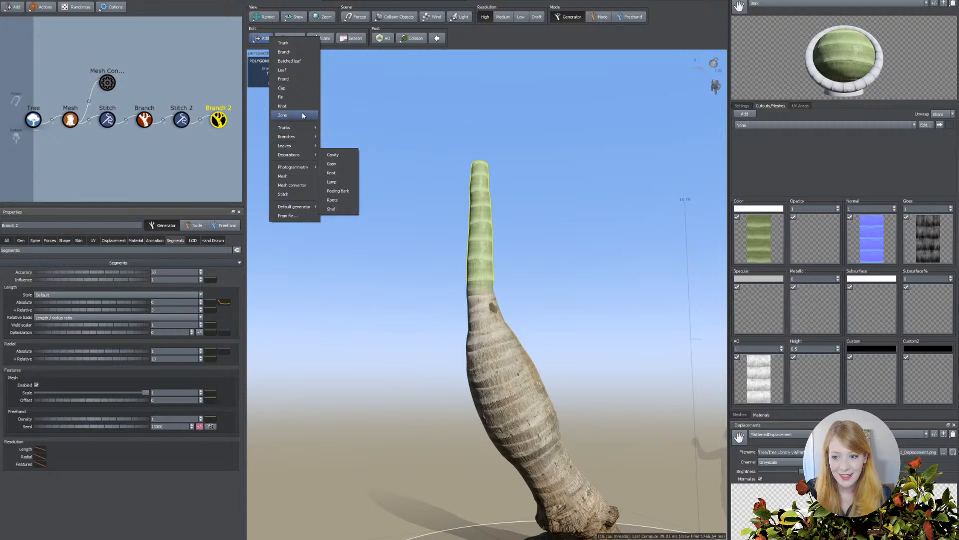
left_click(294, 90)
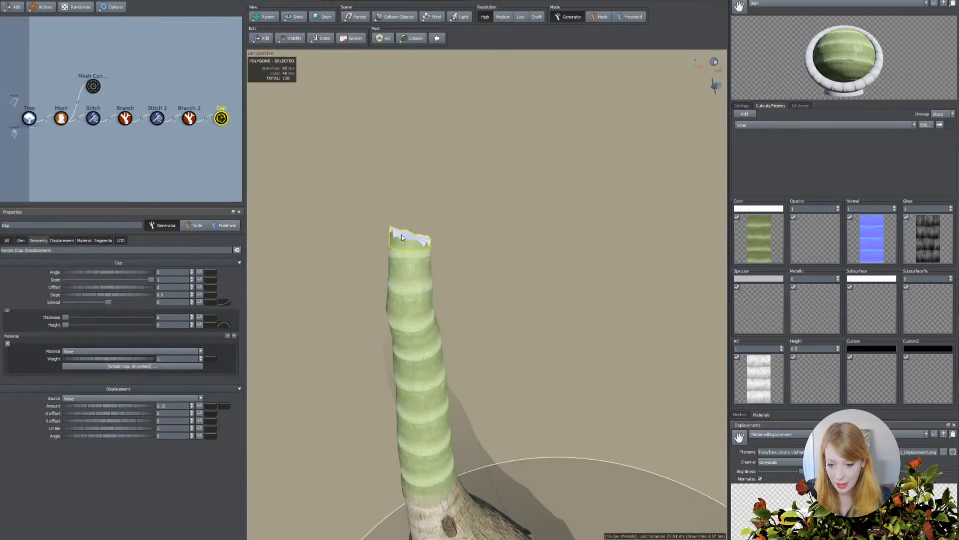
Add a Big branch generator to Branch 2 so that branches grow from the green crownshaft.
left_click(189, 118)
left_click(260, 38)
mouse_move(283, 130)
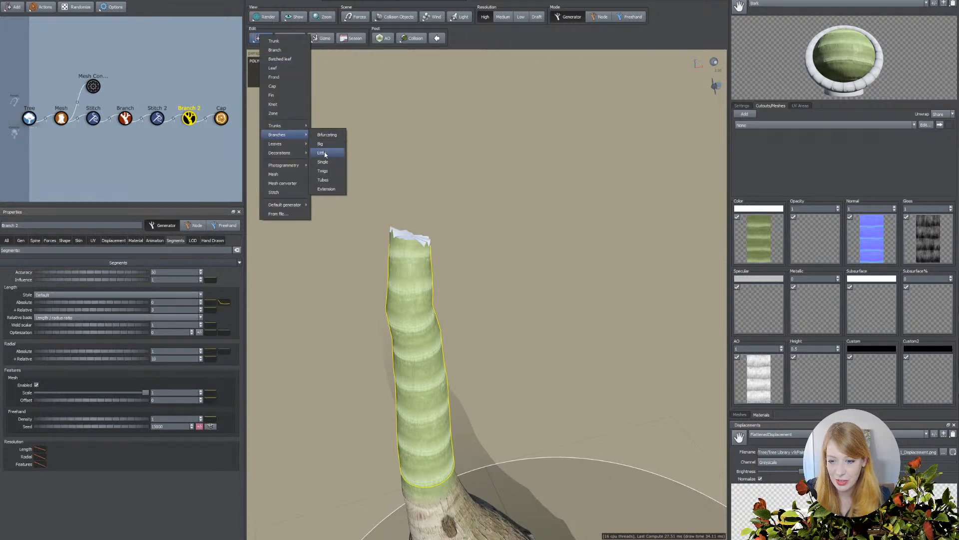
left_click(321, 144)
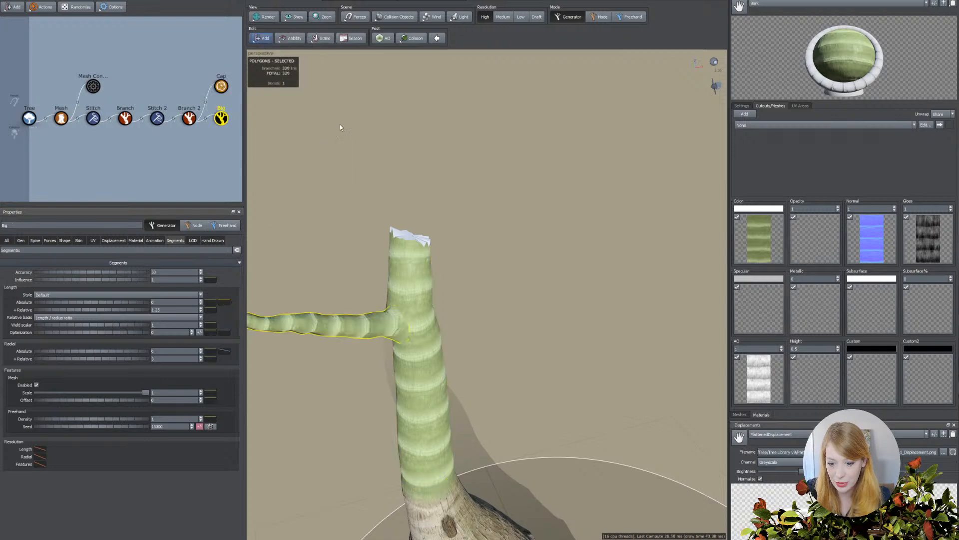
scroll(372, 331, "down", 1)
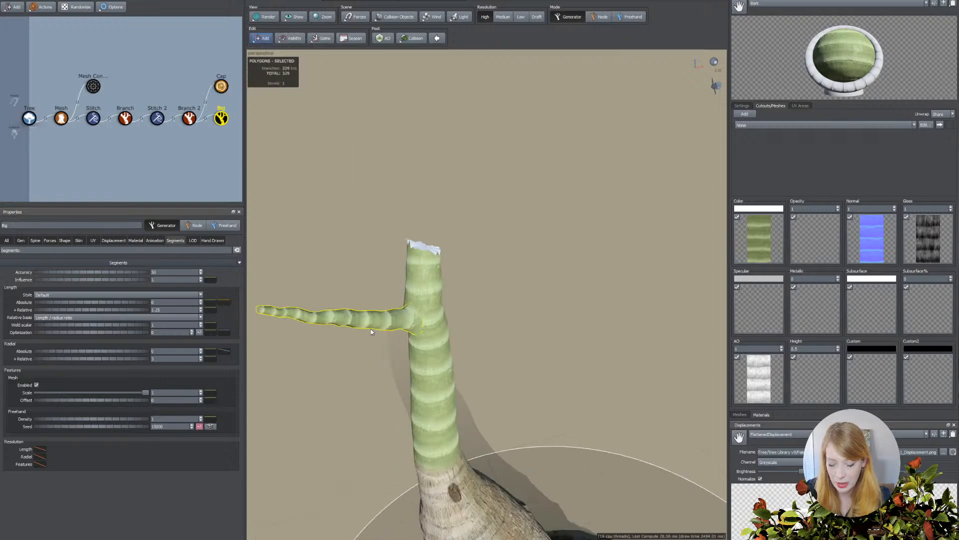
left_click_drag(391, 328, 435, 332)
scroll(438, 335, "down", 1)
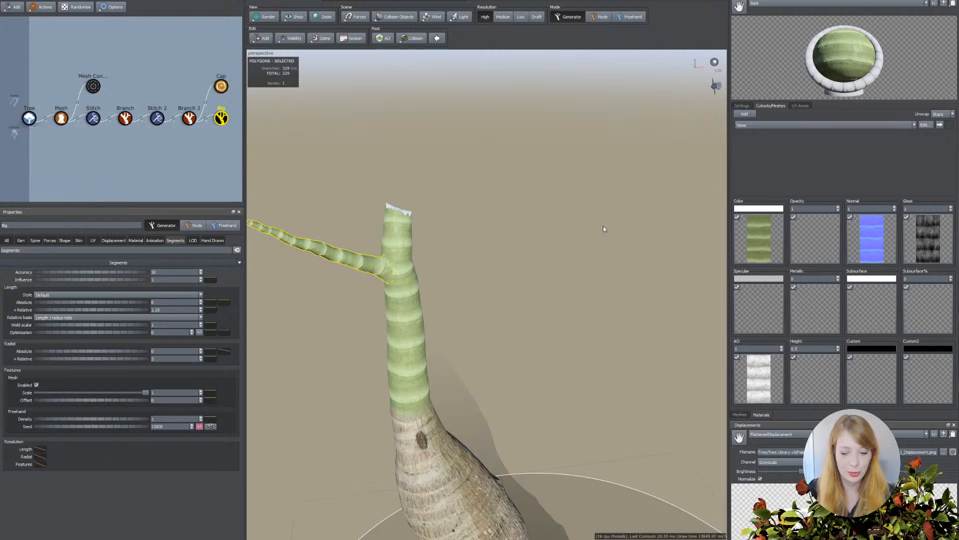
scroll(442, 261, "down", 5)
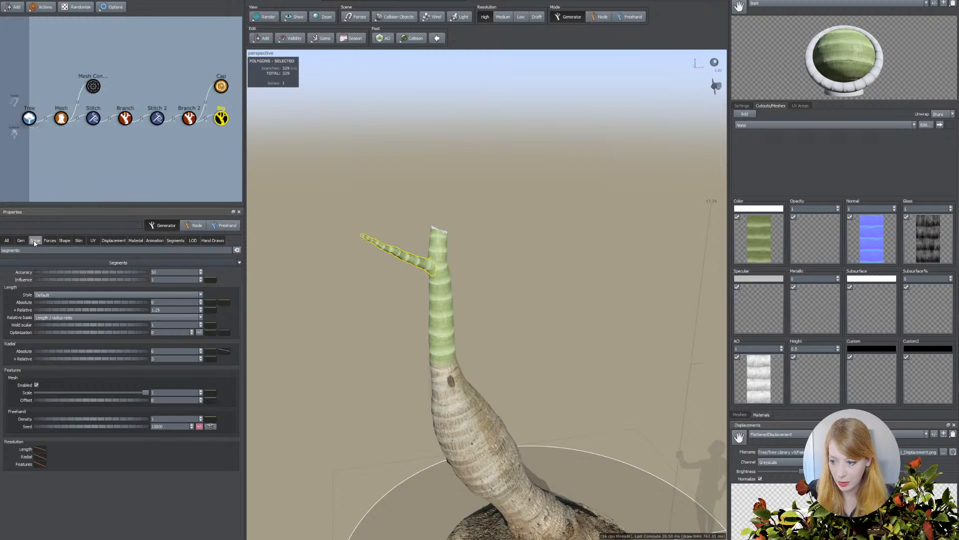
Raise the Big branches' generation frequency to about 5.57 and their first boundary so they grow only near the crownshaft's top.
left_click(35, 241)
left_click(21, 240)
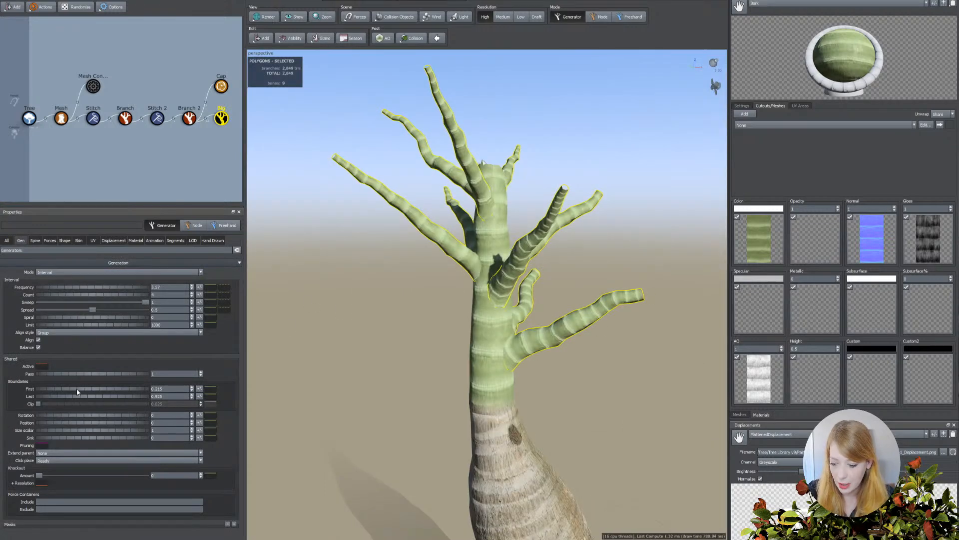
left_click_drag(78, 392, 96, 392)
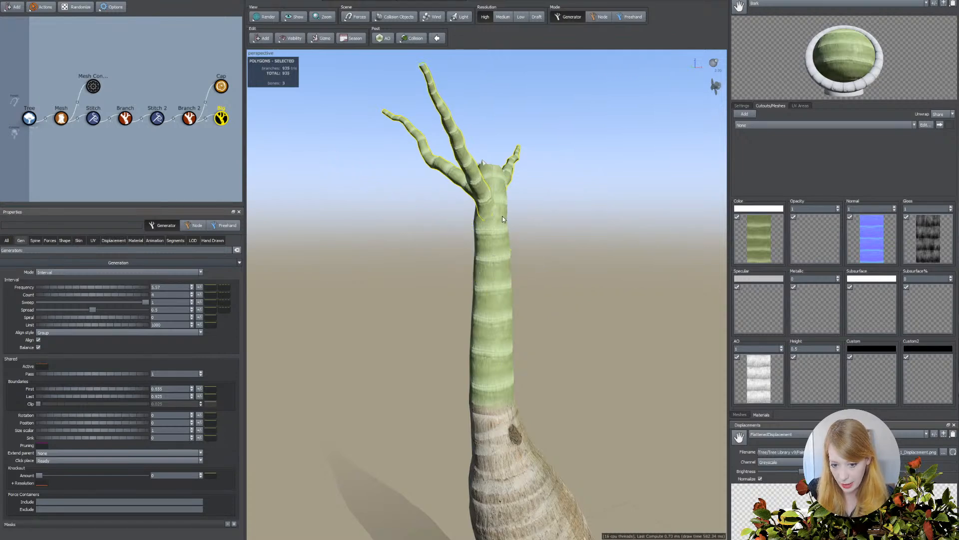
scroll(486, 290, "down", 6)
left_click_drag(475, 381, 445, 360)
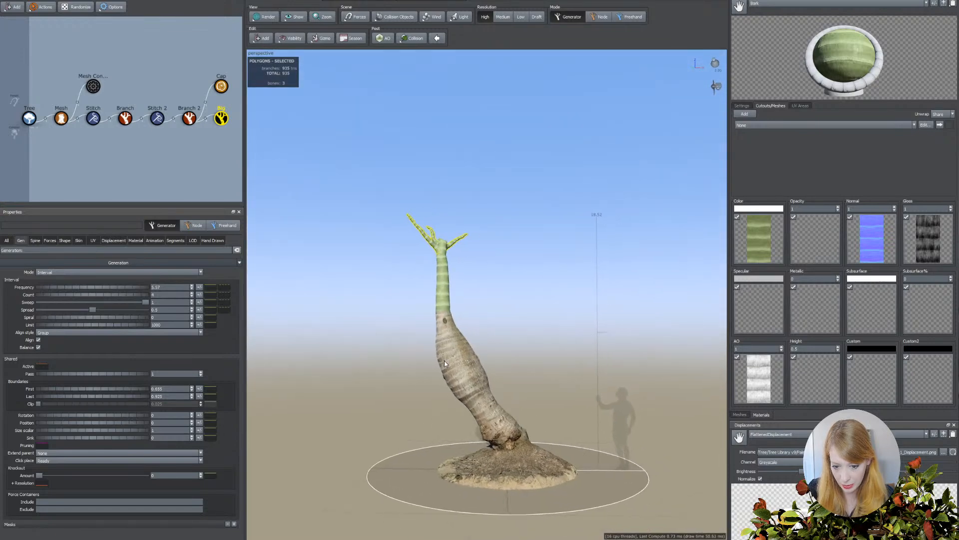
Shorten the green crownshaft (Branch 2) by reducing its spine length as % of radius to about 6.2.
left_click(438, 276)
left_click(35, 241)
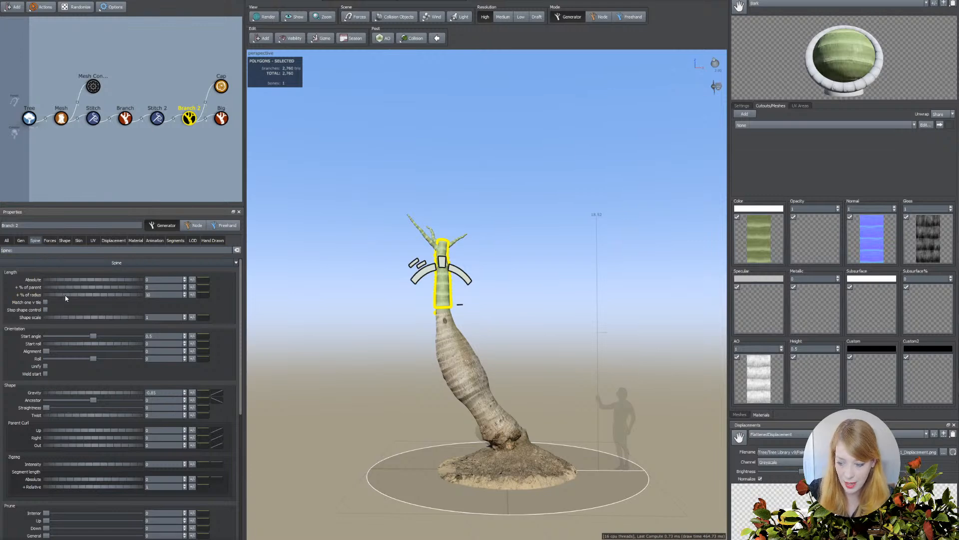
left_click(150, 295)
key("Return")
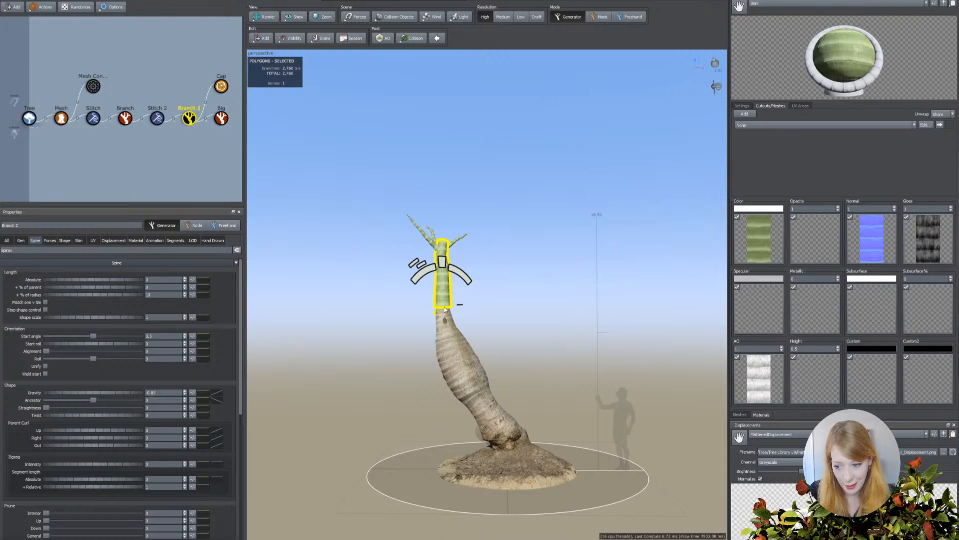
left_click(155, 294)
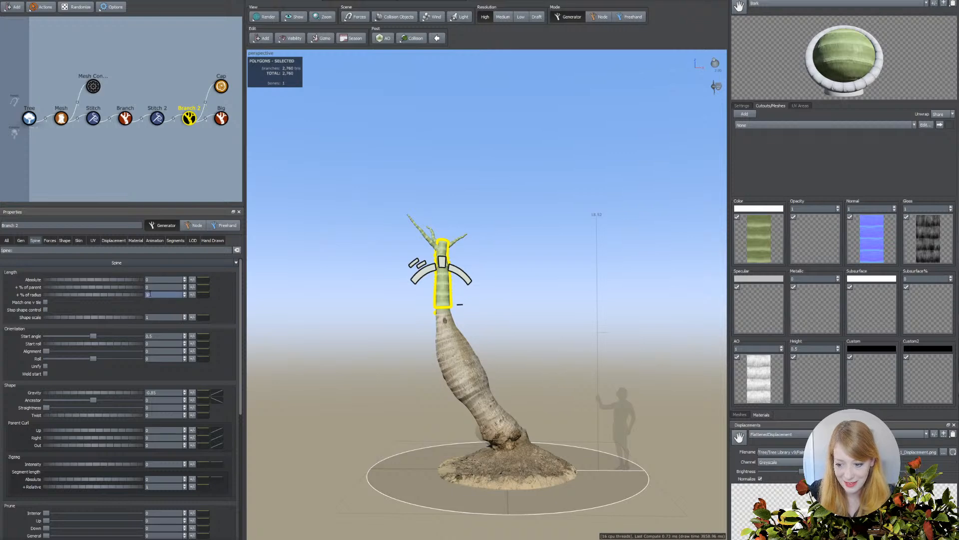
left_click_drag(137, 294, 20, 294)
left_click_drag(128, 296, 125, 294)
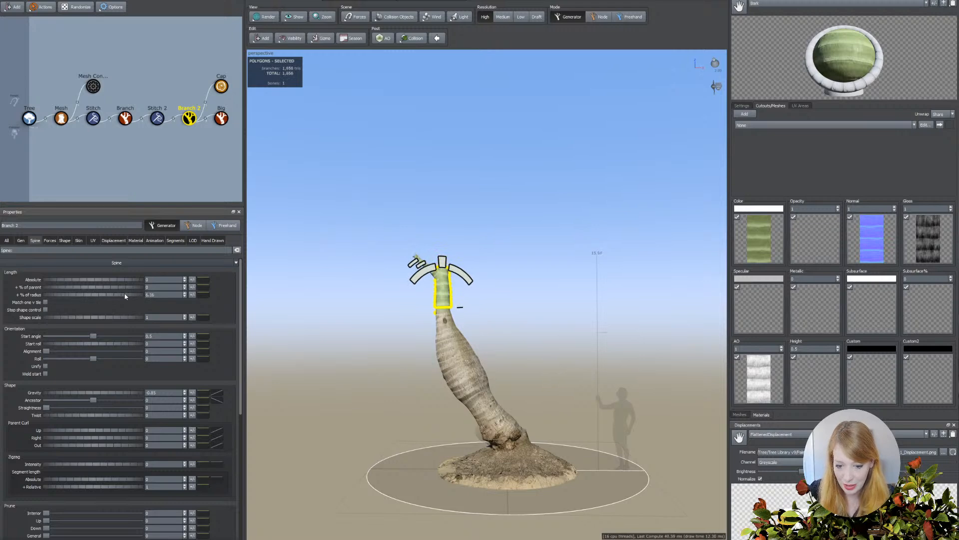
scroll(408, 322, "up", 5)
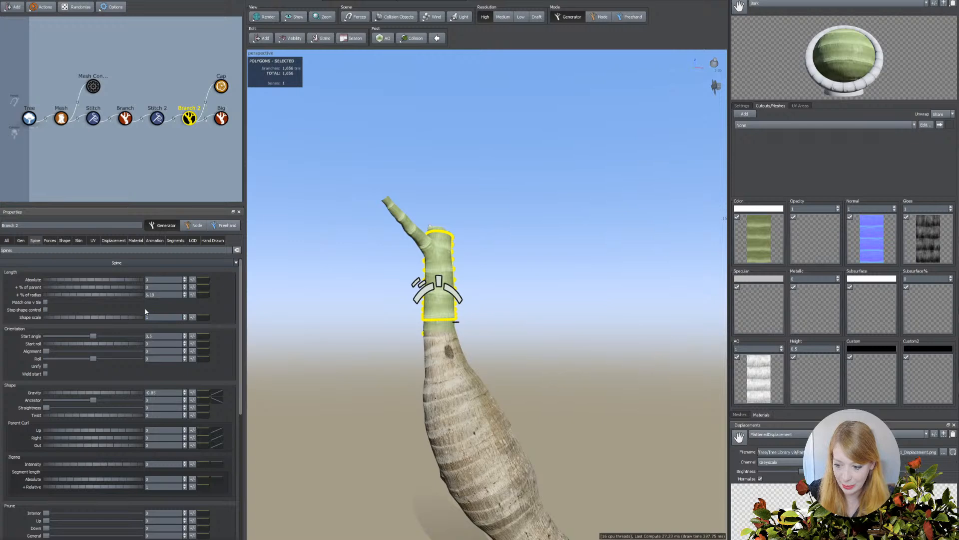
Examine the Big branches' generation settings and how they attach to the shortened crownshaft.
left_click(425, 254)
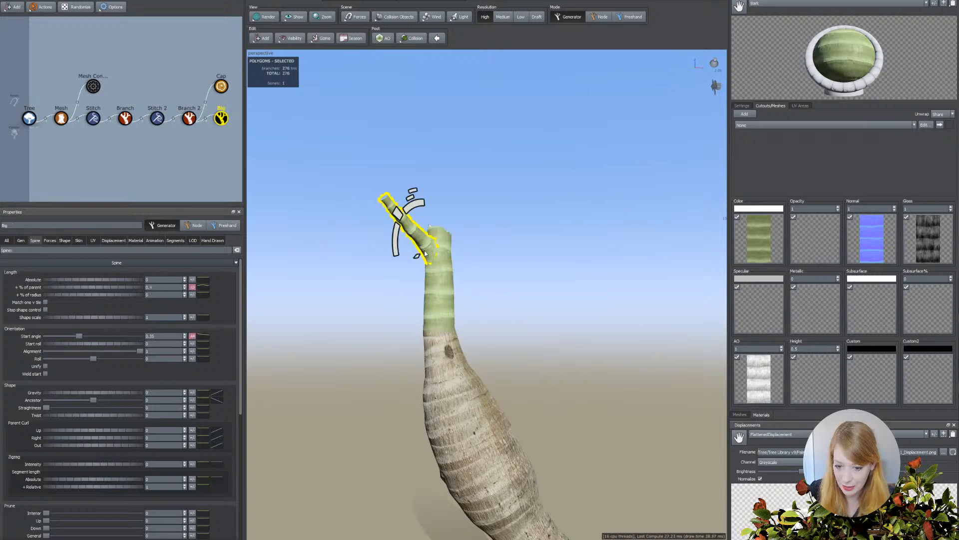
left_click(21, 240)
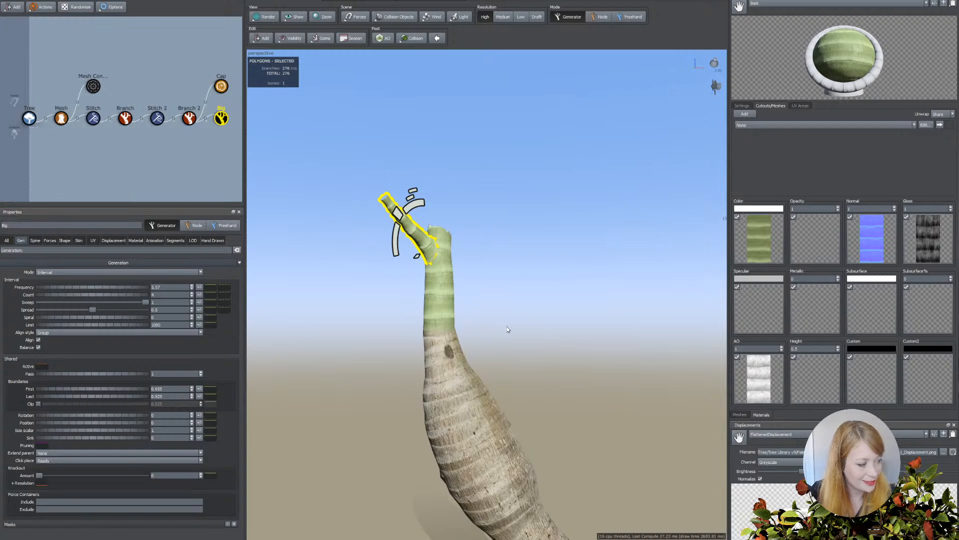
mouse_move(368, 288)
left_mouse_down()
mouse_move(357, 288)
mouse_move(365, 298)
left_mouse_up()
scroll(420, 322, "up", 3)
middle_click_drag(421, 322, 425, 318)
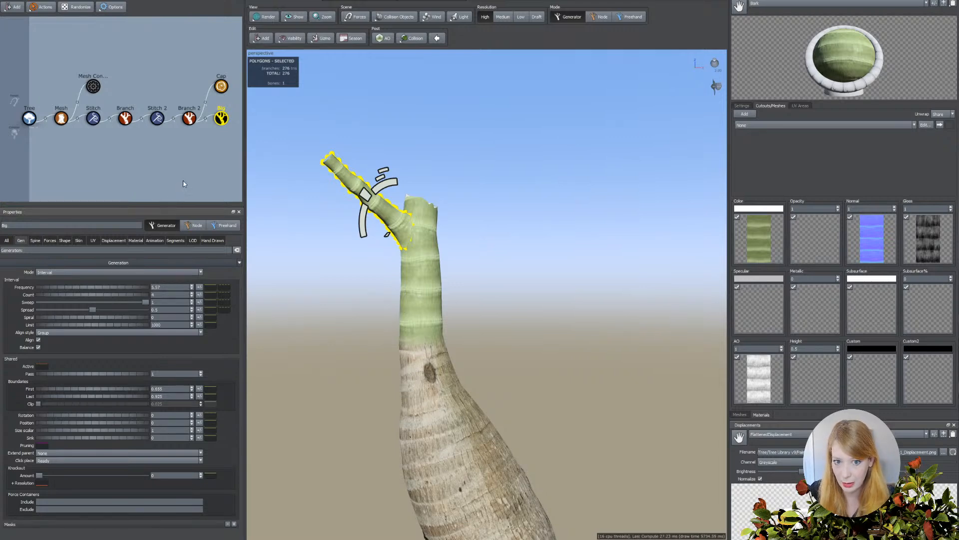
left_click(217, 123)
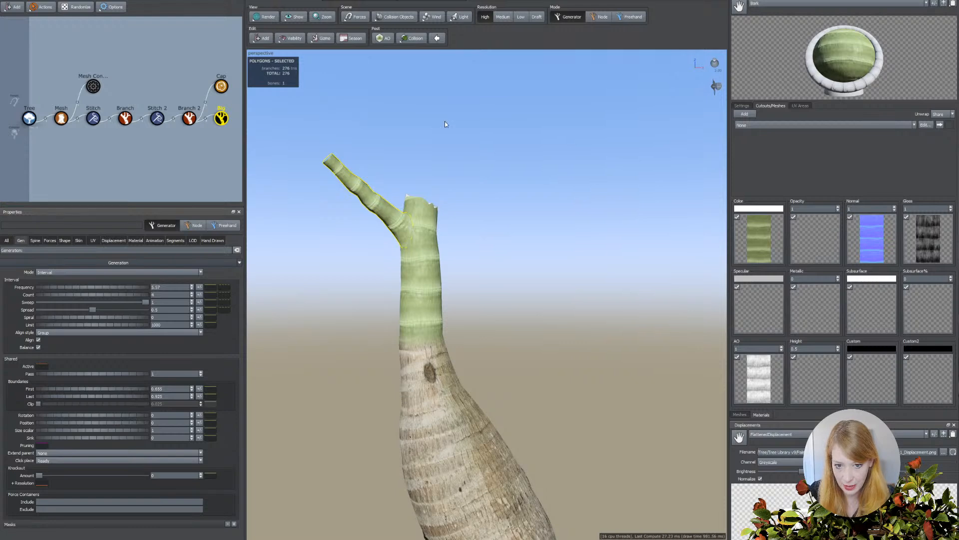
mouse_move(492, 215)
left_mouse_down()
mouse_move(498, 203)
mouse_move(503, 209)
mouse_move(478, 210)
left_mouse_up()
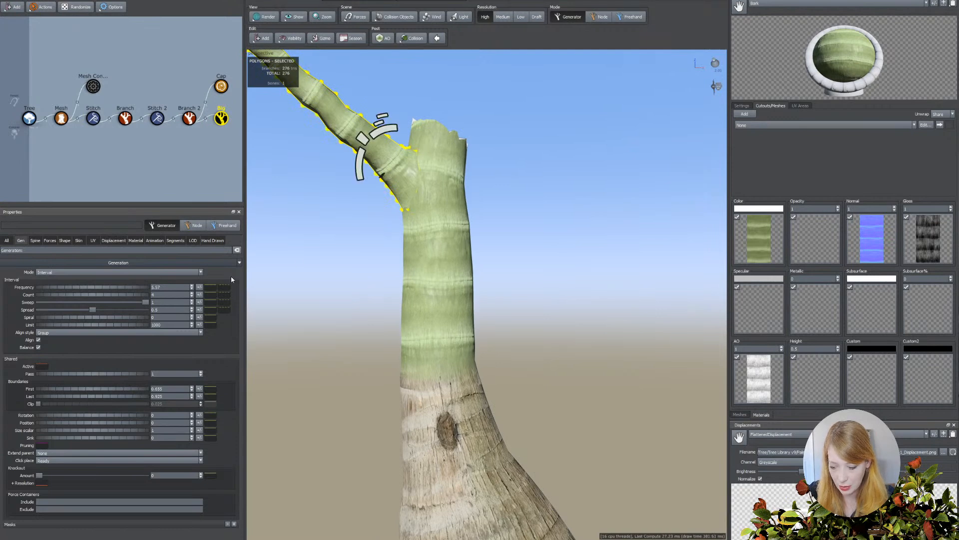
Try the Bark and Base Bark materials on the Big branches.
left_click(135, 240)
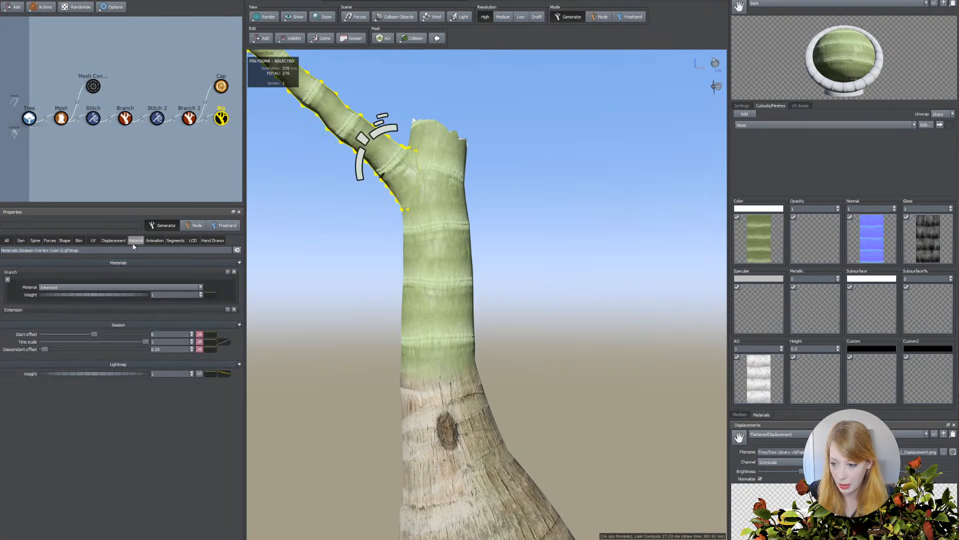
left_click(98, 291)
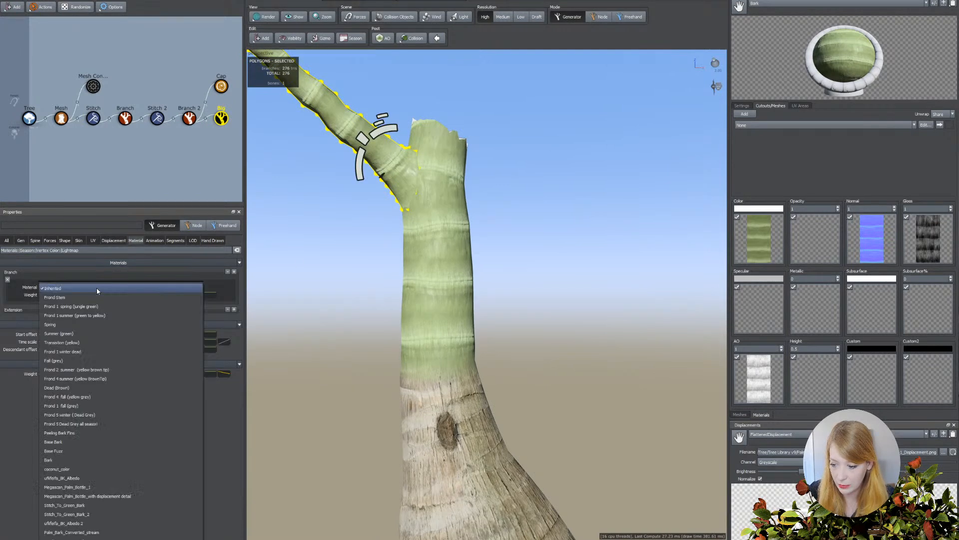
left_click(61, 460)
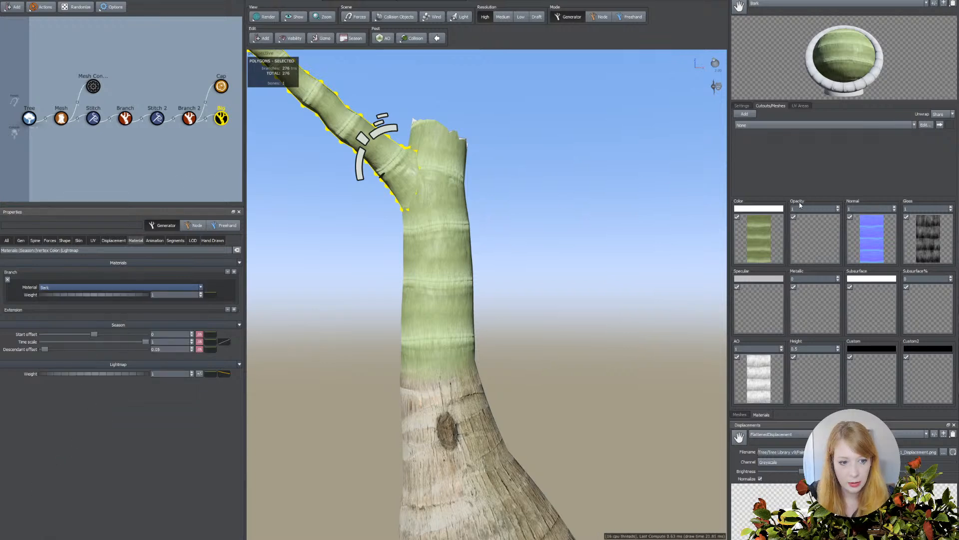
left_click(86, 285)
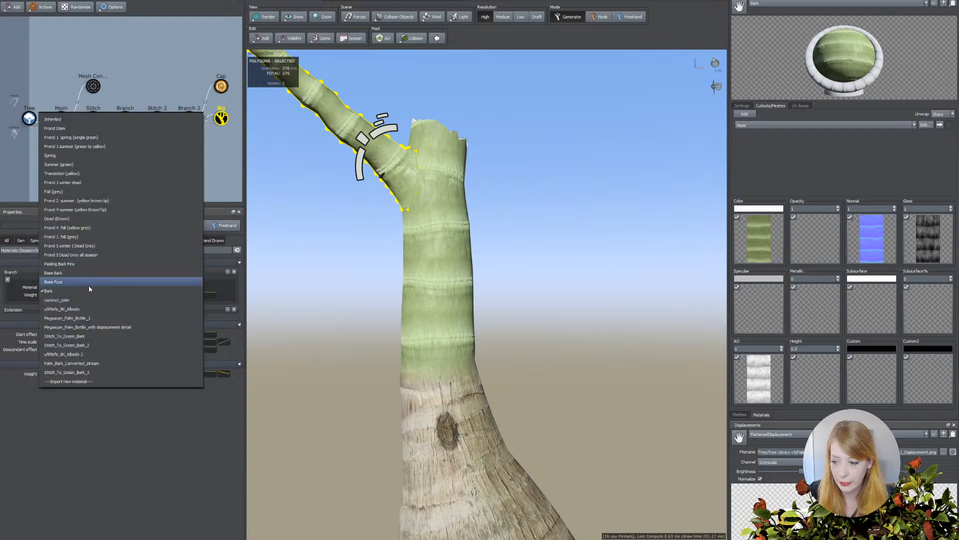
left_click(64, 273)
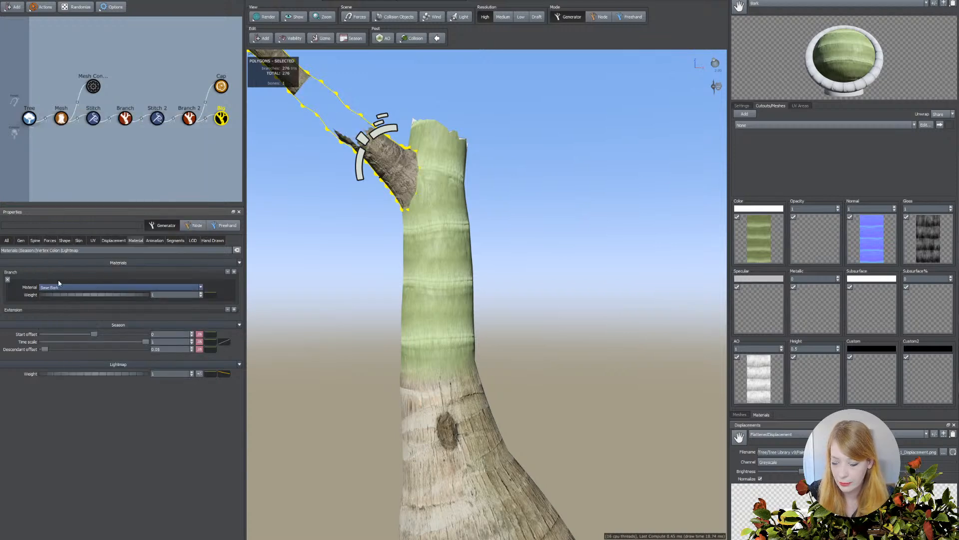
Assign the Frond Stem material to the Big branches and open its color map for editing.
left_click(53, 292)
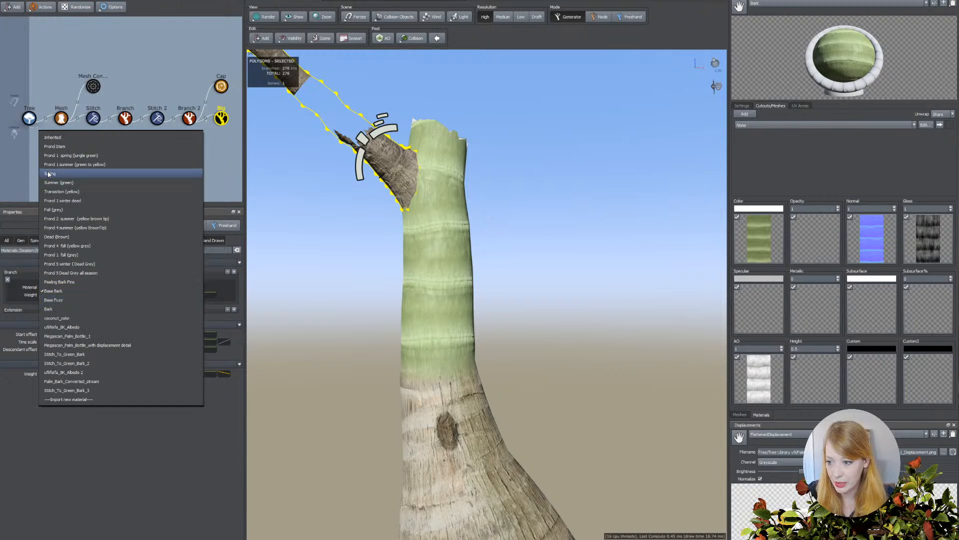
left_click(54, 147)
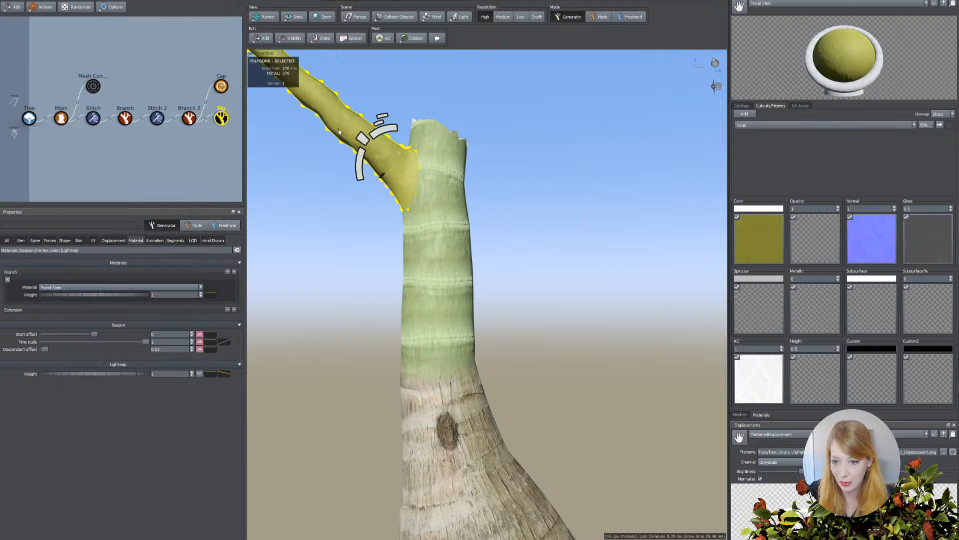
left_click(762, 252)
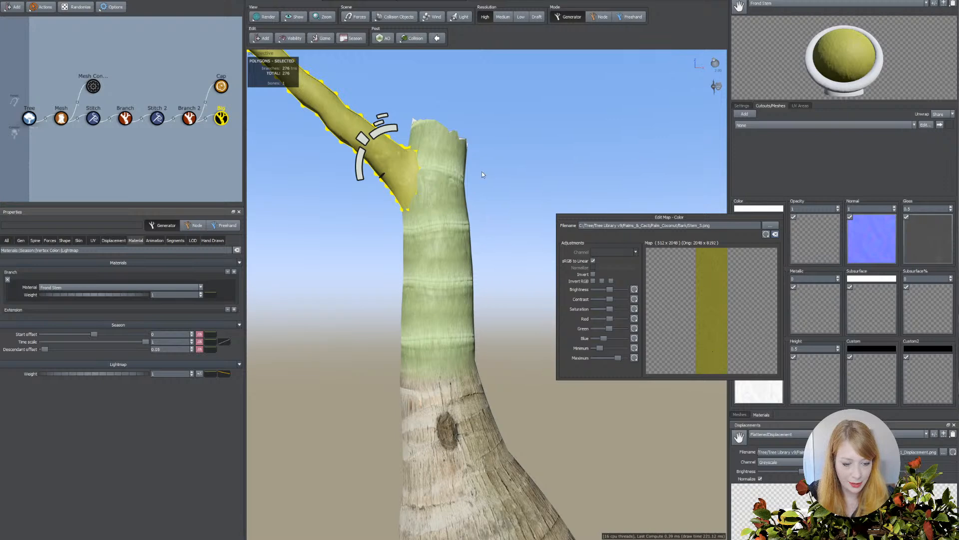
Close the color map editor and add a Shell decoration to the Big branches.
left_click(326, 114)
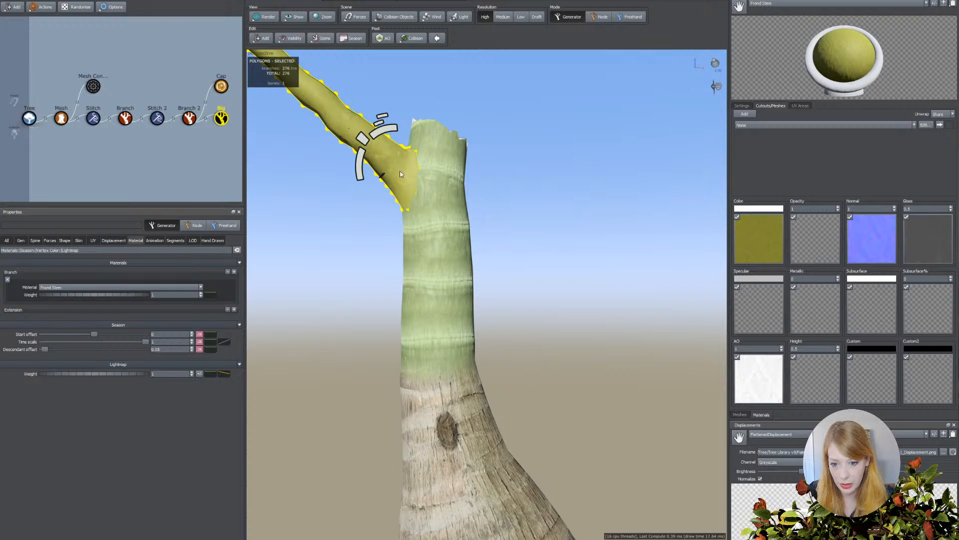
left_click(268, 39)
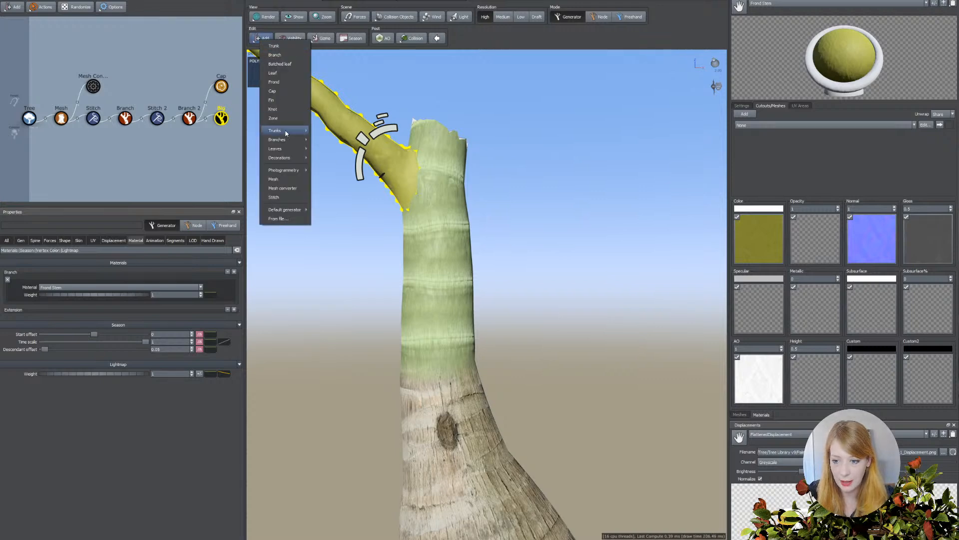
mouse_move(293, 158)
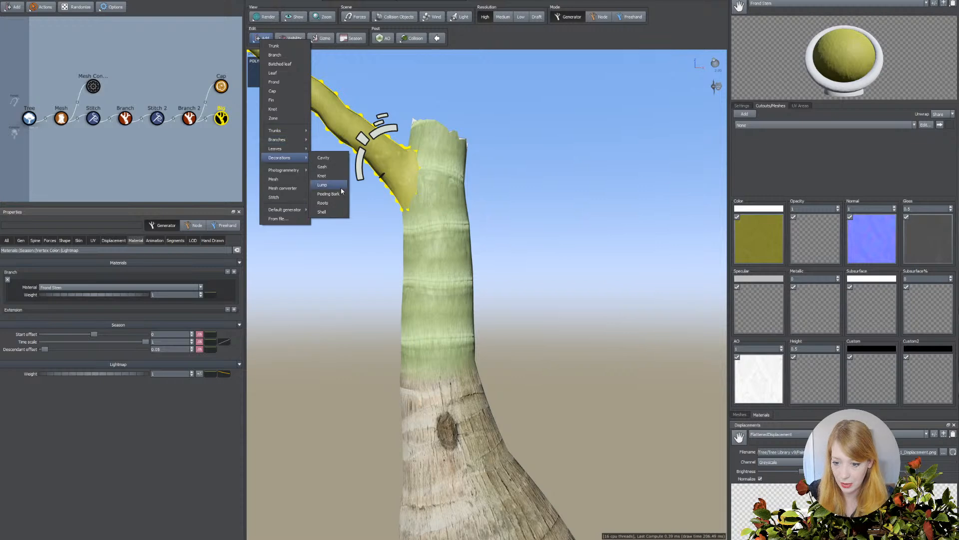
left_click(322, 213)
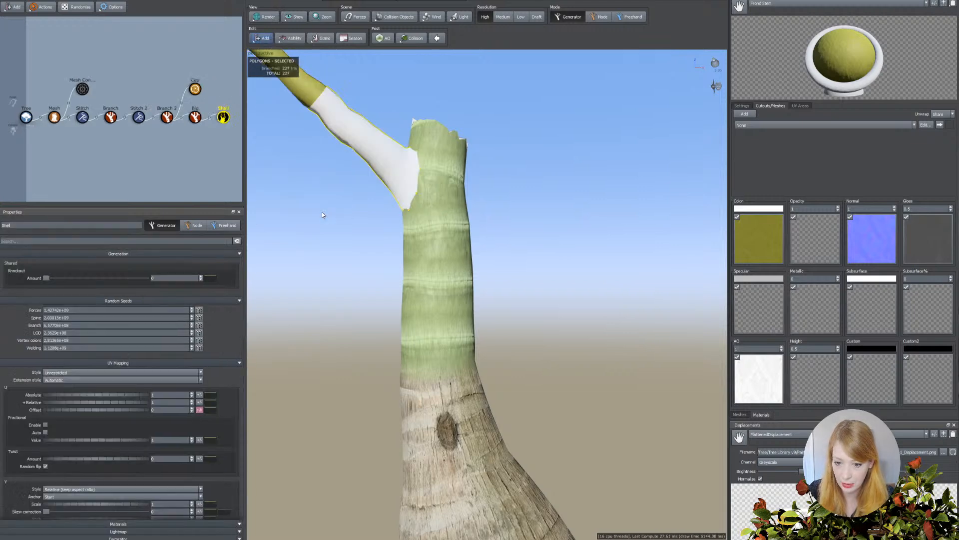
Assign the Bark material to the shell around the base of the Big branch.
left_click(363, 146)
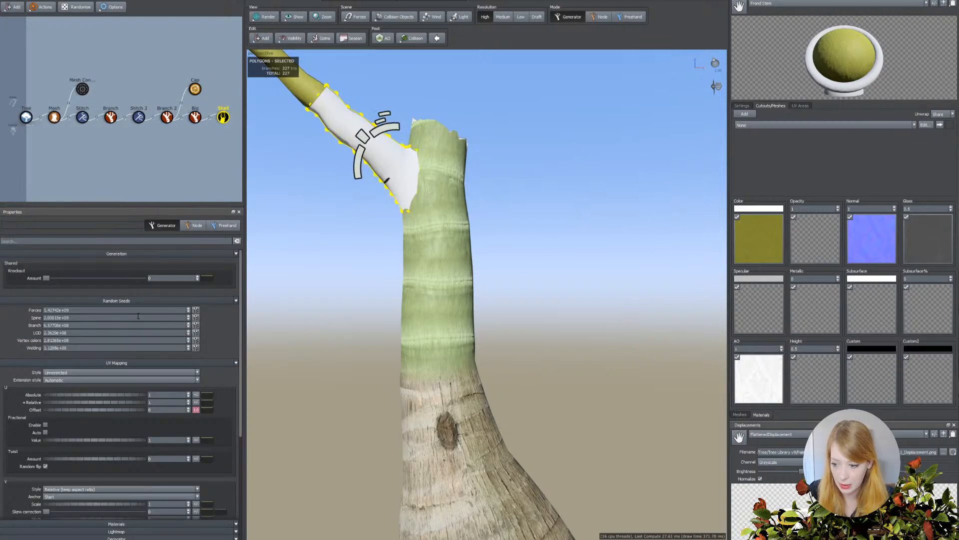
left_click(424, 250)
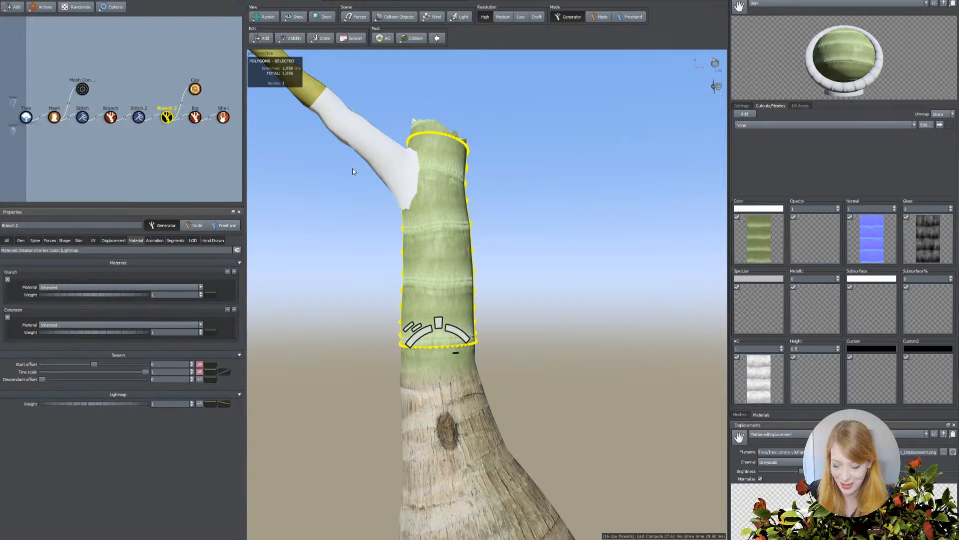
left_click(372, 152)
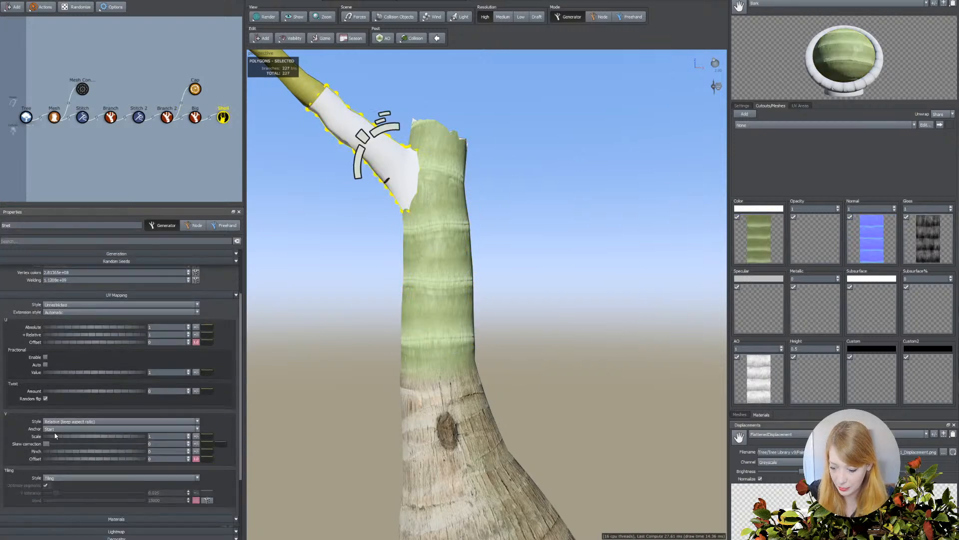
scroll(44, 436, "down", 3)
scroll(65, 441, "down", 3)
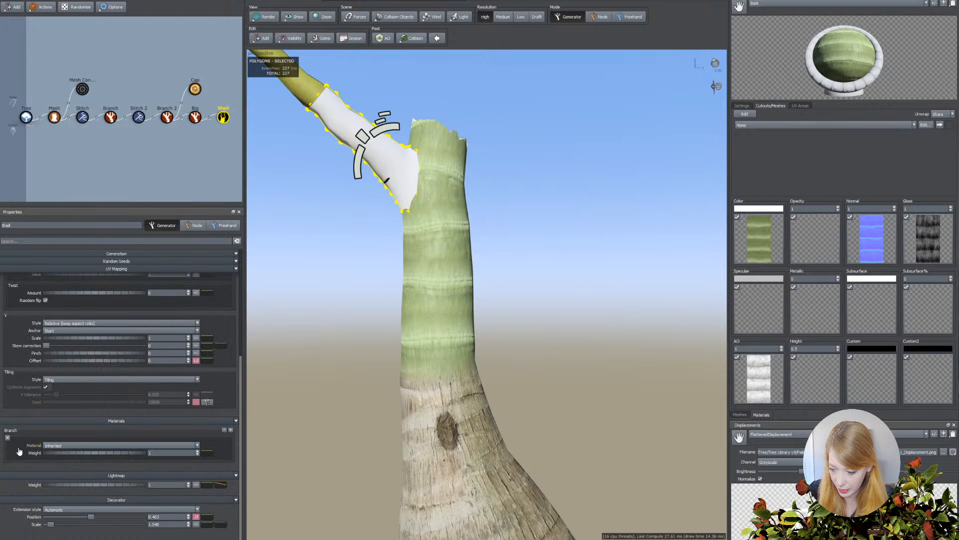
left_click(59, 447)
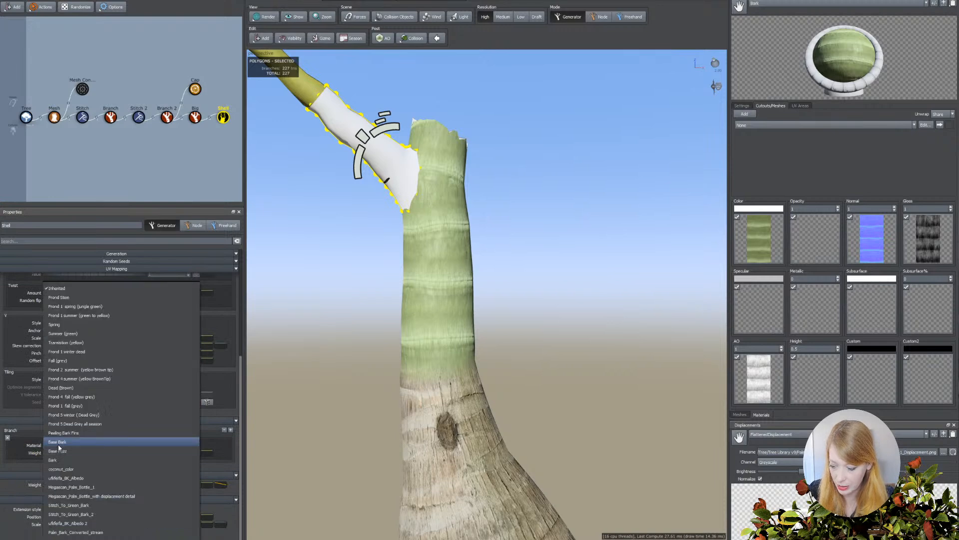
left_click(56, 461)
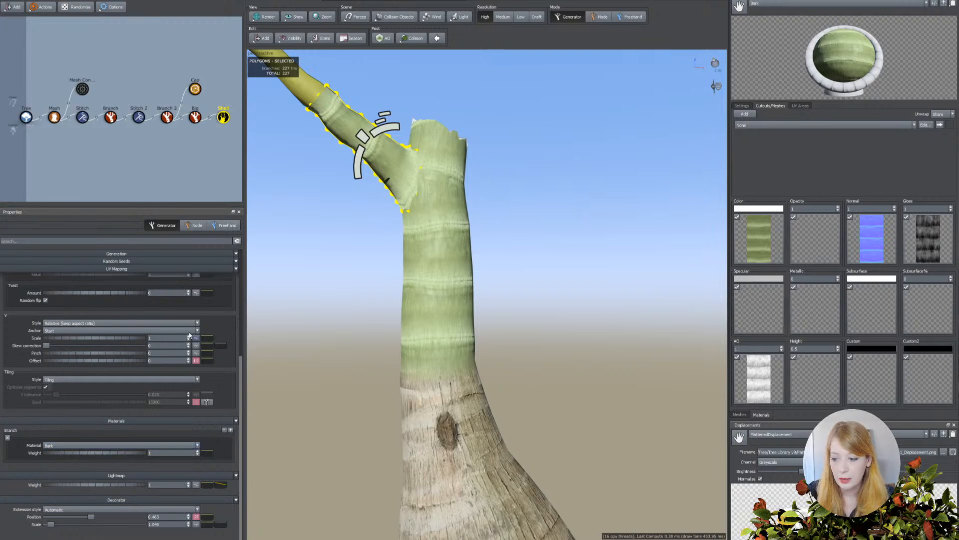
Add a Cap generator to the shell to close off its open end.
left_click_drag(515, 298, 492, 280)
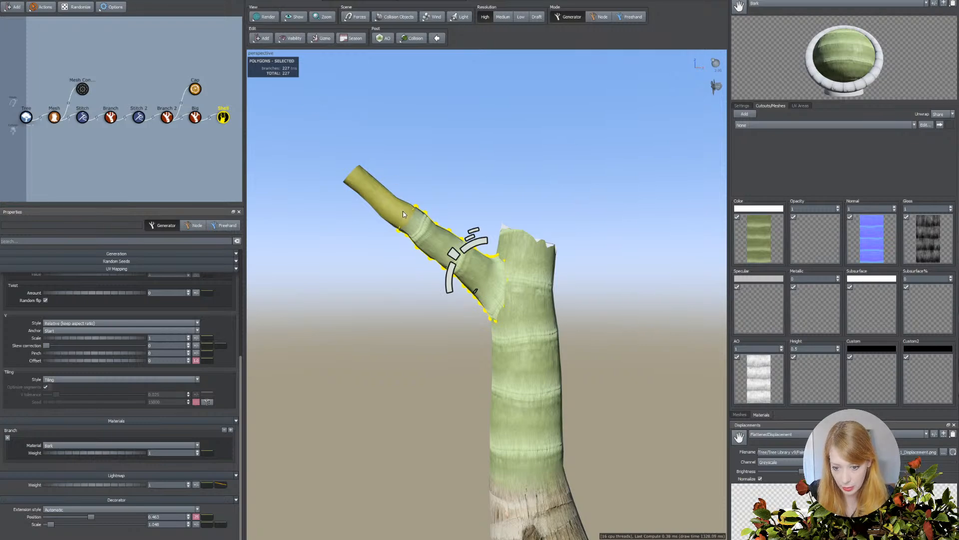
left_click(265, 38)
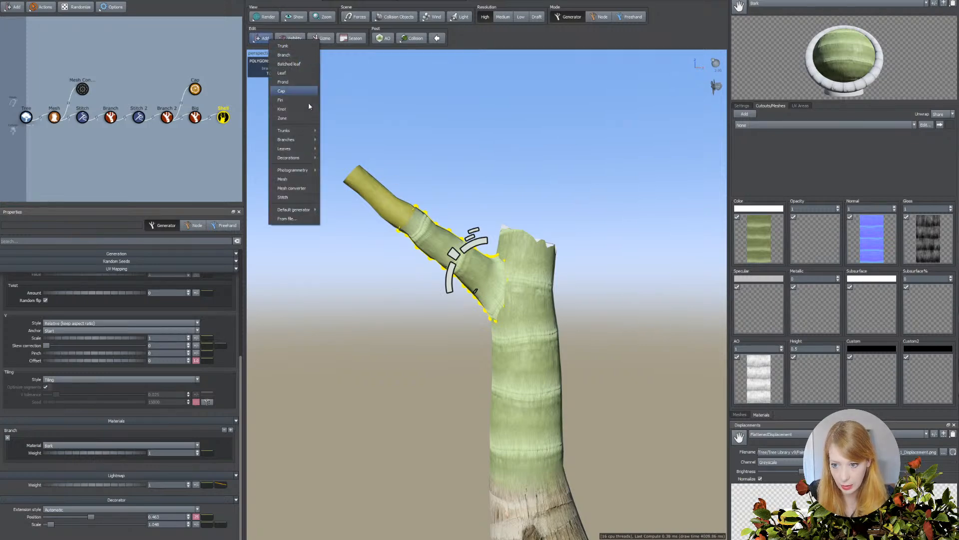
mouse_move(296, 148)
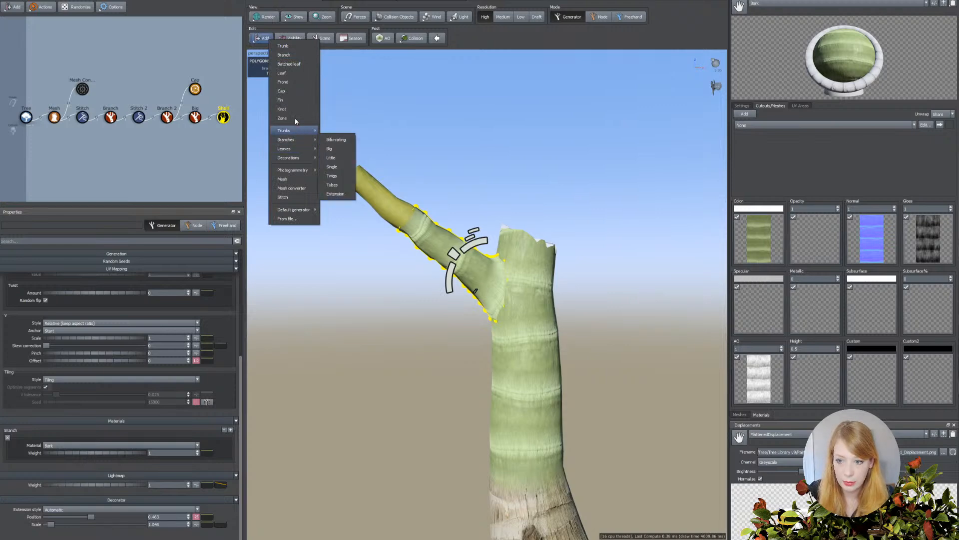
left_click(282, 91)
middle_click_drag(472, 257, 475, 257)
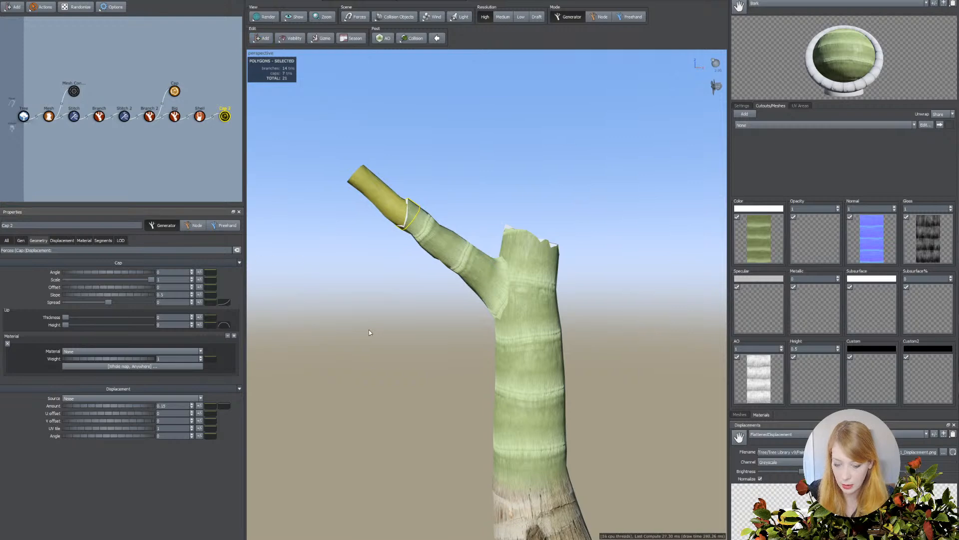
left_click(225, 117)
Raise the Big branches' generation frequency to about 20 so several stems grow around the crownshaft.
left_click(174, 116)
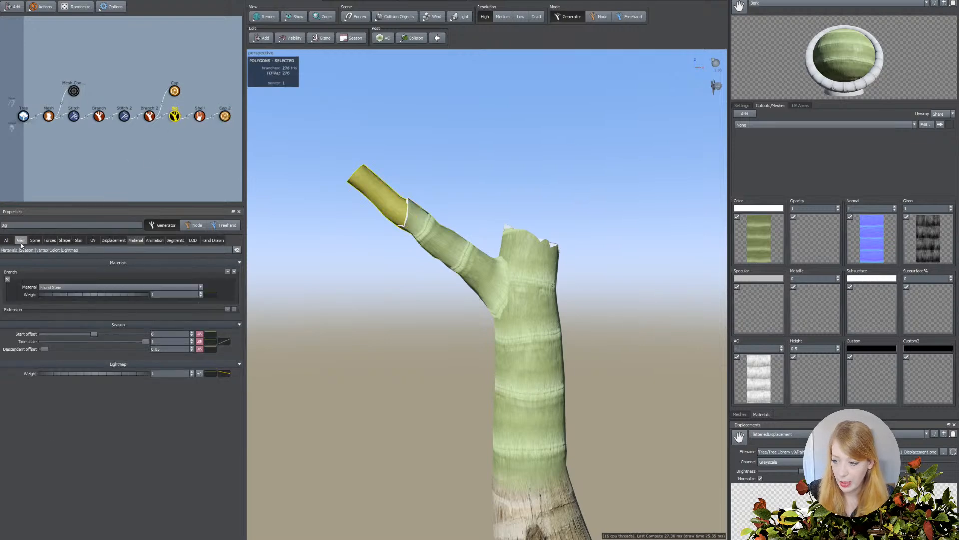
left_click(21, 240)
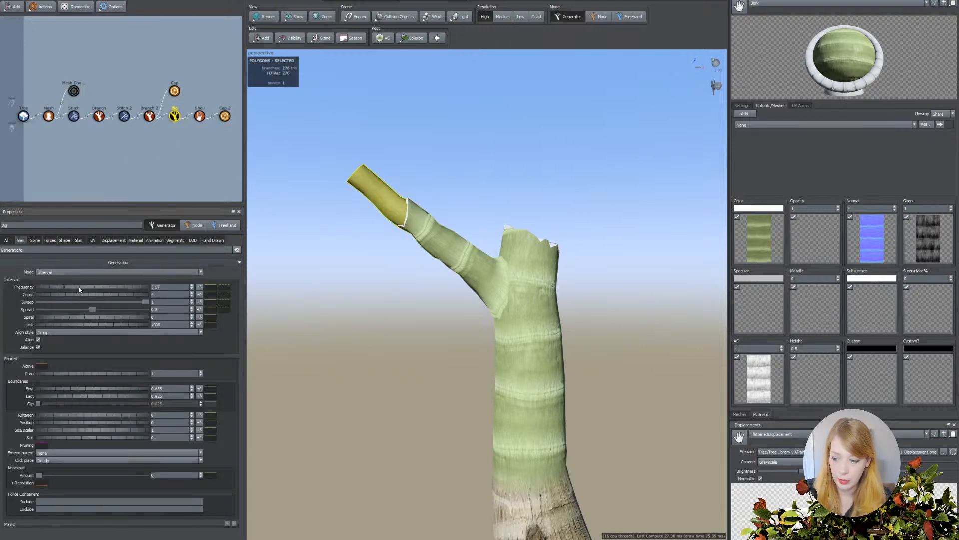
left_click_drag(112, 289, 583, 303)
scroll(611, 312, "up", 2)
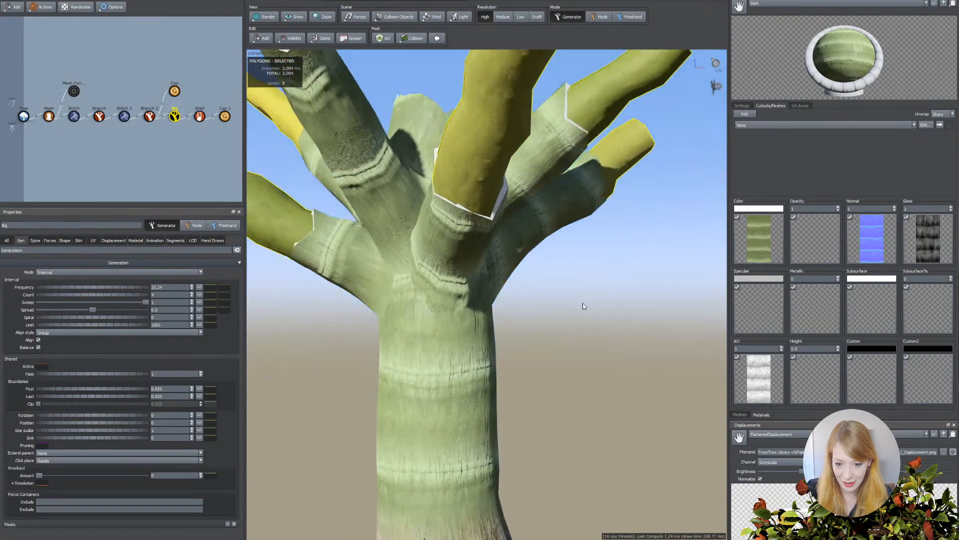
scroll(432, 277, "down", 1)
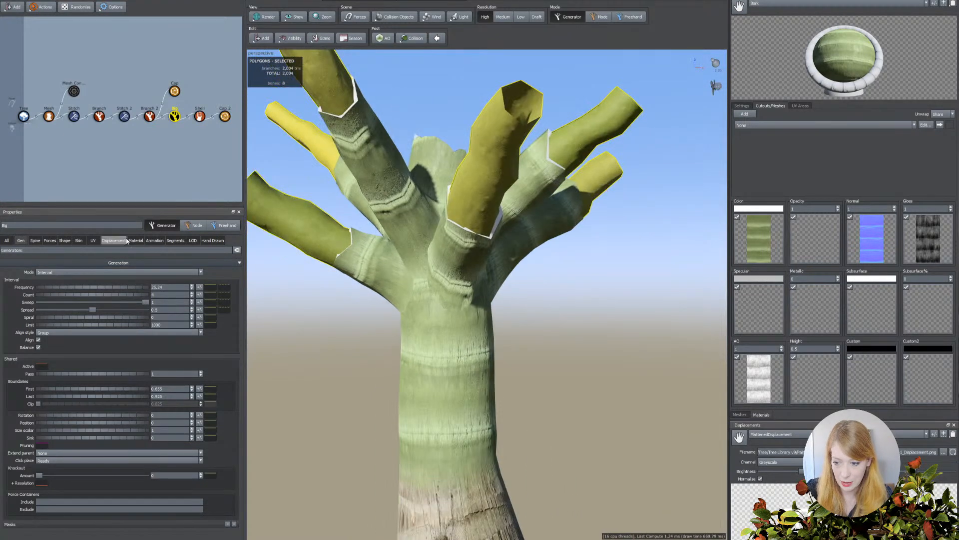
In the shell's UV mapping, set the U offset variance to 0 and the U offset to 0.07.
left_click(94, 241)
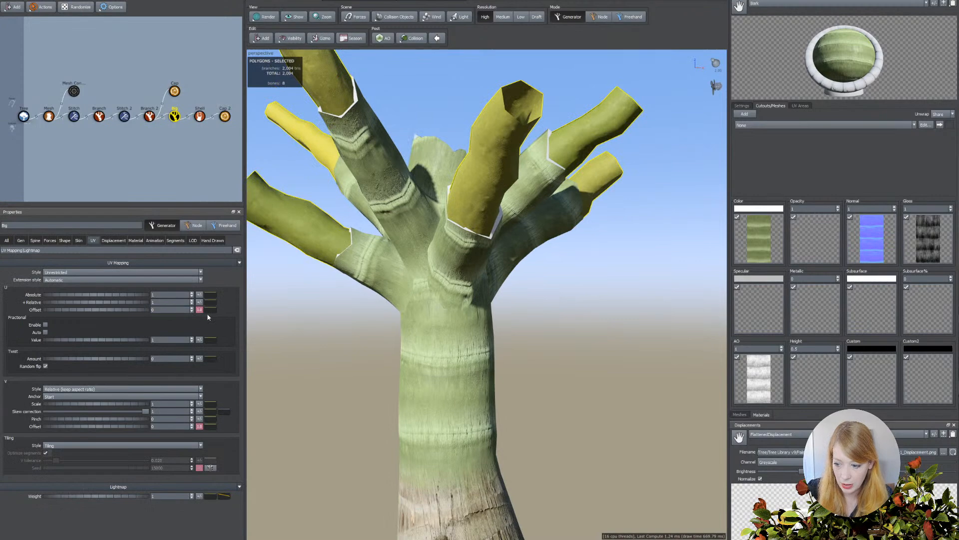
left_click(199, 116)
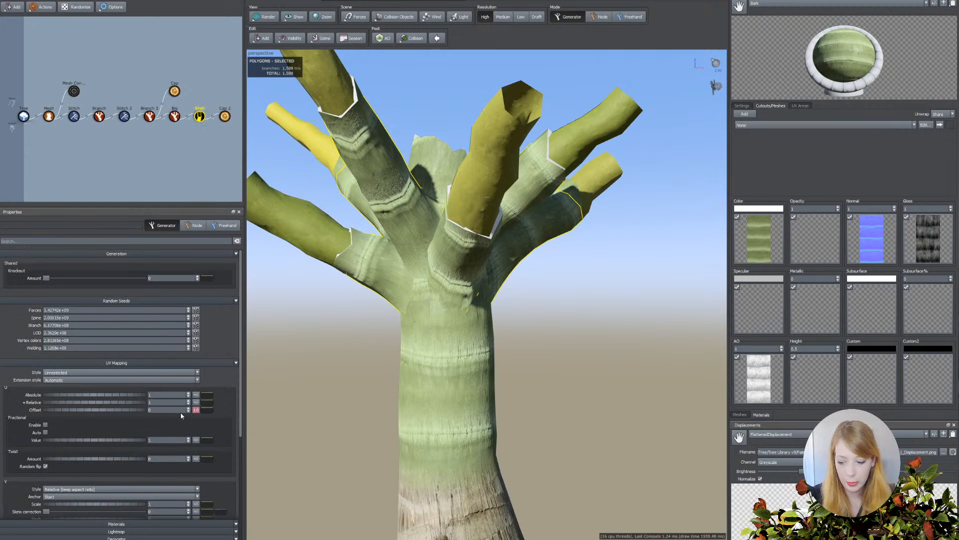
left_click(196, 410)
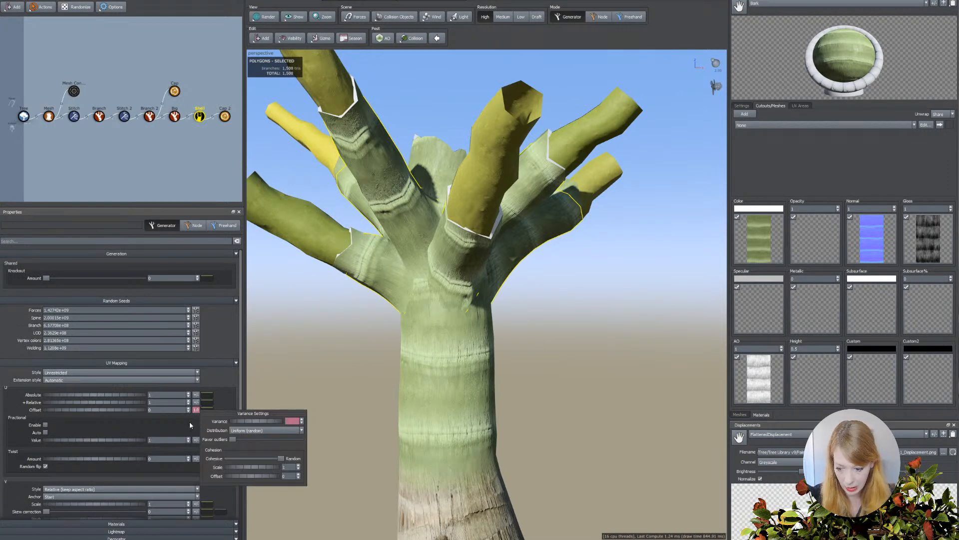
type("0")
key("Return")
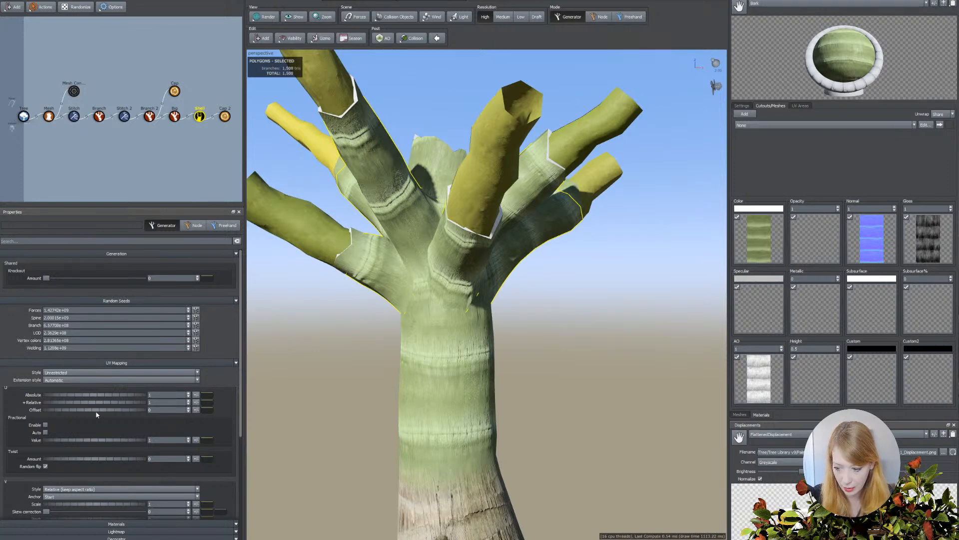
left_click_drag(93, 410, 97, 412)
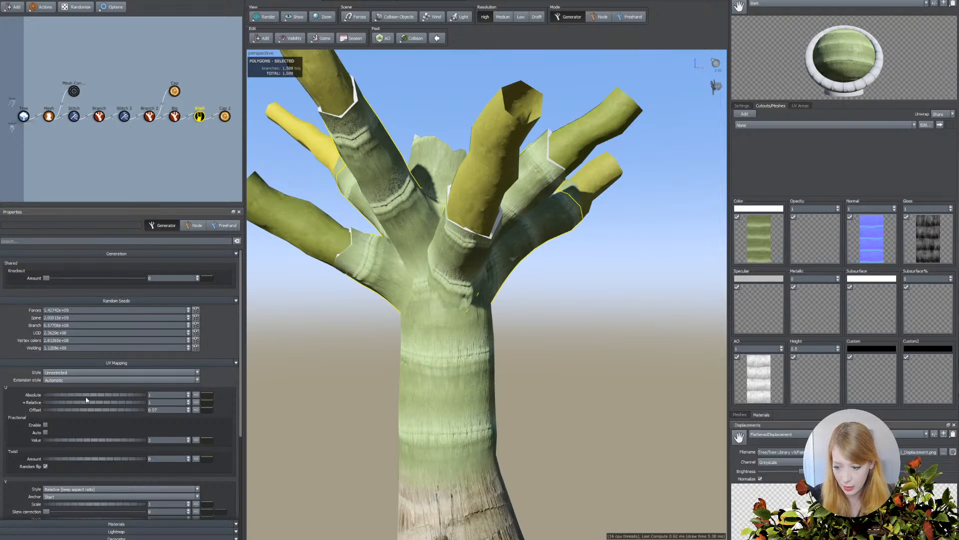
Set the shell's relative U value to 0.
double_click(151, 403)
type("0")
key("Return")
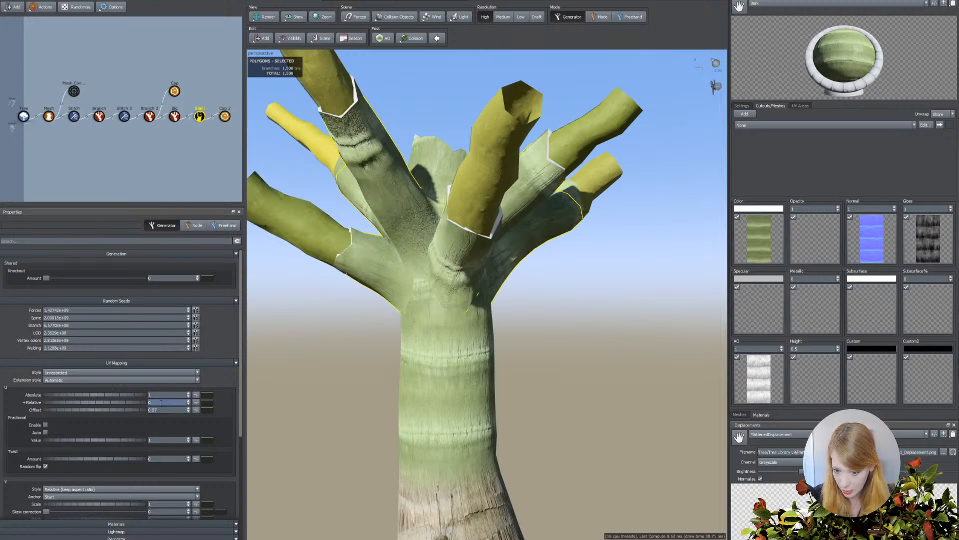
Remove the variance from the shell's V offset and set the V offset to 0.2.
scroll(271, 465, "down", 2)
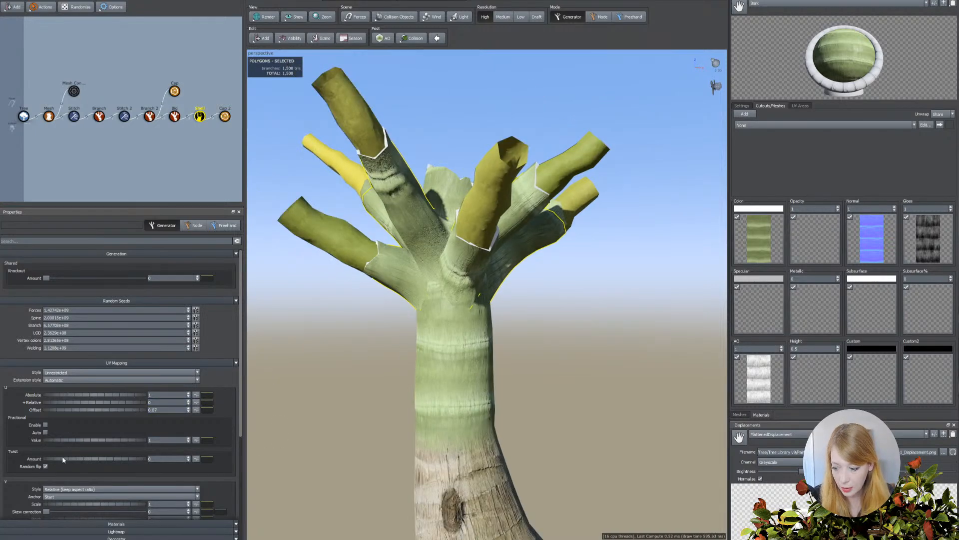
scroll(62, 456, "down", 2)
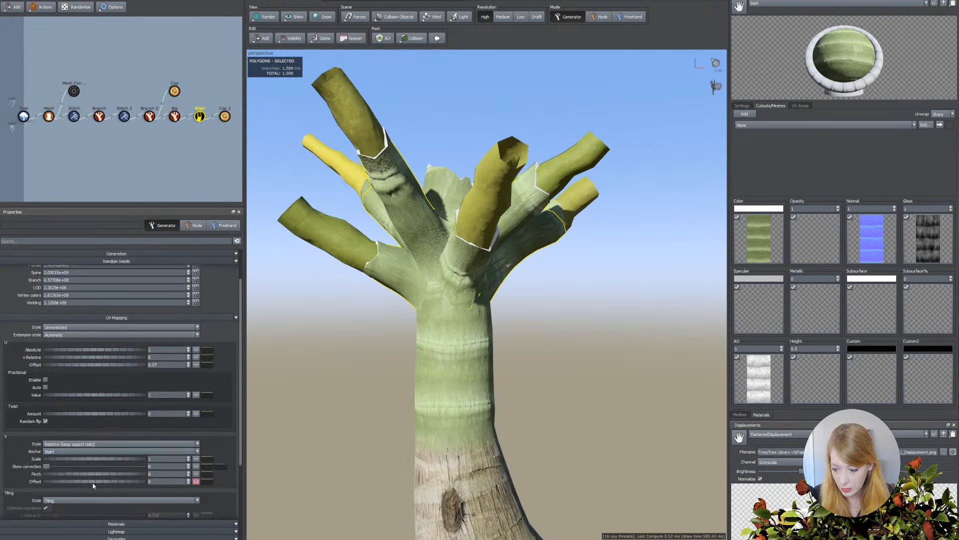
left_click(196, 482)
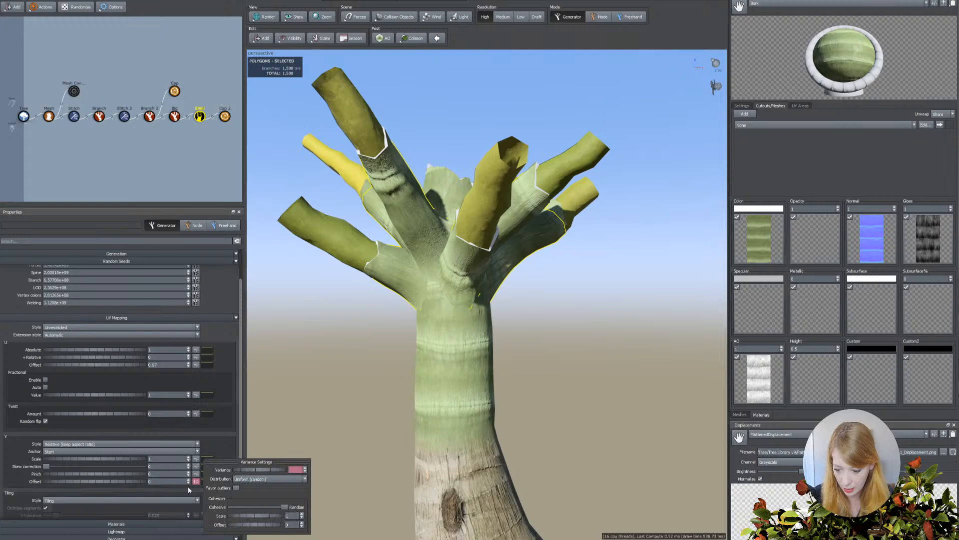
key("ctrl+z")
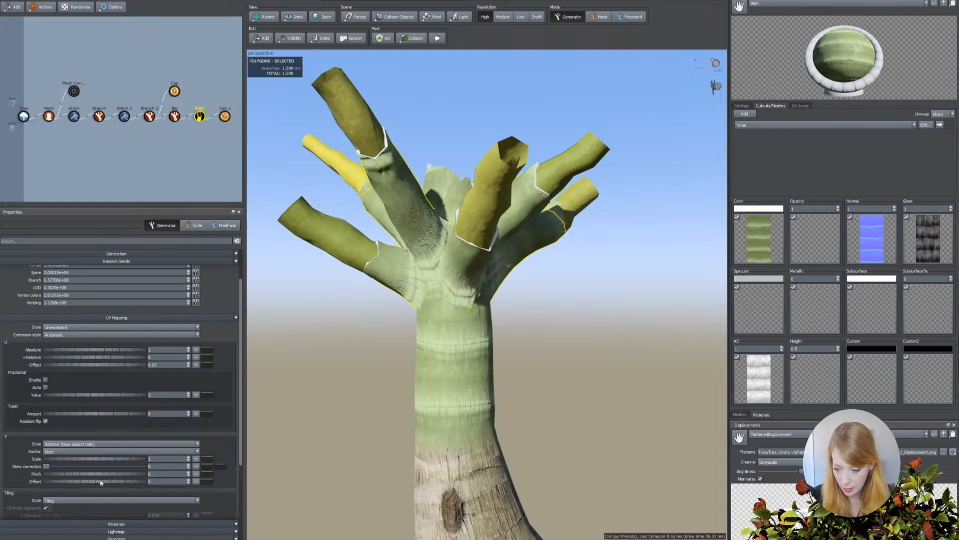
left_click_drag(97, 481, 106, 482)
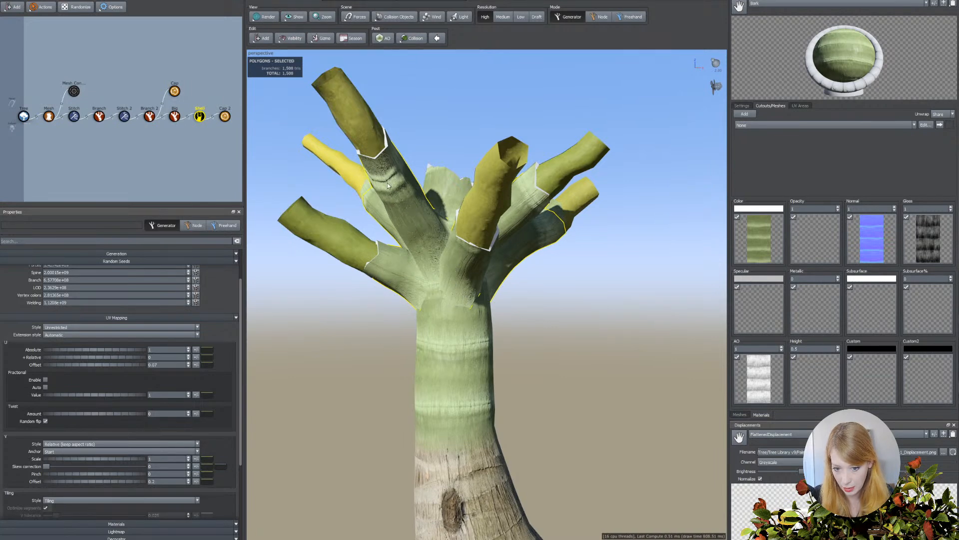
Shorten the shells by setting their decorator position to 0.18 and removing its variance, and check the crown.
scroll(202, 327, "down", 2)
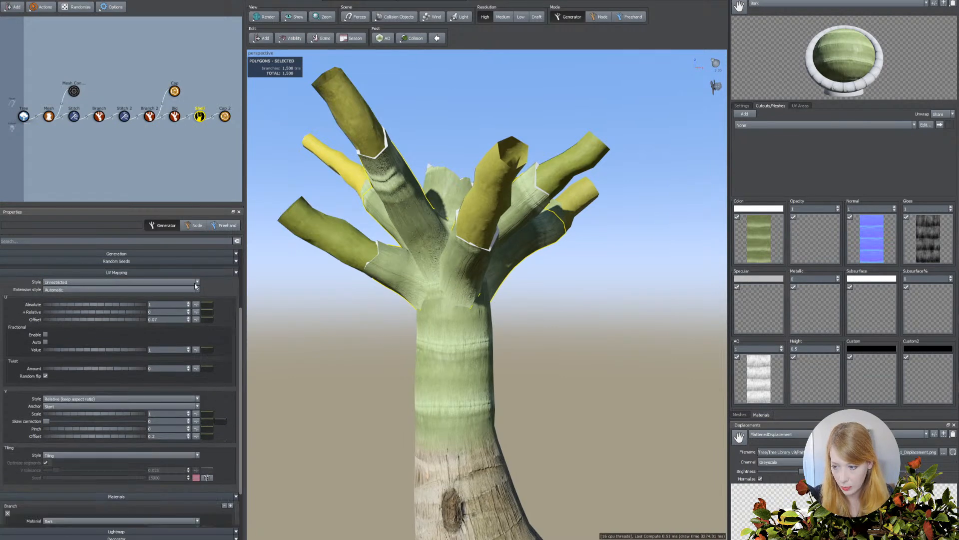
left_click(100, 174)
left_click(198, 118)
scroll(81, 350, "down", 4)
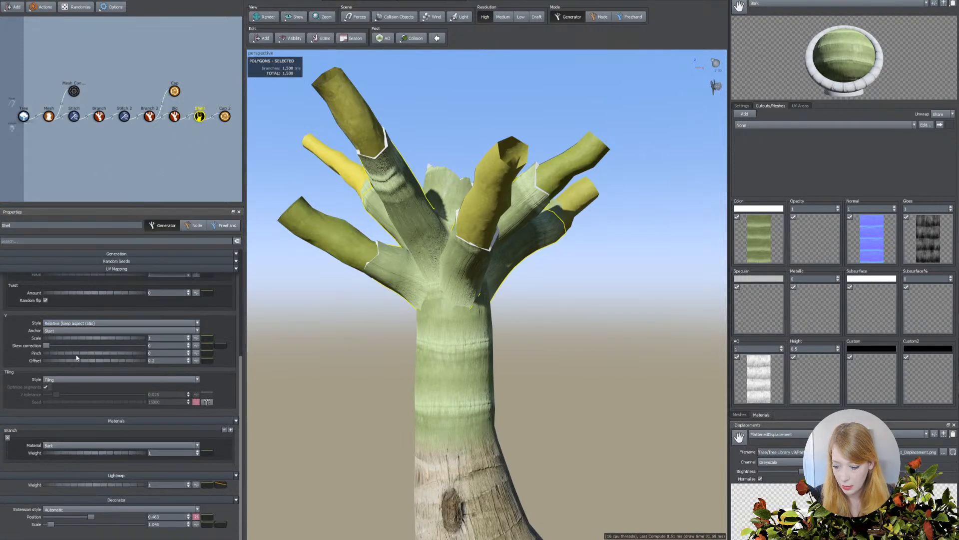
left_click_drag(87, 521, 64, 518)
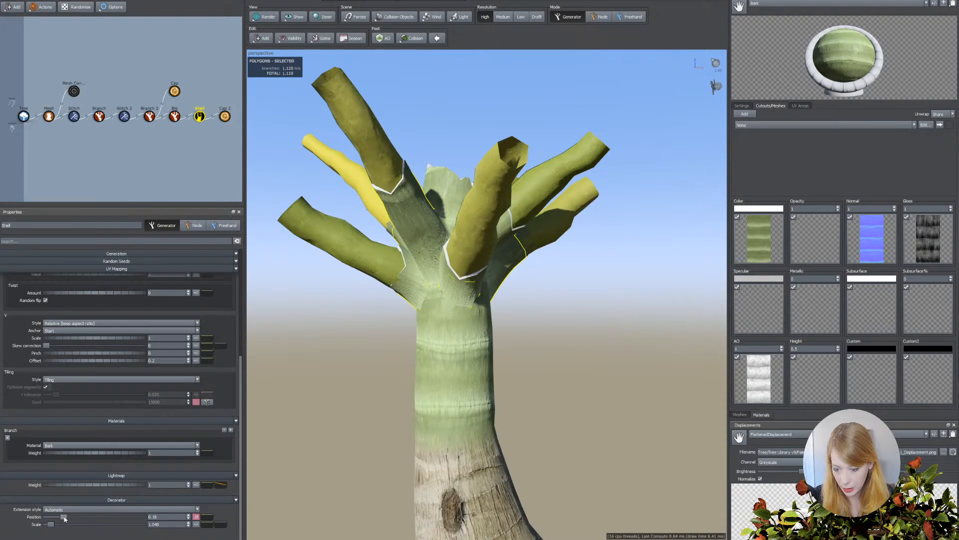
left_click(196, 516)
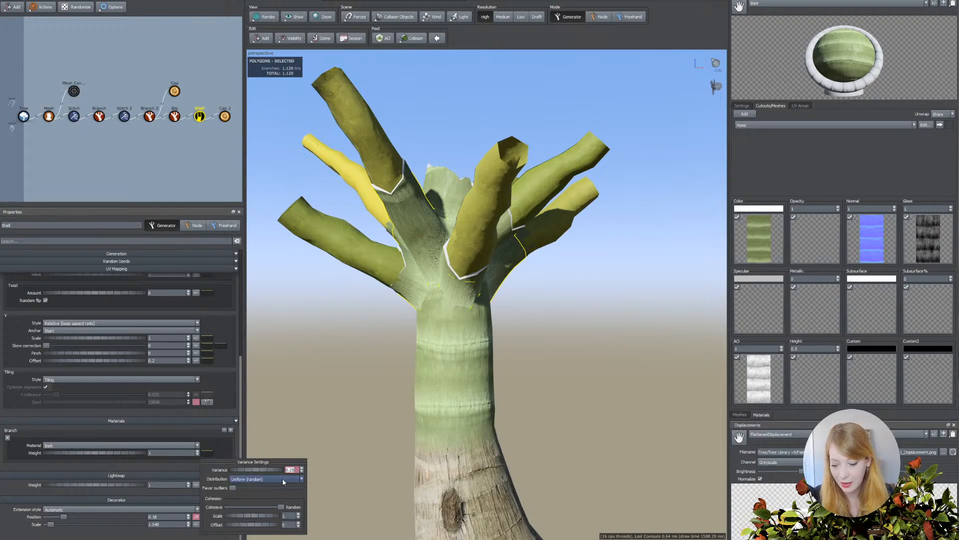
left_click(145, 491)
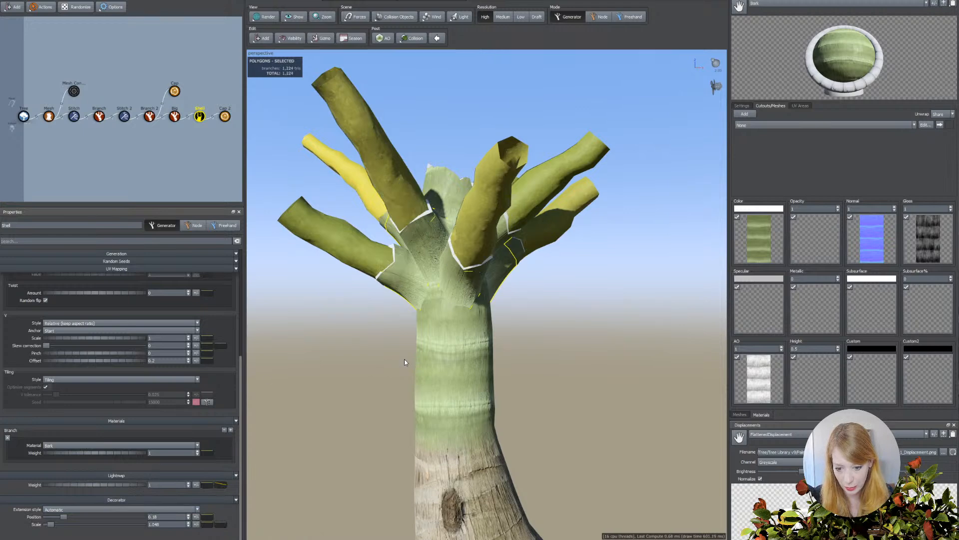
scroll(402, 359, "down", 3)
left_click_drag(407, 359, 429, 360)
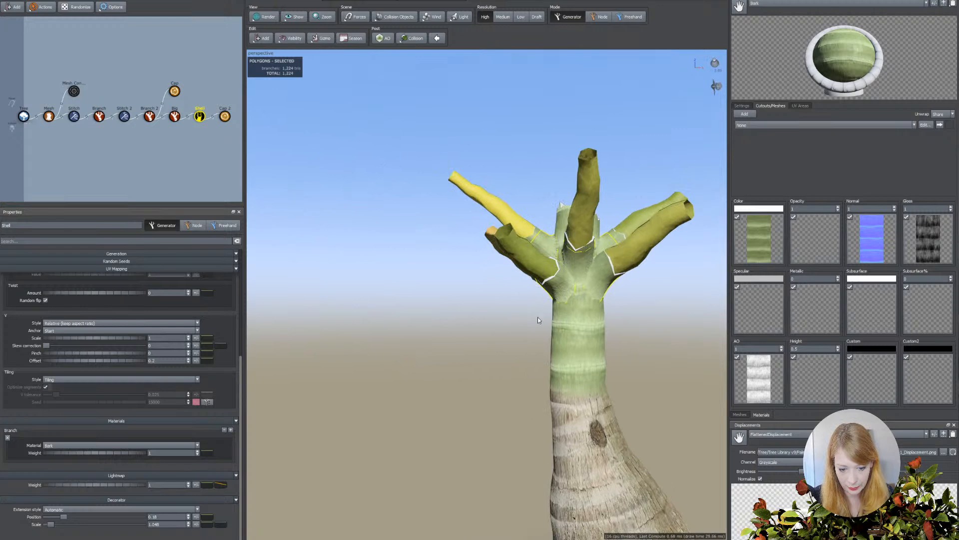
Set the shells' decorator position to 0.383 and give their end caps a slope of 2.32 and an angle of 0.42.
left_click_drag(63, 517, 83, 520)
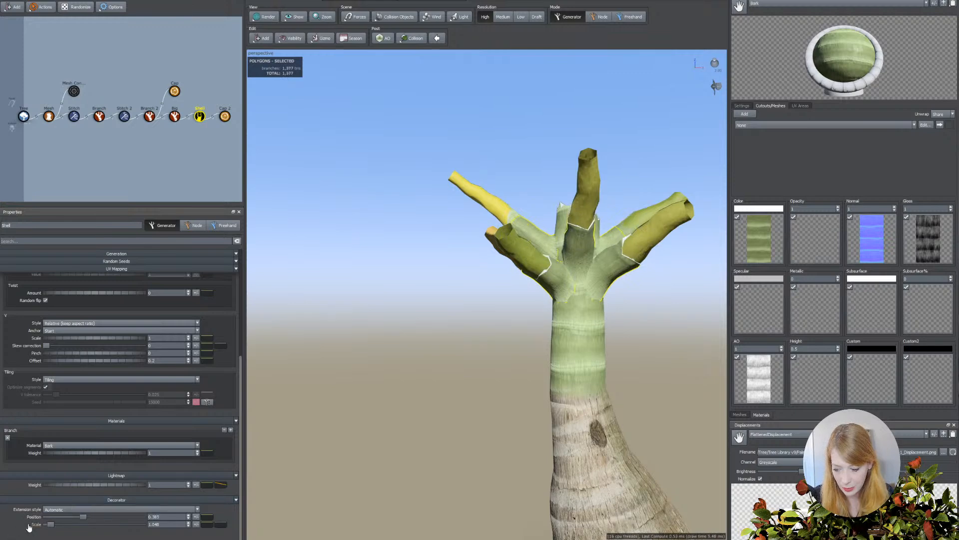
left_click(224, 116)
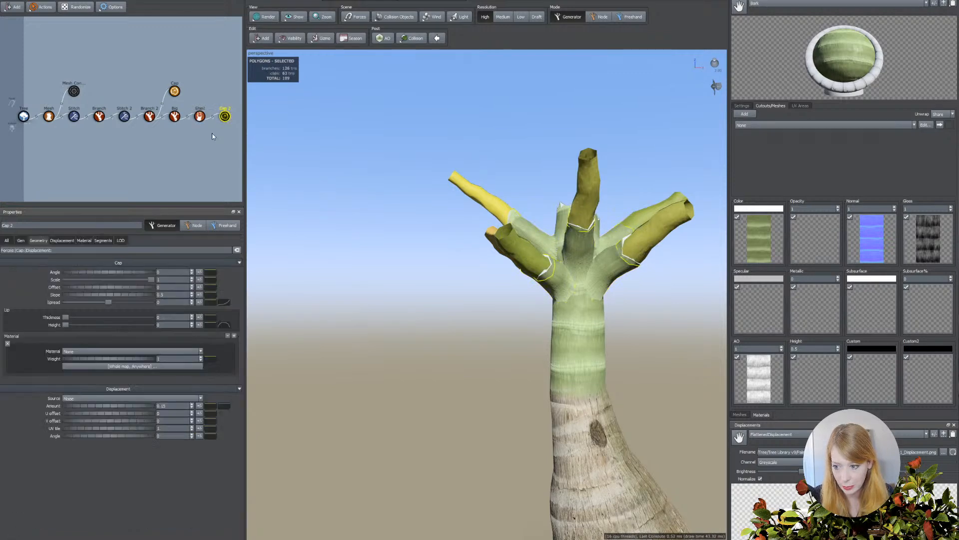
left_click_drag(71, 296, 139, 298)
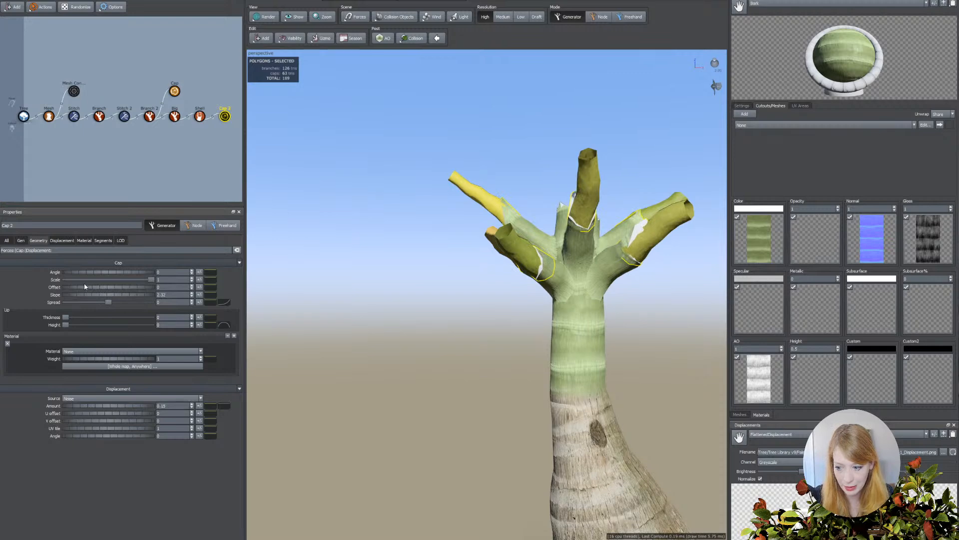
left_click_drag(88, 274, 105, 272)
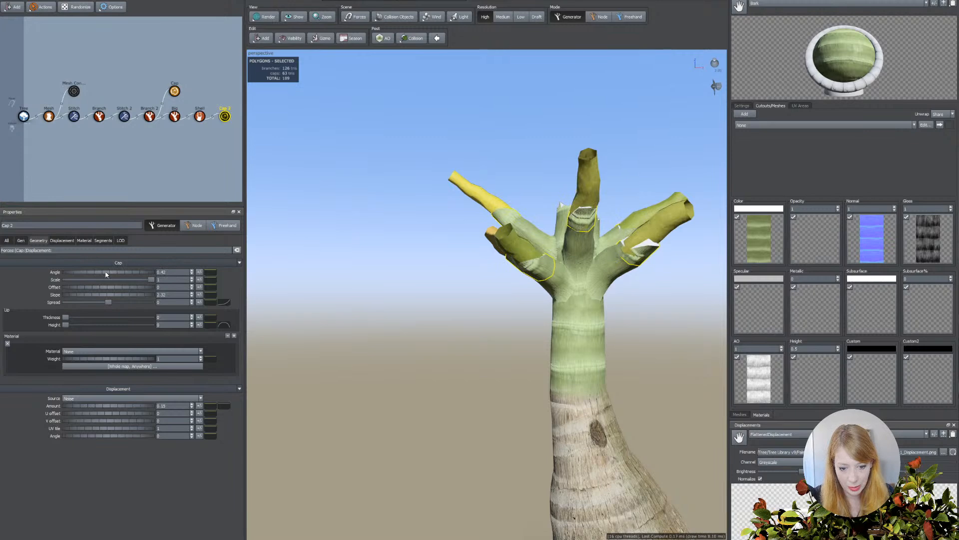
scroll(393, 349, "up", 2)
middle_click_drag(385, 348, 361, 357)
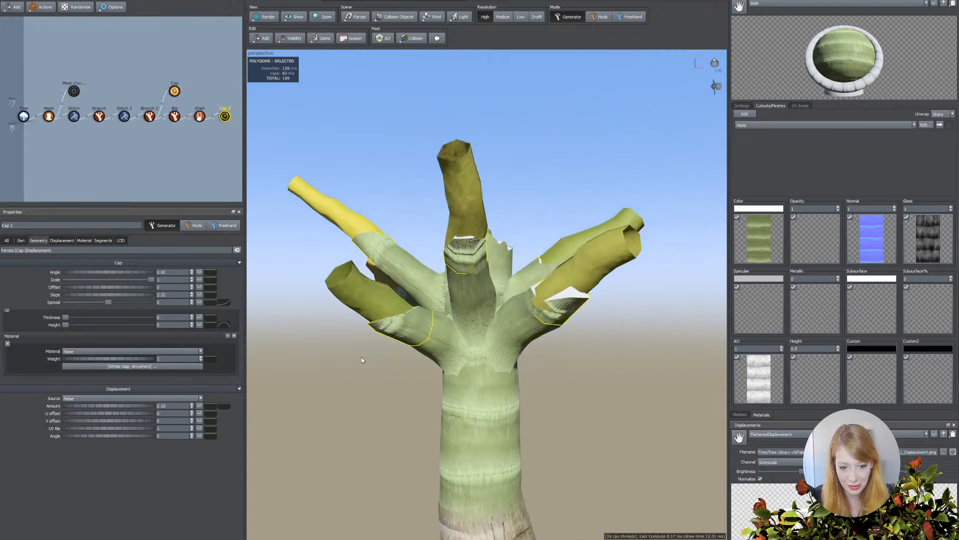
Increase the number of ring segments on the shells' end caps and assign them the Bark material.
mouse_move(66, 318)
left_mouse_down()
mouse_move(106, 318)
mouse_move(52, 320)
mouse_move(74, 325)
left_mouse_up()
left_click(103, 240)
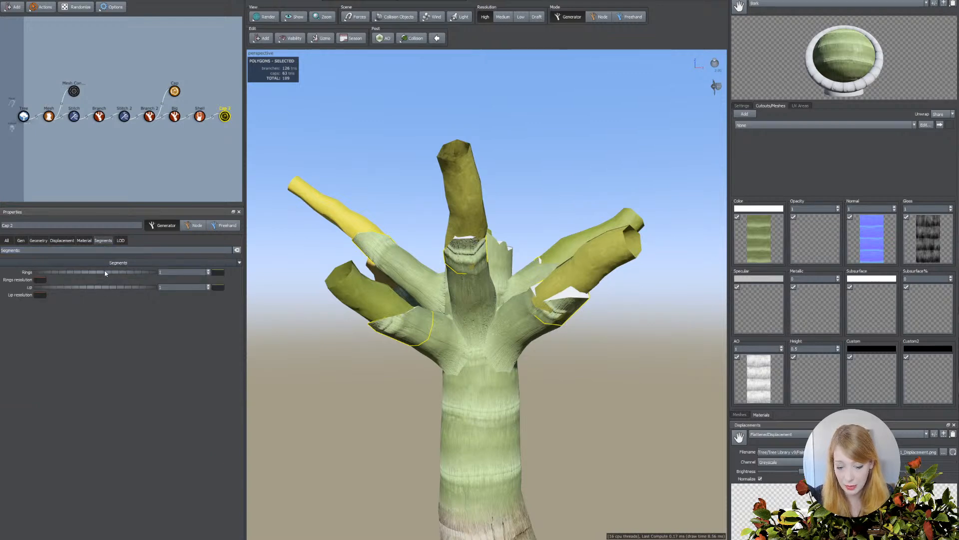
left_click_drag(124, 274, 126, 273)
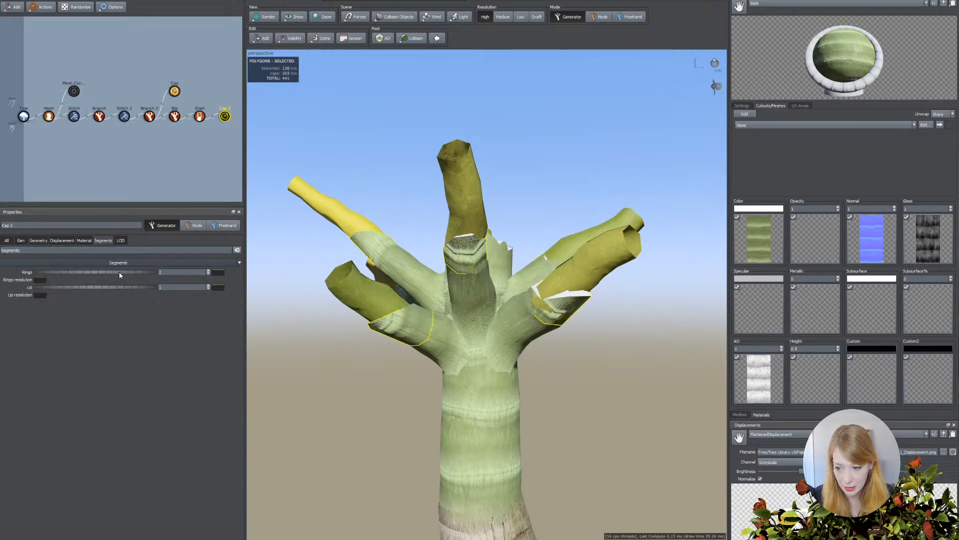
left_click(559, 296)
left_click(84, 241)
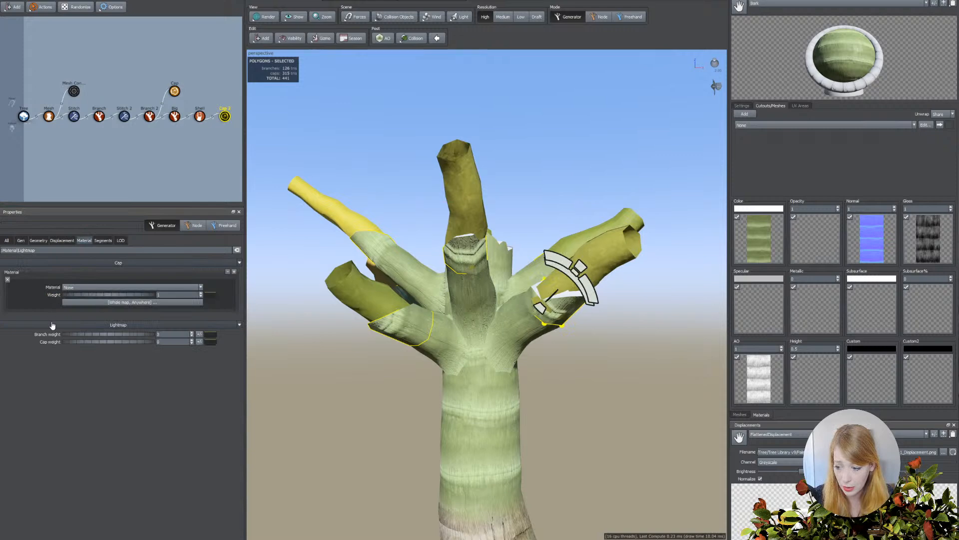
left_click(85, 289)
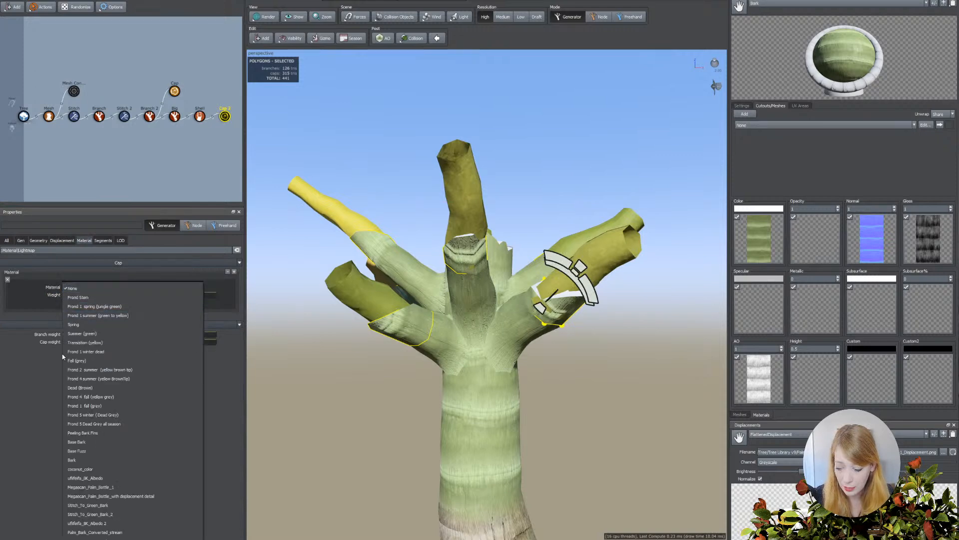
left_click(71, 463)
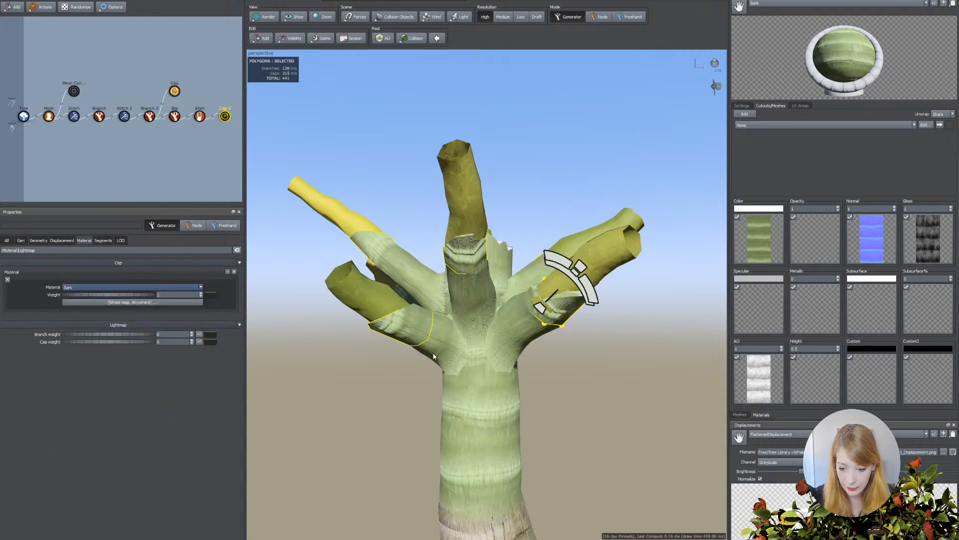
Widen the shells around the frond stems by setting their decorator scale to 1.105.
left_click(511, 327)
scroll(53, 457, "down", 3)
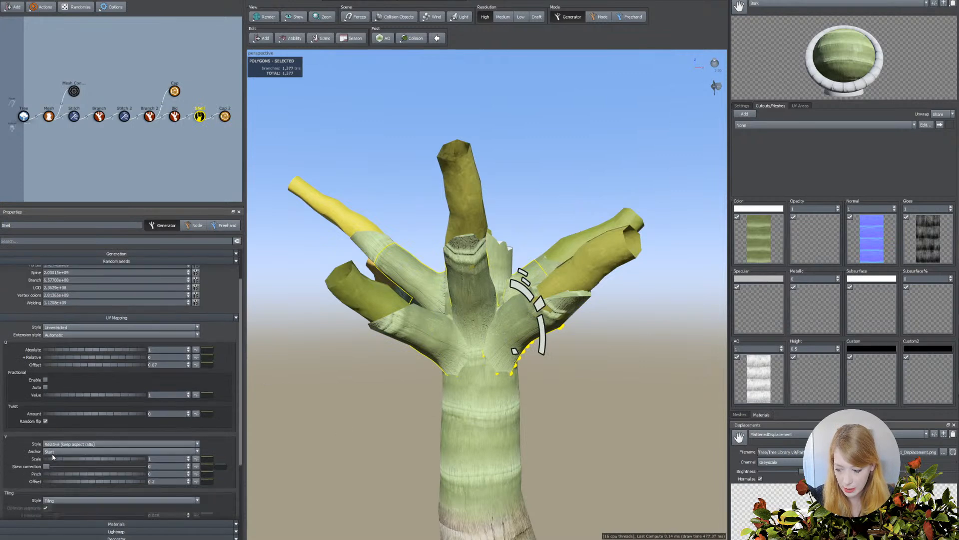
scroll(52, 458, "down", 5)
left_click_drag(50, 524, 56, 524)
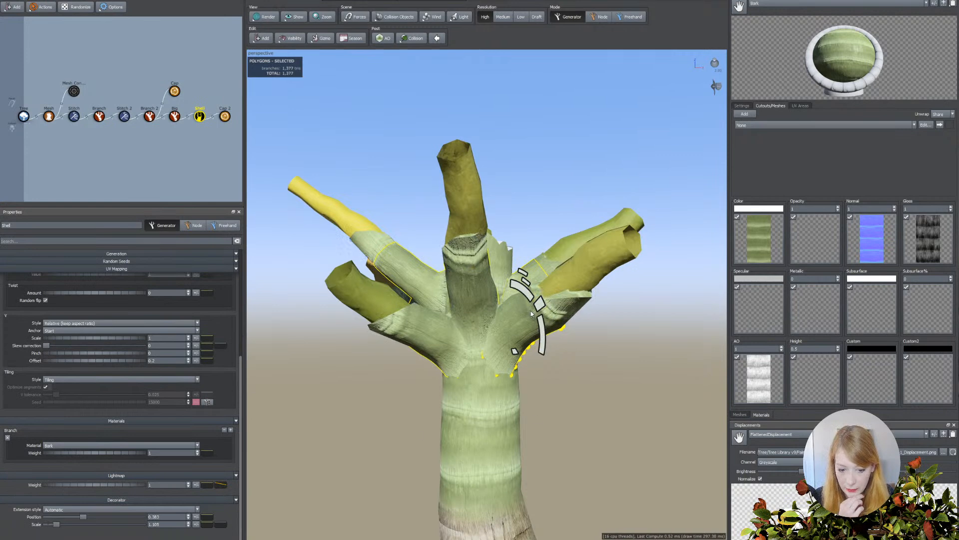
Review the crown and compare it with the bottle palm reference photo in the web browser.
left_click(360, 396)
left_click_drag(360, 396, 378, 420)
scroll(382, 411, "down", 5)
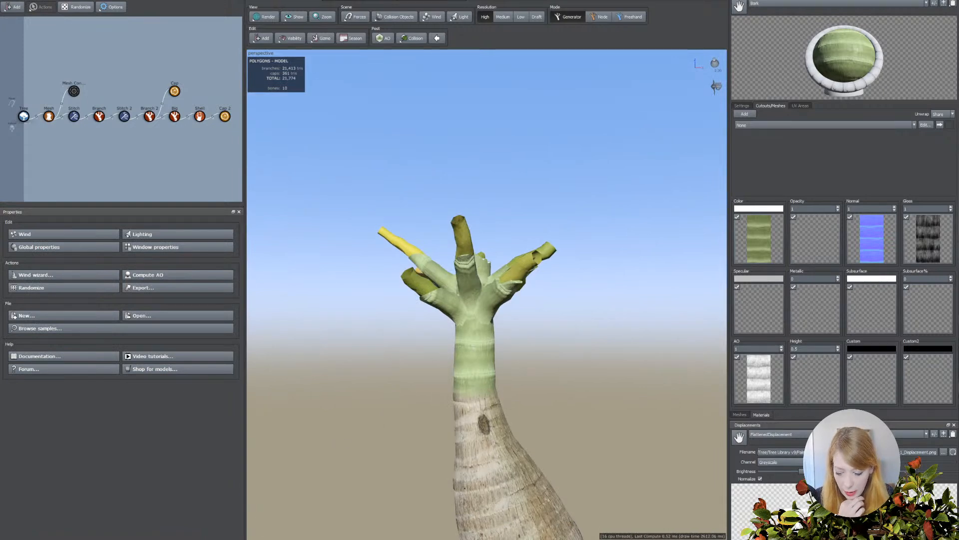
left_click(275, 539)
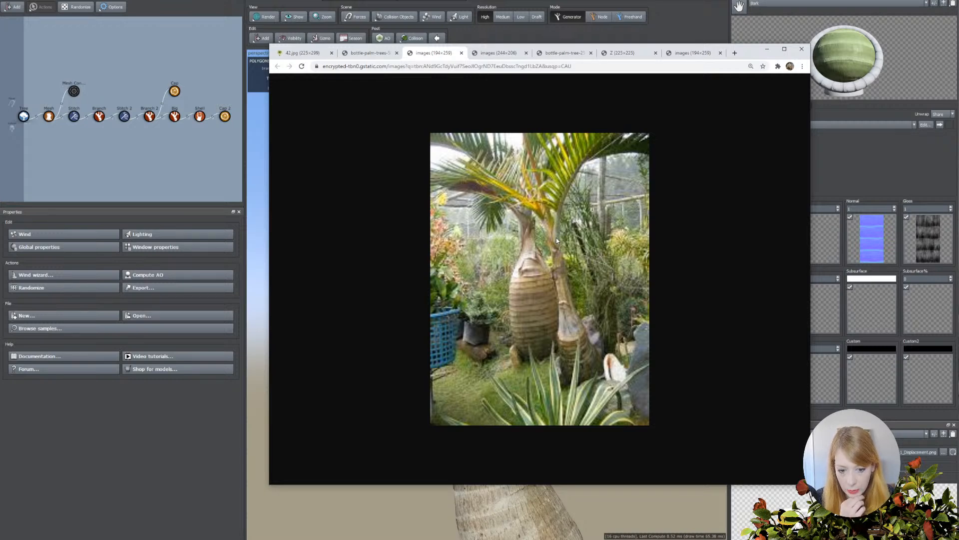
left_click(216, 172)
Lengthen the frond stems by raising their length relative to the parent and setting their absolute length to 1.67.
left_click(515, 277)
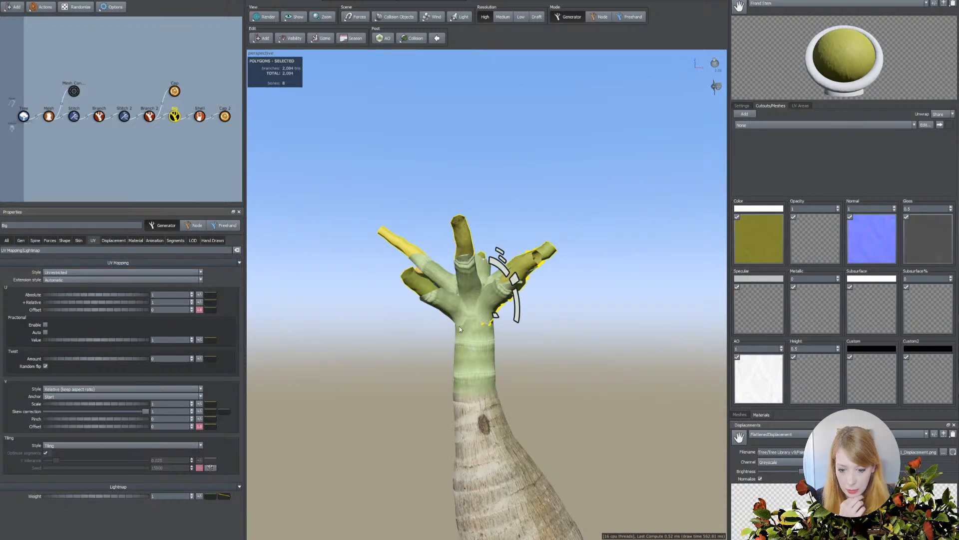
left_click(35, 240)
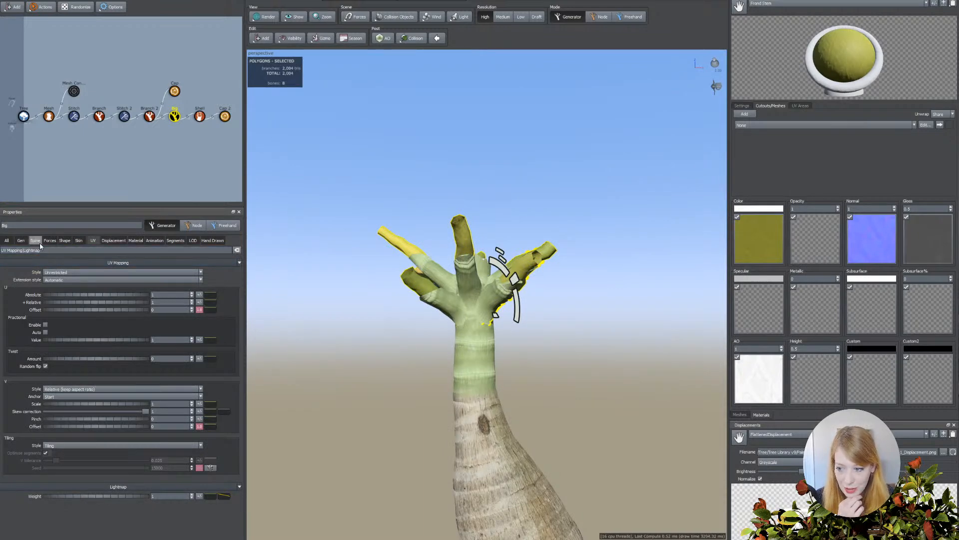
scroll(425, 355, "down", 3)
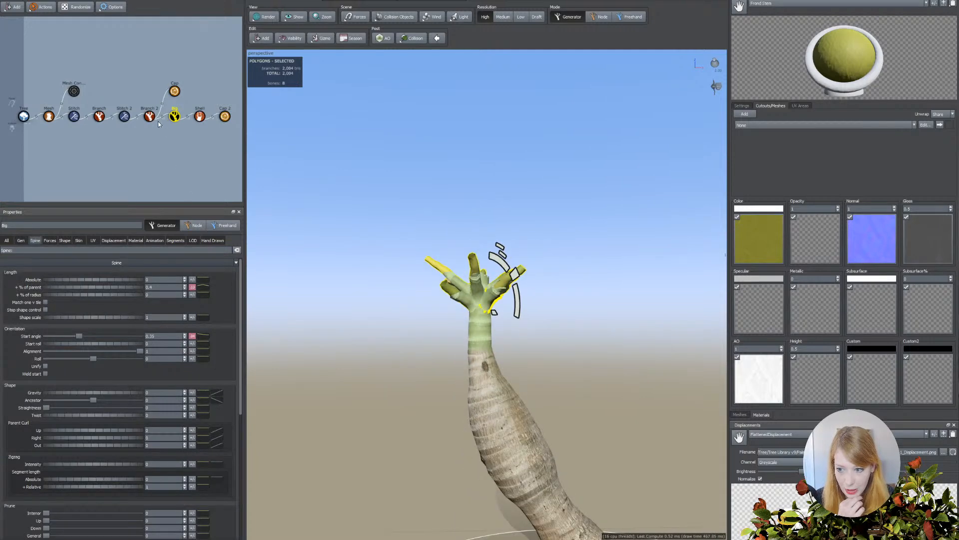
left_click(176, 118)
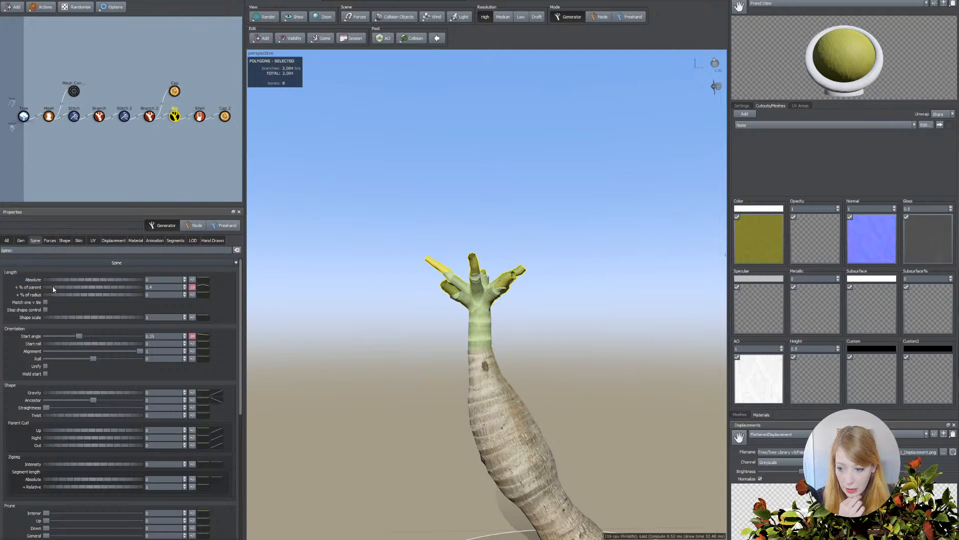
left_click_drag(54, 290, 399, 341)
scroll(371, 333, "down", 3)
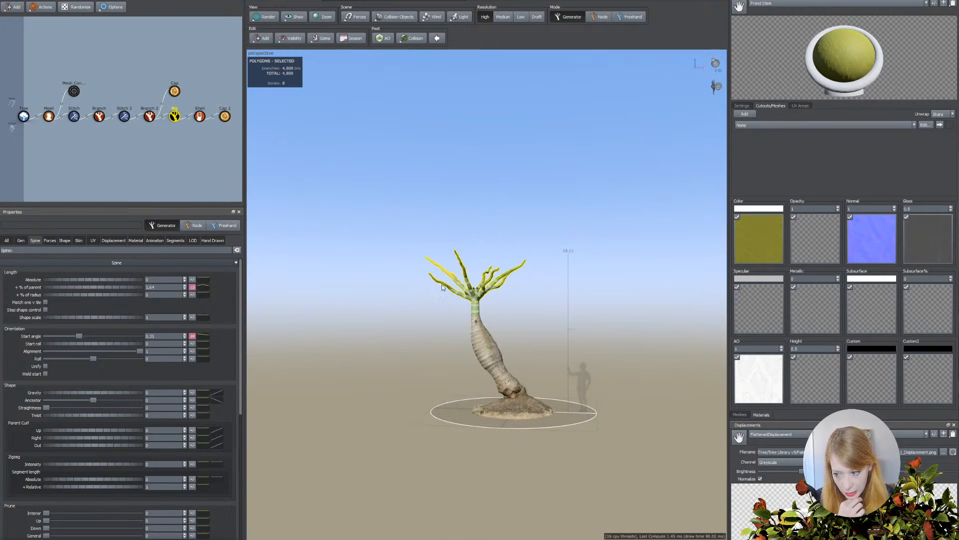
left_click_drag(117, 281, 139, 284)
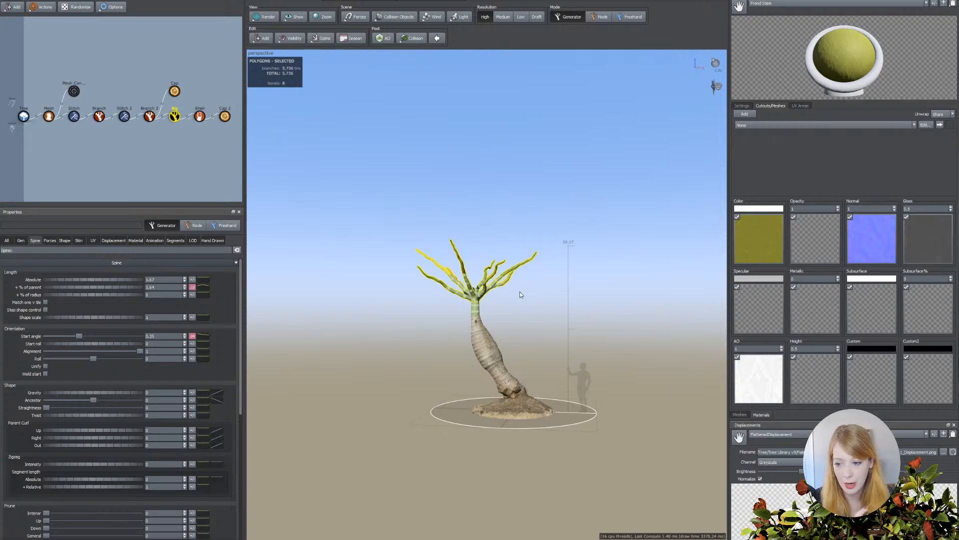
Examine the lengthened frond stems, the shells around them and the shell caps in the crown.
scroll(432, 359, "up", 3)
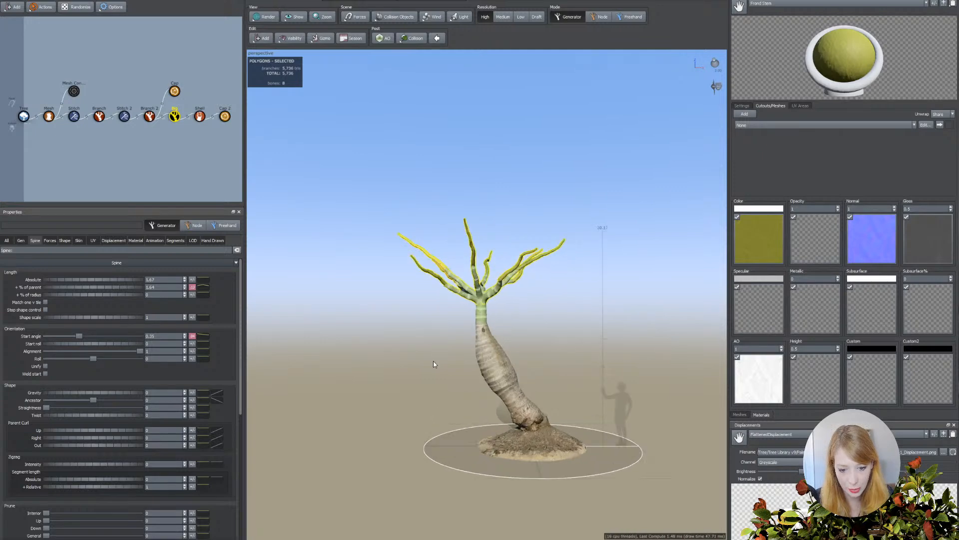
scroll(433, 361, "up", 3)
scroll(433, 364, "up", 1)
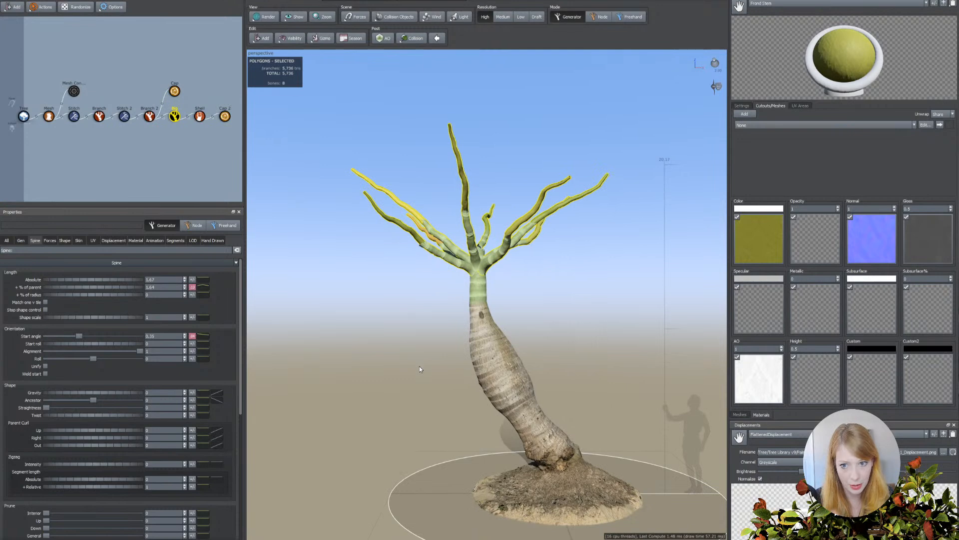
mouse_move(420, 369)
left_mouse_down()
mouse_move(381, 375)
mouse_move(410, 374)
left_mouse_up()
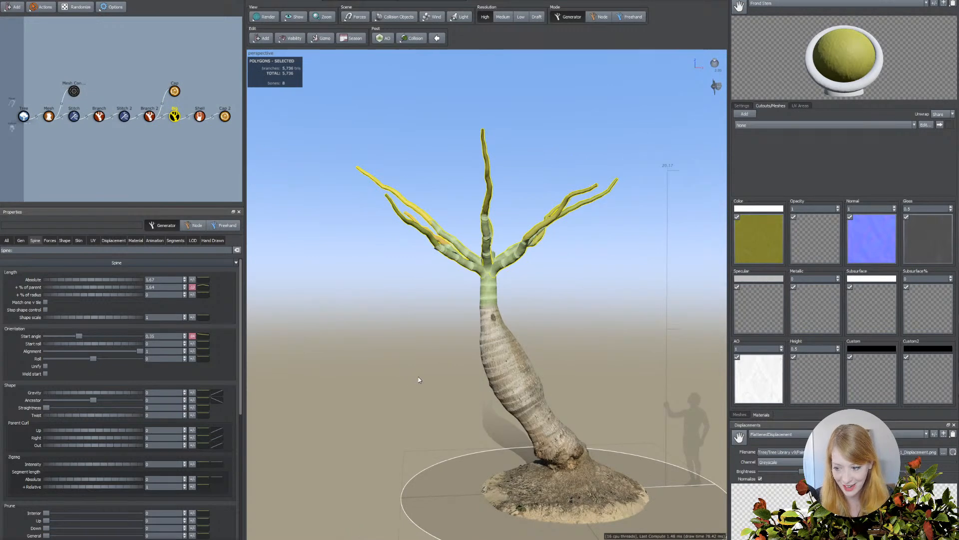
scroll(422, 392, "up", 2)
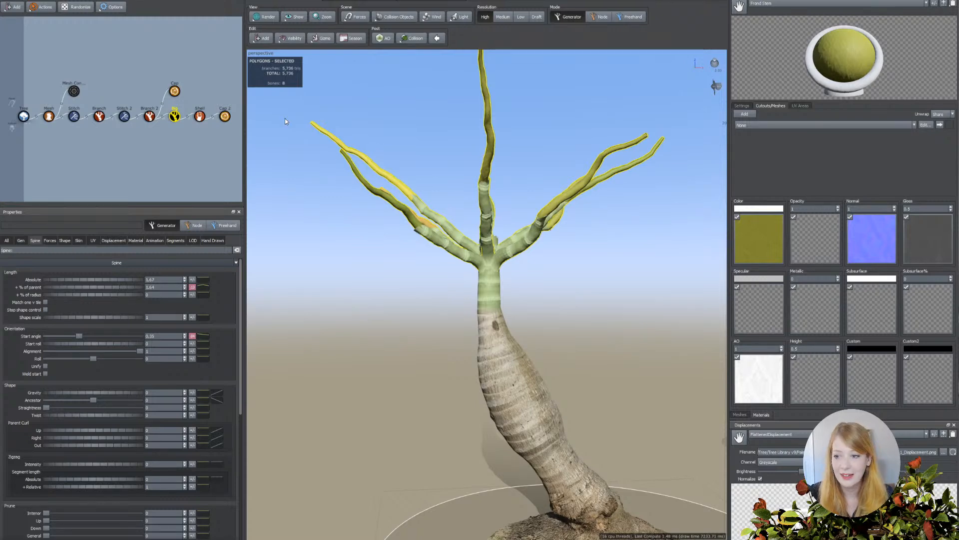
left_click(15, 35)
left_click(467, 207)
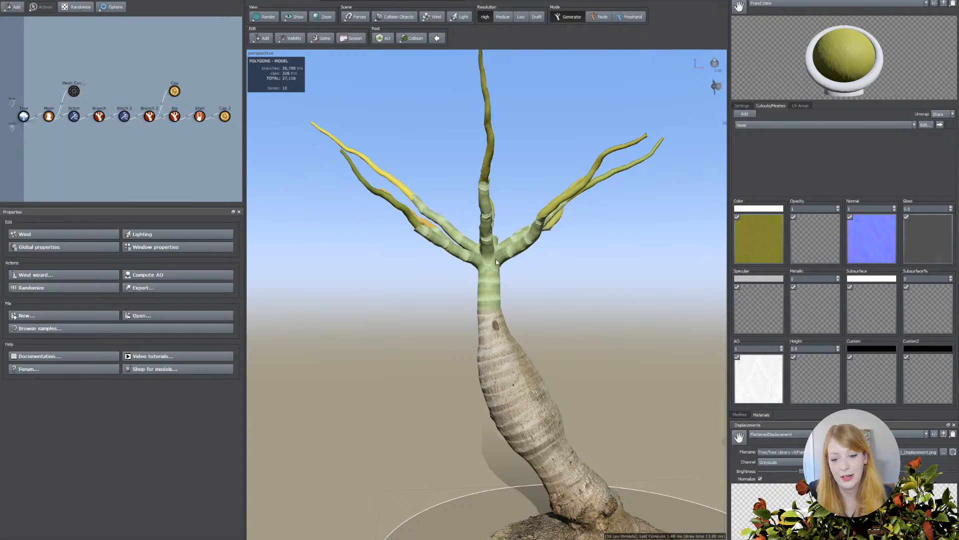
left_click(480, 265)
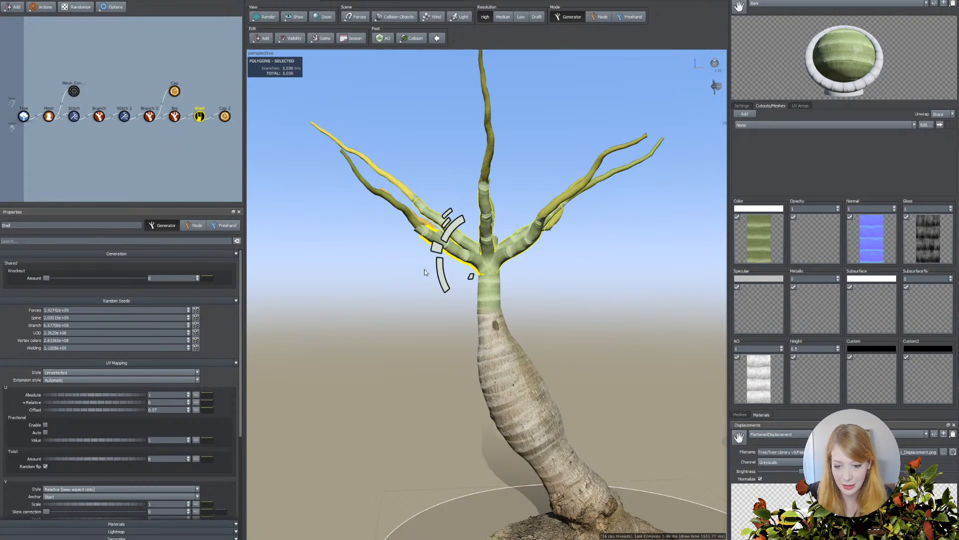
left_click(409, 215)
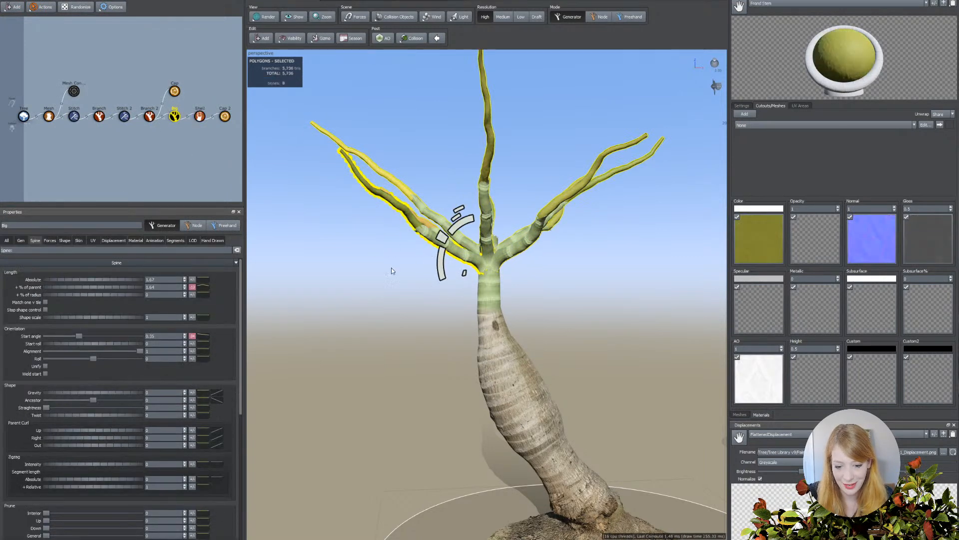
left_click(464, 257)
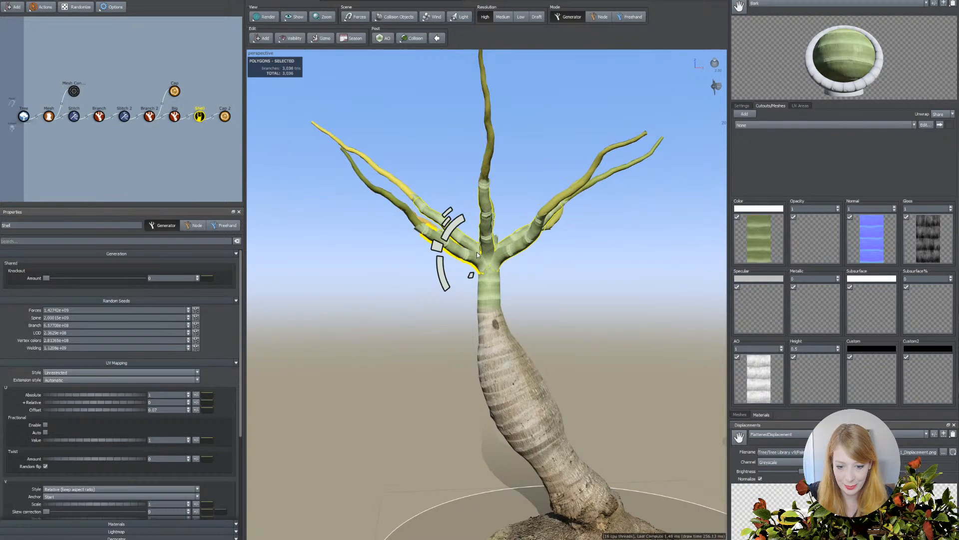
left_click(410, 196)
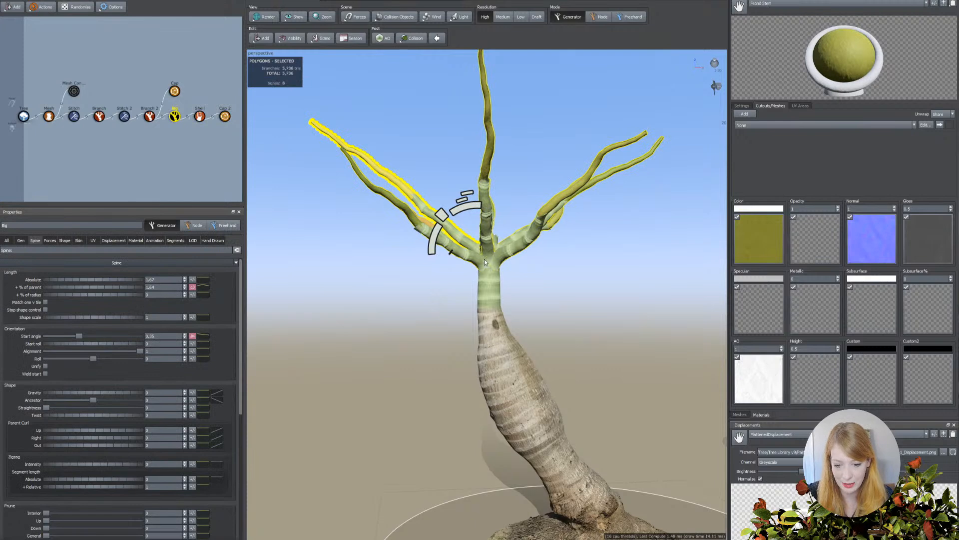
left_click(423, 233)
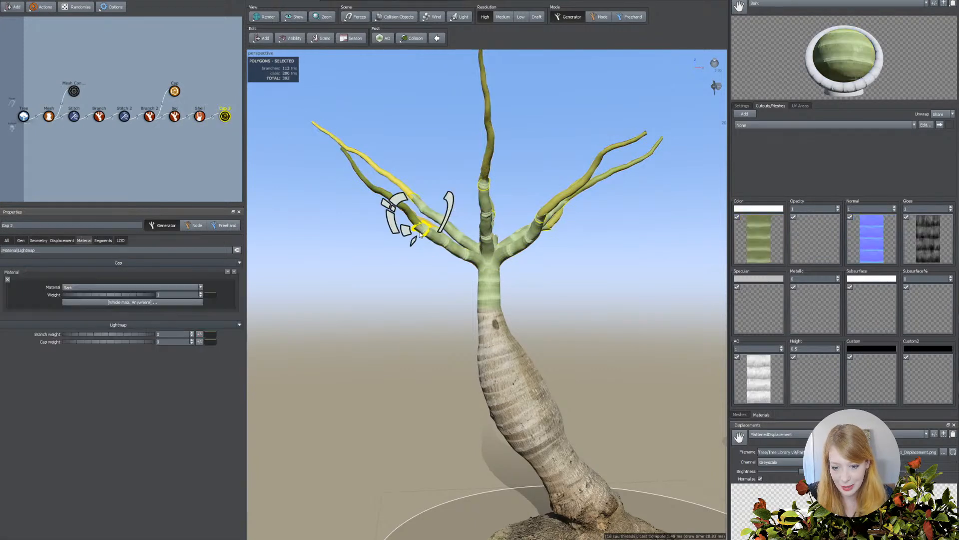
Shorten the shells around the frond stems by setting their decorator position to about 0.16.
left_click(444, 244)
scroll(140, 377, "down", 5)
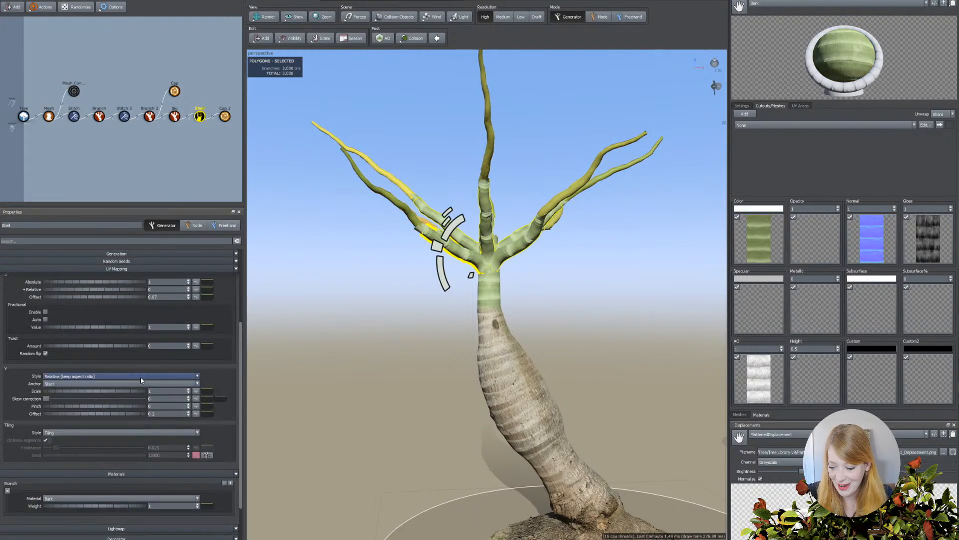
scroll(71, 464, "down", 2)
left_click_drag(85, 520, 63, 520)
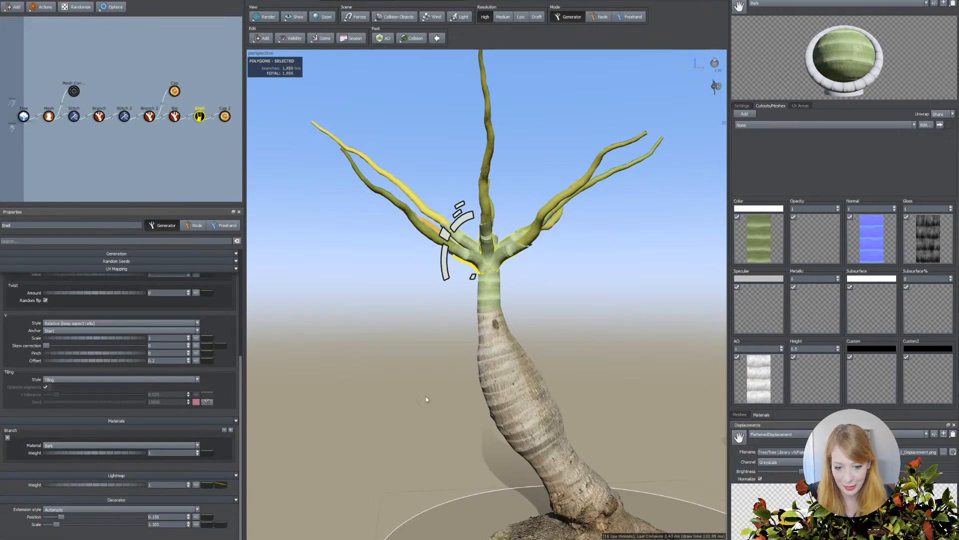
Taper the frond stems by adding a low point about 40% along their skin radius profile curve and lowering its end to nearly zero.
left_click(567, 196)
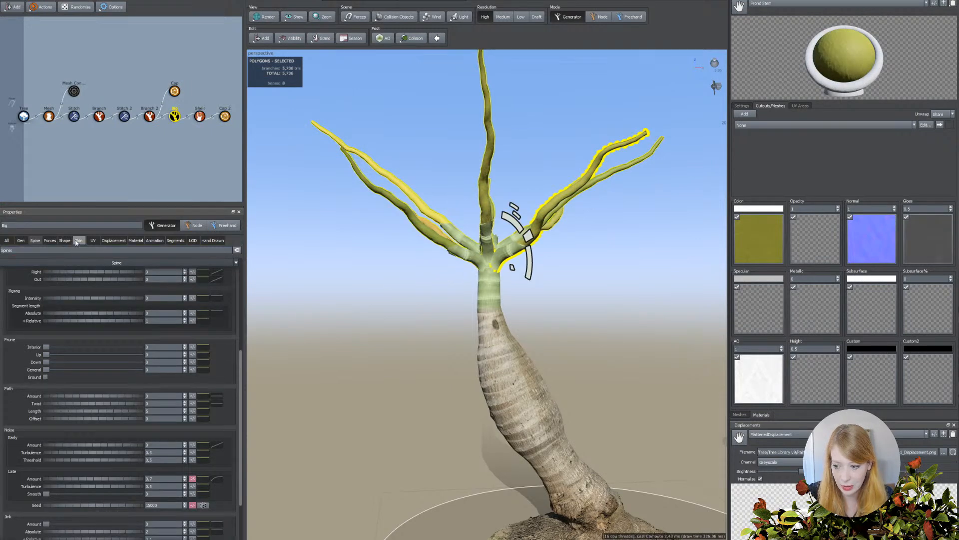
left_click(79, 240)
left_click(223, 297)
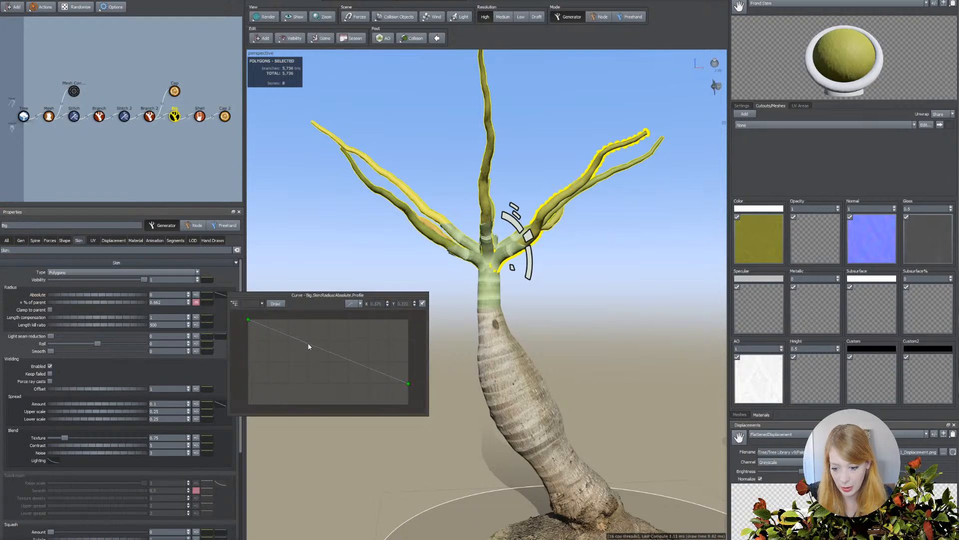
left_click(312, 354)
left_click_drag(311, 354, 313, 388)
left_click_drag(408, 385, 408, 402)
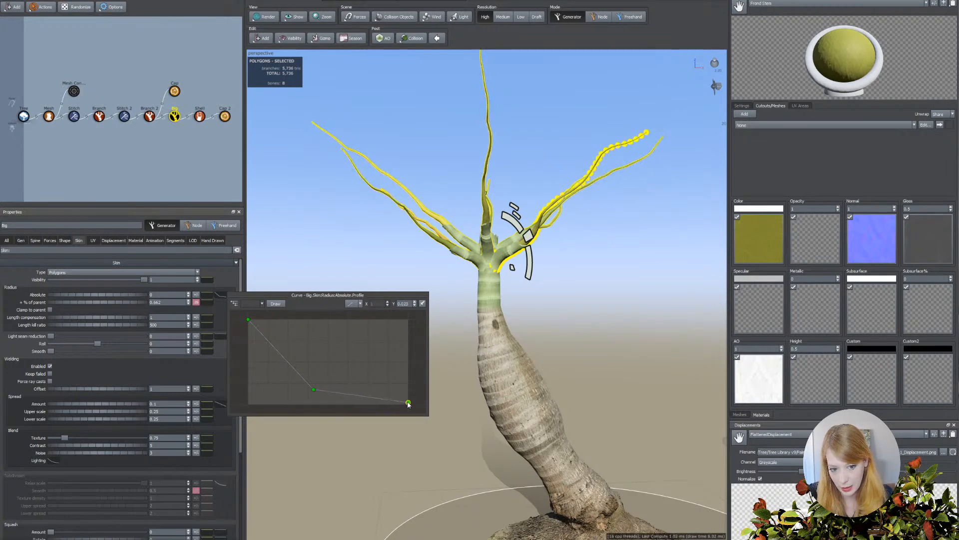
Make the frond stems steeper toward the trunk tip by lowering the end of their start angle parent curve (Branch 2) to nearly zero.
left_click(603, 203)
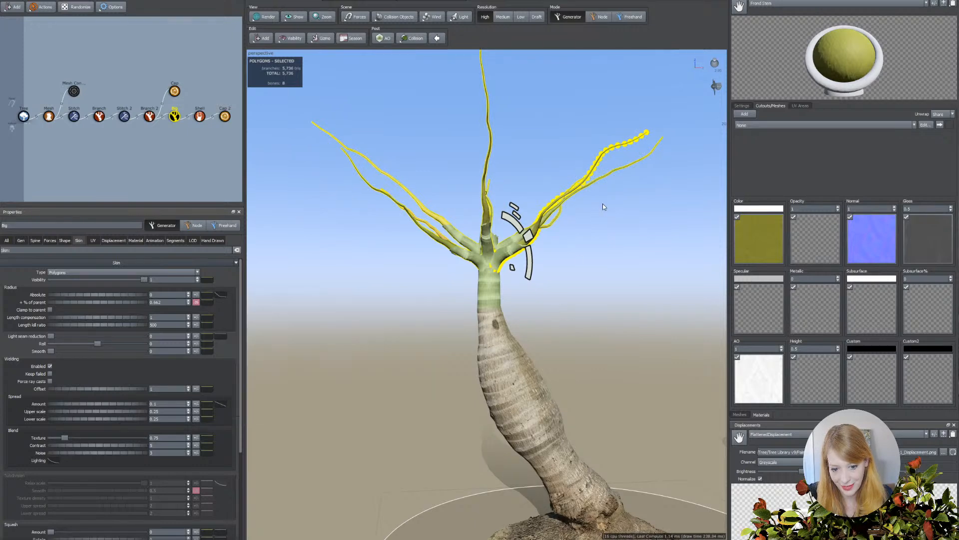
scroll(444, 267, "down", 4)
left_click_drag(463, 269, 548, 280)
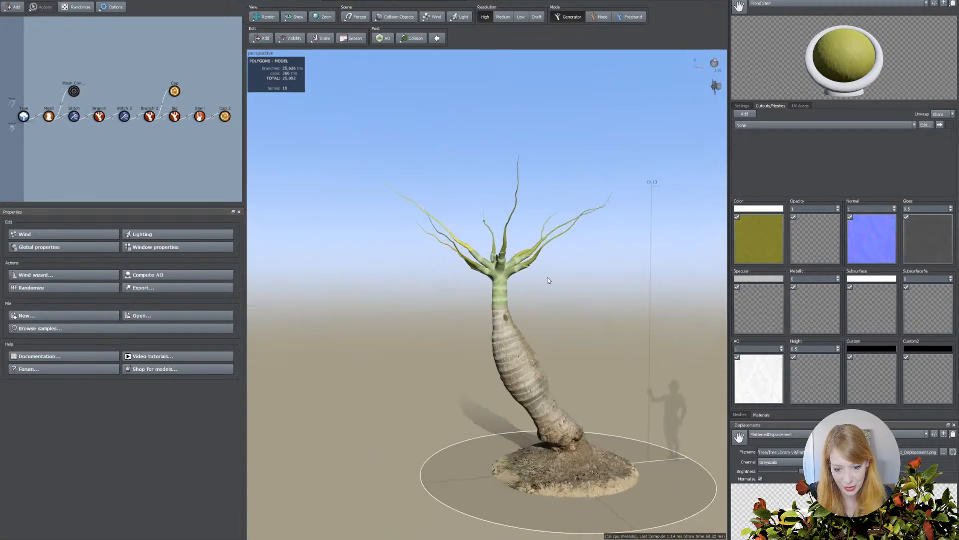
left_click(516, 268)
left_click(508, 295)
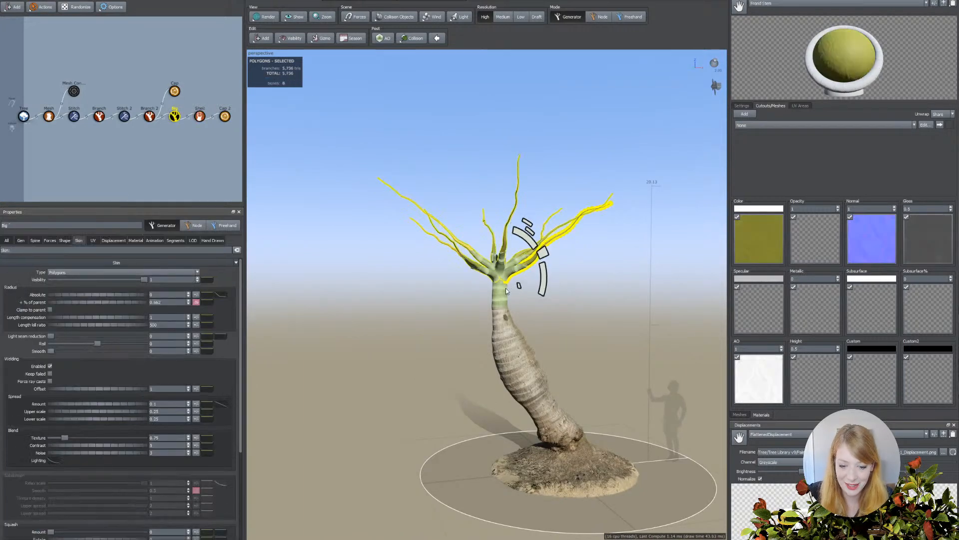
left_click(21, 240)
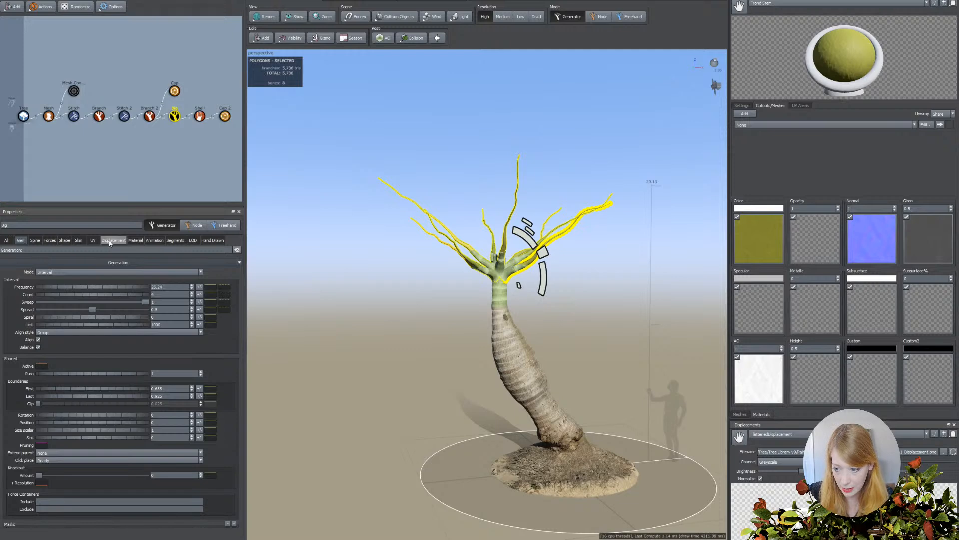
left_click(36, 240)
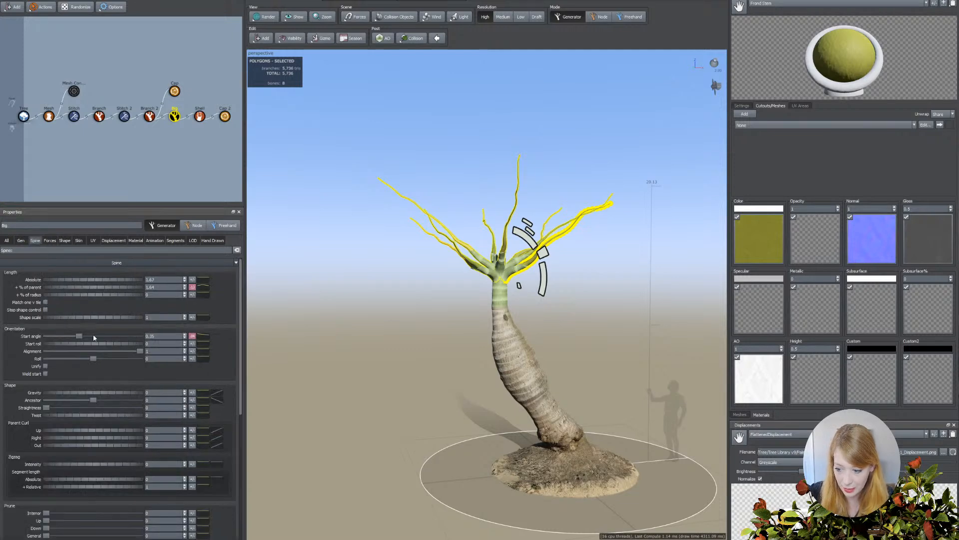
left_click(205, 337)
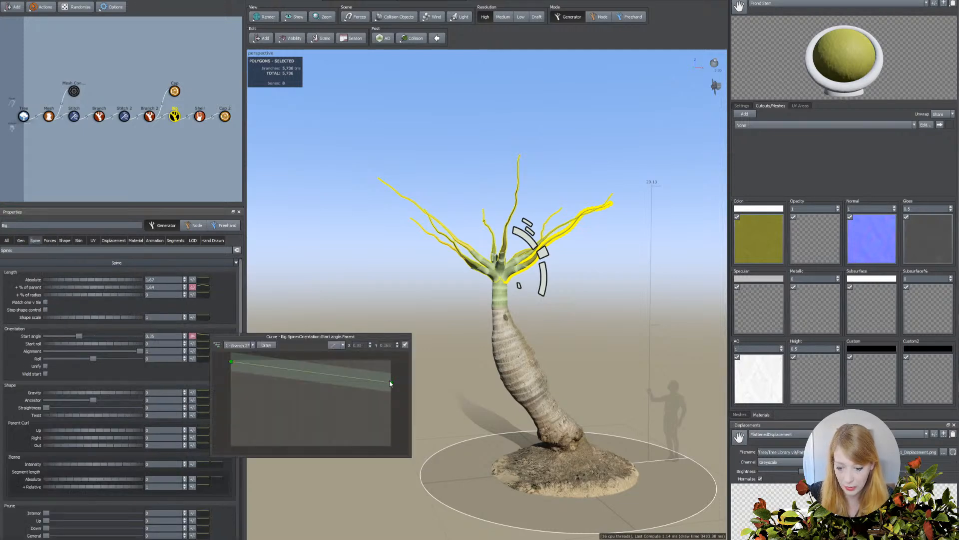
left_click(243, 346)
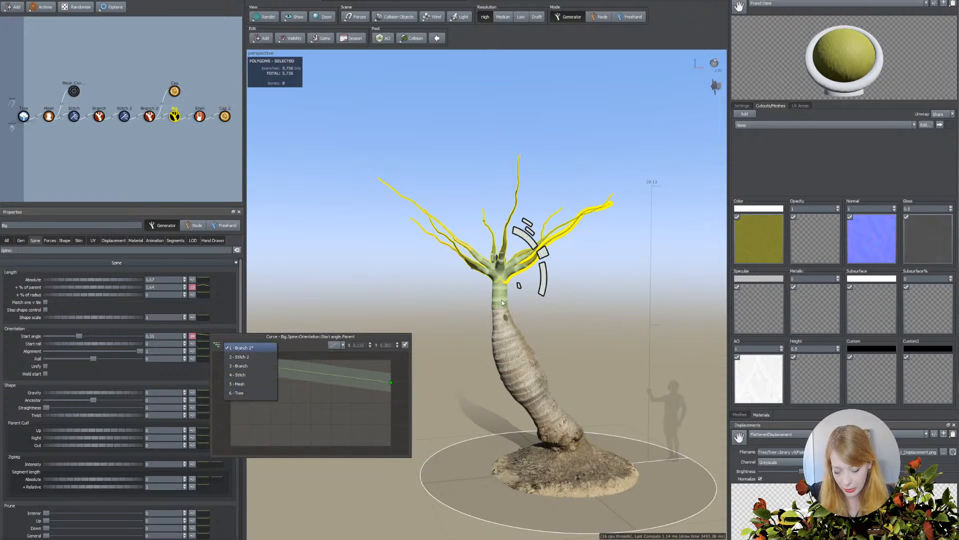
left_click(251, 349)
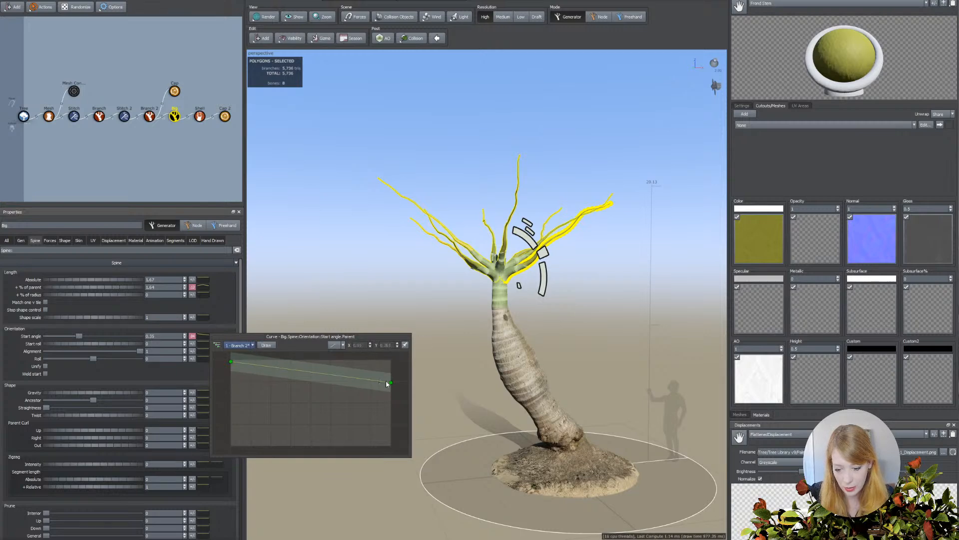
left_click_drag(389, 386, 393, 445)
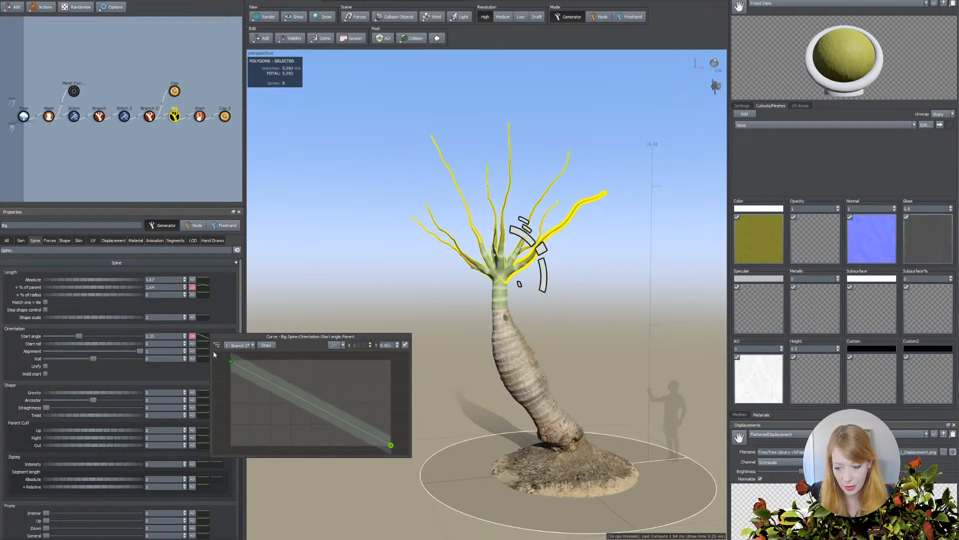
mouse_move(232, 363)
left_mouse_down()
mouse_move(233, 379)
mouse_move(233, 361)
left_mouse_up()
Set the frond stems' start angle to about 0.2 and inspect the shells at their bases.
left_click_drag(80, 337, 66, 339)
scroll(424, 314, "up", 4)
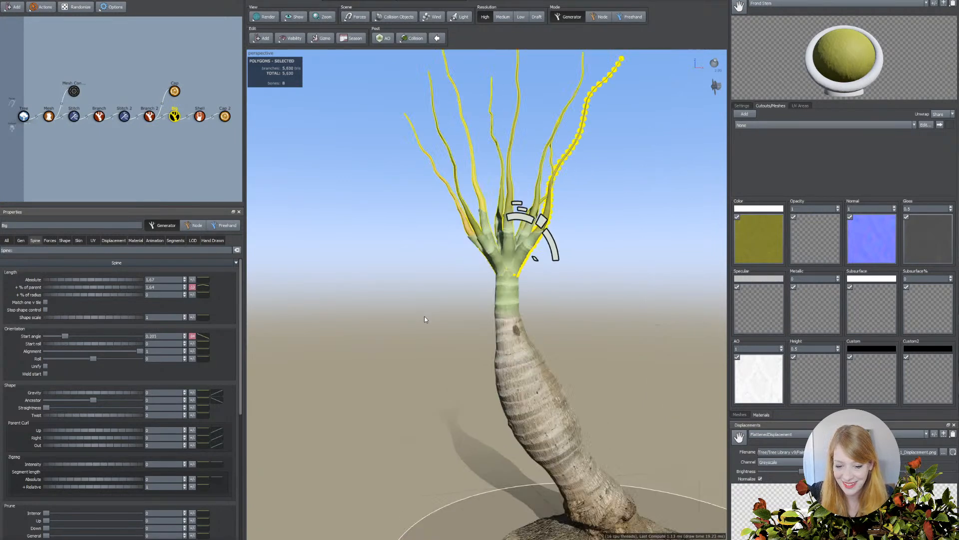
scroll(428, 320, "up", 4)
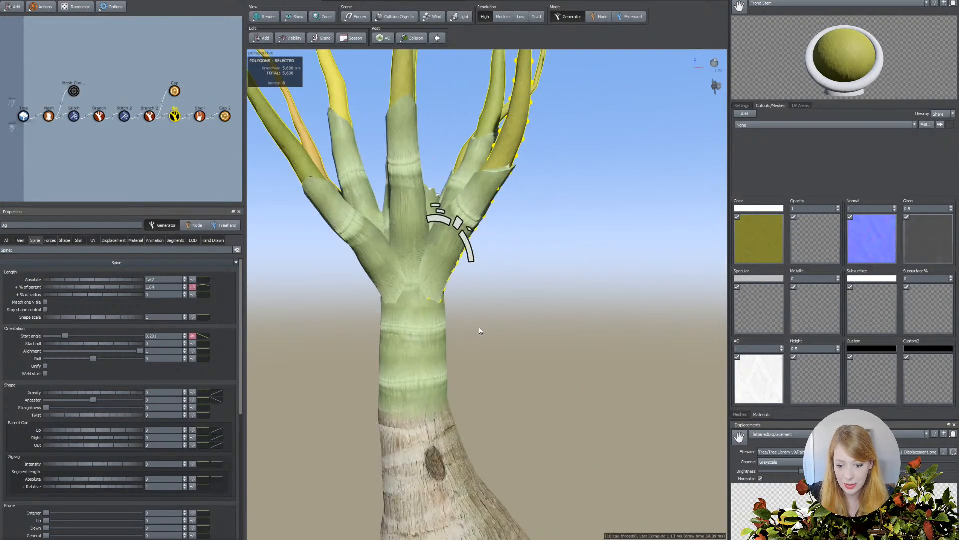
left_click(476, 327)
left_click(411, 254)
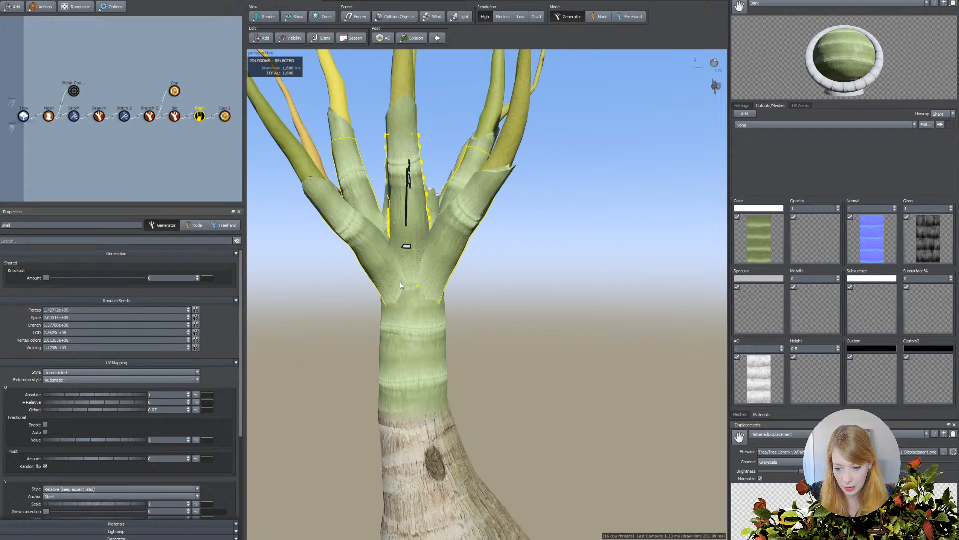
Review the generator types that can be added to the frond stems and examine the finished palm model for reference.
left_click(174, 117)
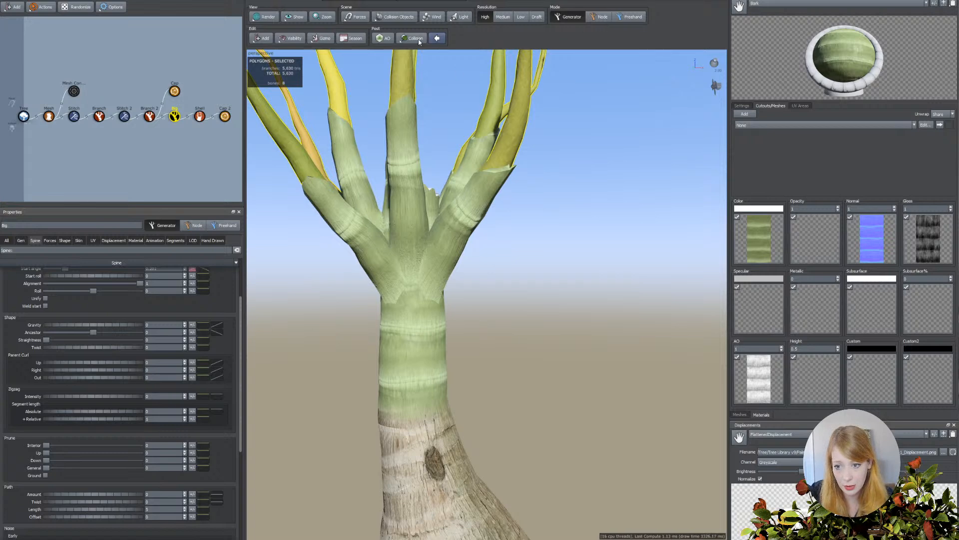
left_click(259, 38)
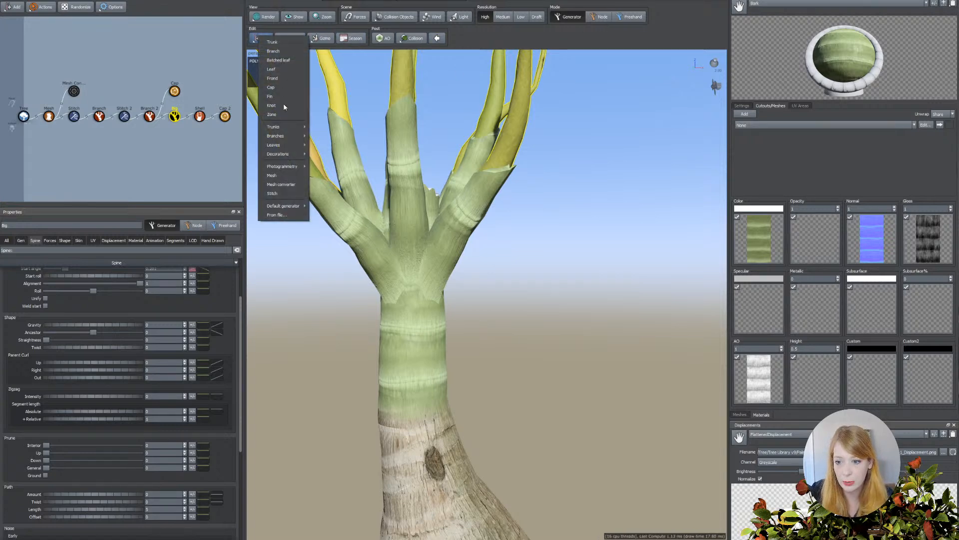
mouse_move(284, 154)
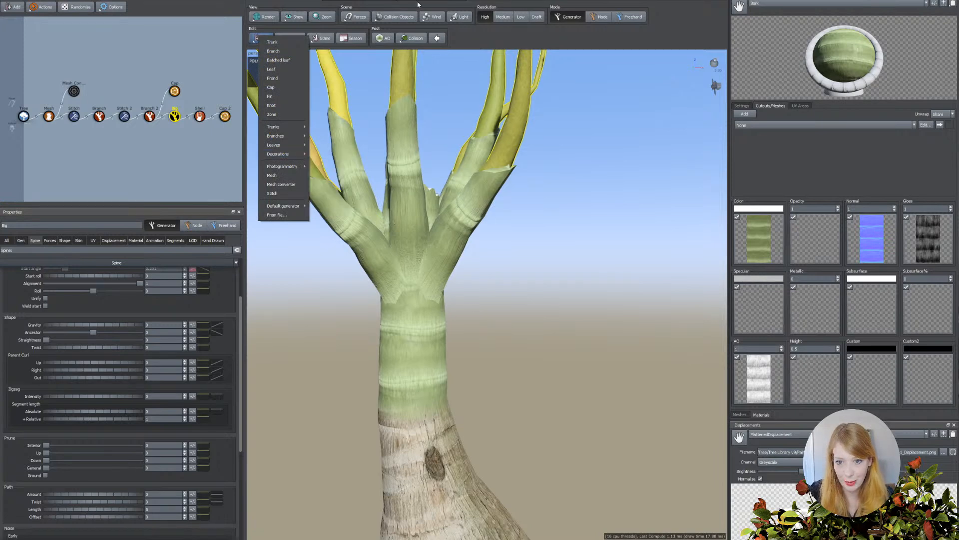
key("Escape")
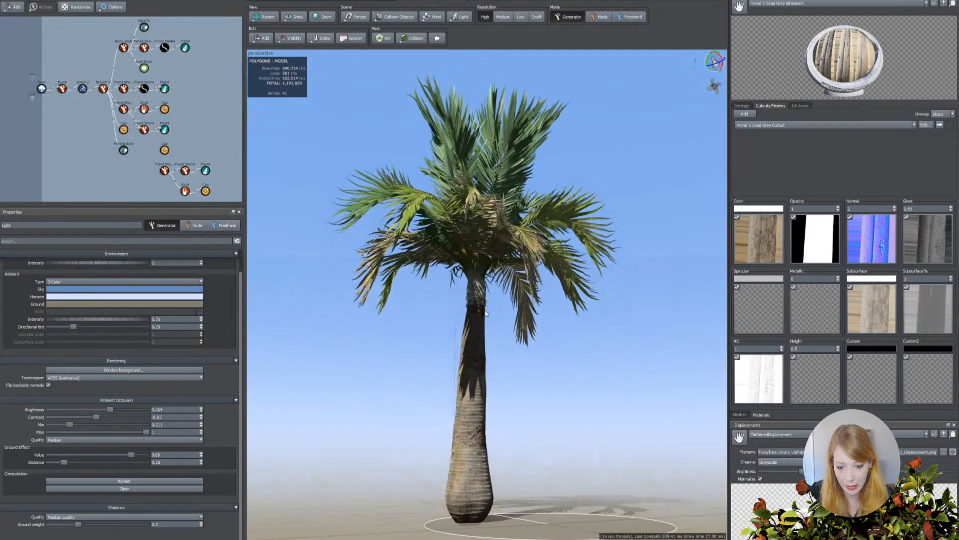
scroll(486, 310, "up", 8)
left_click_drag(486, 312, 530, 350)
scroll(504, 367, "down", 8)
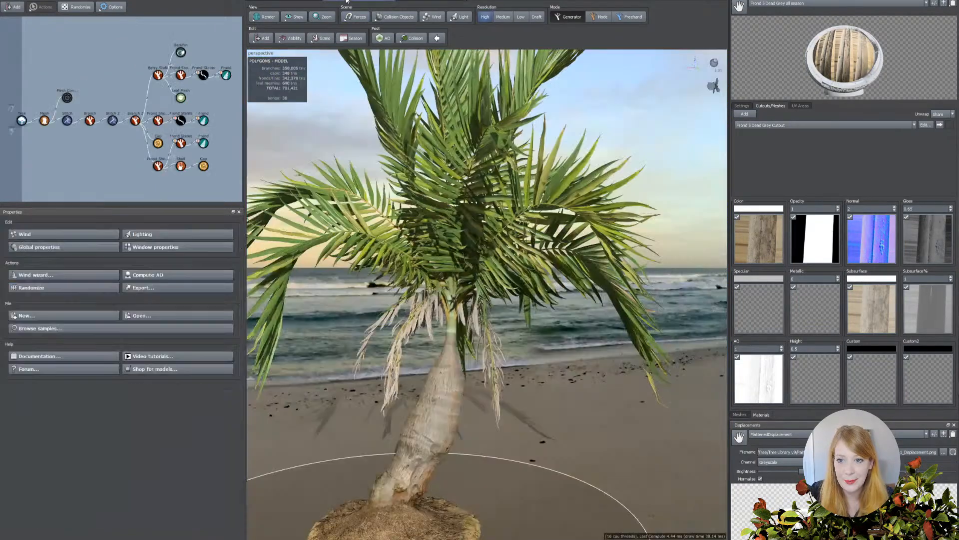
left_click_drag(461, 319, 448, 295)
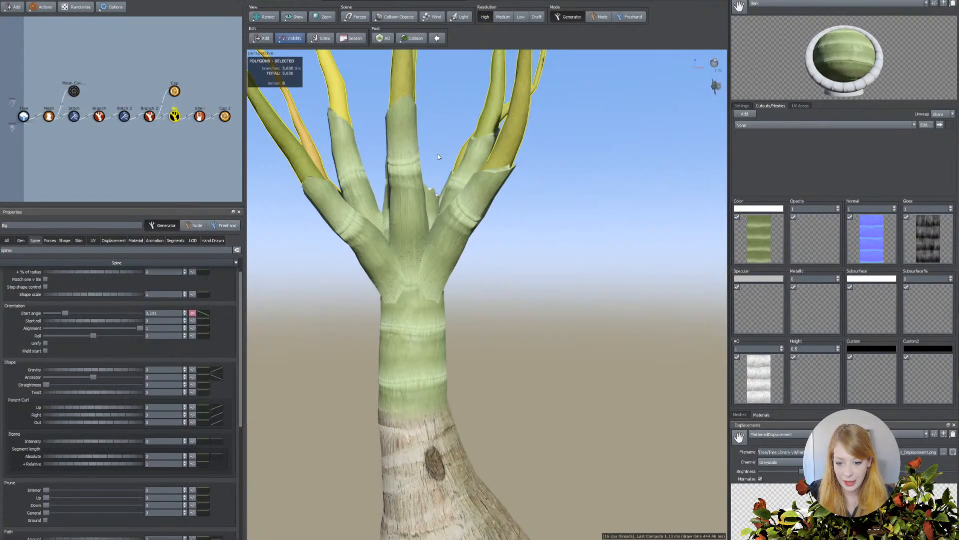
Try the frond stems without welding, and enable the welding again.
left_click(175, 119)
scroll(112, 280, "down", 1)
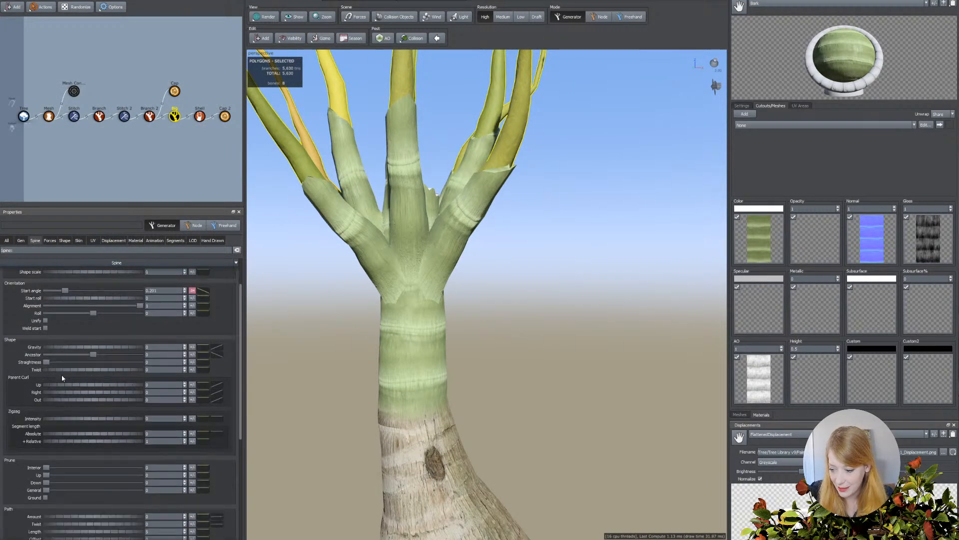
left_click(79, 242)
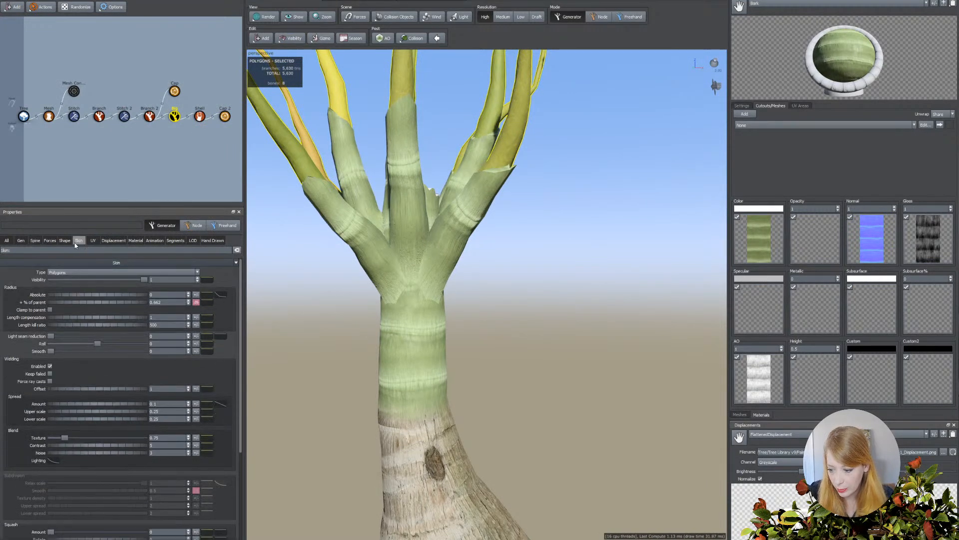
left_click(50, 366)
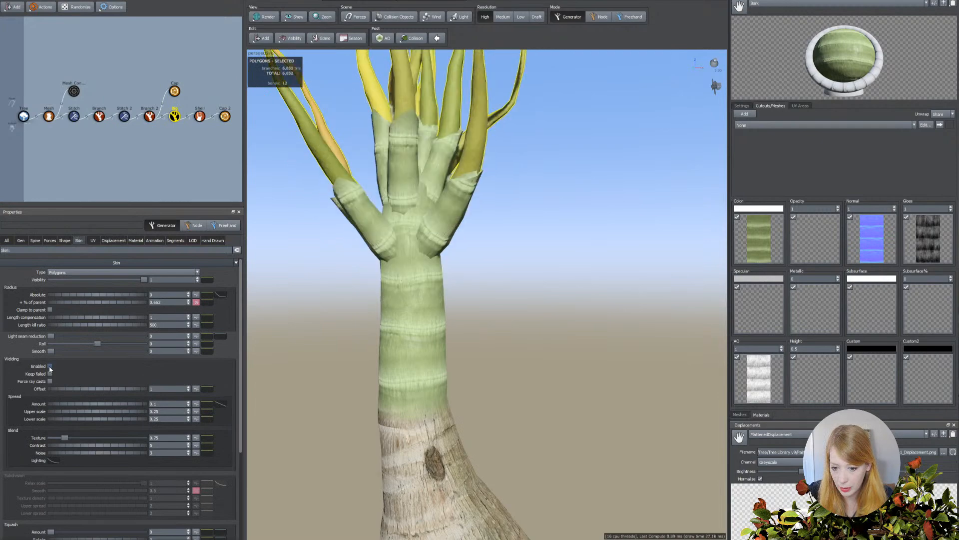
left_click(50, 366)
Refine the frond stems' weld to the crownshaft with an offset slightly below 1 and a lower spread scale of about 0.66.
scroll(322, 331, "up", 6)
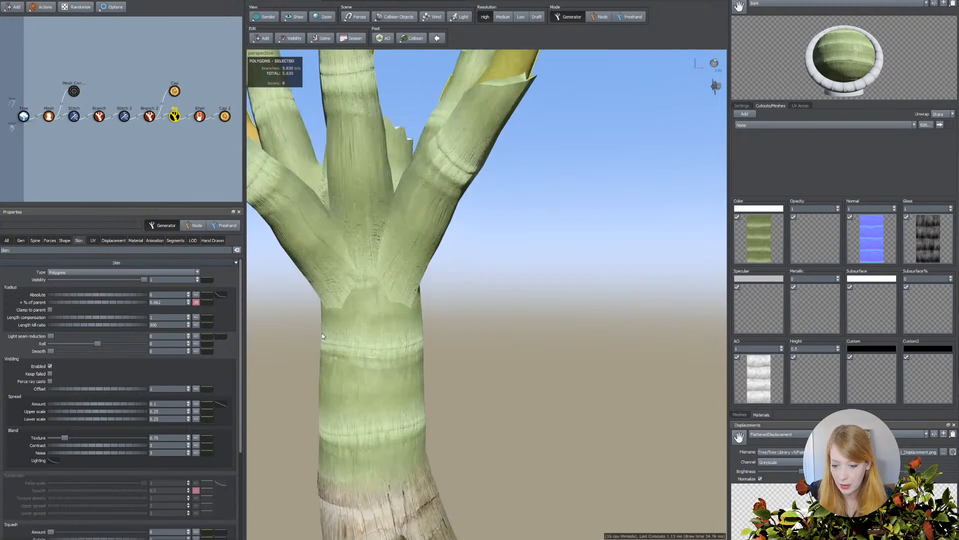
scroll(300, 339, "down", 2)
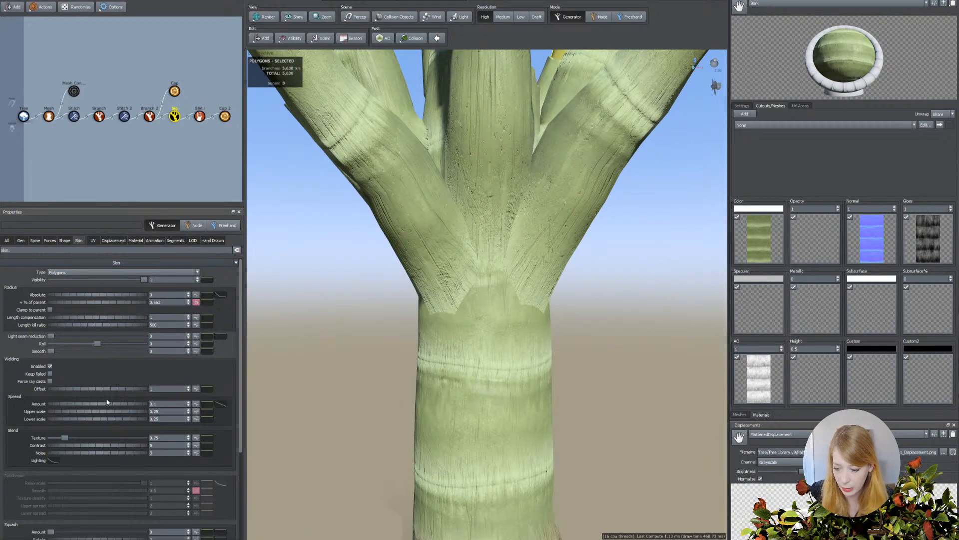
left_click_drag(78, 389, 124, 390)
scroll(450, 374, "down", 5)
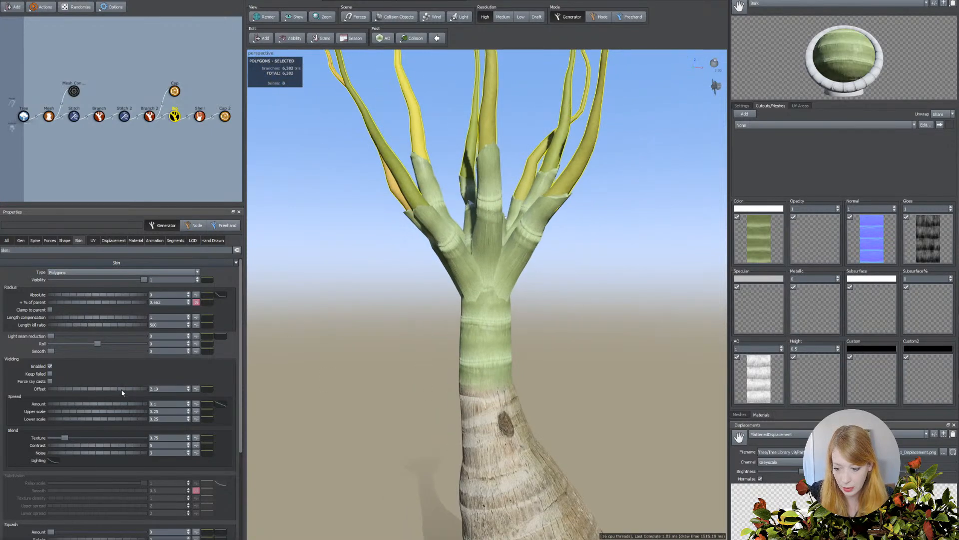
mouse_move(127, 390)
left_mouse_down()
mouse_move(91, 389)
mouse_move(108, 390)
left_mouse_up()
scroll(288, 374, "up", 5)
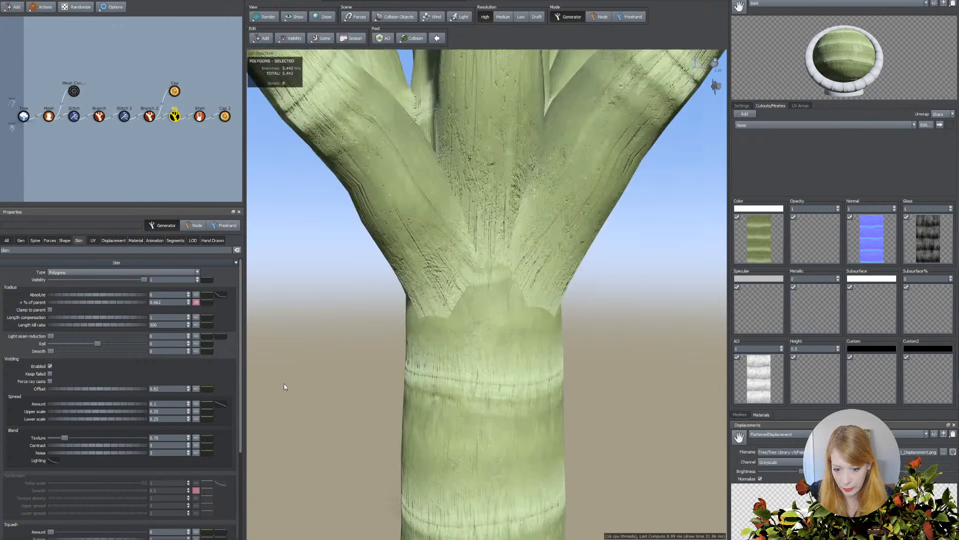
left_click_drag(67, 420, 81, 421)
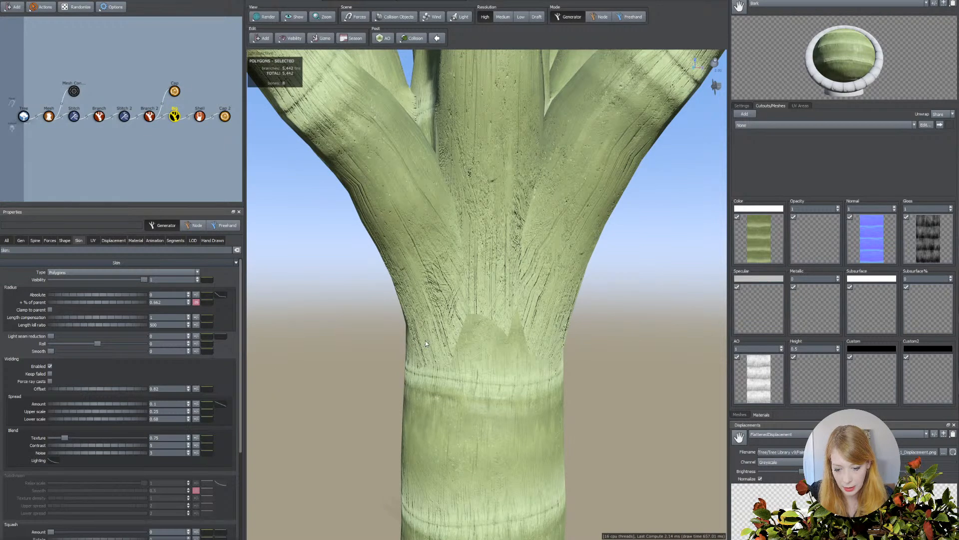
left_click(459, 331)
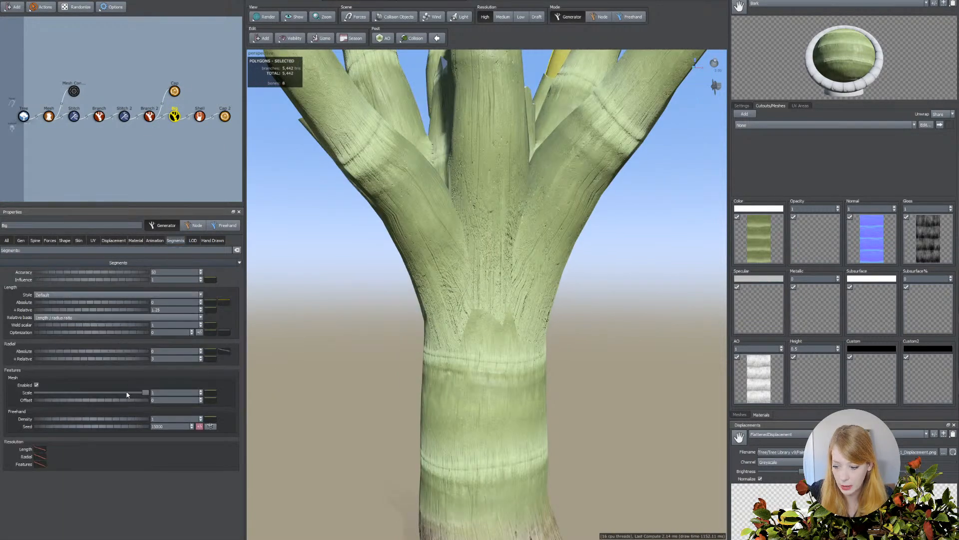
Display the model as a wireframe and set the frond stems' absolute radial segments to 4.
left_click(71, 352)
left_click(259, 18)
left_click(273, 29)
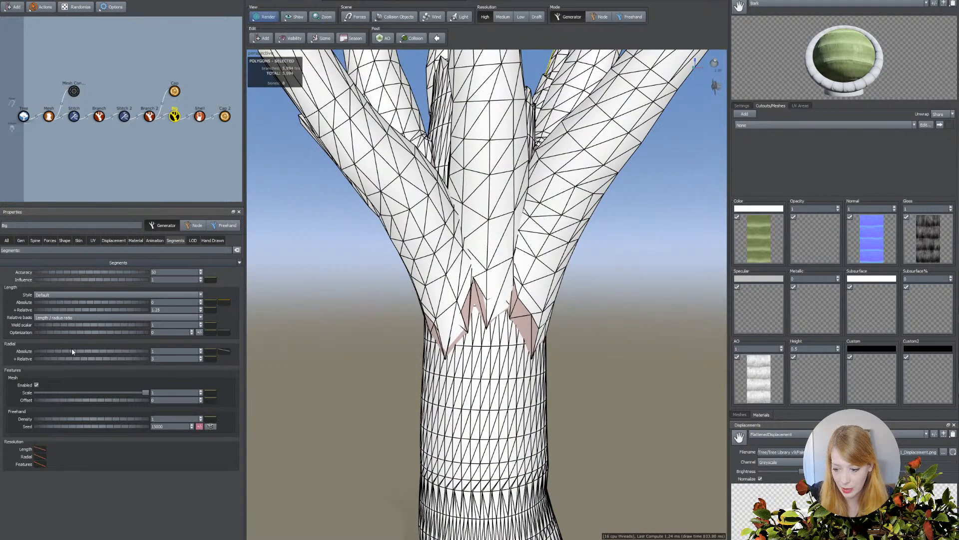
left_click_drag(73, 352, 90, 353)
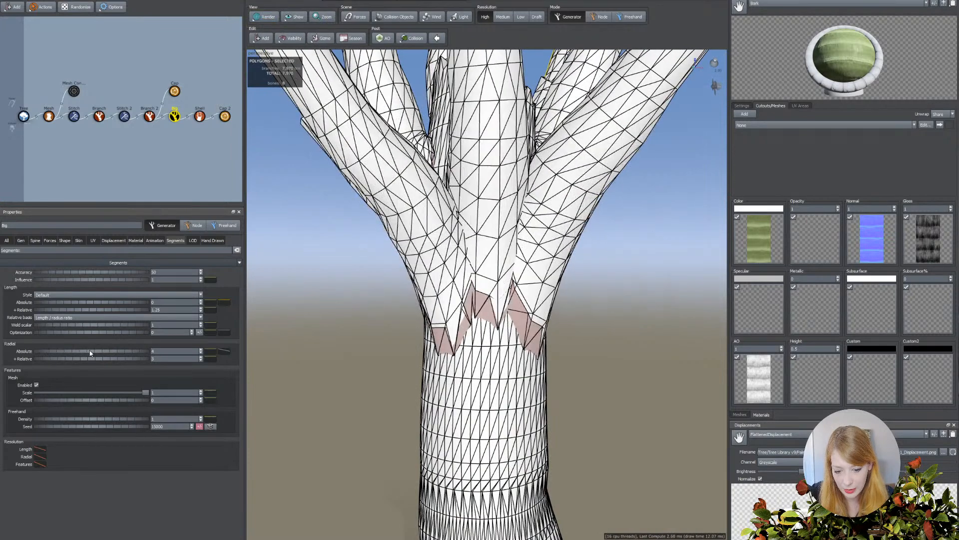
Reduce radial segments toward the frond stem tips by adding a low point about 38% along the profile curve and dropping its end to nearly zero.
left_click(223, 351)
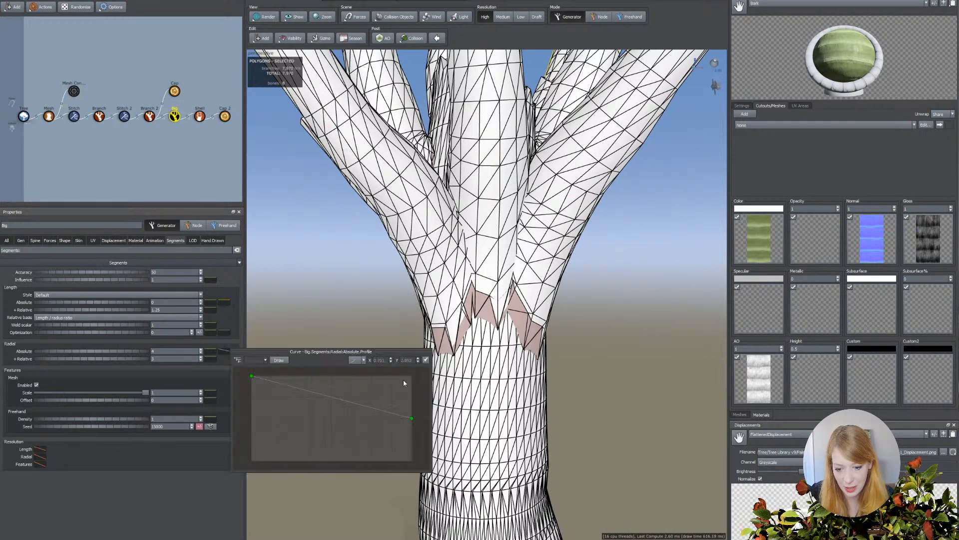
scroll(500, 300, "down", 5)
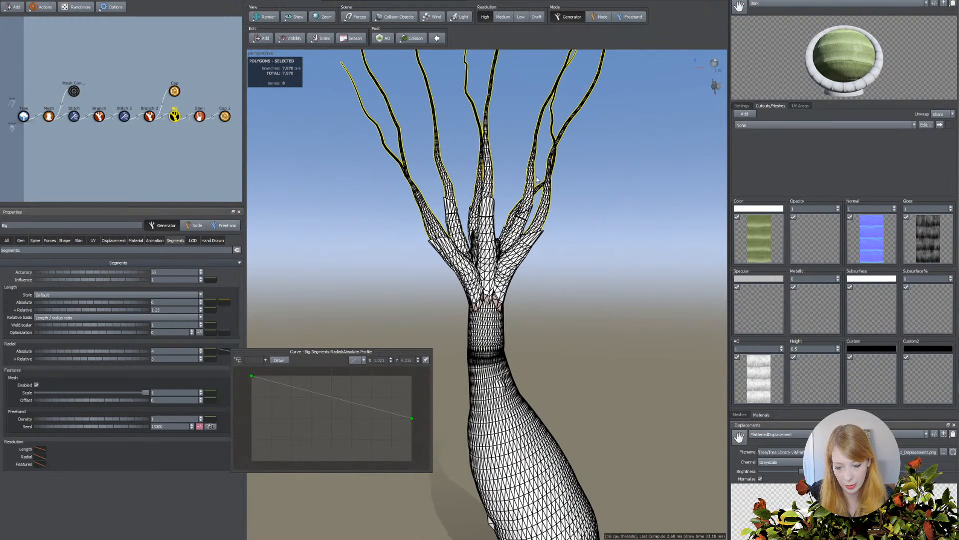
left_click_drag(311, 391, 311, 428)
left_click_drag(412, 417, 412, 460)
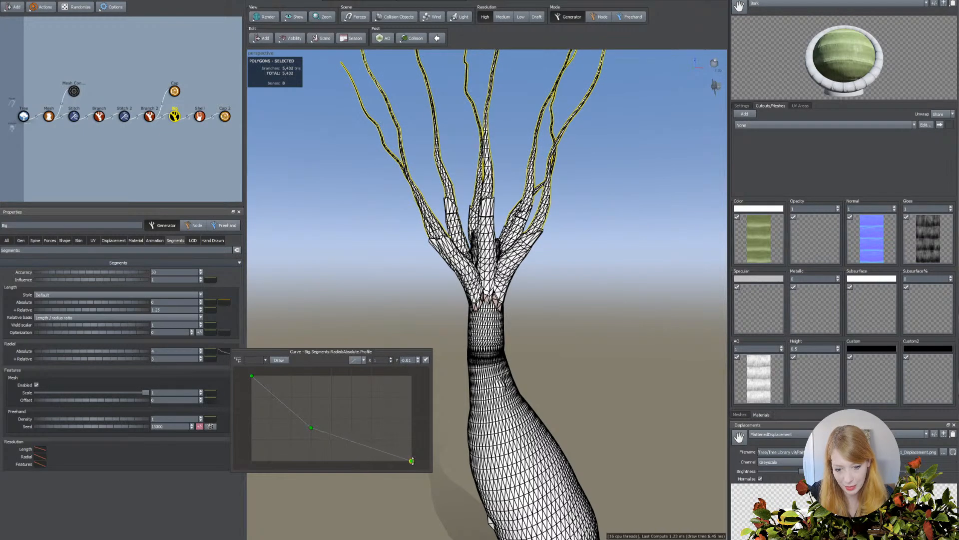
Examine the frond stems' wireframe, comparing the low and medium resolutions, and return to high resolution.
middle_click_drag(554, 260, 536, 376)
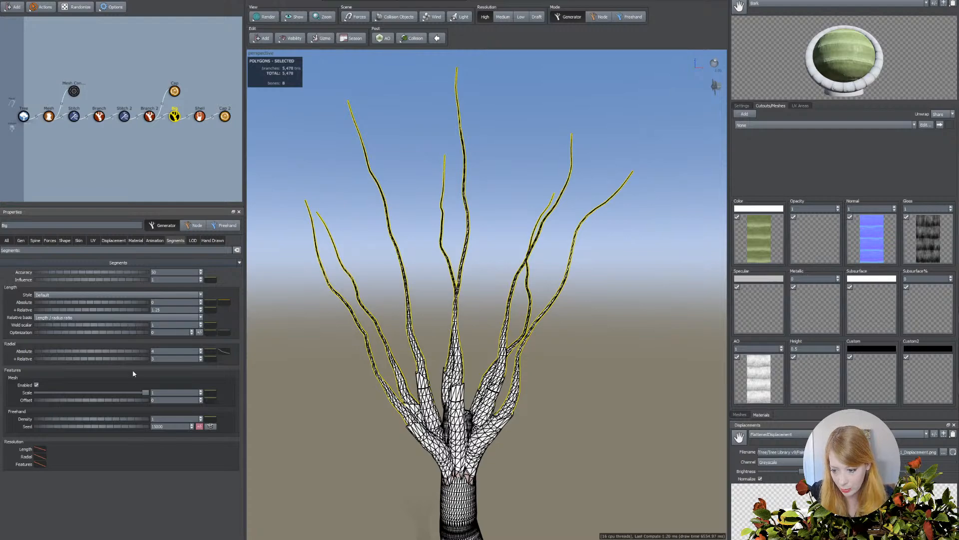
left_click_drag(400, 380, 425, 370)
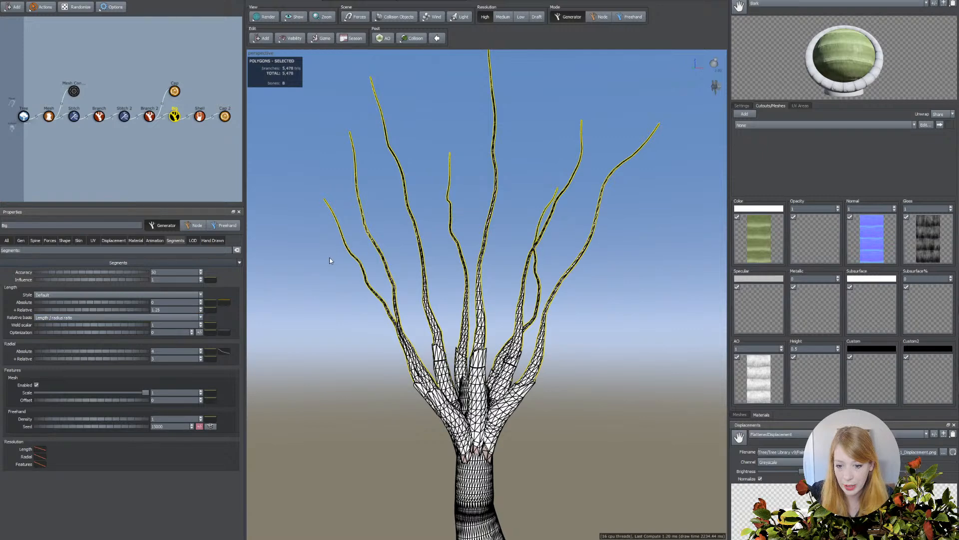
left_click(521, 17)
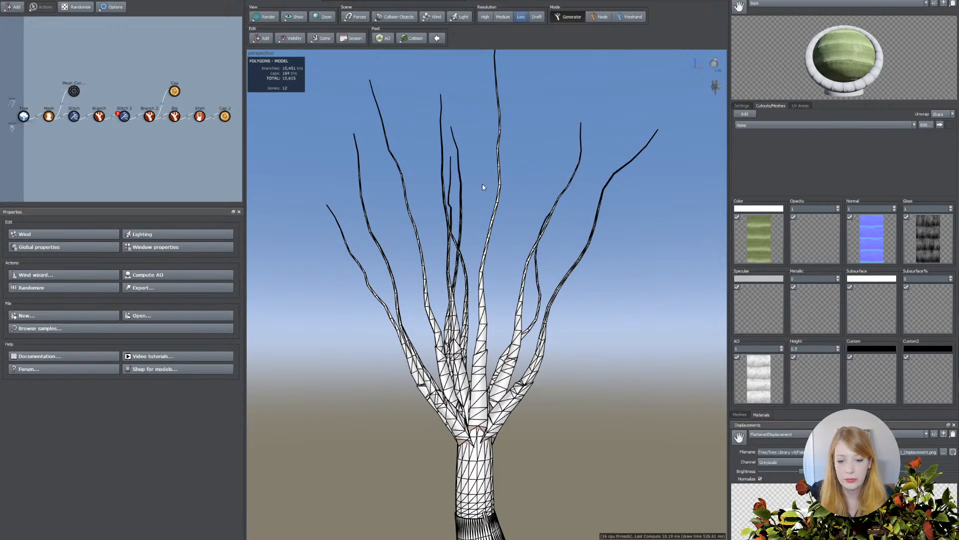
left_click(503, 16)
left_click(485, 16)
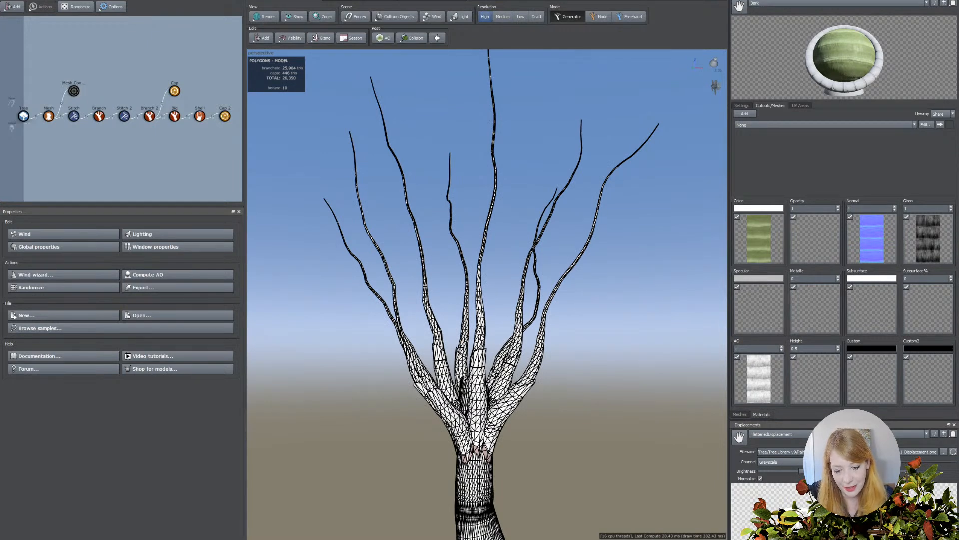
Switch the model from wireframe back to textured rendering and examine the frond stems' weld to the crownshaft up close.
left_click(483, 339)
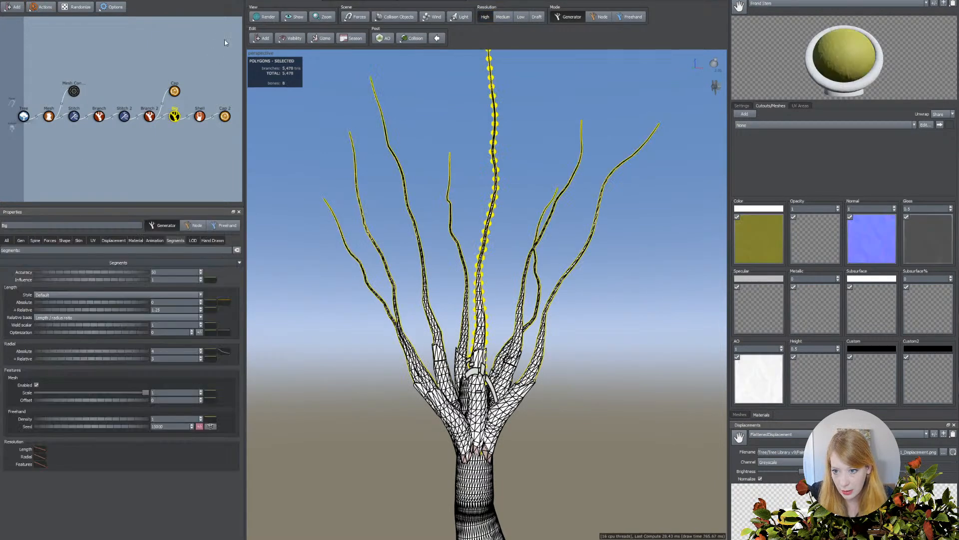
left_click(259, 18)
left_click(266, 26)
right_click_drag(294, 390, 320, 489)
middle_click_drag(320, 488, 329, 457)
scroll(330, 457, "up", 5)
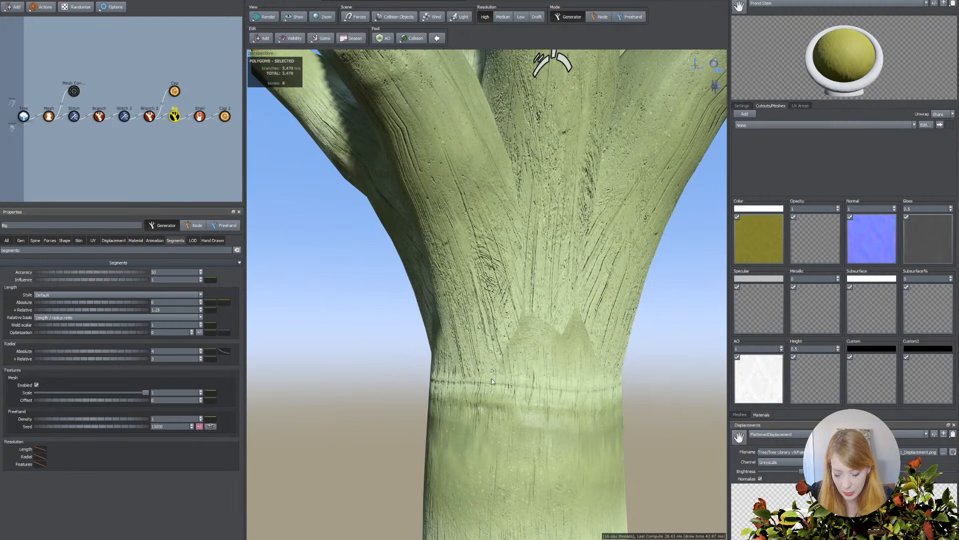
scroll(492, 381, "down", 2)
left_click(532, 284)
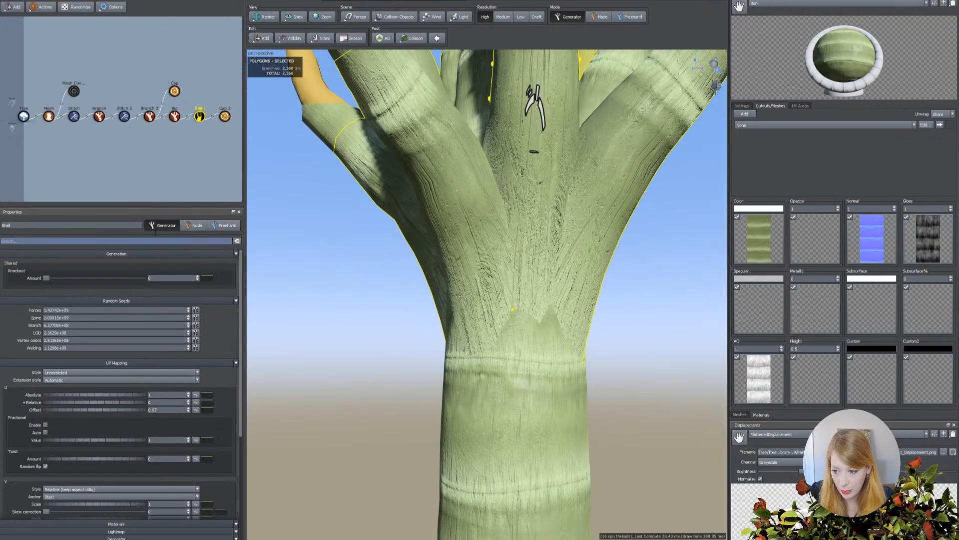
Raise the frond stems' radial profile curve near its start and set their absolute radial segments to 7.
left_click(174, 116)
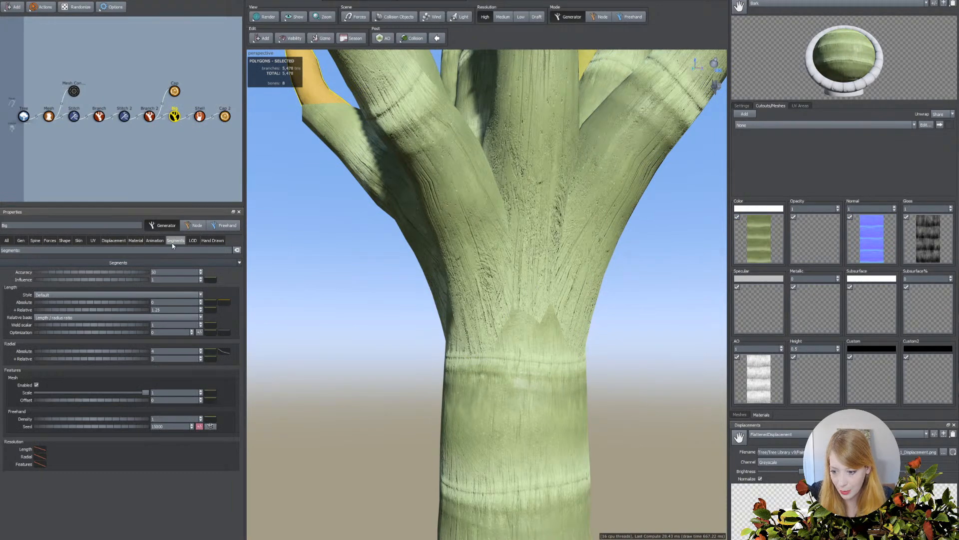
left_click(167, 357)
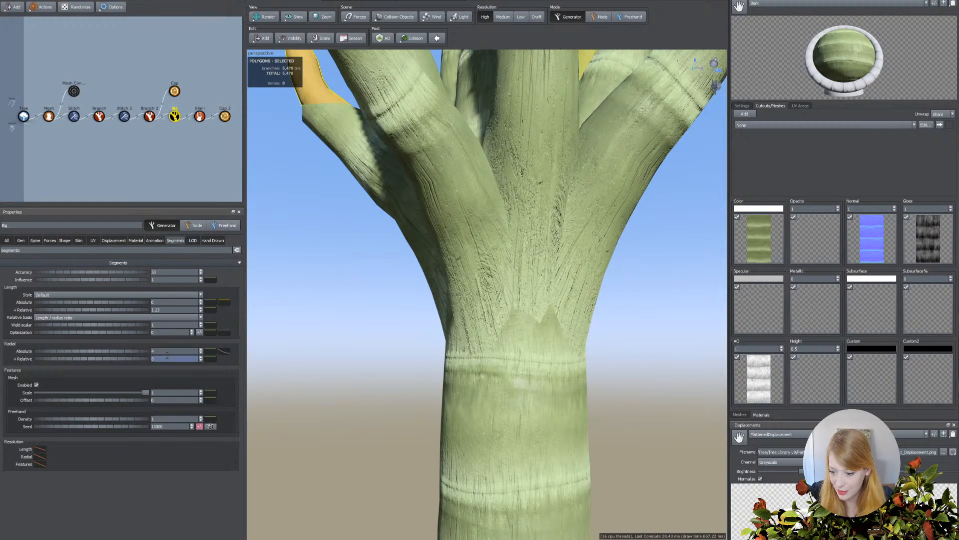
left_click(221, 353)
left_click_drag(268, 390, 268, 378)
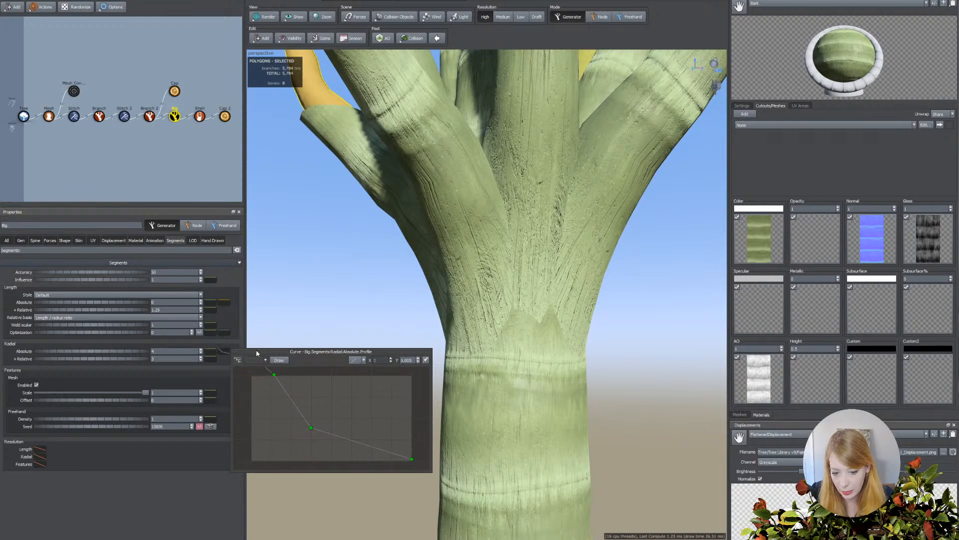
left_click_drag(105, 350, 127, 353)
scroll(400, 384, "down", 3)
left_click_drag(401, 384, 422, 384)
scroll(421, 382, "up", 3)
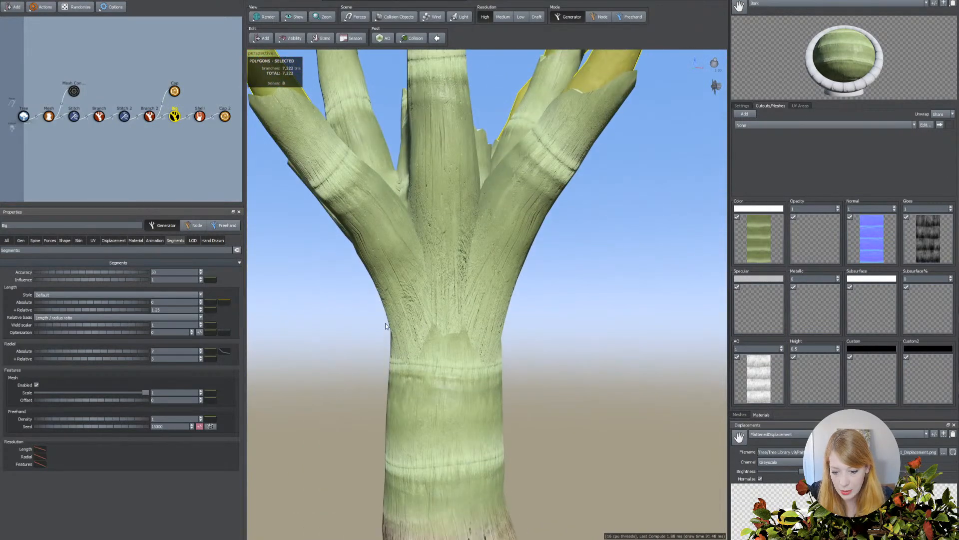
left_click_drag(406, 332, 410, 328)
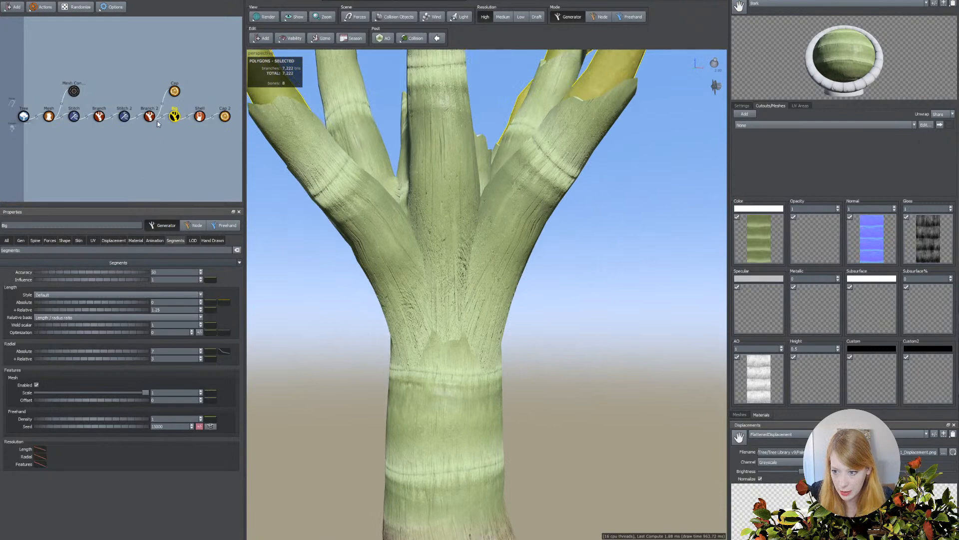
Increase the frond stems' weld blend to a texture value of about 1.815 and a contrast of about 5.23.
left_click(79, 240)
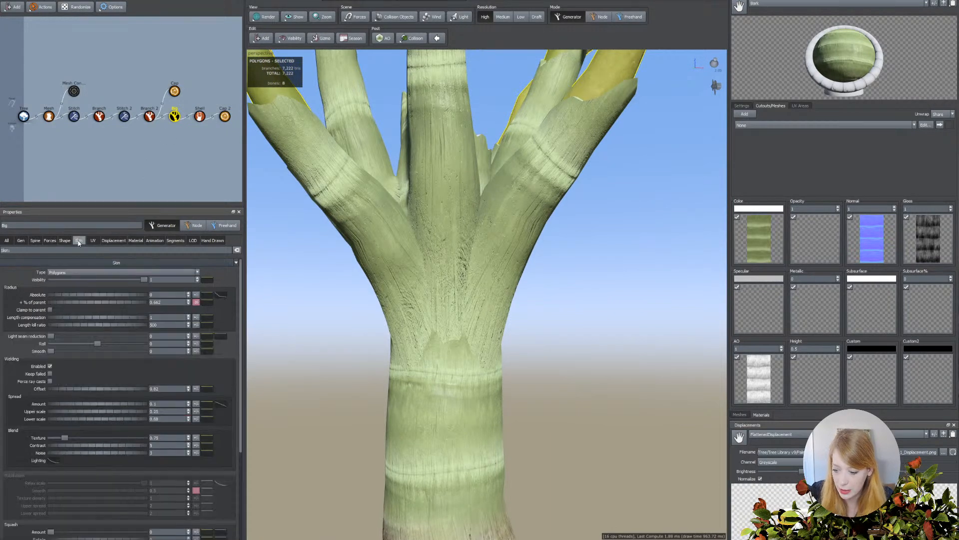
mouse_move(67, 438)
left_mouse_down()
mouse_move(123, 440)
mouse_move(75, 451)
mouse_move(73, 438)
mouse_move(84, 438)
left_mouse_up()
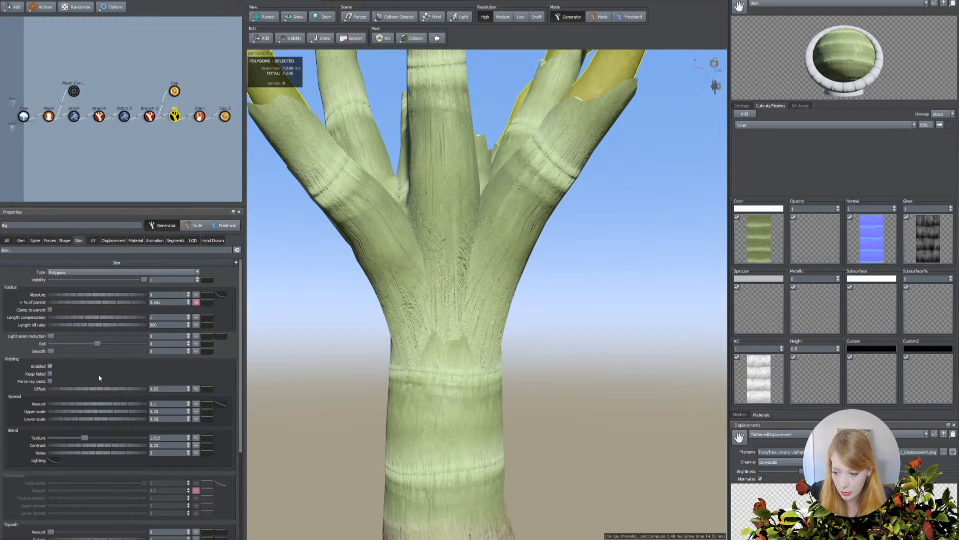
Try weld offsets of about 1.18 and 0.28 on the frond stems, checking the crown with the shell hidden and shown.
left_click_drag(92, 390, 112, 391)
left_click(199, 116)
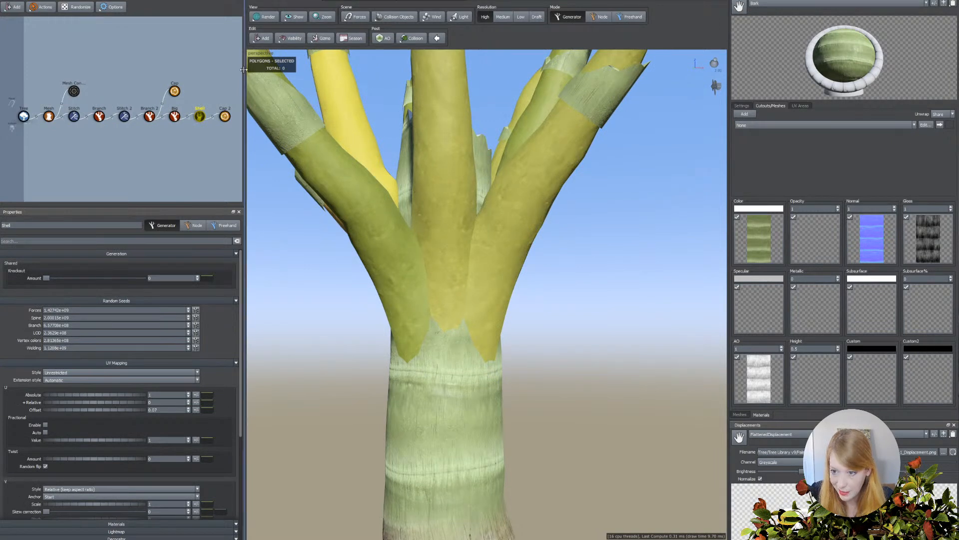
left_click(297, 17)
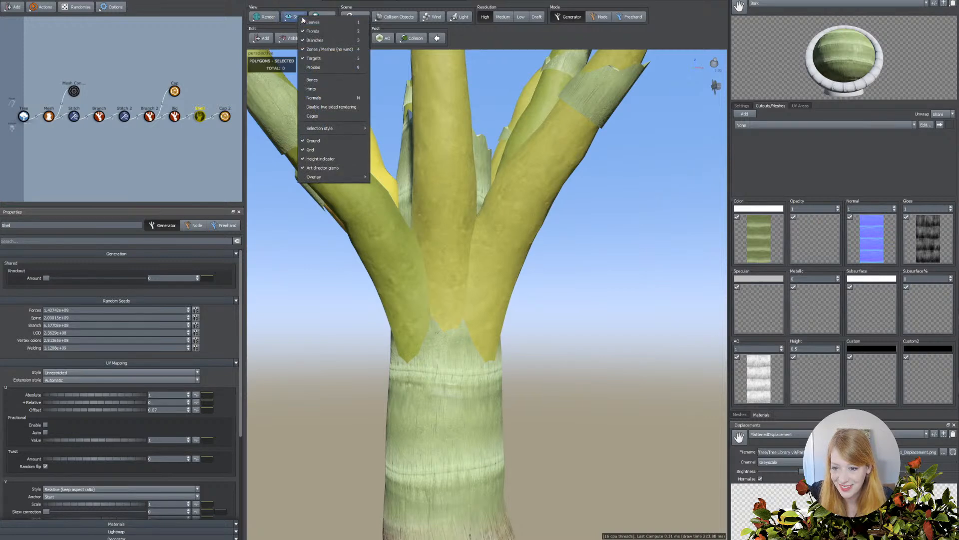
left_click(185, 165)
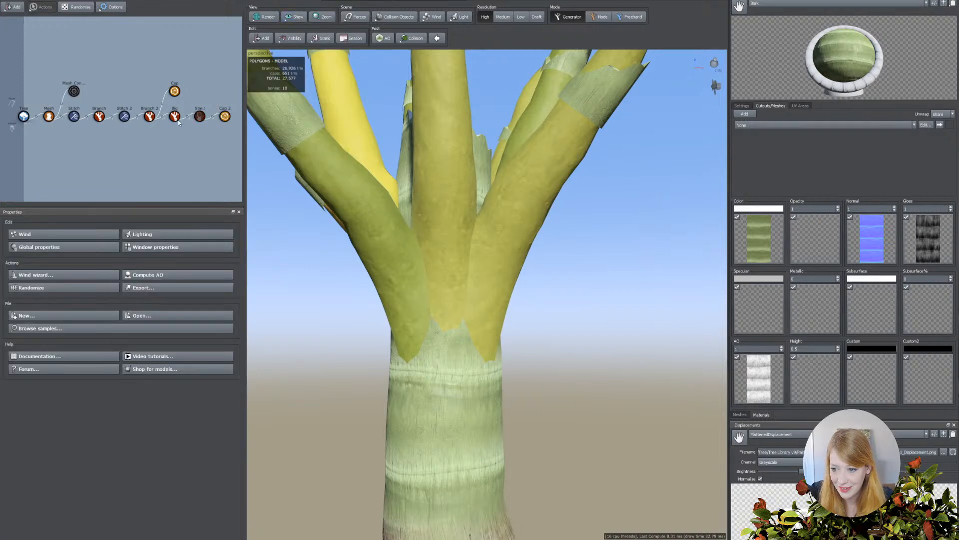
left_click(199, 117)
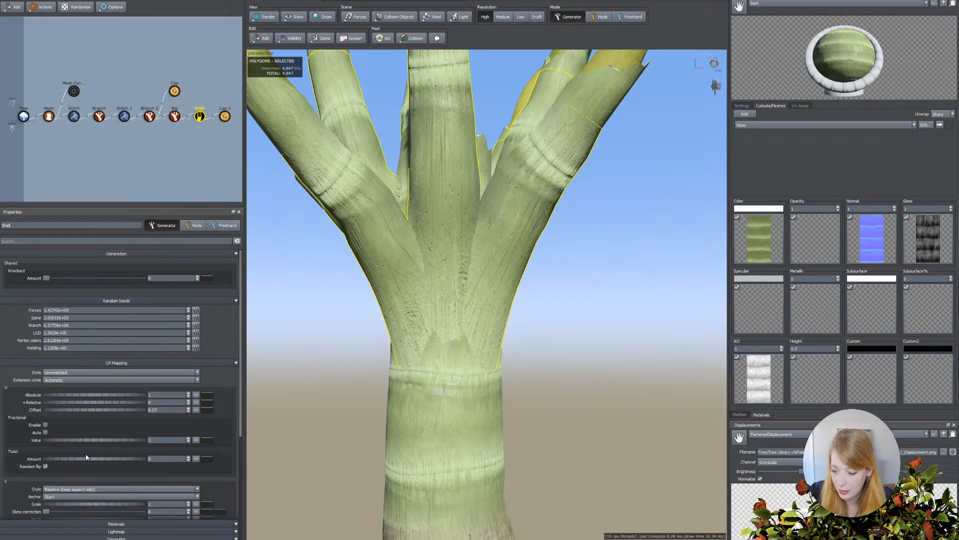
left_click(175, 116)
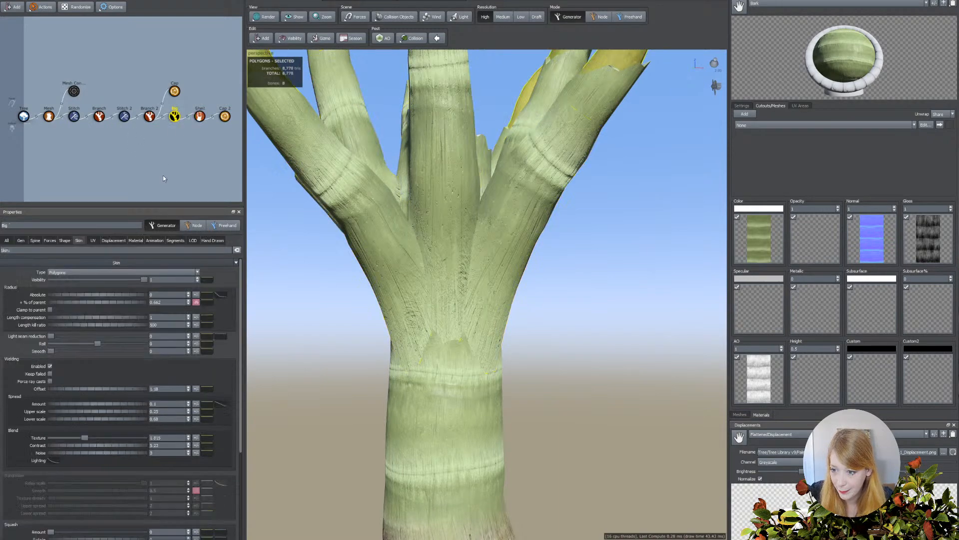
left_click_drag(116, 392, 83, 389)
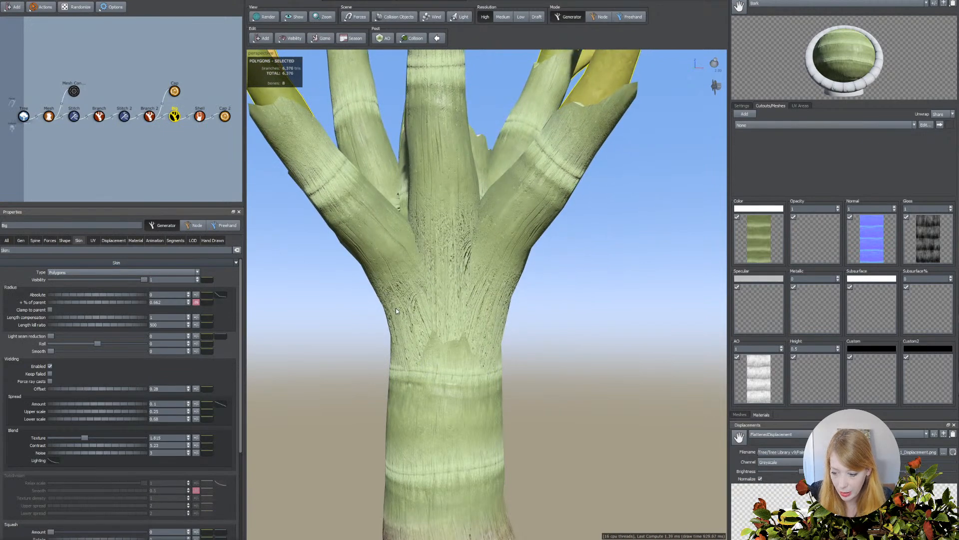
Set the frond stems' weld offset to 0.82, spread to 0.2, upper scale 0, lower scale 0.44, with blend texture 2.44, contrast 5.48 and noise 3.13.
mouse_move(135, 389)
left_mouse_down()
mouse_move(146, 388)
mouse_move(131, 380)
mouse_move(165, 384)
mouse_move(136, 401)
left_mouse_up()
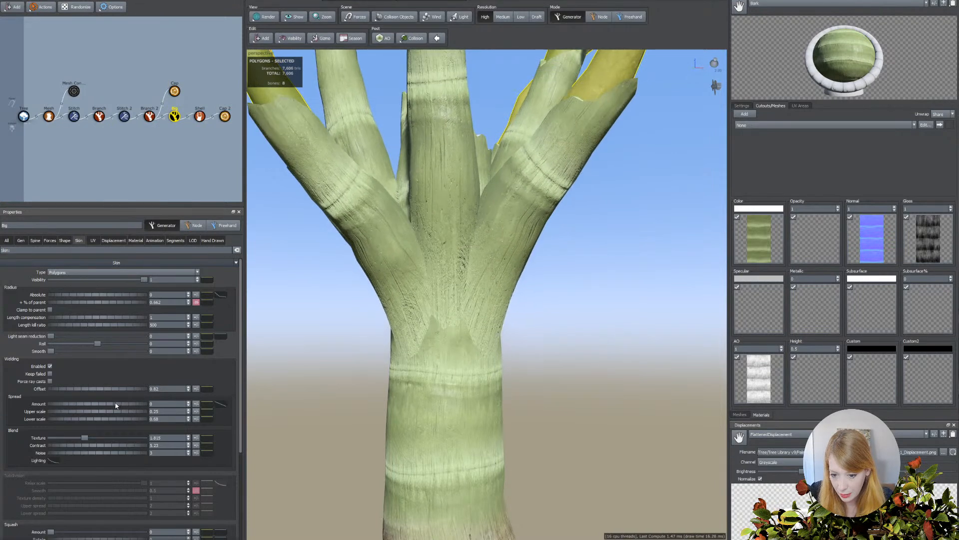
mouse_move(113, 405)
left_mouse_down()
mouse_move(96, 415)
mouse_move(106, 420)
left_mouse_up()
mouse_move(343, 410)
left_mouse_down()
mouse_move(328, 413)
mouse_move(347, 399)
left_mouse_up()
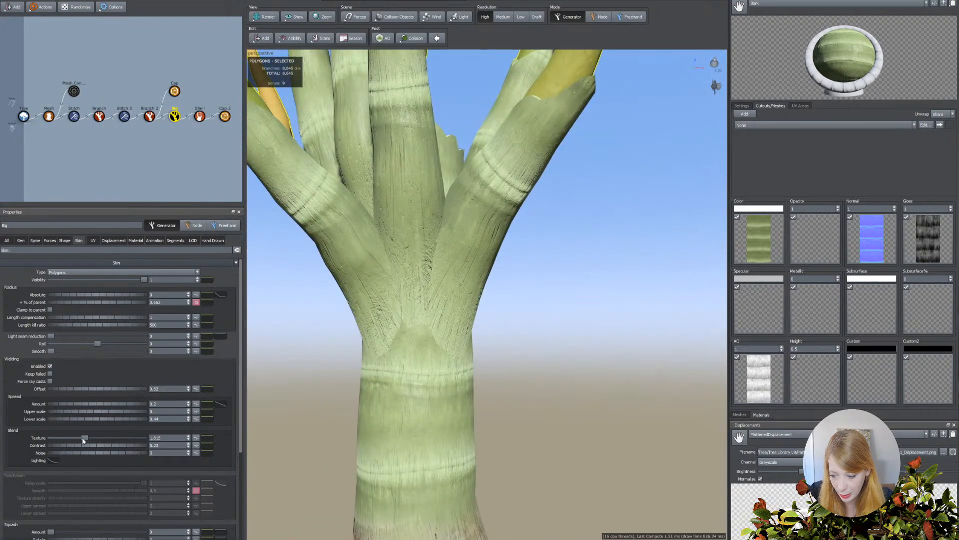
left_click_drag(83, 438, 101, 453)
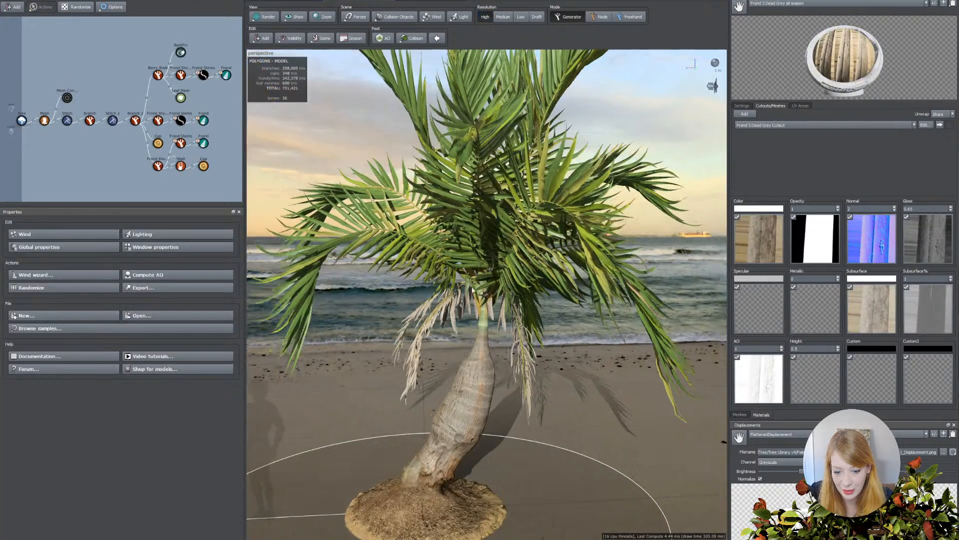
Switch to the finished palm model and examine how its frond shoots attach beneath the dead leaves at the crownshaft.
scroll(457, 305, "up", 5)
left_click_drag(457, 306, 519, 273)
left_click(422, 299)
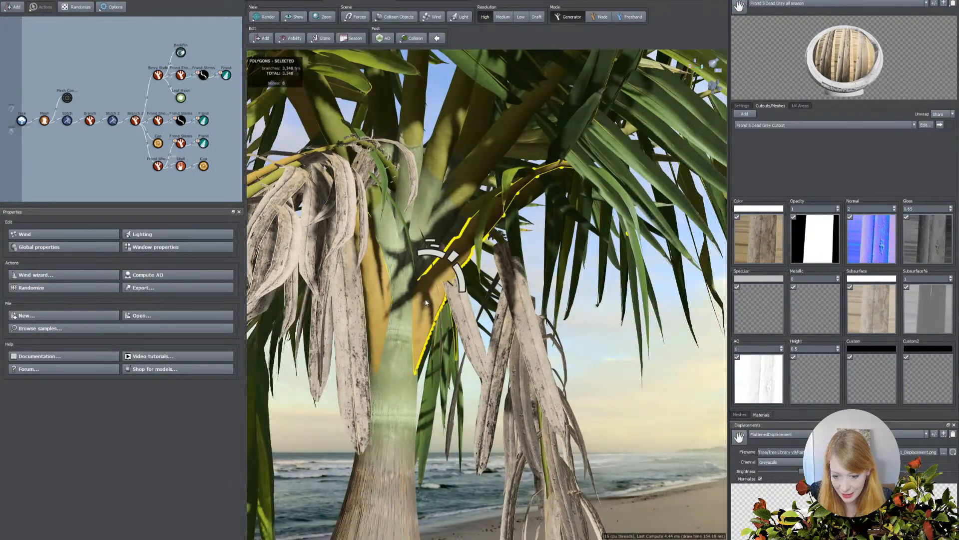
middle_click_drag(427, 299, 493, 268)
scroll(494, 267, "up", 5)
left_click_drag(514, 269, 445, 260)
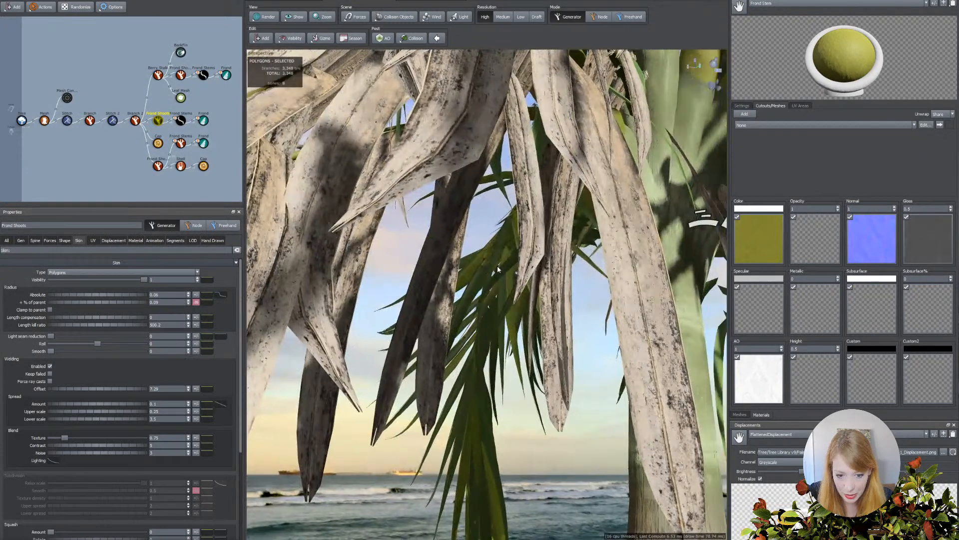
Hide the finished palm's fronds and smaller foliage generators, keeping the shell shown, and examine the bare frond stems and their weld.
left_click_drag(178, 34, 233, 181)
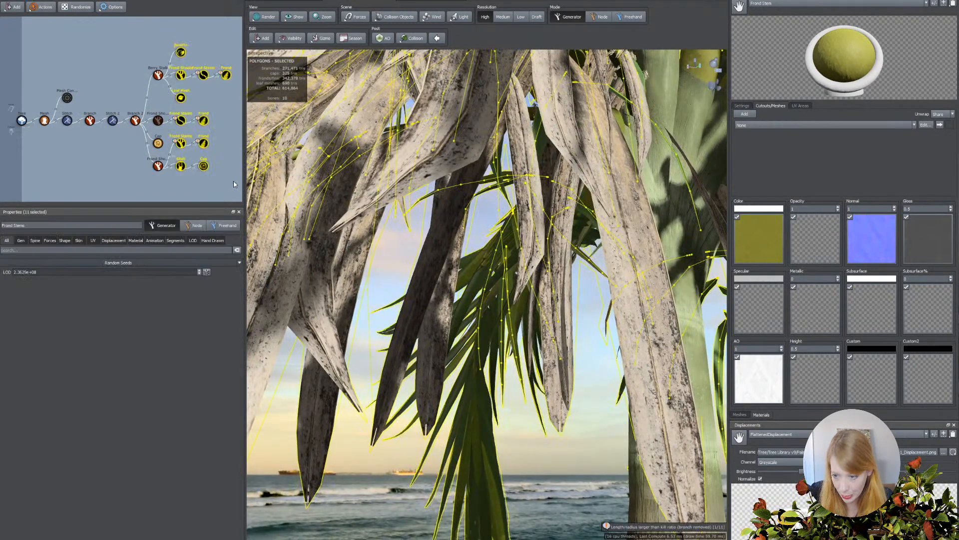
key("h")
middle_click_drag(534, 202, 443, 229)
left_click(180, 166)
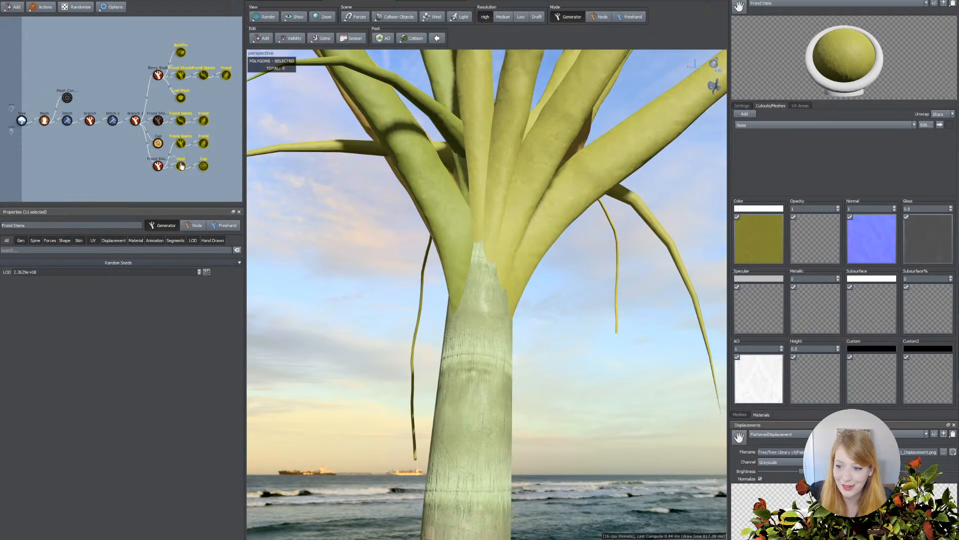
left_click(363, 242)
left_click_drag(374, 235, 418, 257)
key("z")
scroll(418, 256, "up", 8)
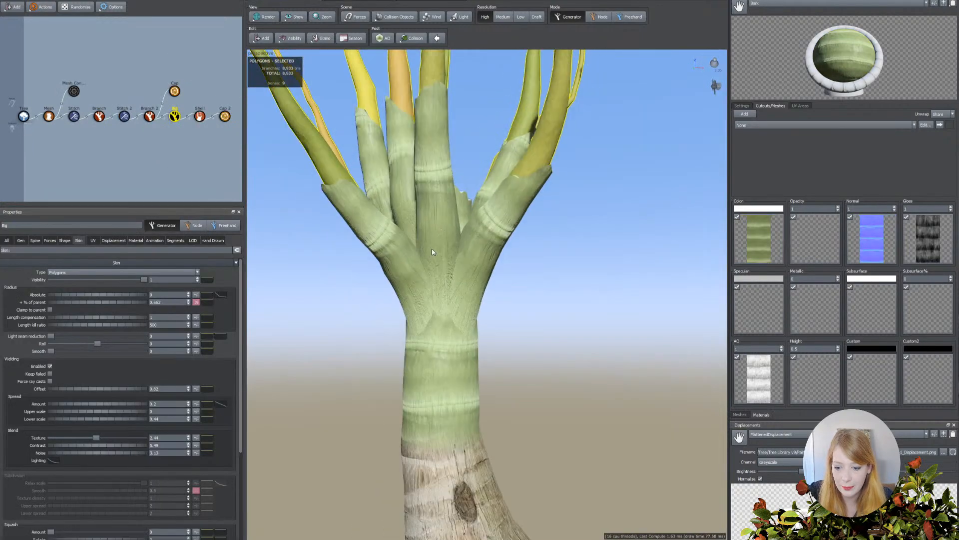
left_click_drag(432, 248, 500, 253)
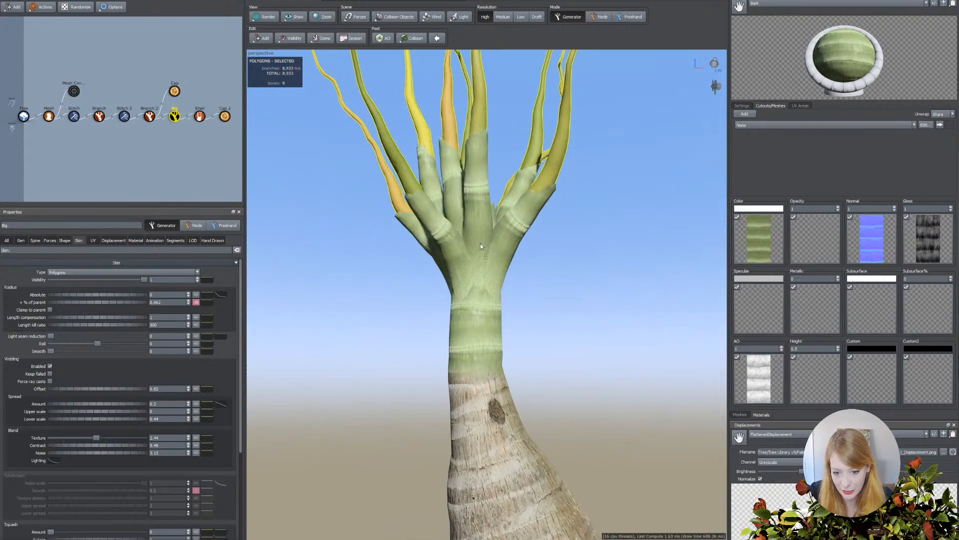
Return to the work-in-progress palm and squash the frond stems by about 0.387.
left_click(481, 244)
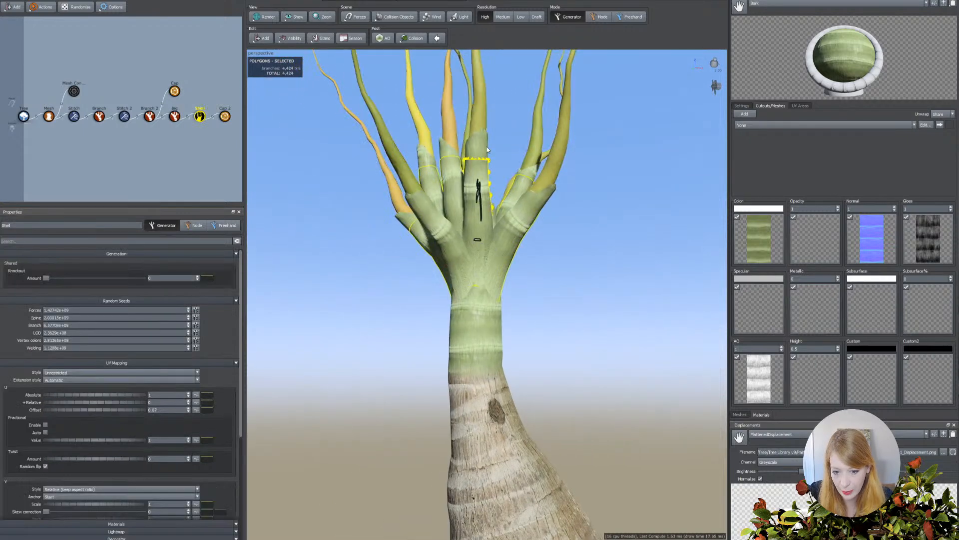
left_click(484, 119)
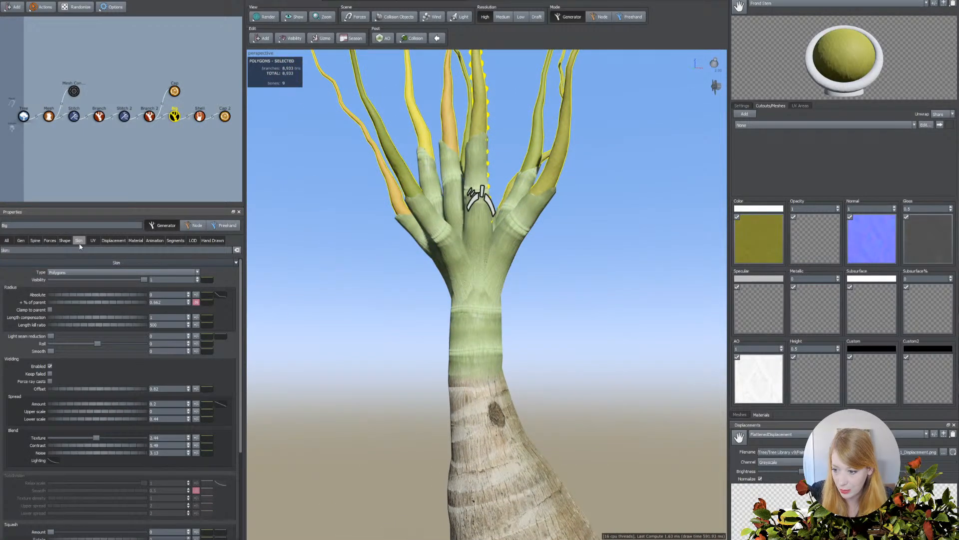
scroll(108, 379, "down", 5)
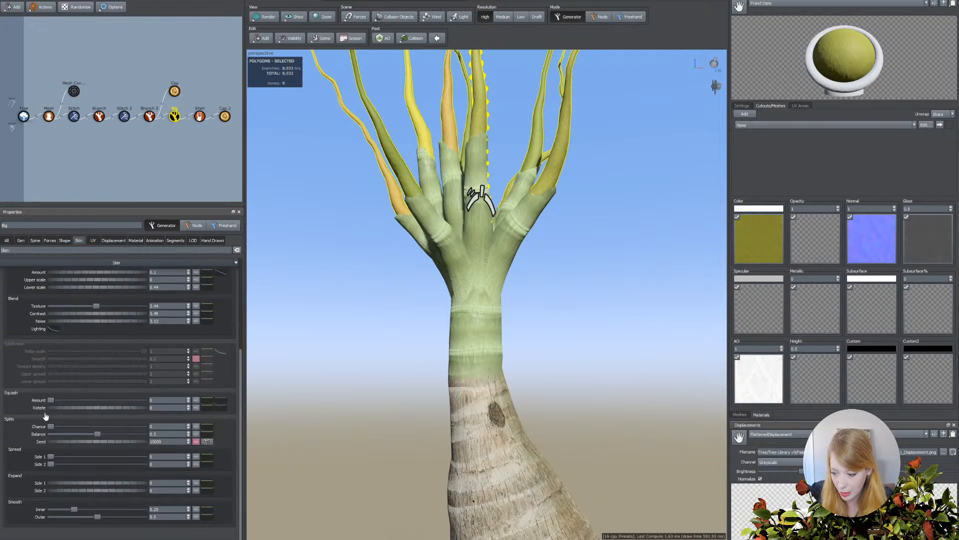
left_click_drag(51, 401, 87, 403)
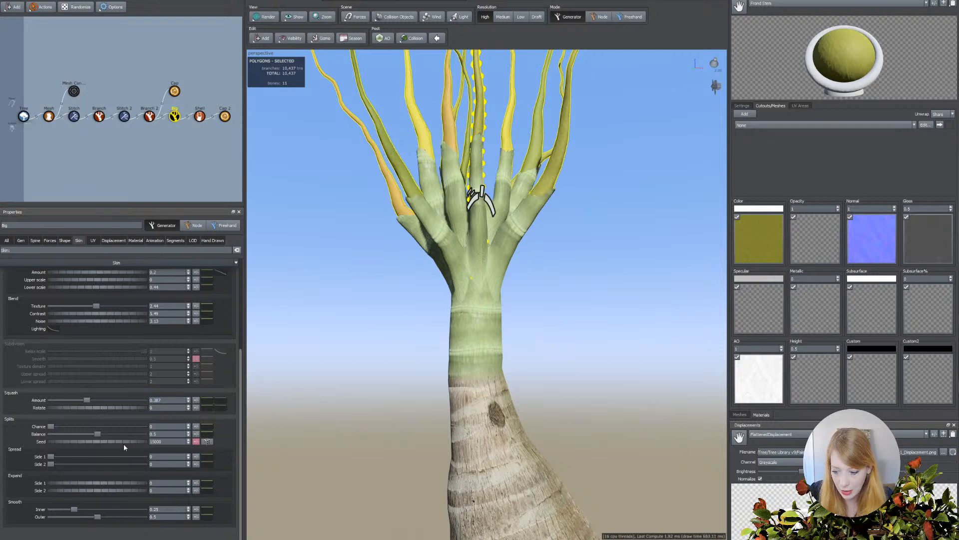
Set the frond stems' squash rotation to 0 and add a uniform random variance to it.
mouse_move(83, 410)
left_mouse_down()
mouse_move(105, 409)
mouse_move(82, 410)
left_mouse_up()
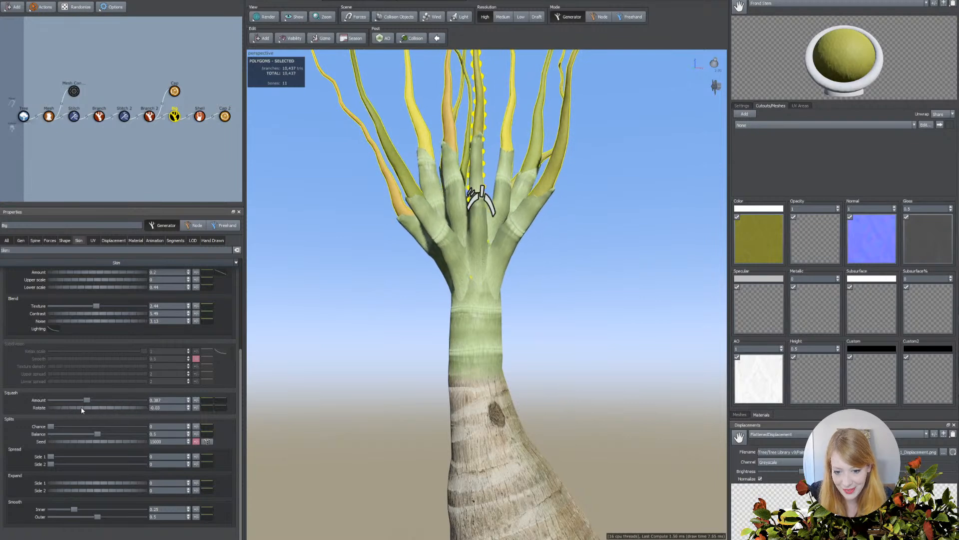
left_click_drag(158, 409, 130, 409)
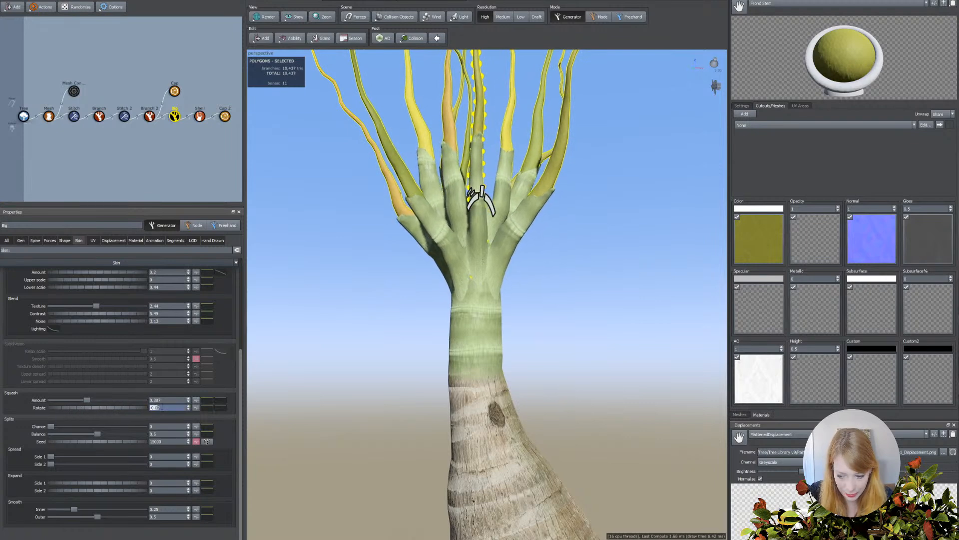
type("0")
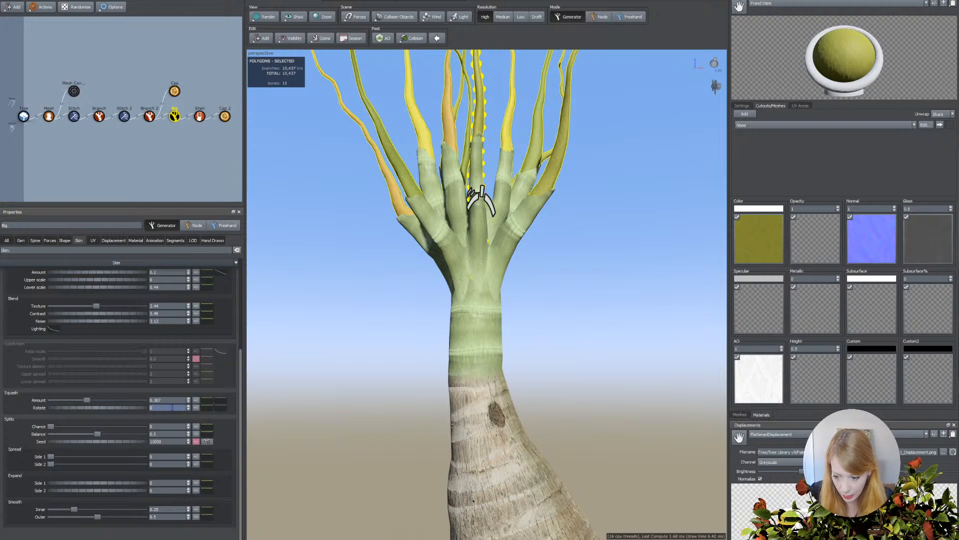
left_click(196, 408)
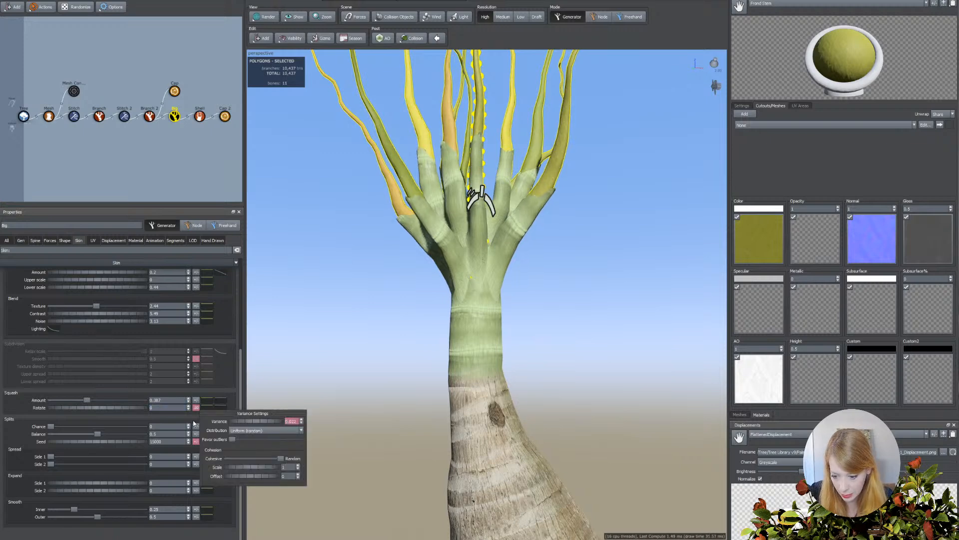
left_click(392, 349)
left_click_drag(391, 349, 355, 360)
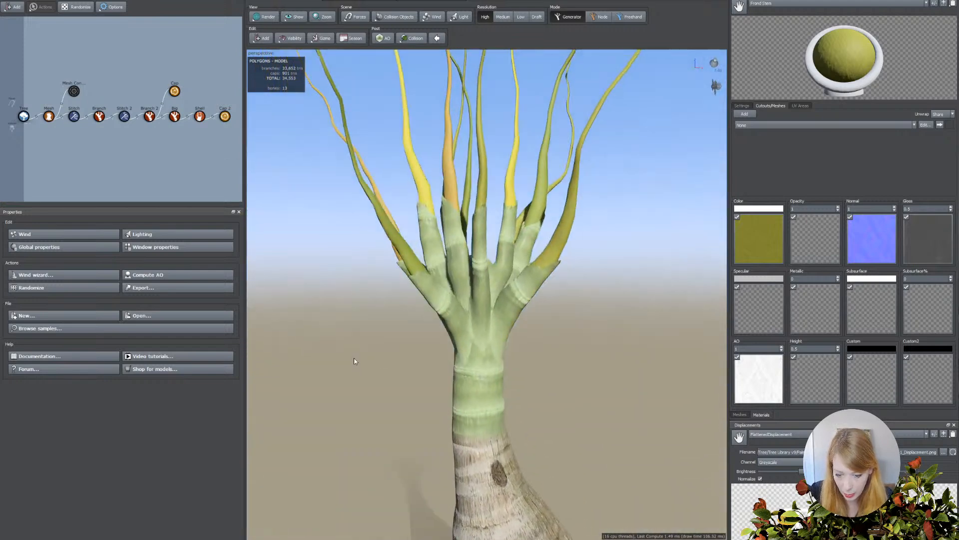
Add random variance to the frond stems' radius that is relative to the parent.
left_click(457, 191)
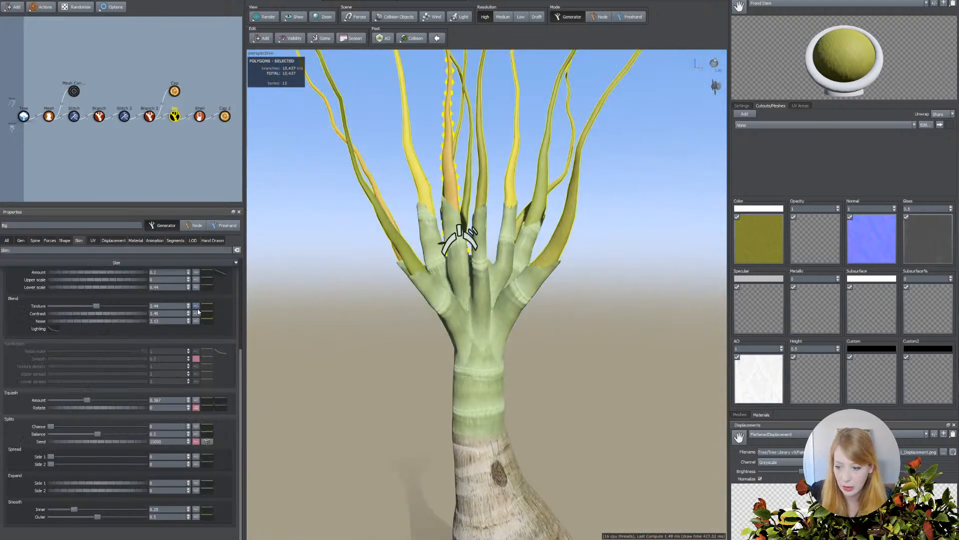
left_click(196, 302)
left_click(401, 338)
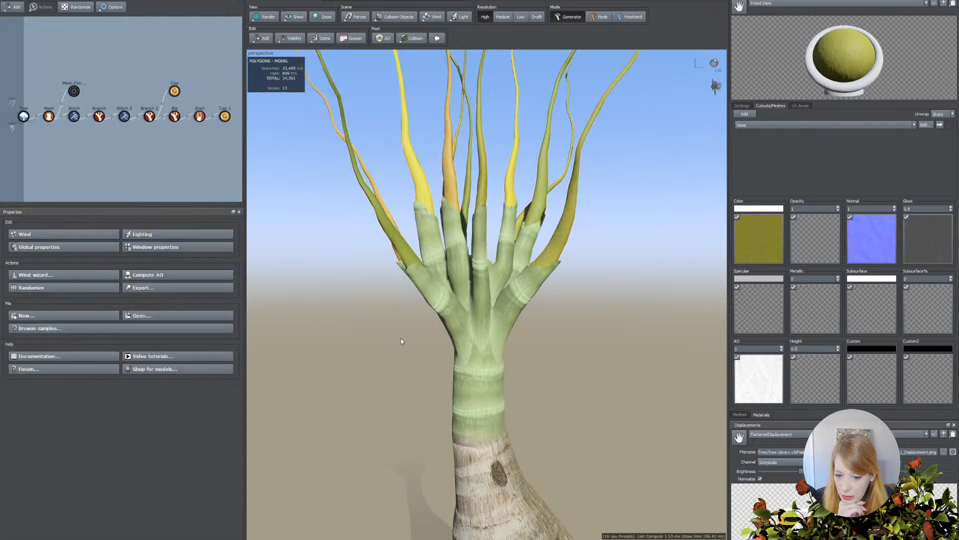
scroll(399, 342, "up", 2)
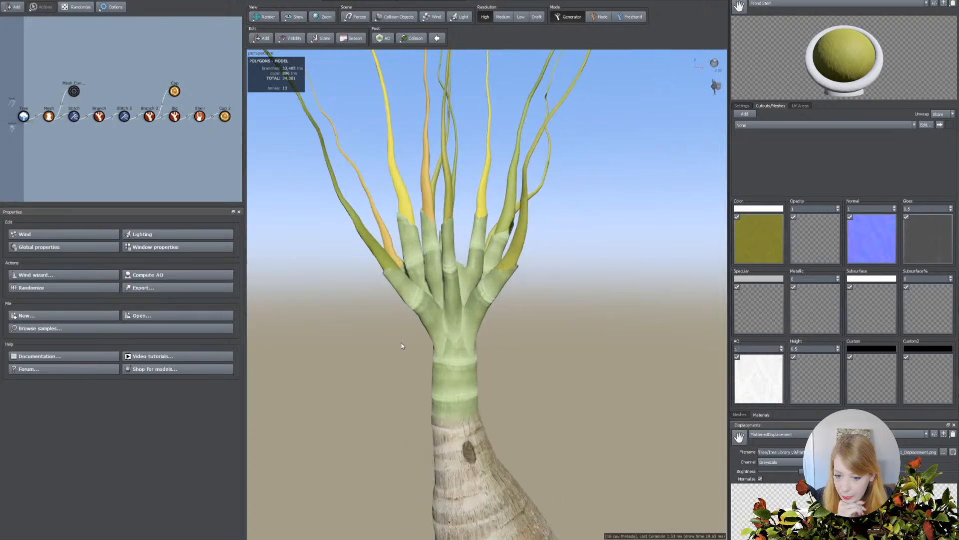
Shape the frond stems' squash amount profile to fall steeply from full at the base to near zero before a third of the length, ending at zero.
left_click(430, 331)
left_click(381, 255)
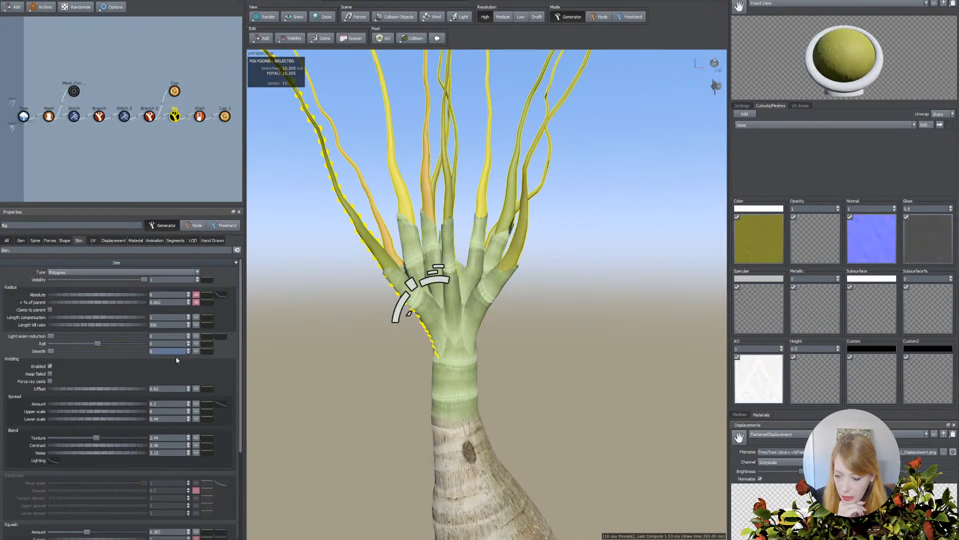
scroll(116, 392, "down", 5)
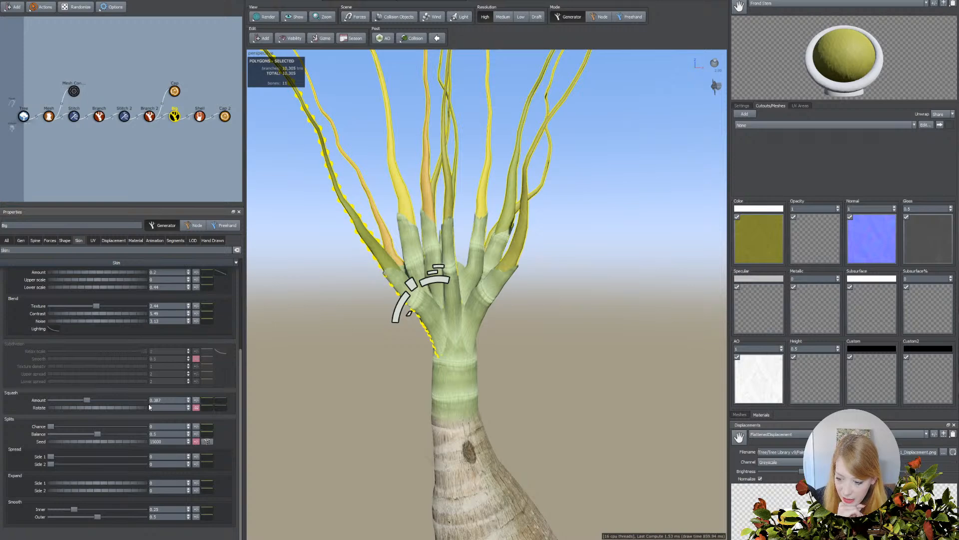
left_click(223, 402)
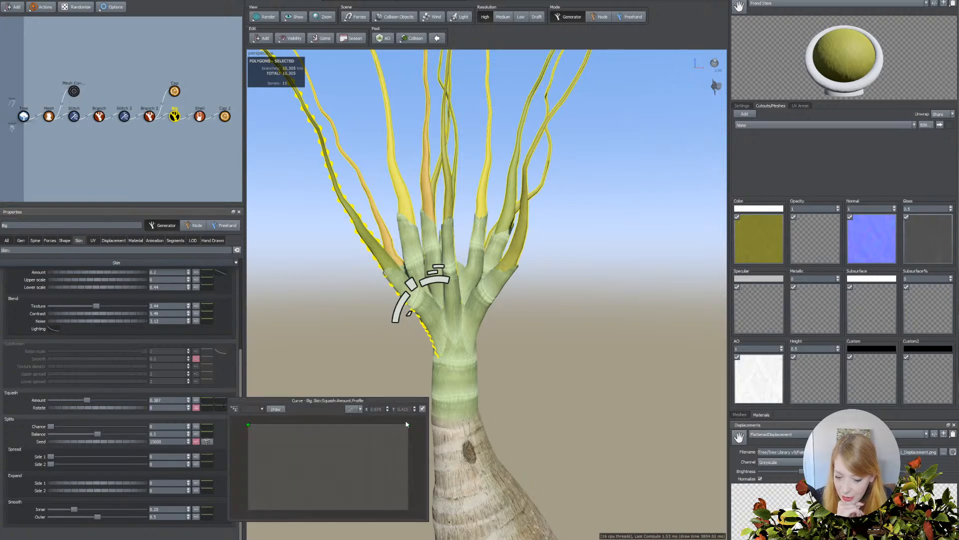
left_click_drag(408, 425, 408, 509)
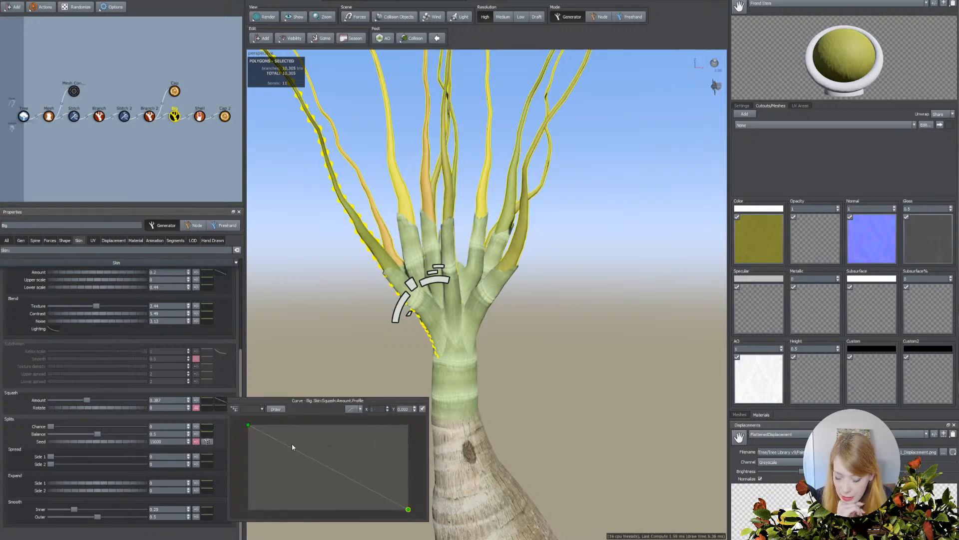
left_click(288, 445)
left_click_drag(289, 445, 292, 506)
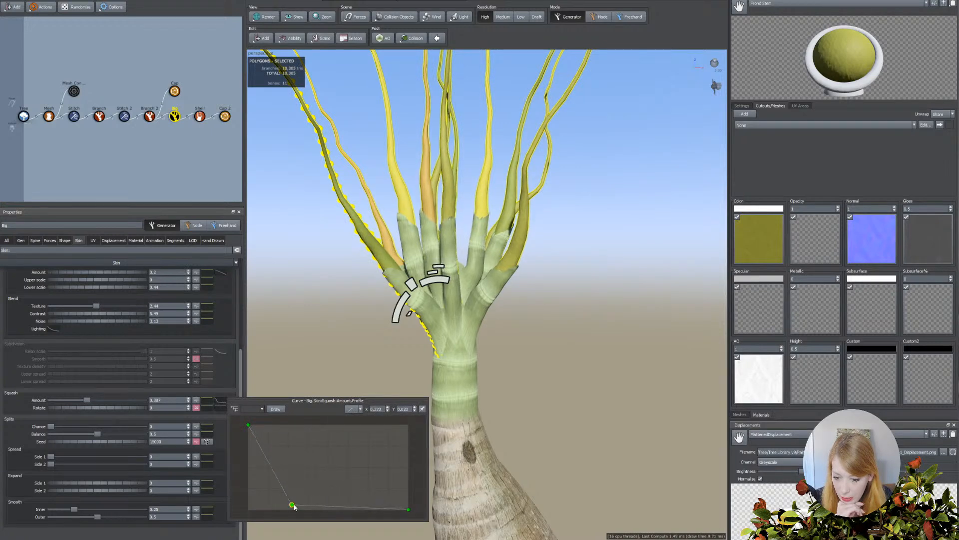
left_click(559, 394)
scroll(554, 392, "down", 4)
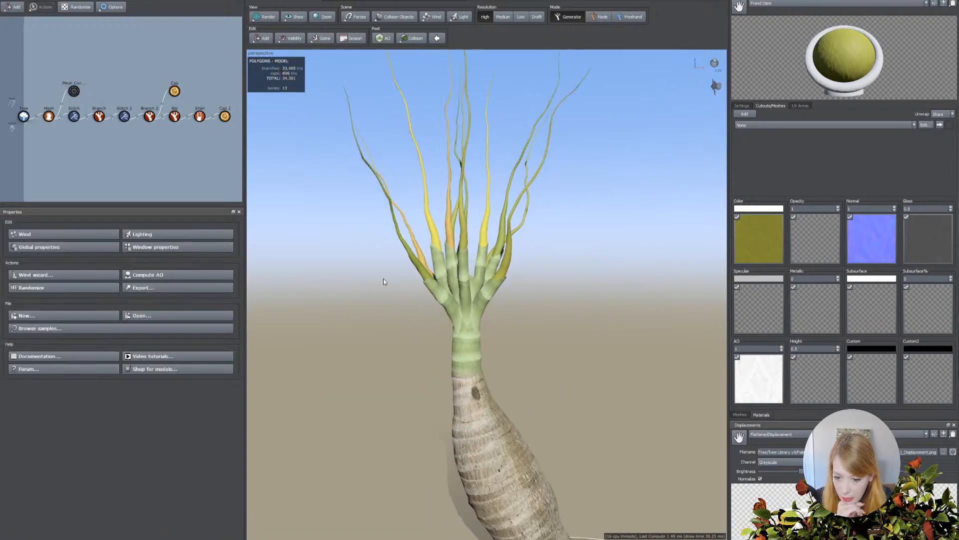
left_click(421, 263)
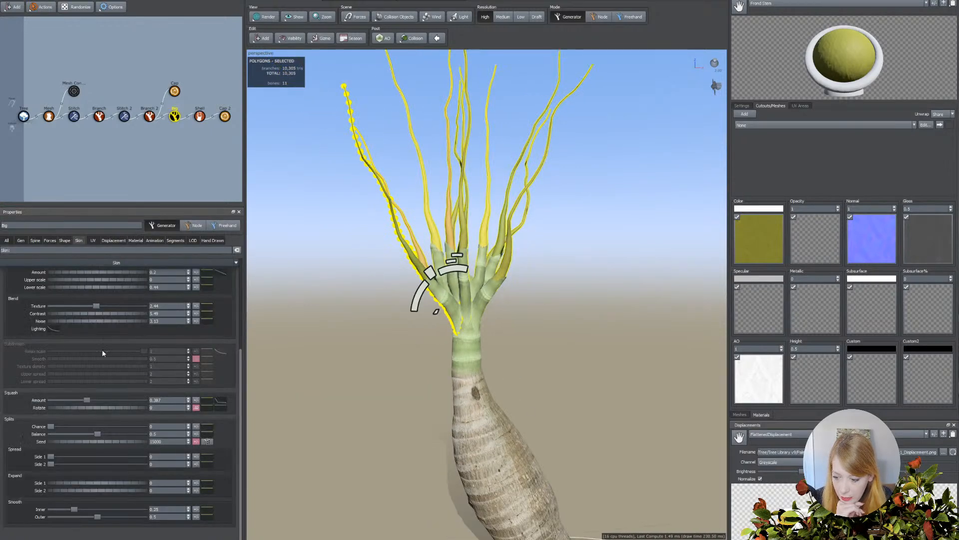
left_click(220, 401)
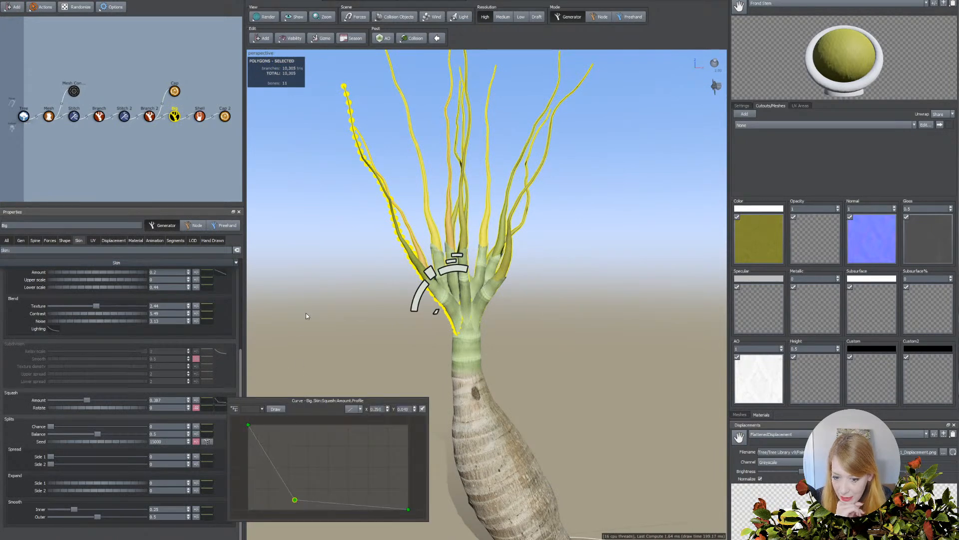
left_click(306, 312)
Raise the gravity on the frond stems' spines slightly so that the stems arch outward and droop at their tips.
left_click(432, 273)
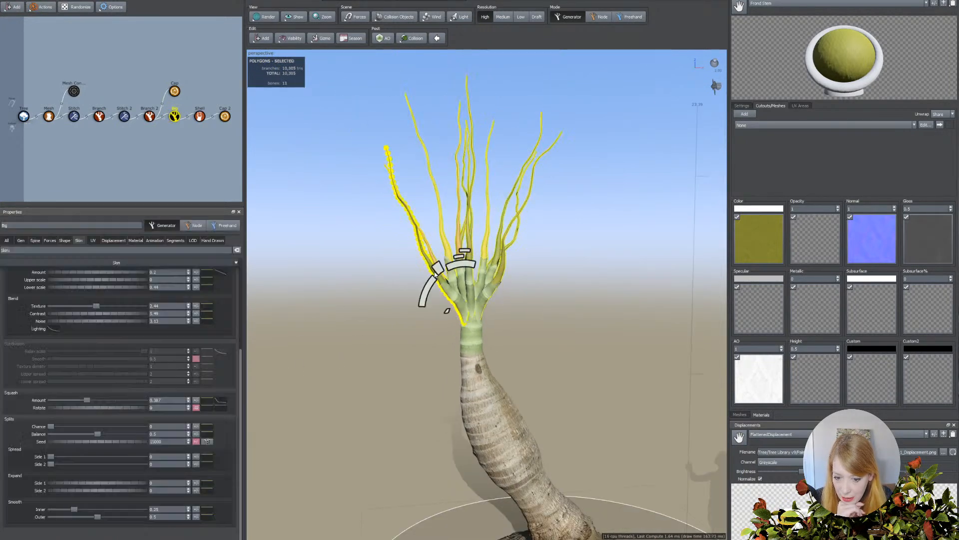
left_click(35, 240)
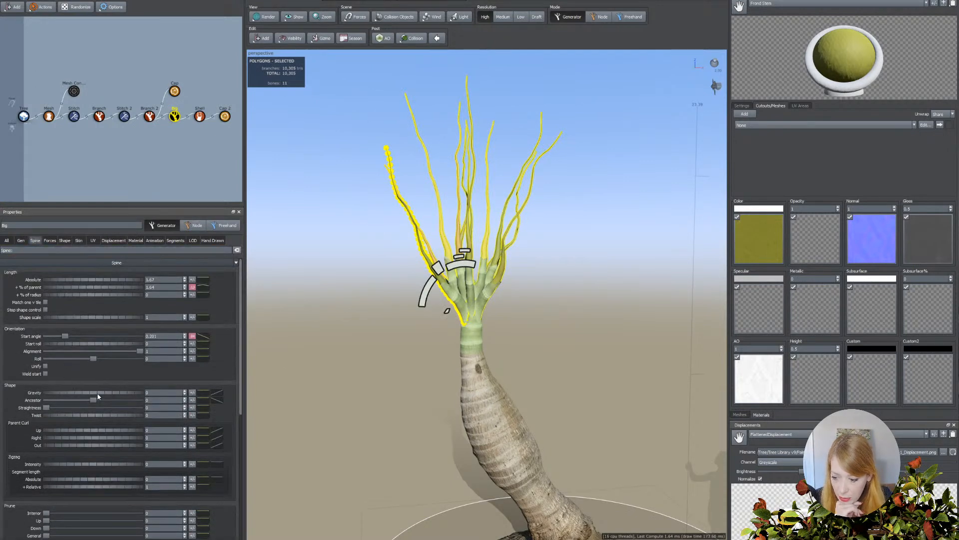
left_click_drag(98, 394, 103, 395)
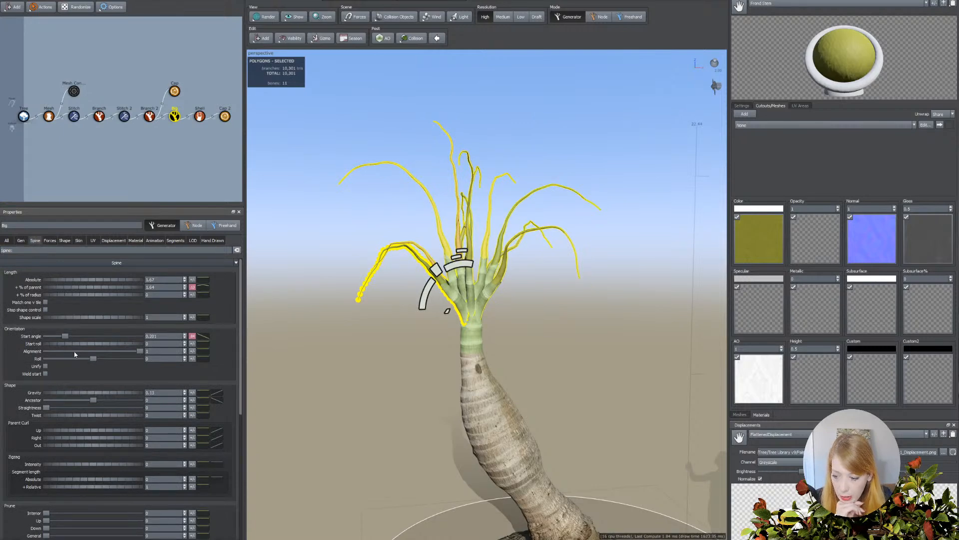
Set the frond stems' late noise amount and its variance to 0 to smooth out the wobbly spines.
scroll(80, 369, "down", 5)
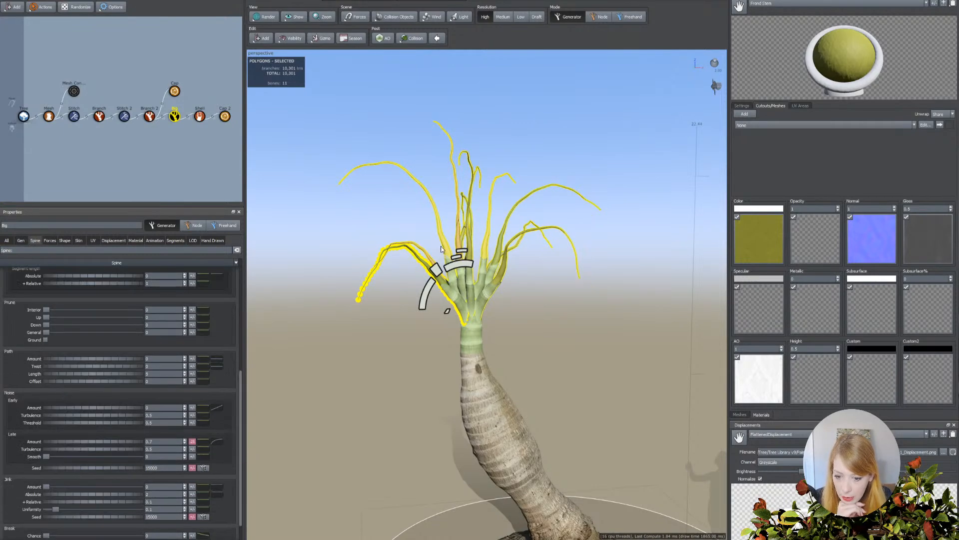
left_click_drag(382, 258, 401, 444)
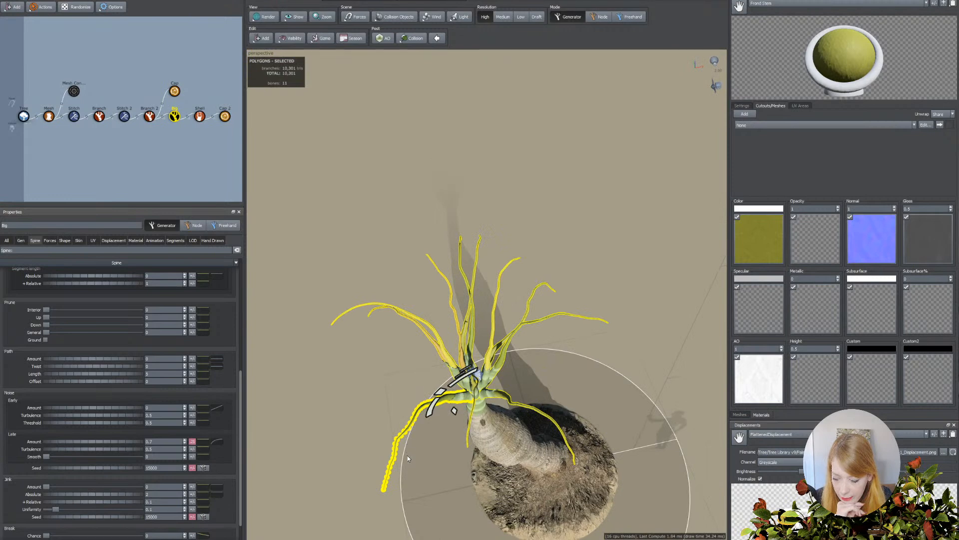
scroll(153, 442, "down", 2)
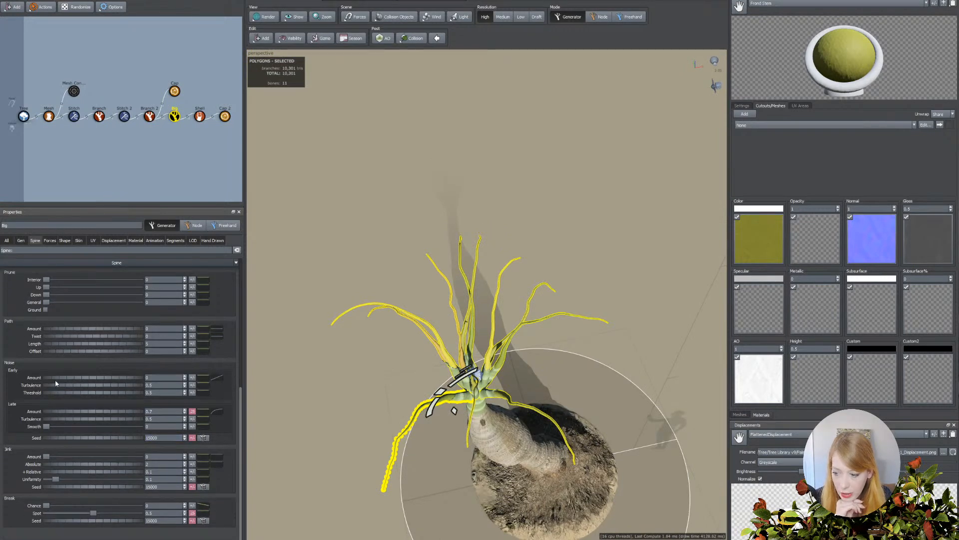
left_click_drag(158, 411, 120, 413)
type("0")
key("Return")
left_click(193, 411)
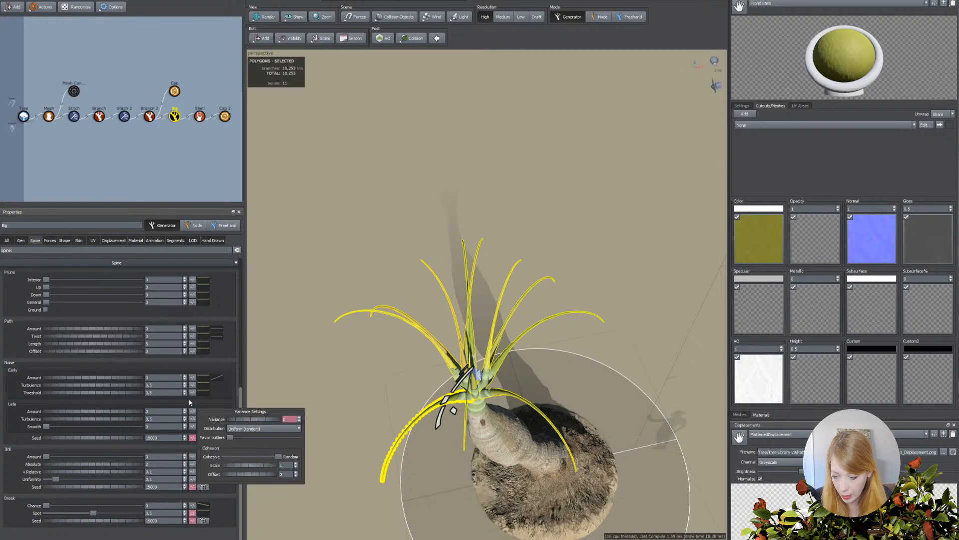
left_click(370, 427)
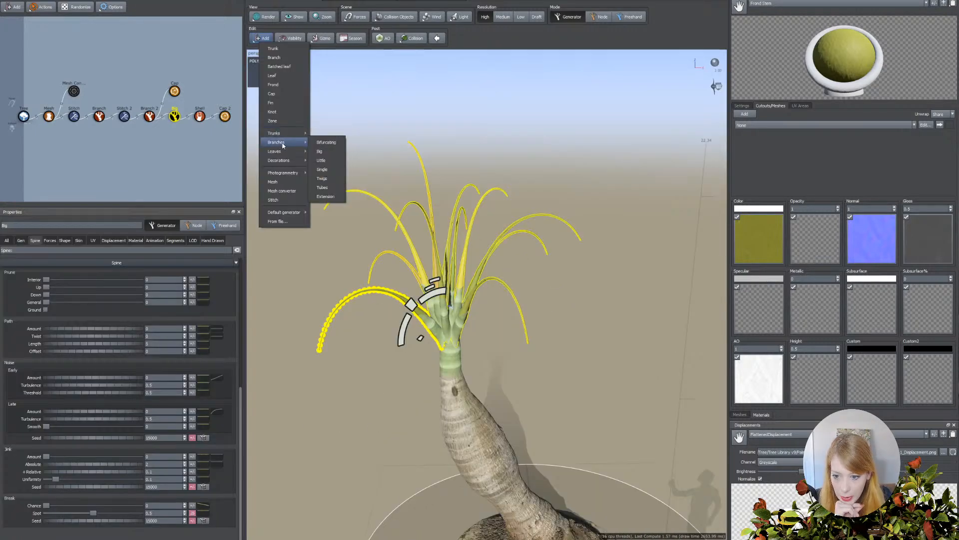
Add a Tubes branch generator to the frond stems and set its count to 2 for paired leaflets.
mouse_move(310, 176)
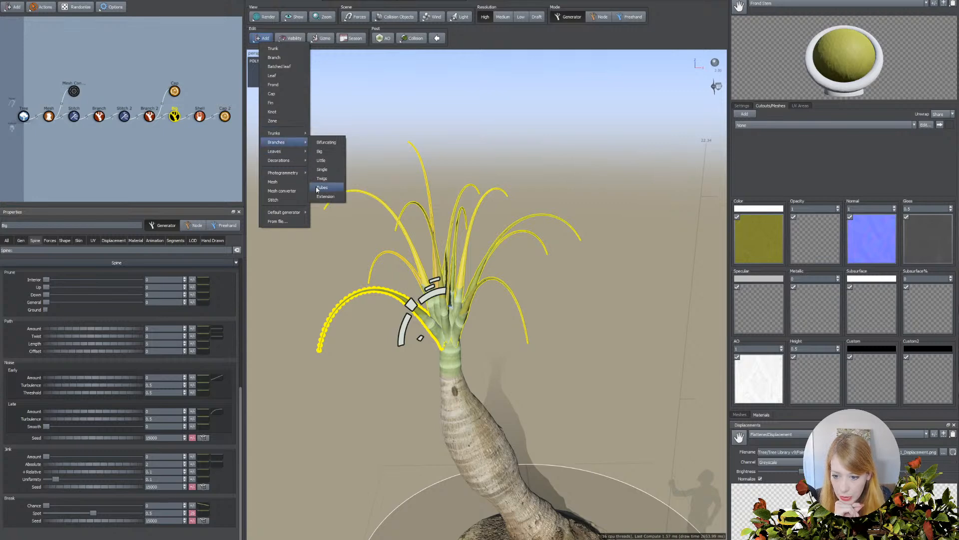
left_click(317, 188)
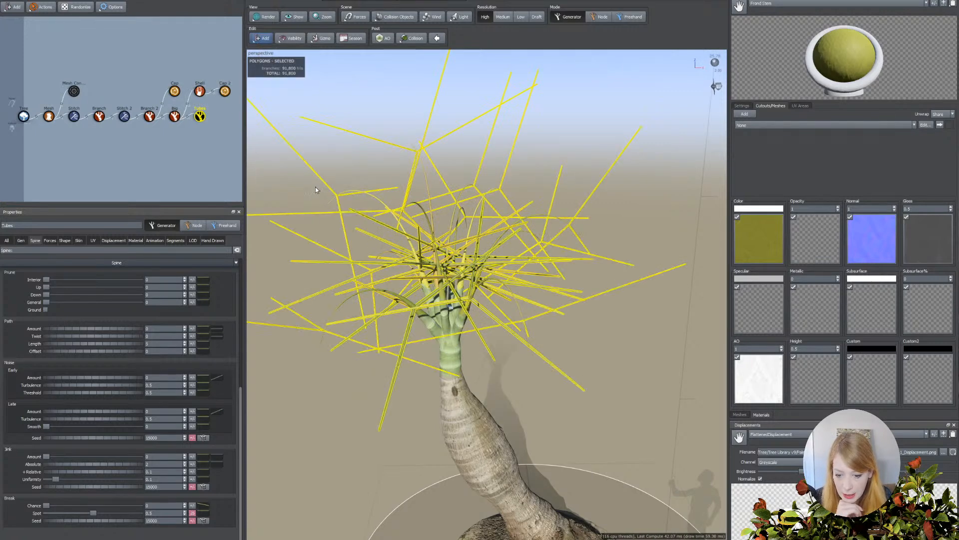
left_click(20, 241)
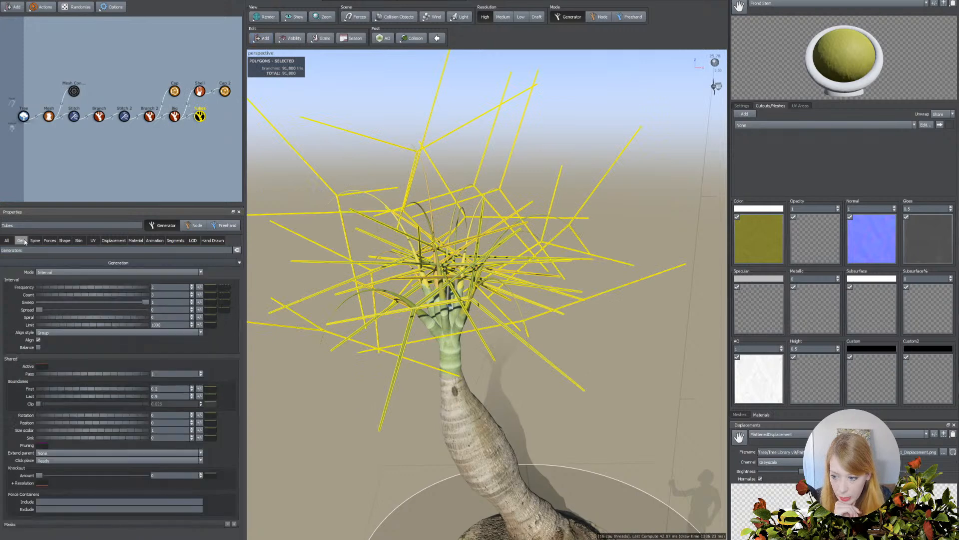
left_click(160, 295)
type("5")
left_click(318, 361)
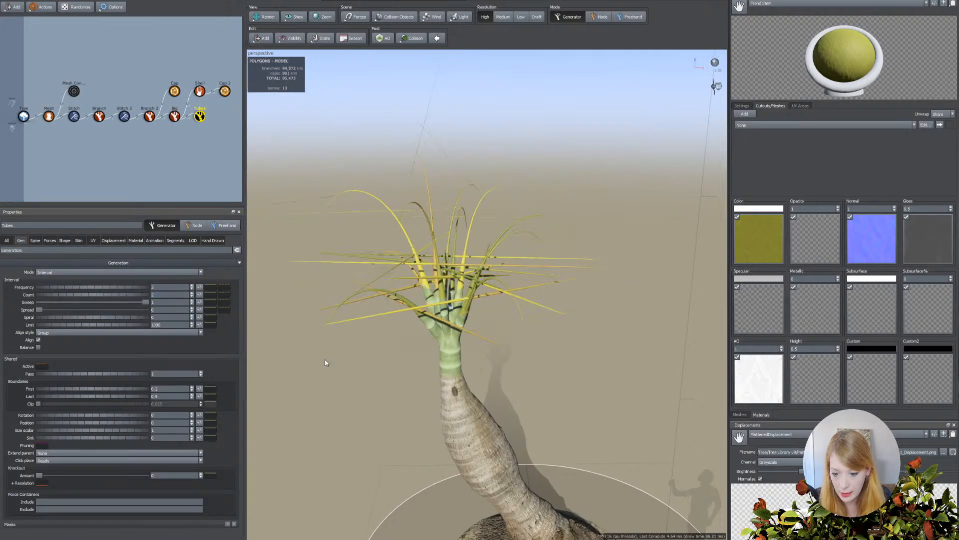
Increase the interval frequency of the Tubes generator to place more leaflets along each frond stem.
mouse_move(380, 350)
left_mouse_down()
mouse_move(380, 373)
mouse_move(383, 352)
left_mouse_up()
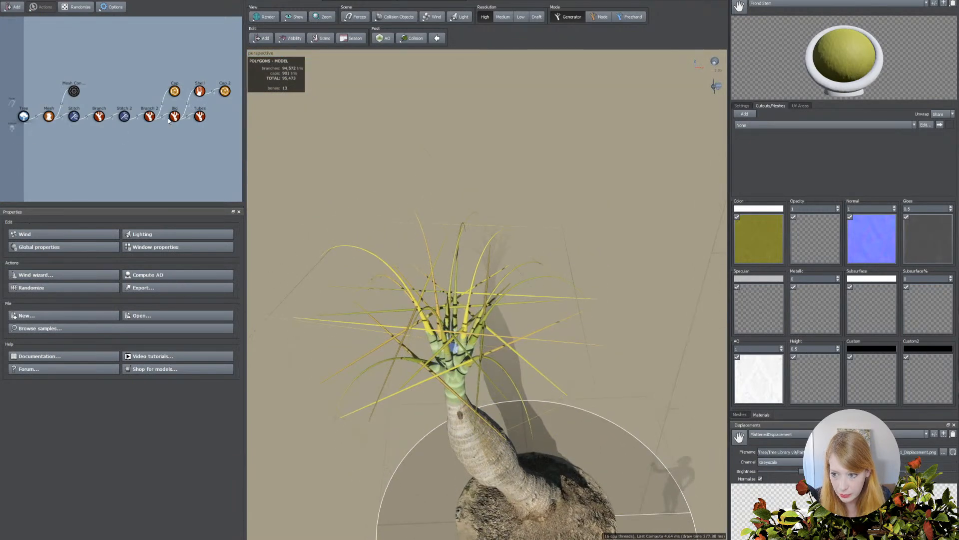
left_click(200, 116)
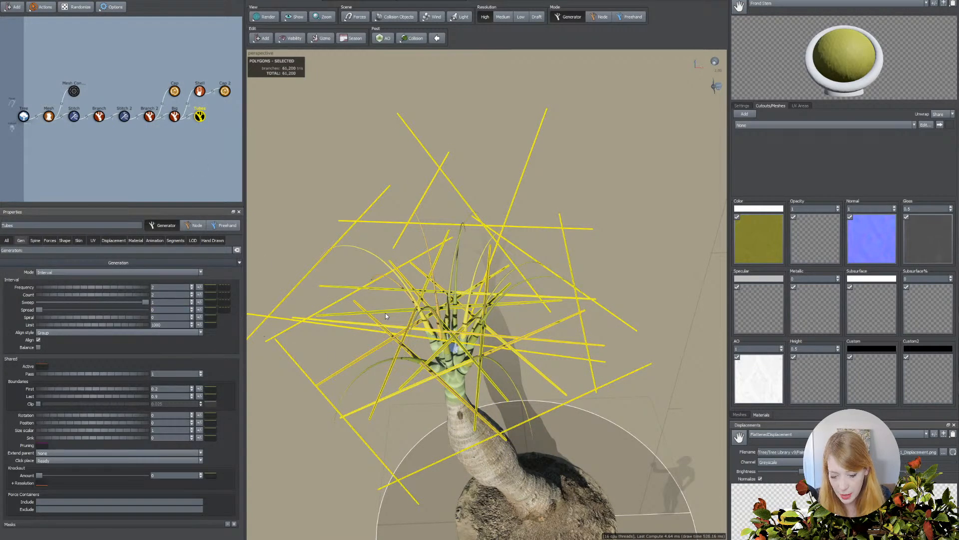
left_click_drag(71, 289, 136, 290)
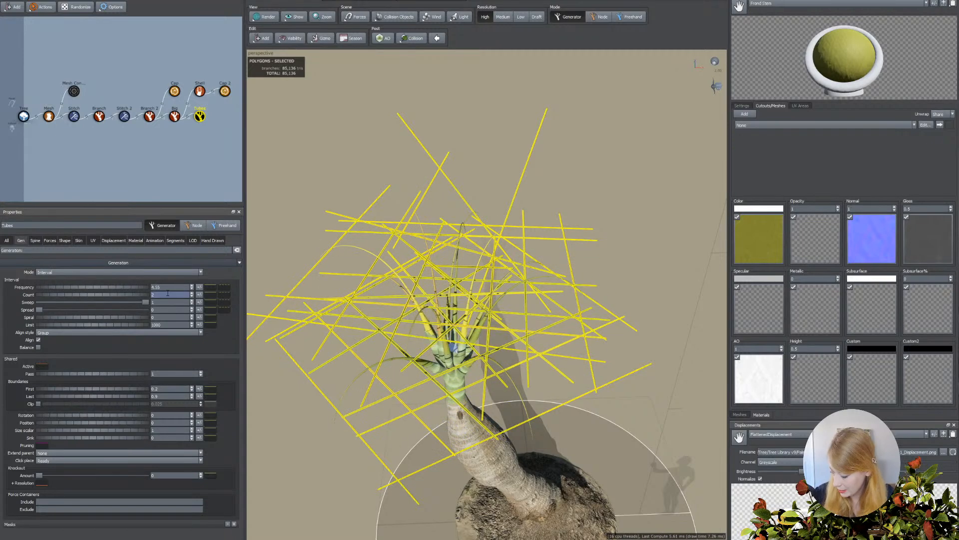